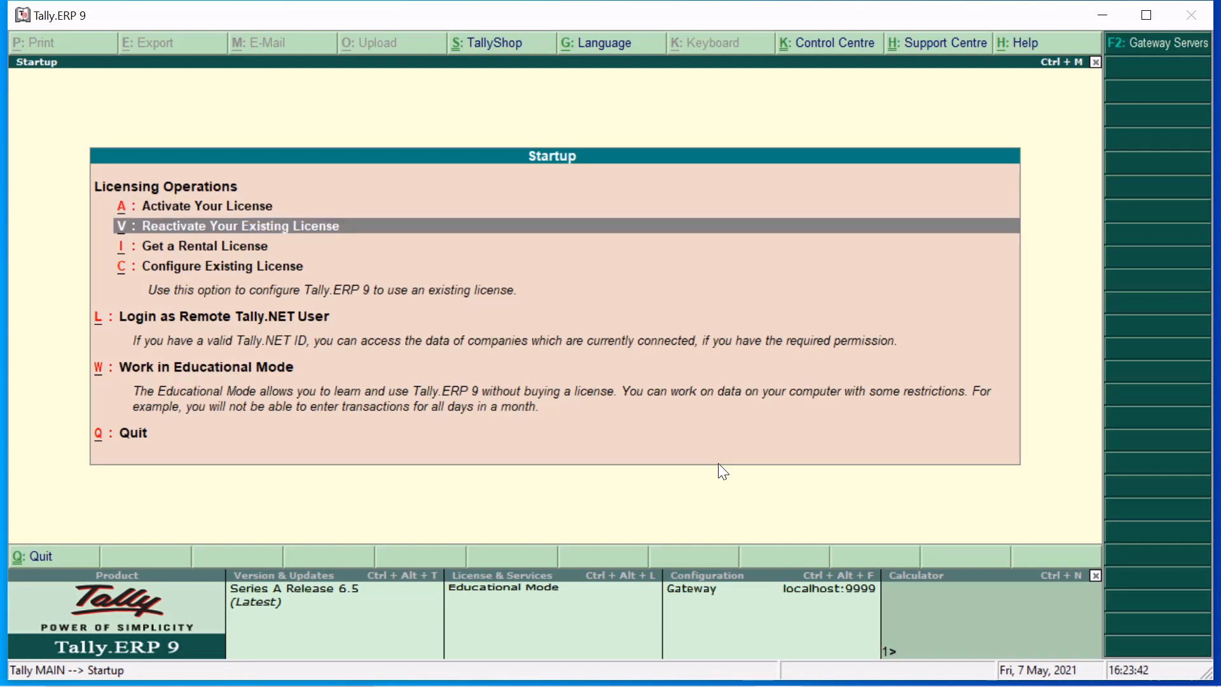
Step: Start working in Educational Mode and set the company selection path to d:\tally\data\2020-21
key("Up")
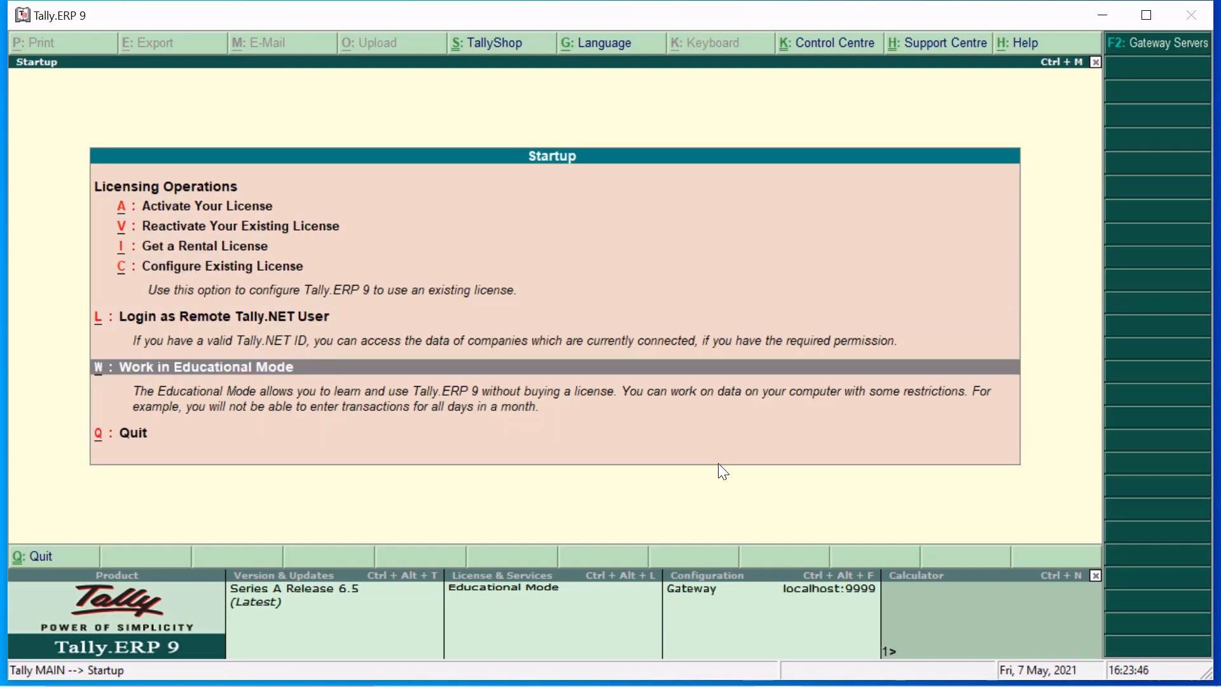
key("Return")
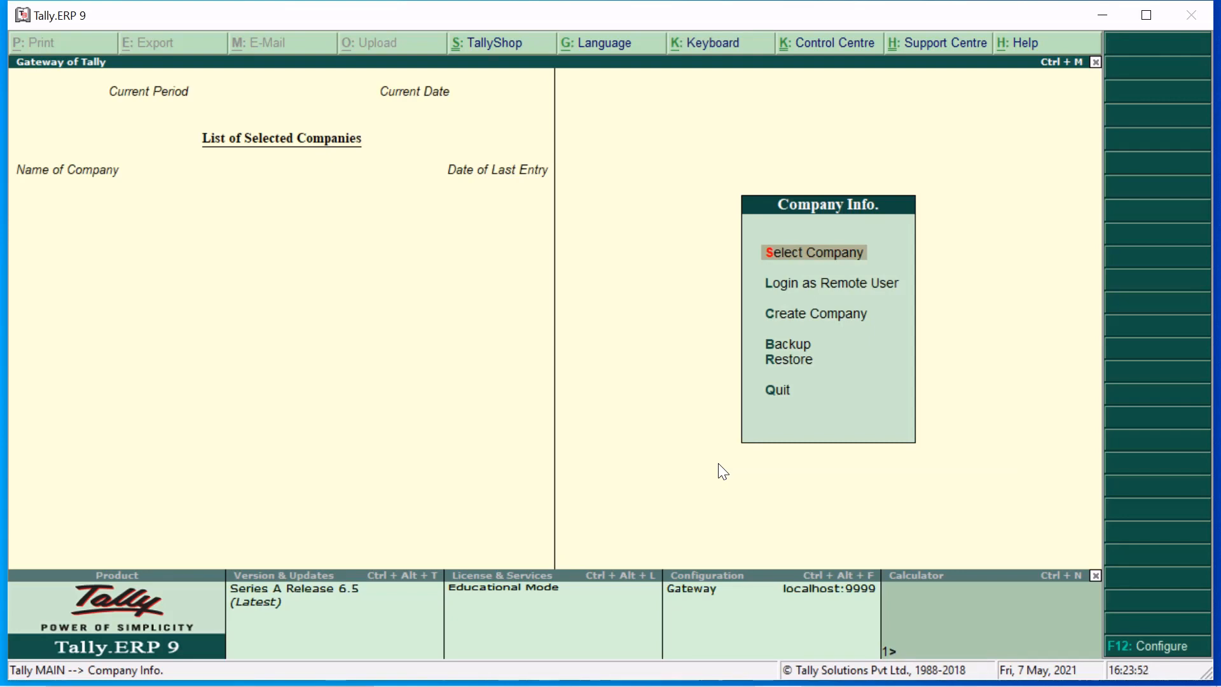
key("Down")
key("Up")
key("Down")
key("Up")
key("Return")
key("BackSpace")
type("d")
type(":\\")
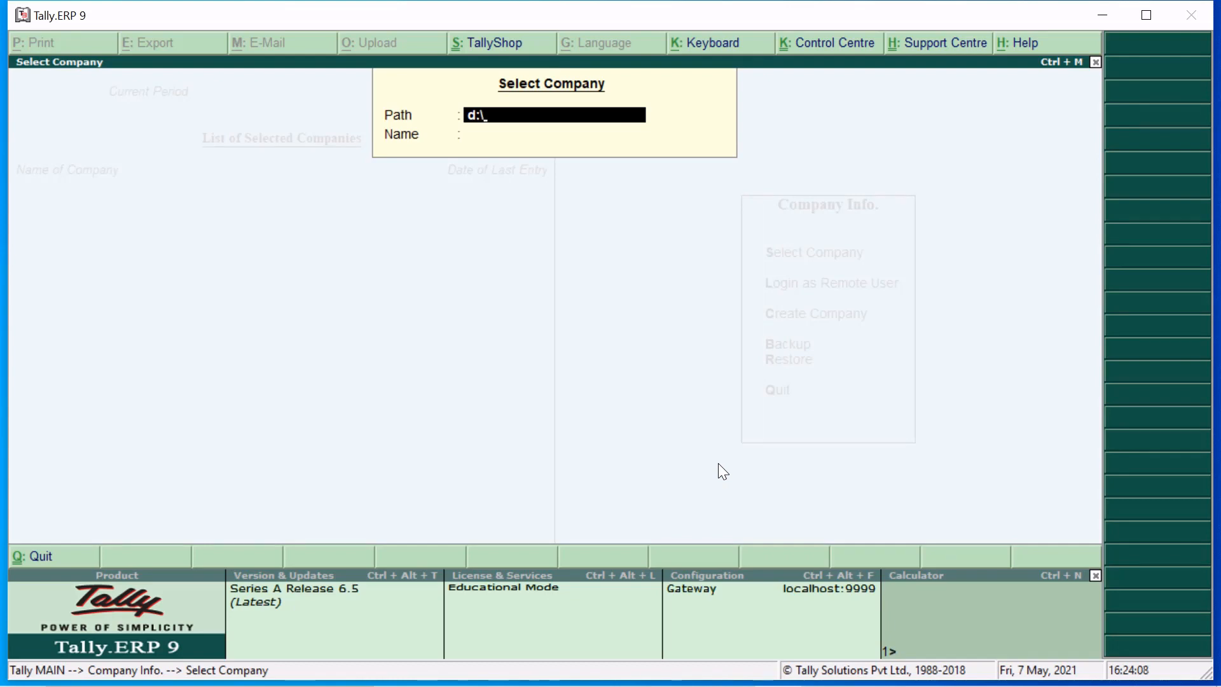
type("tally\\data\\20")
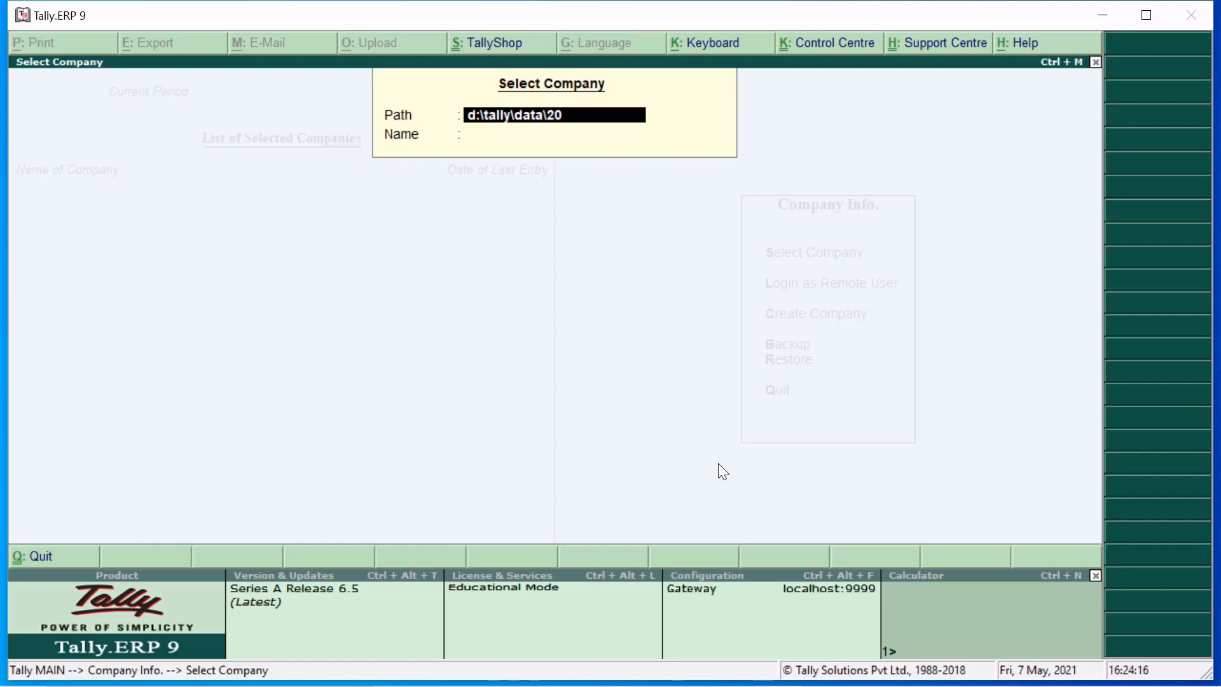
type("20-21")
key("Return")
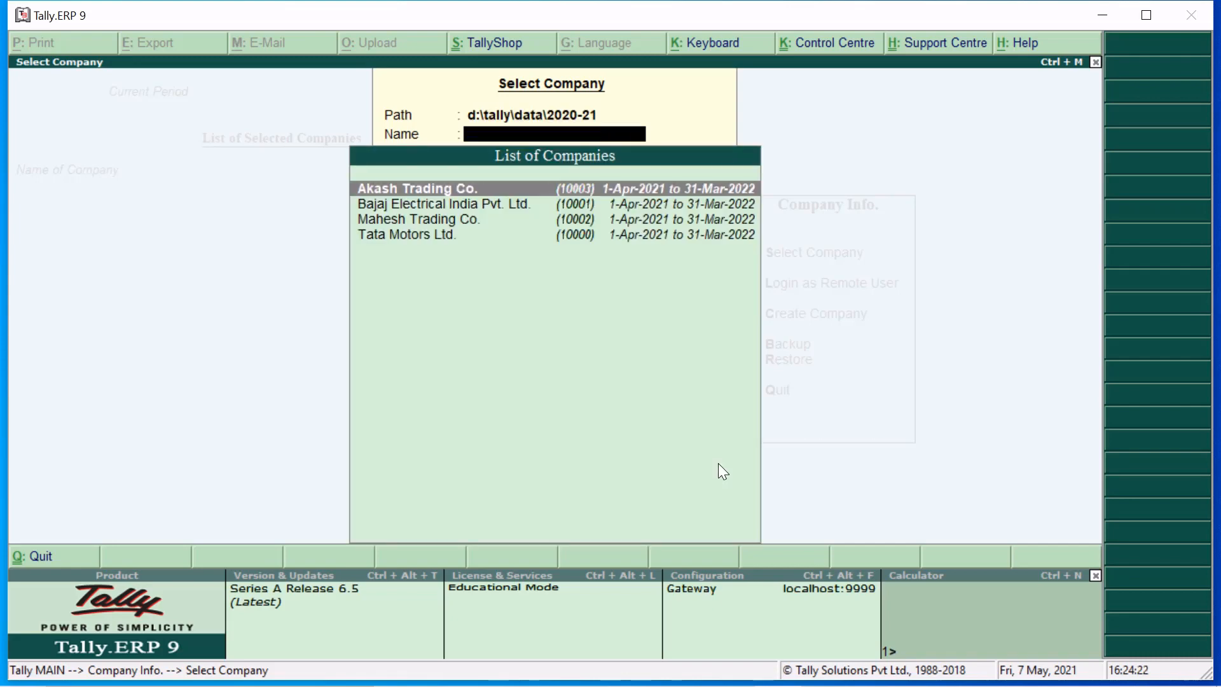
Step: Load the company Akash Trading Co. from the list of companies
key("Down")
key("Down")
key("Down")
key("Up")
key("Up")
key("Up")
key("Return")
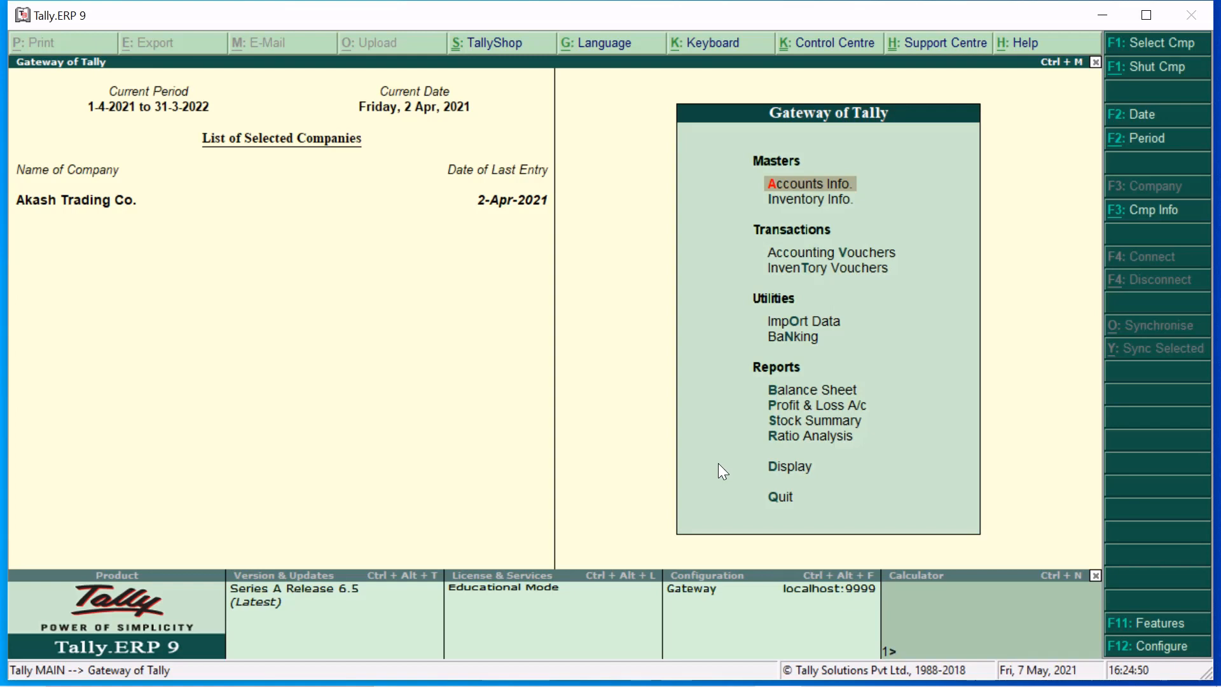
Step: Check the list of existing single ledgers of Akash Trading Co. and return to the Gateway of Tally
key("Return")
key("Down")
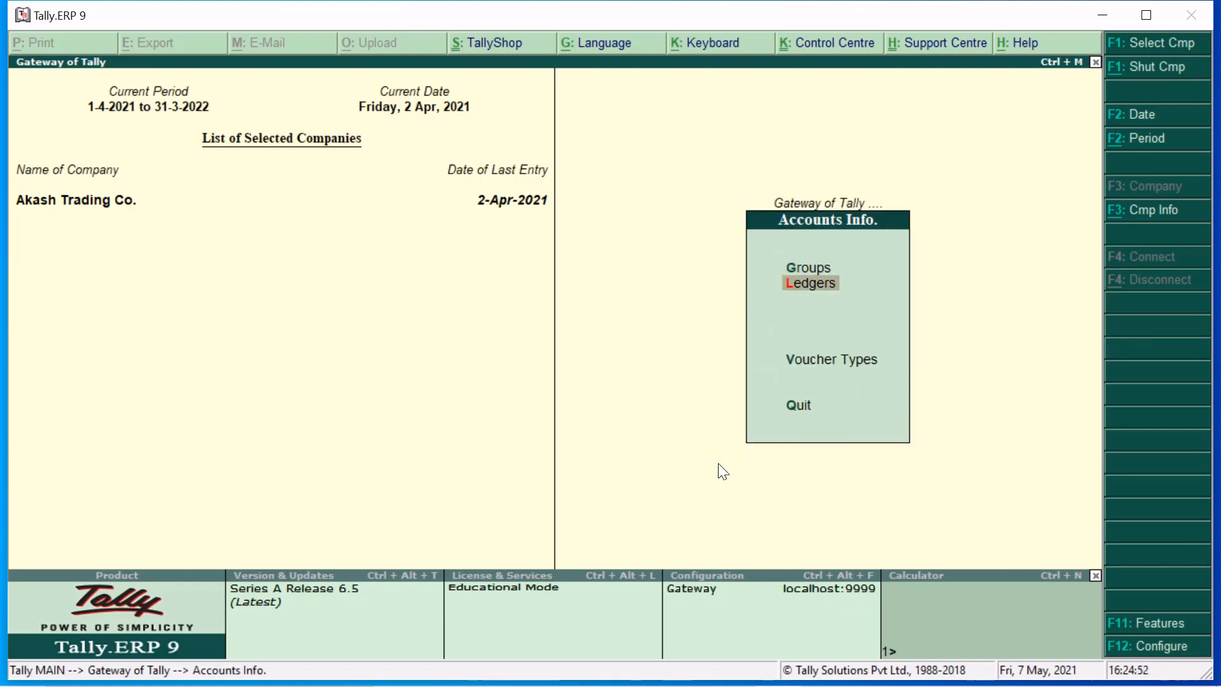
key("Return")
key("Down")
key("Return")
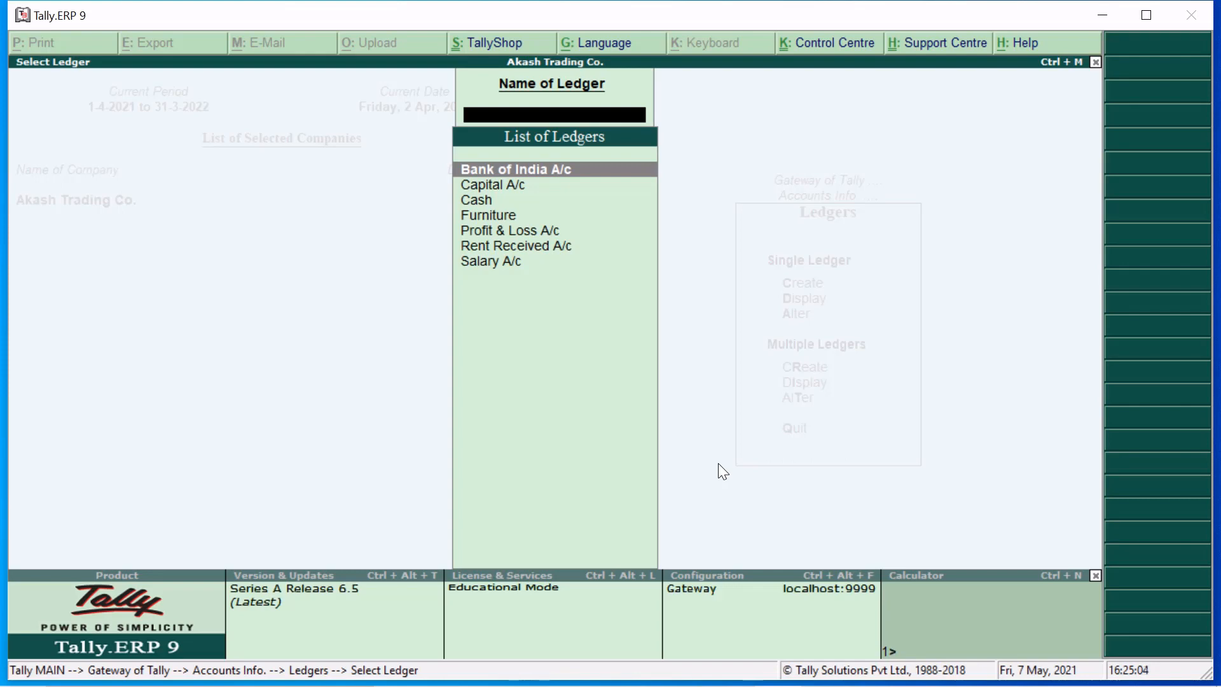
key("Escape")
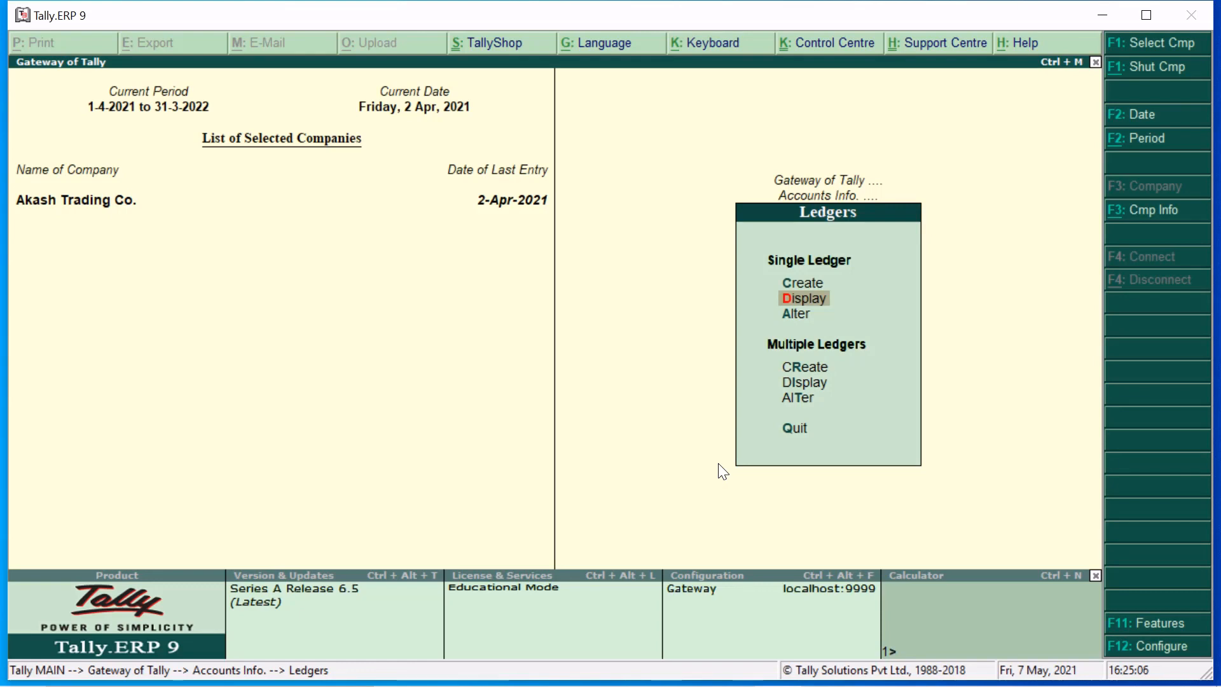
key("Escape")
key("Escape")
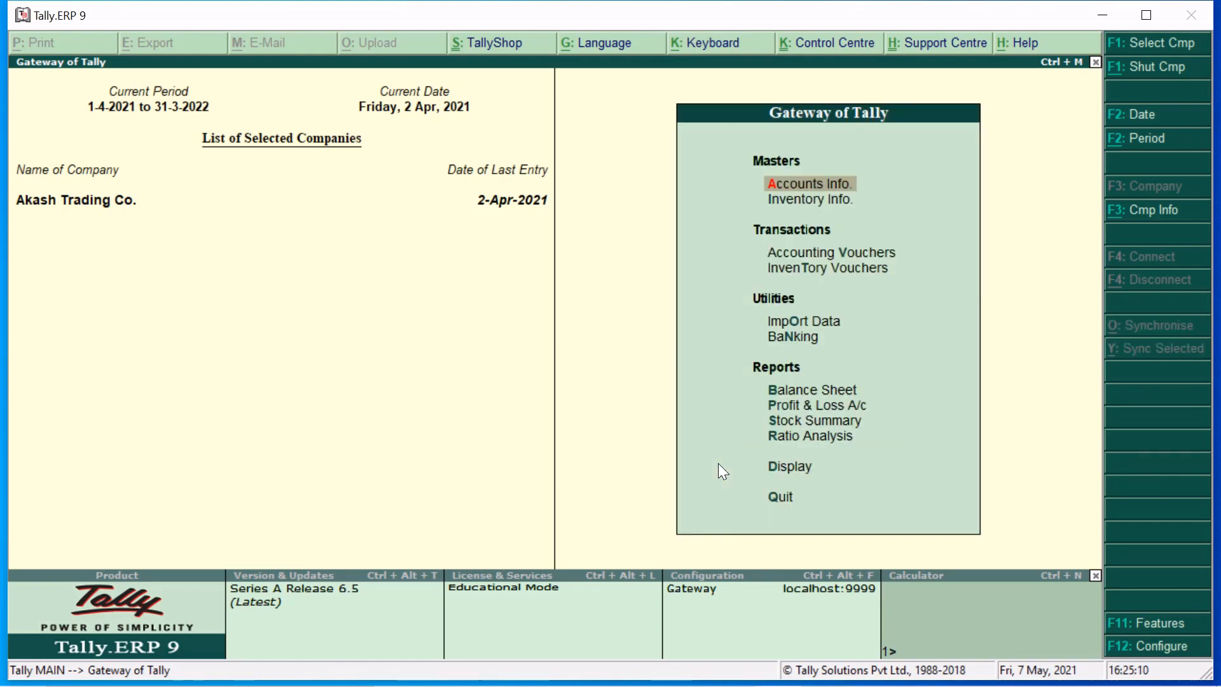
Step: Begin creating multiple ledgers for Akash Trading Co. with All Items as the parent group
key("Return")
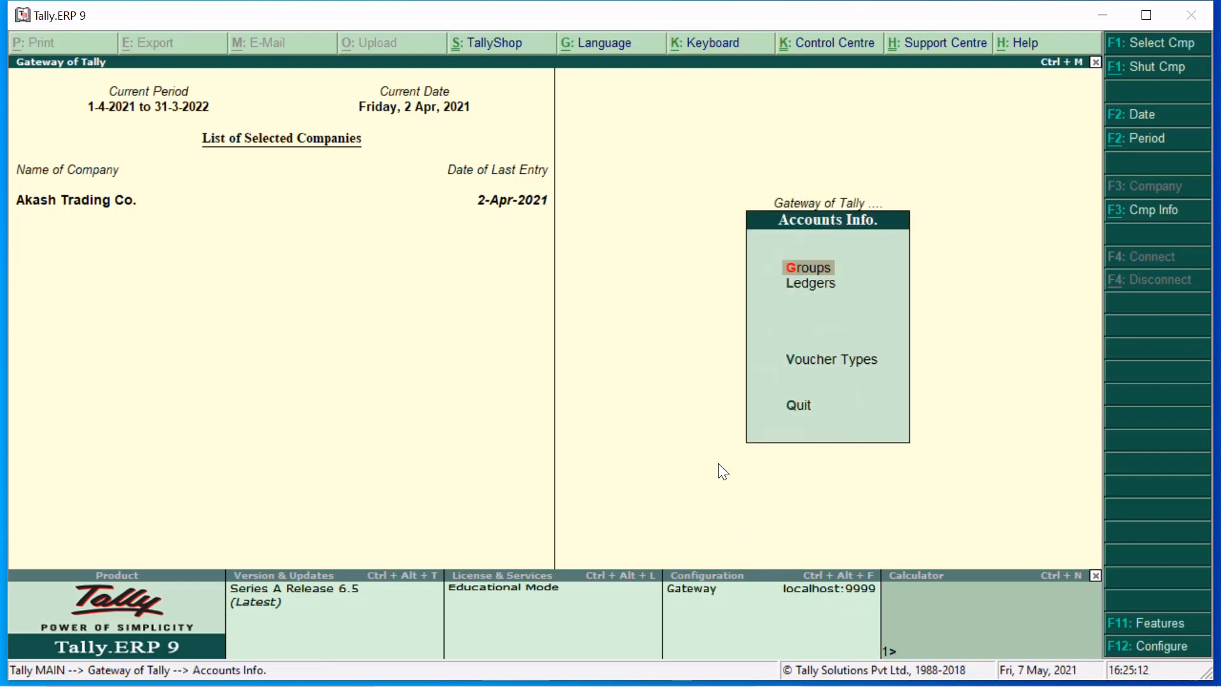
key("Down")
key("Return")
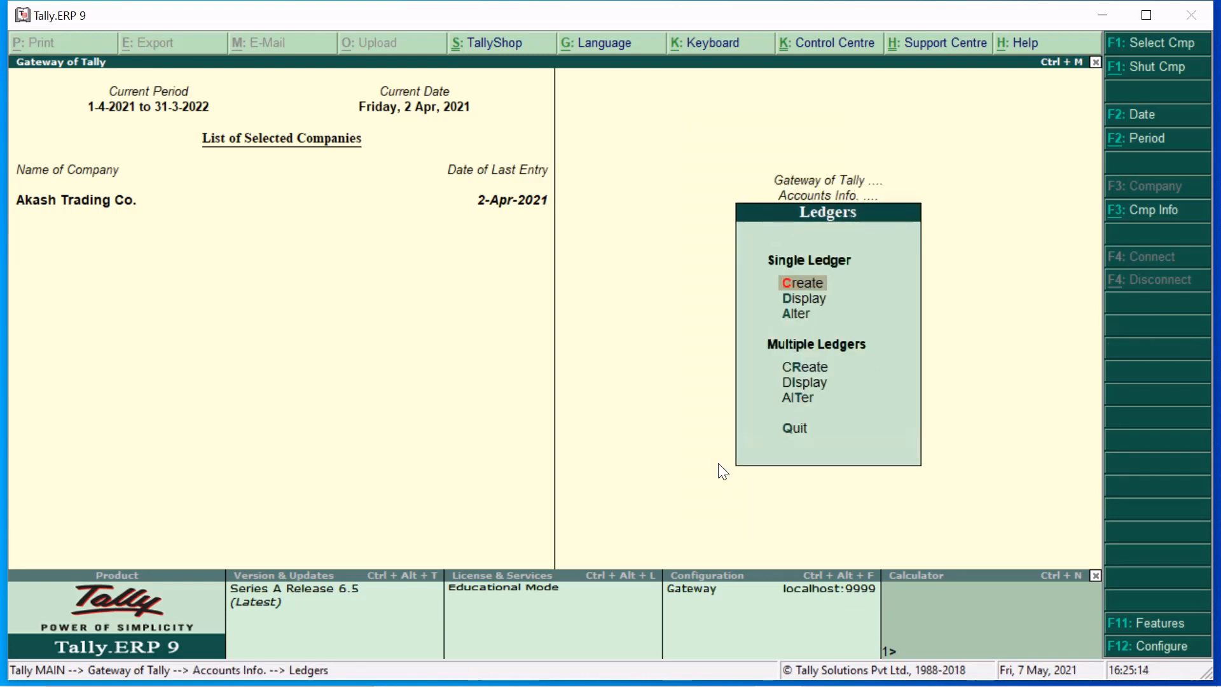
key("Down")
key("Down")
key("Down")
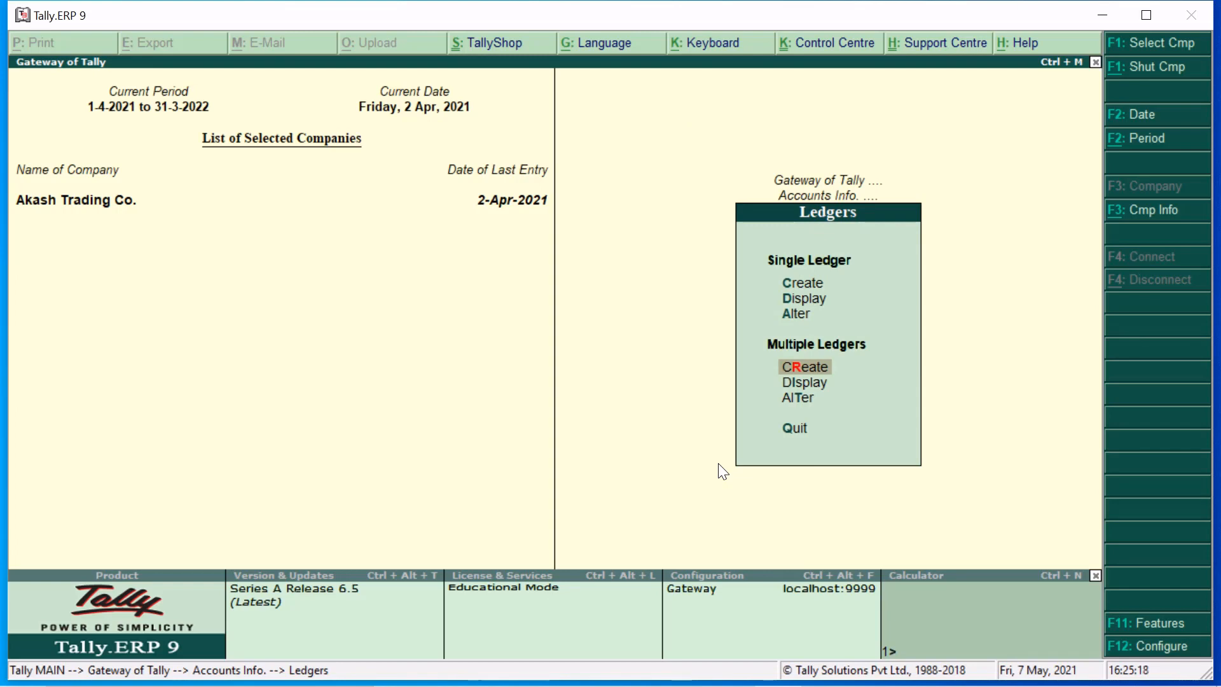
key("Return")
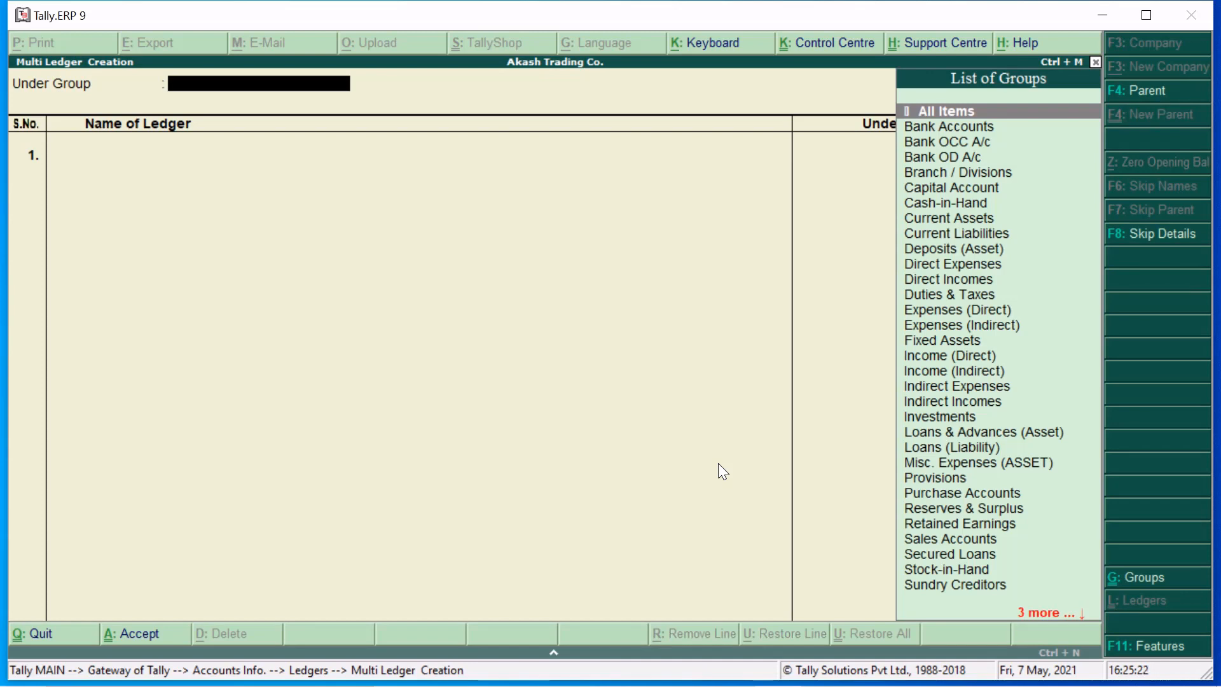
key("Down")
key("Down")
key("Up")
key("Up")
key("Return")
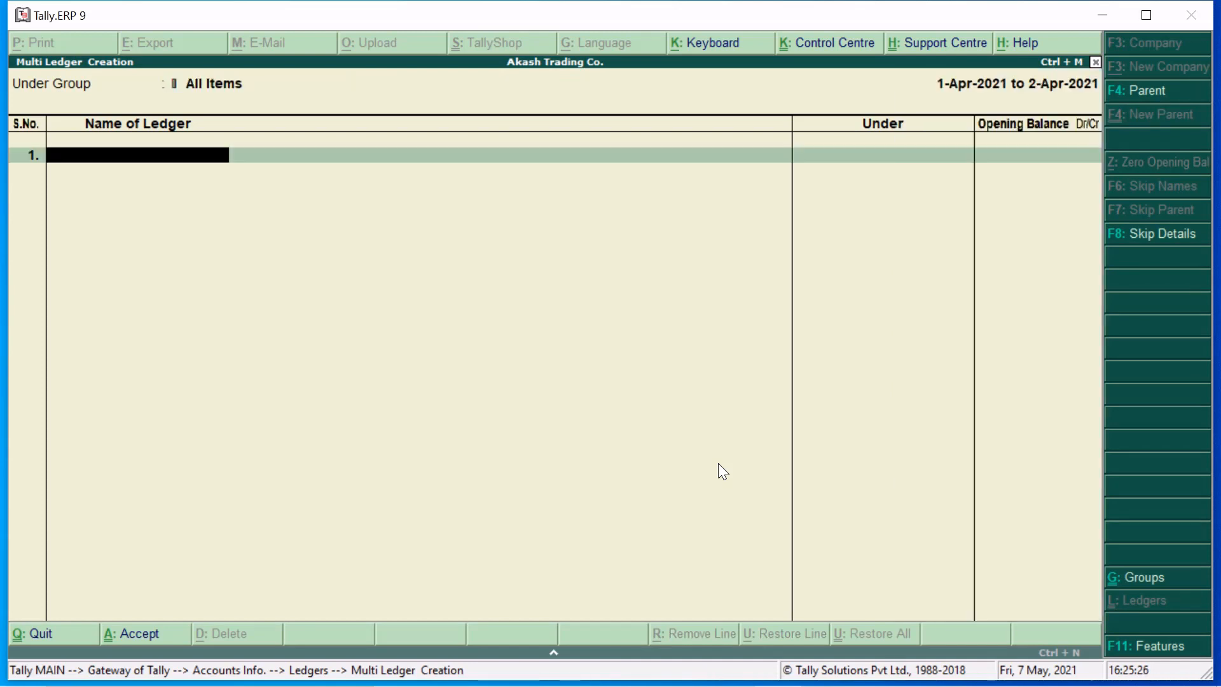
Step: Add a ledger named Purchases A/c under Purchase Accounts, leaving the opening balance empty
type("Purchases A/c")
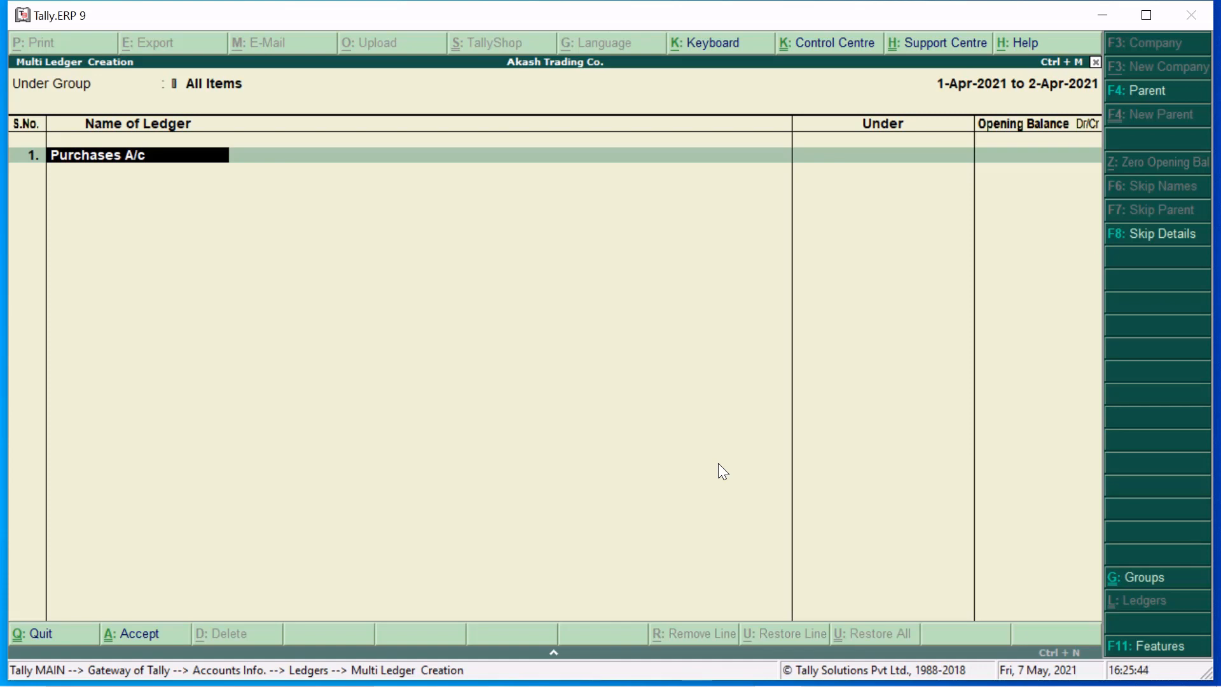
key("Return")
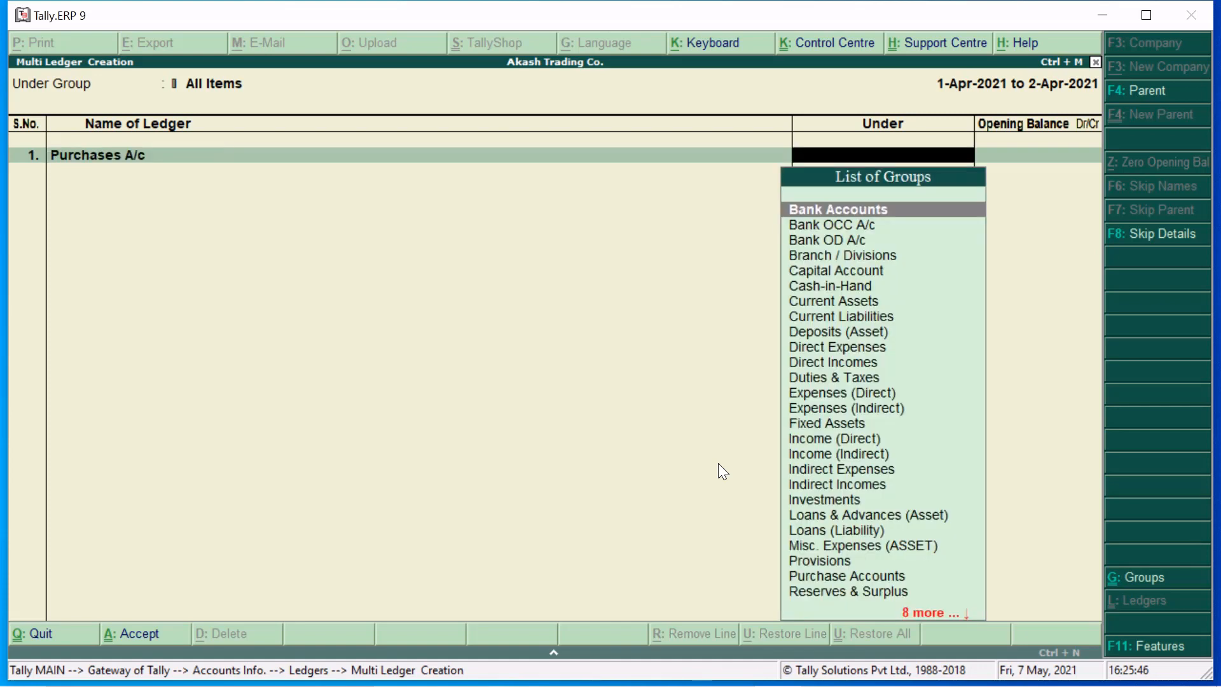
type("P")
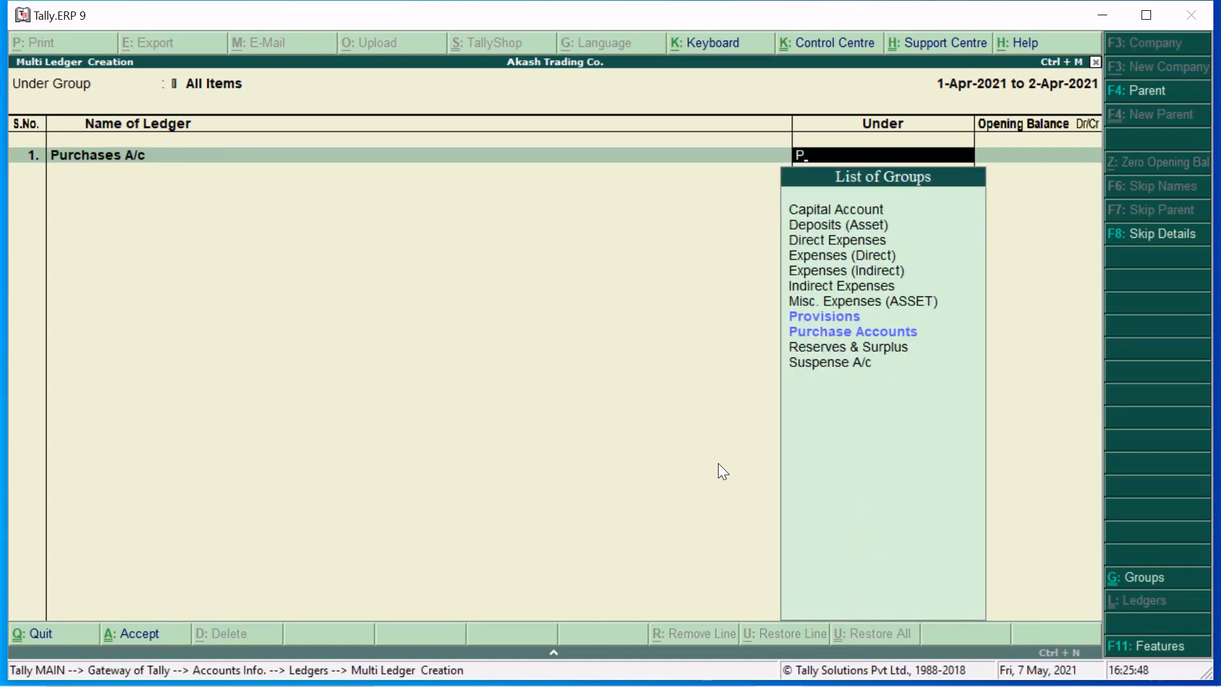
key("Down")
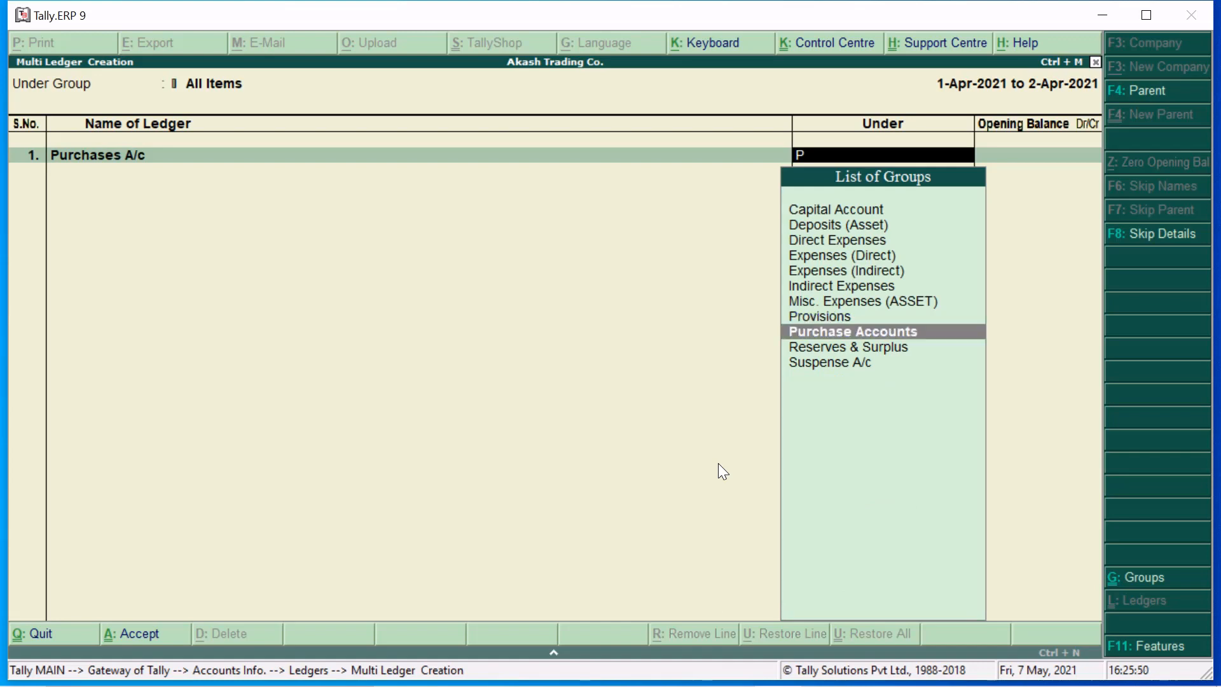
key("Return")
key("Return")
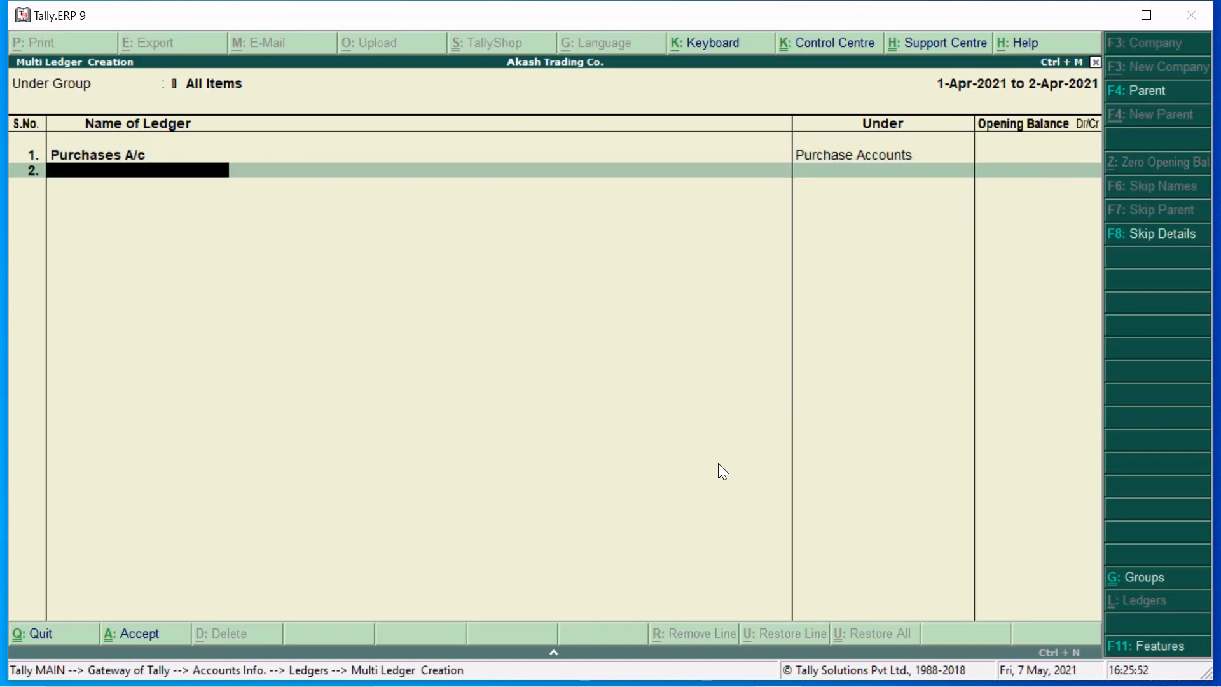
Step: Add a ledger named Purchases Return A/c under Purchase Accounts with no opening balance
type("Purchases Retu")
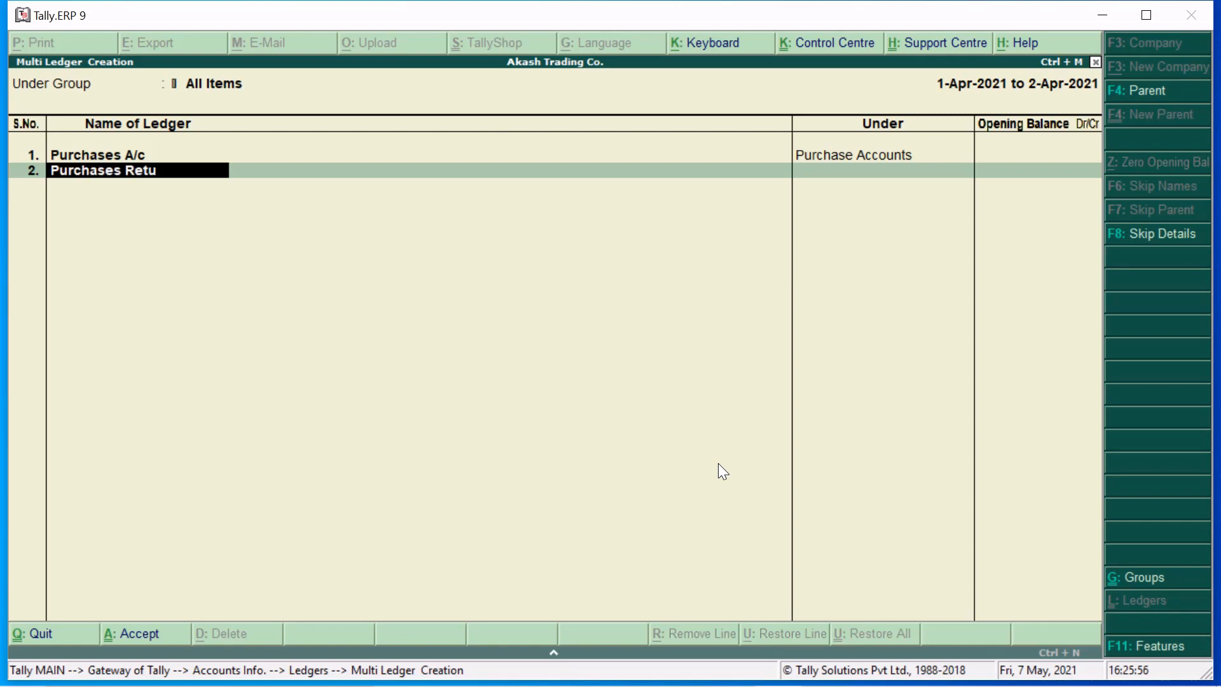
type("rn A/c")
key("Return")
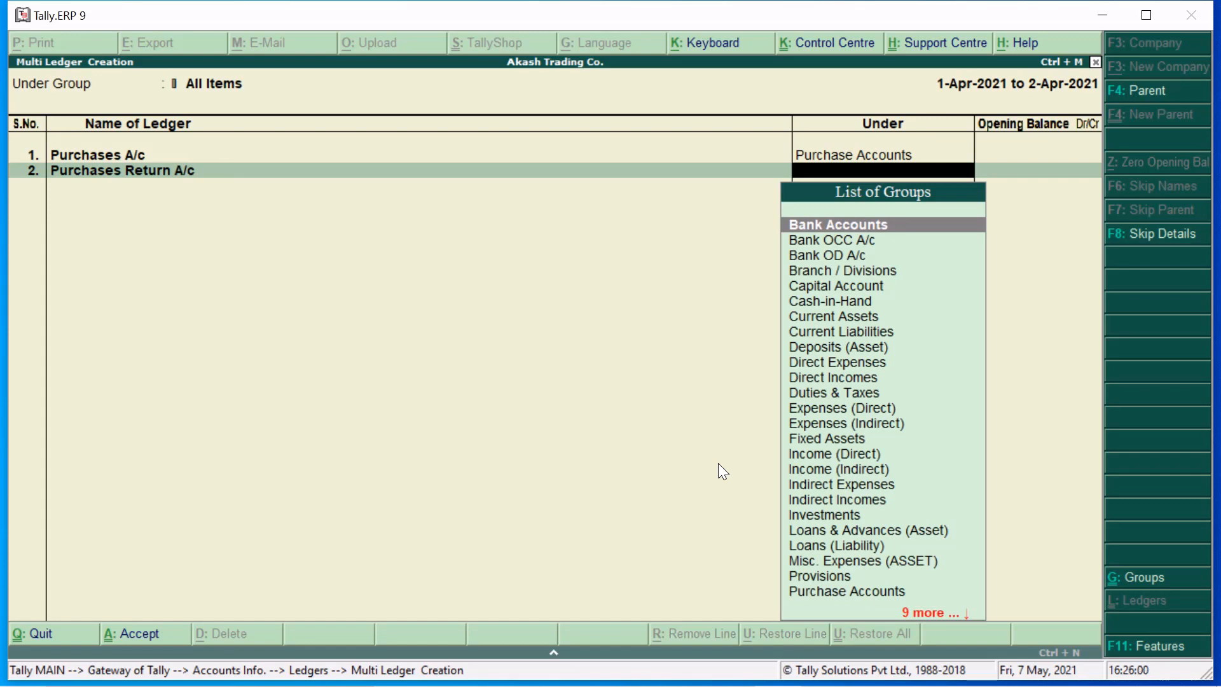
type("P")
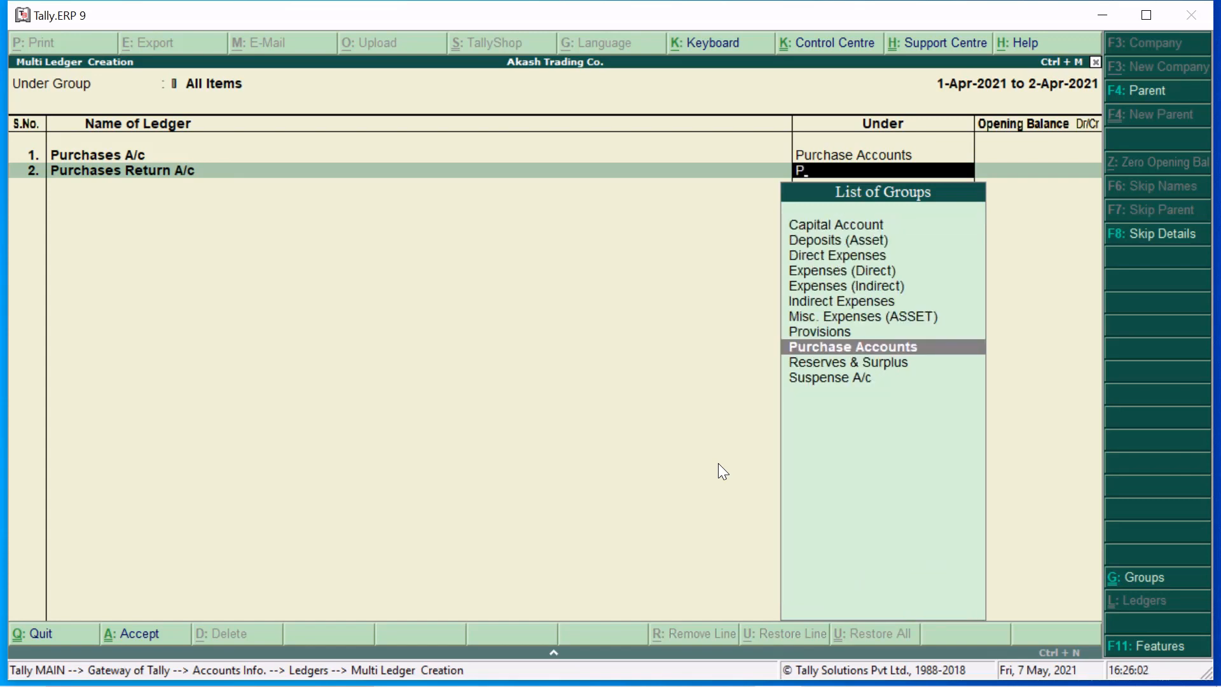
key("Return")
key("Return")
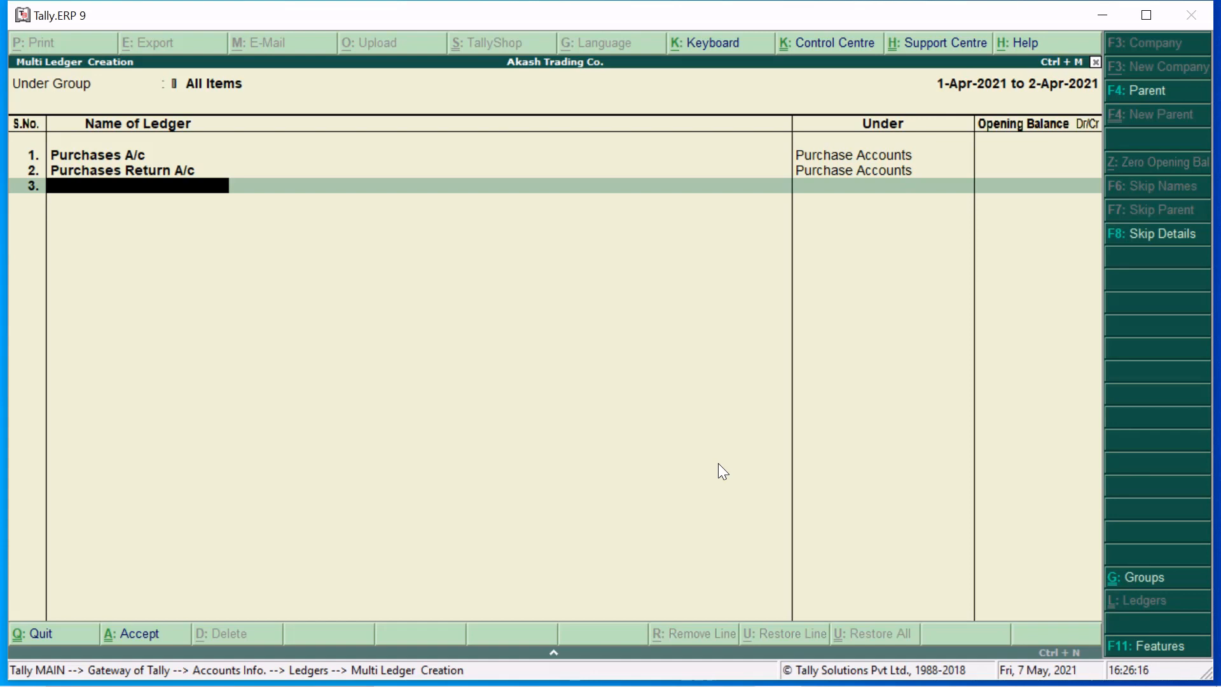
Step: Add a ledger named Ajit Traders A/c under Sundry Creditors with no opening balance
type("Ai")
type("jit Traders")
type(" A/c")
key("Return")
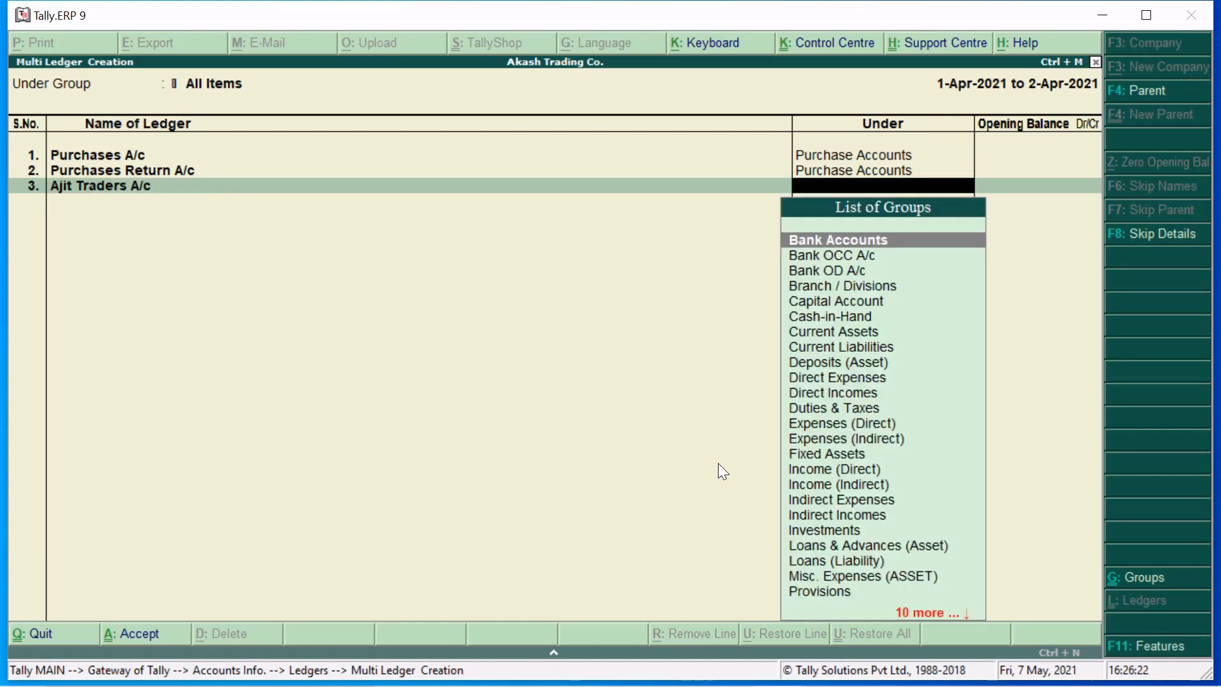
type("Su")
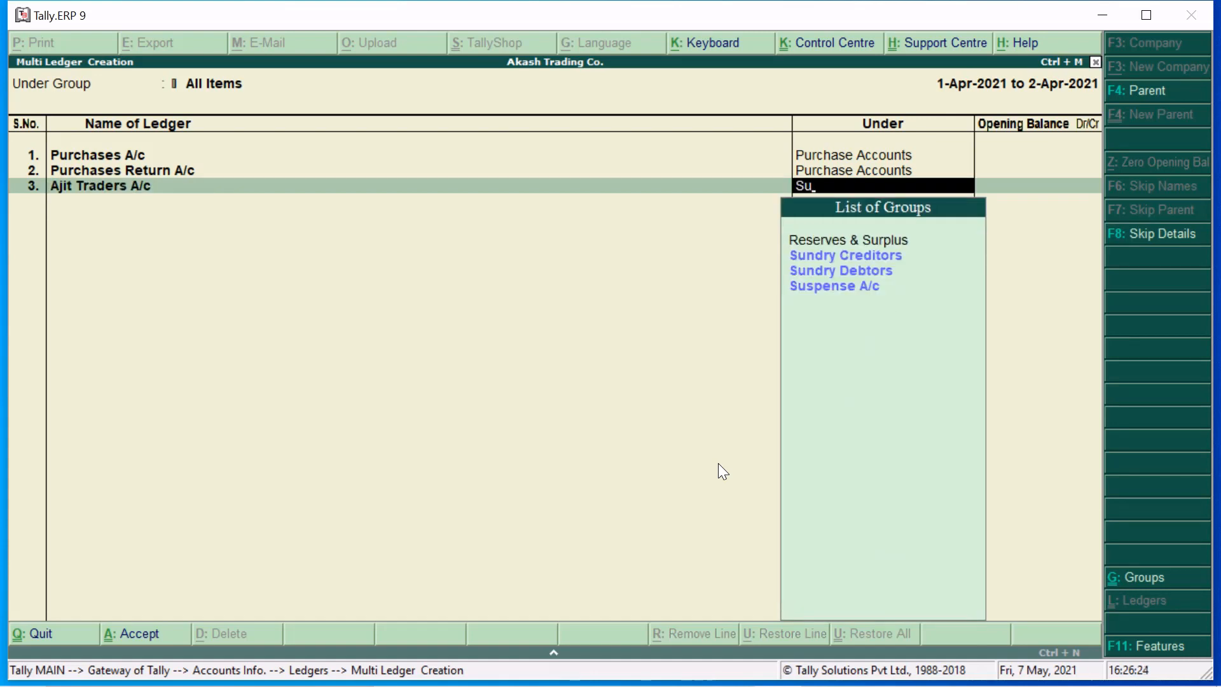
key("Up")
key("Up")
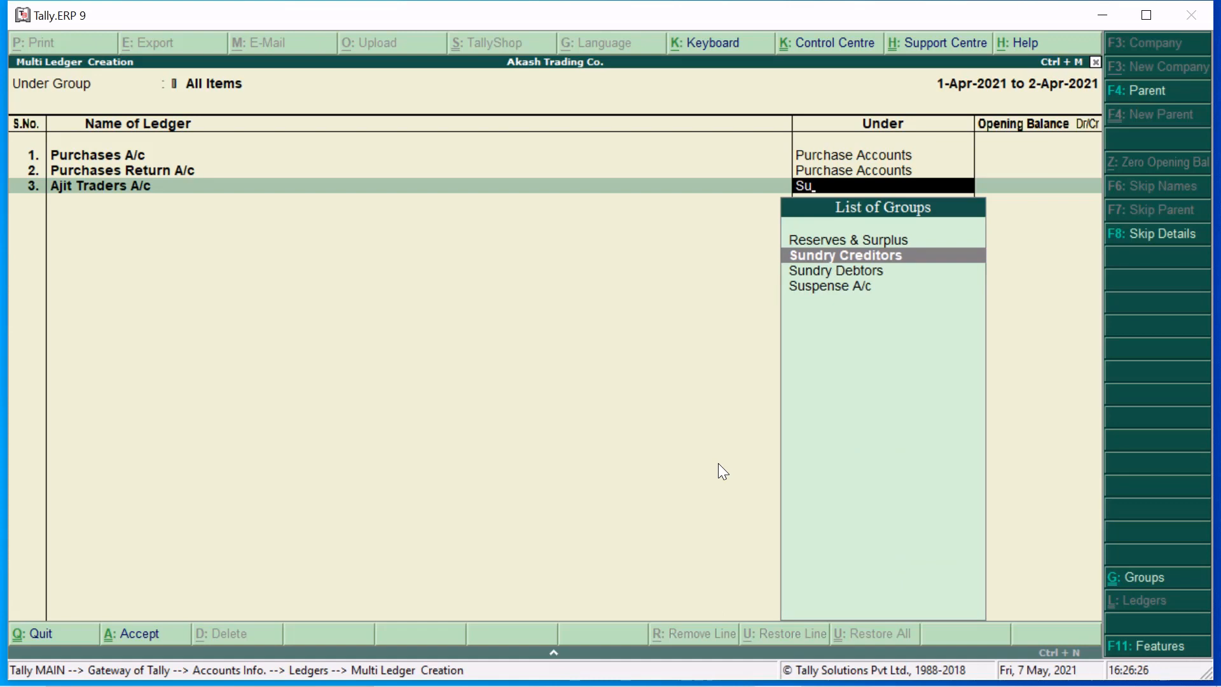
key("Return")
key("Return")
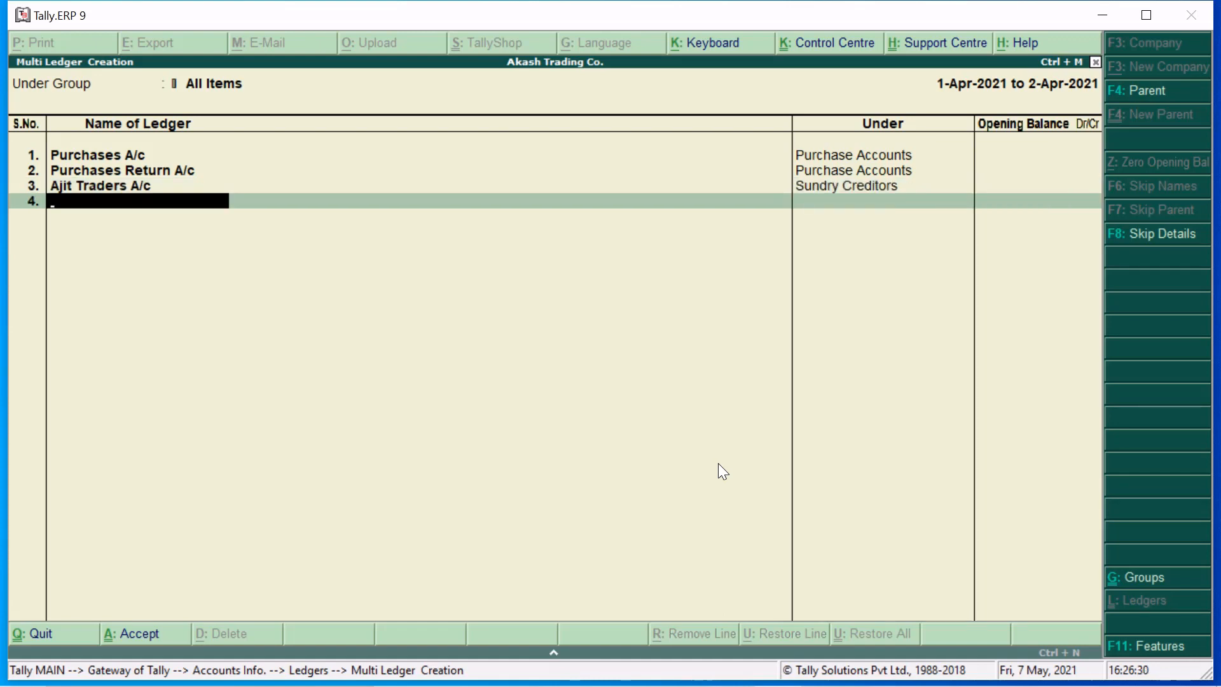
Step: Add a ledger named Sales A/c under Sales Accounts with no opening balance
type("Sales A/c")
key("Return")
key("Return")
key("BackSpace")
type("Sale")
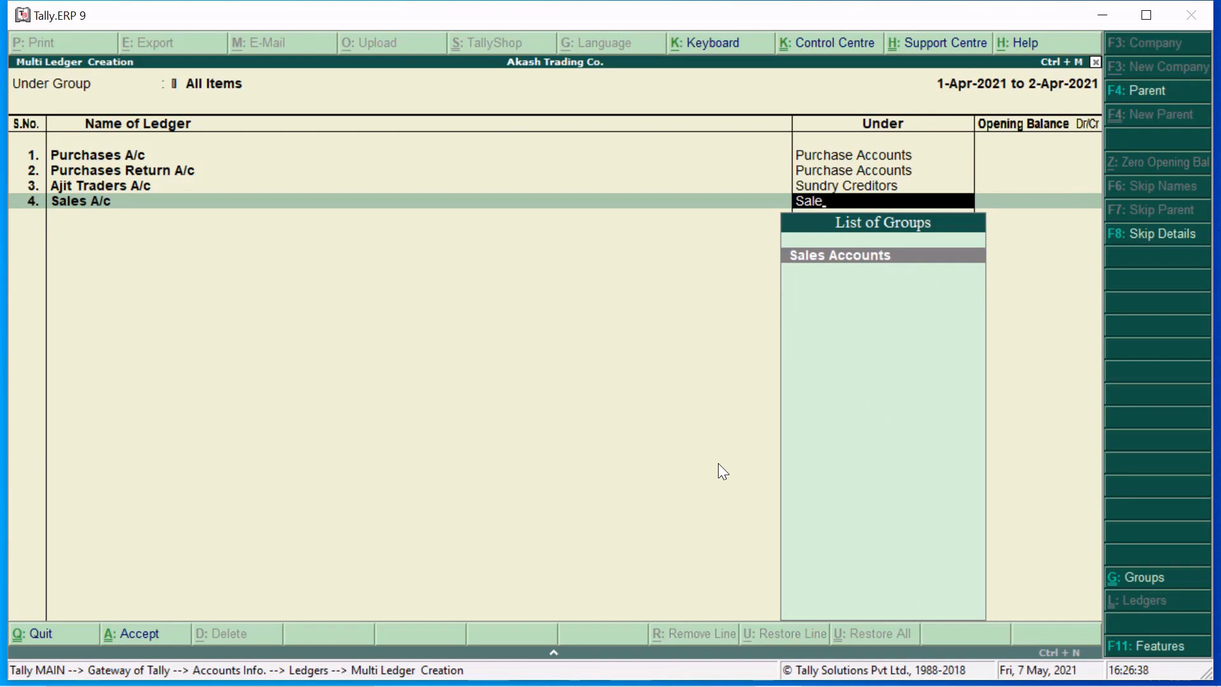
key("Return")
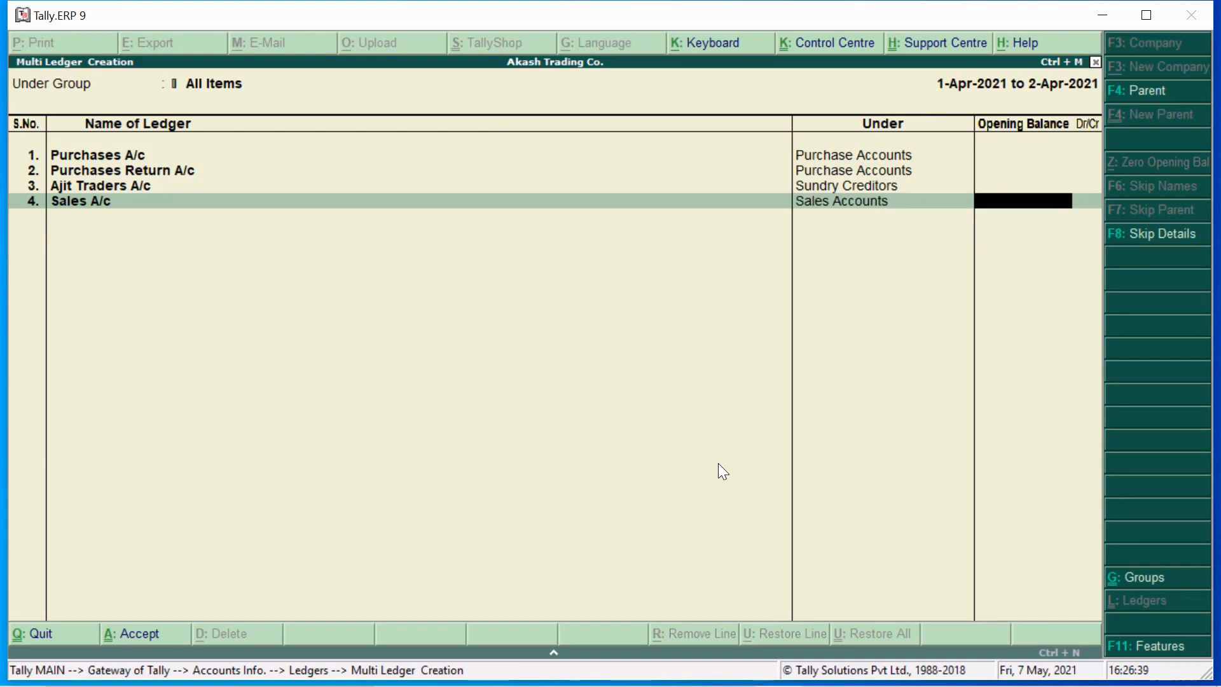
key("Return")
Step: Add a ledger named Sales Return A/c under Sales Accounts with no opening balance
type("Sales R")
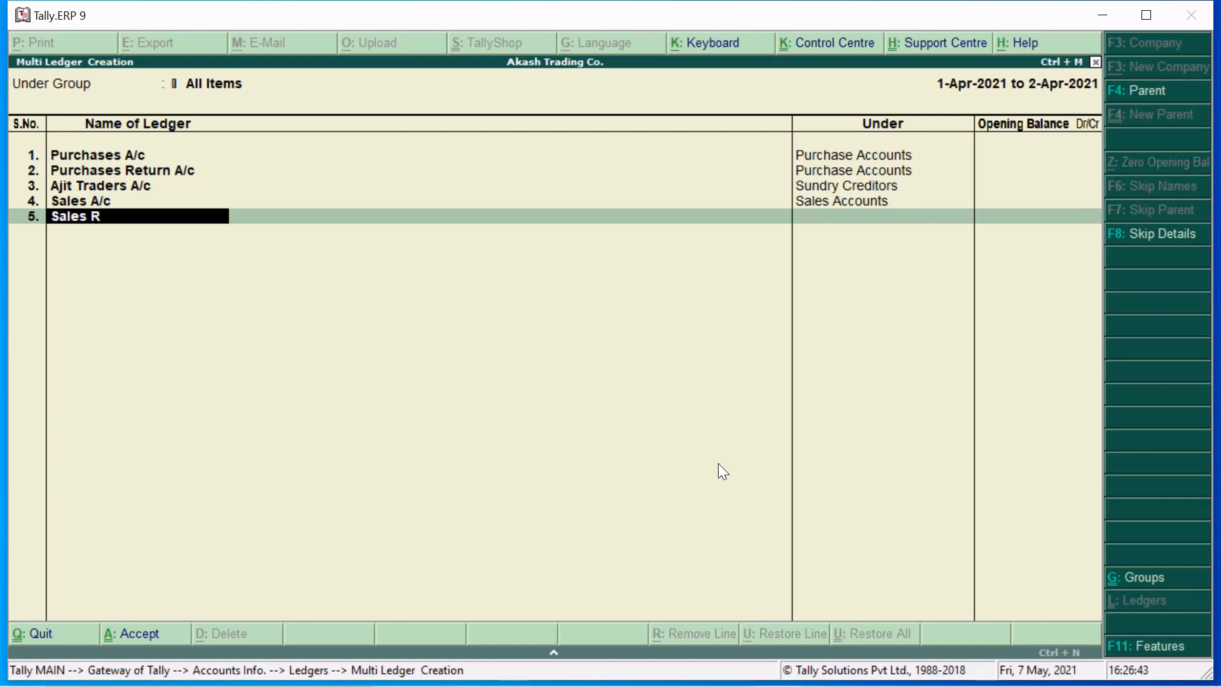
type("eturn A/c")
key("Return")
type("Sa")
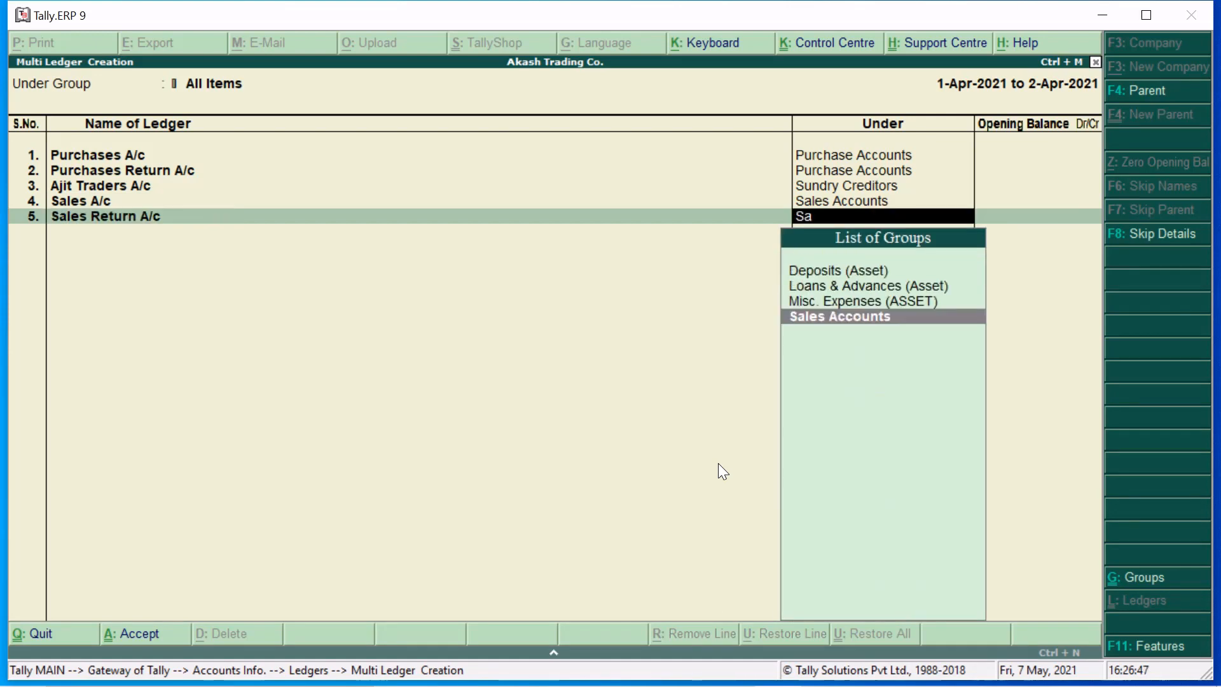
key("Return")
key("Return")
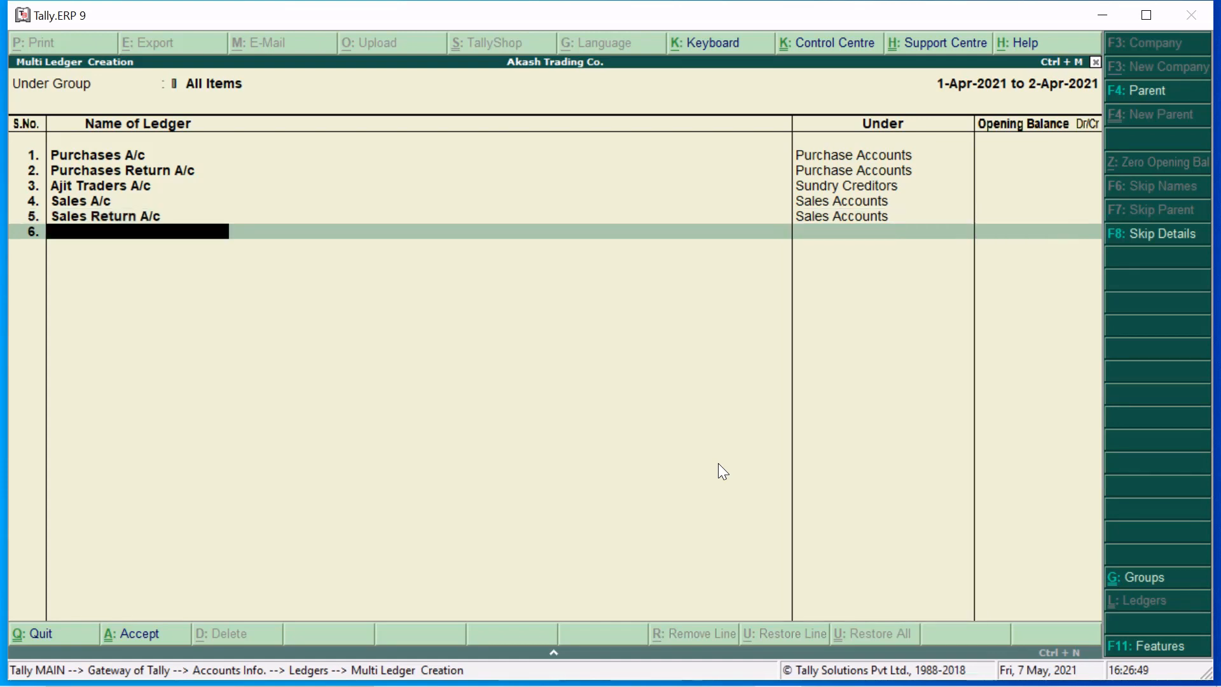
Step: Add a ledger in the debtor's name under Sundry Debtors with no opening balance
type("Mahesh A/c")
key("Return")
type("S")
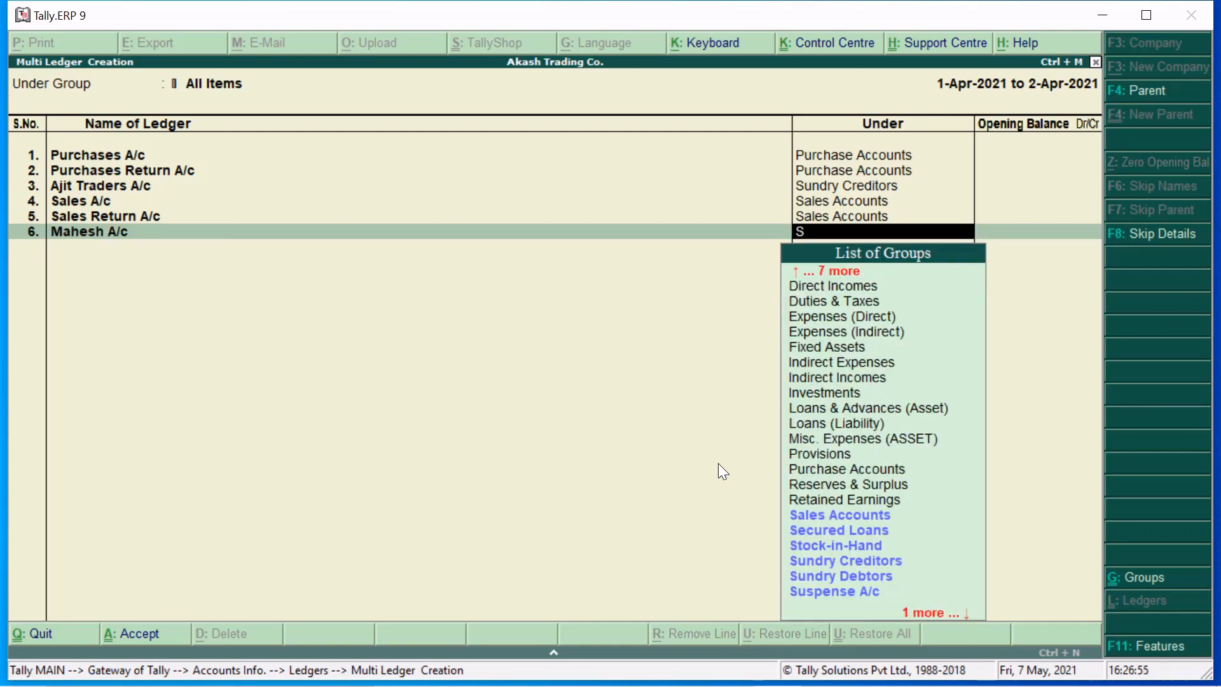
type("un")
key("Down")
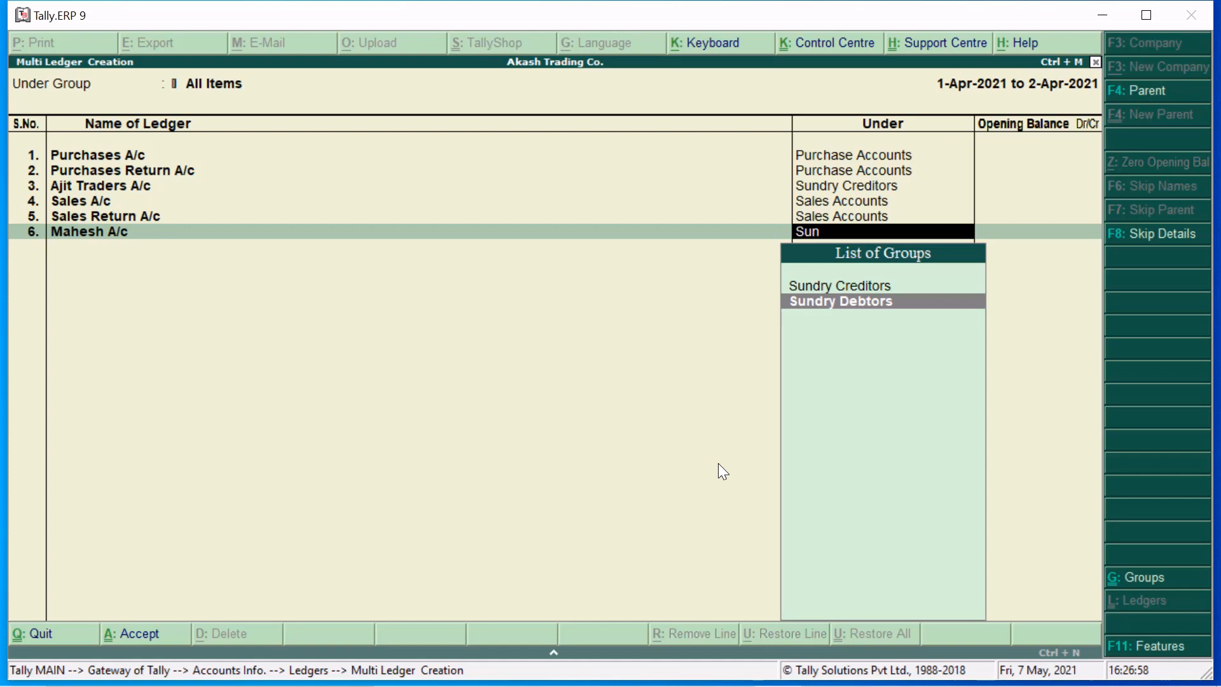
key("Return")
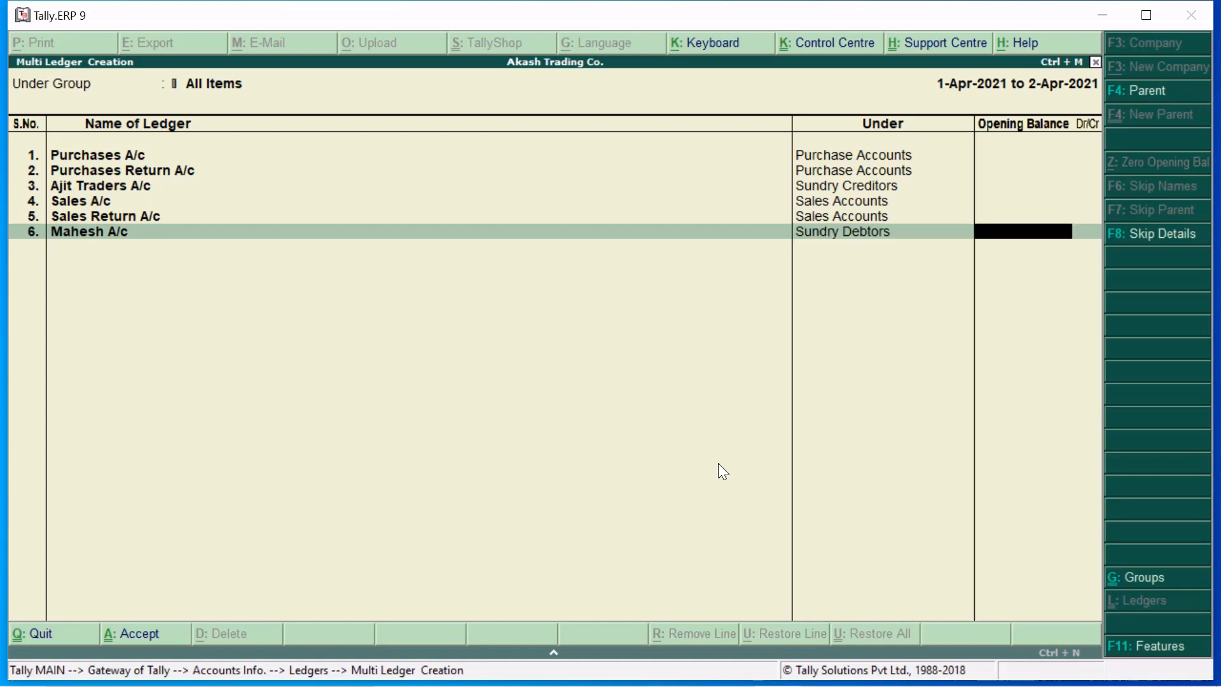
key("Return")
key("Return")
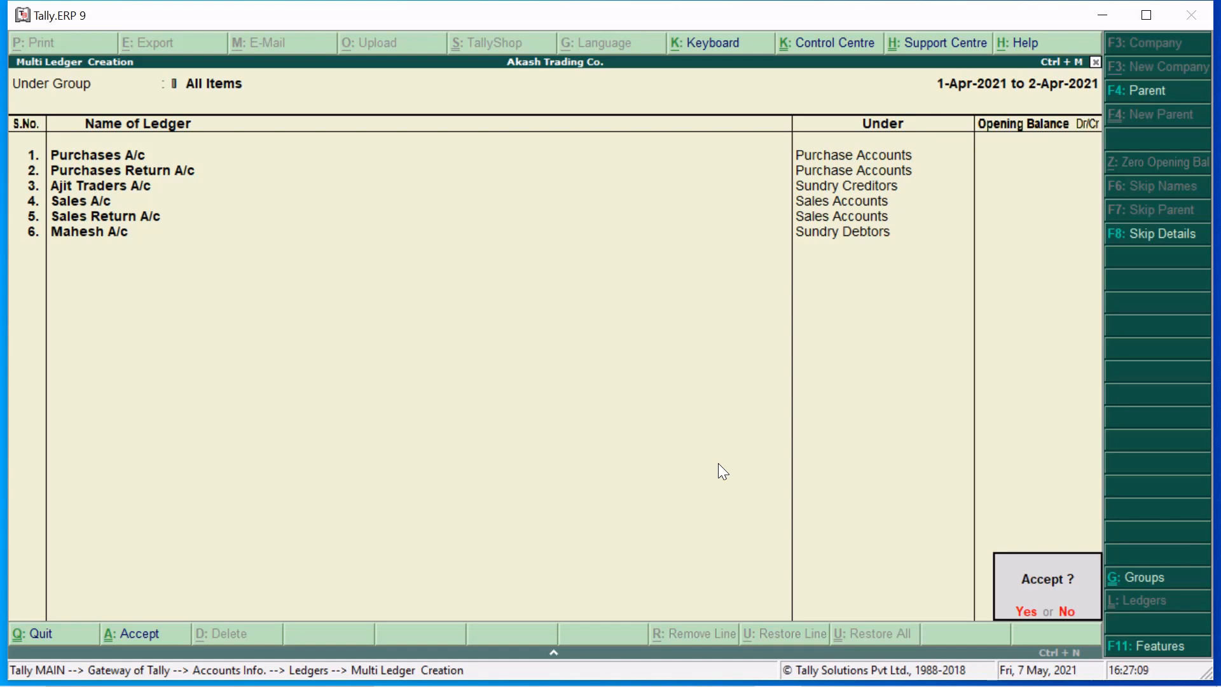
key("Escape")
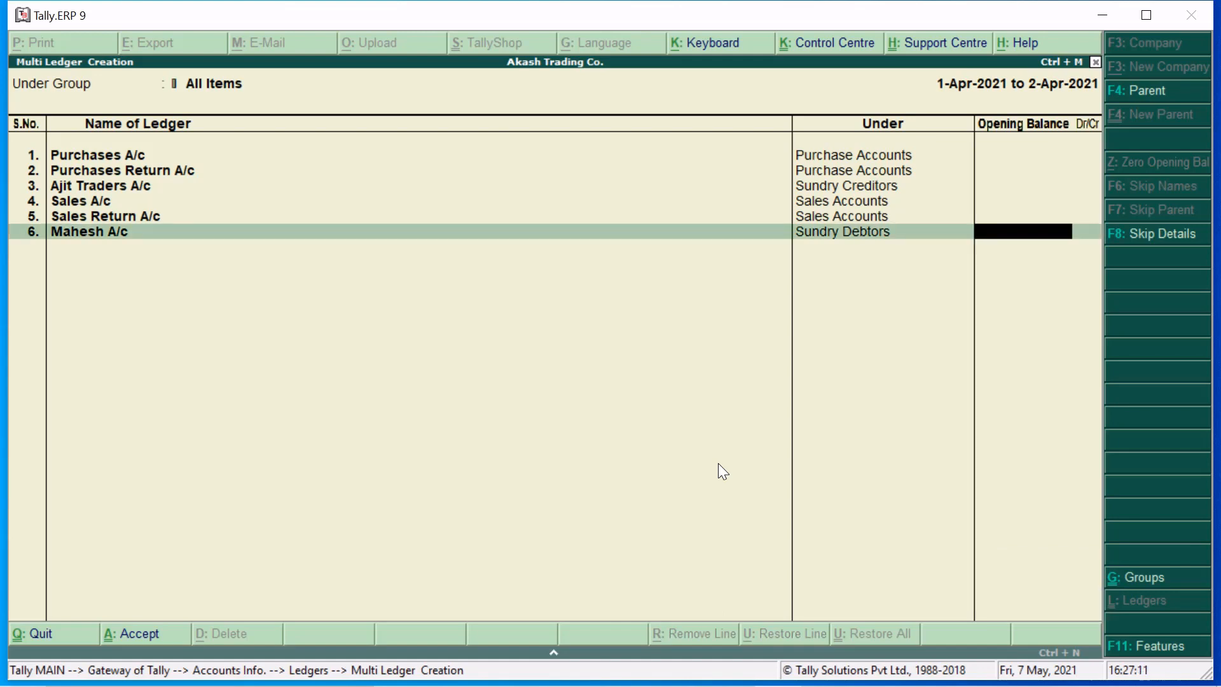
key("Return")
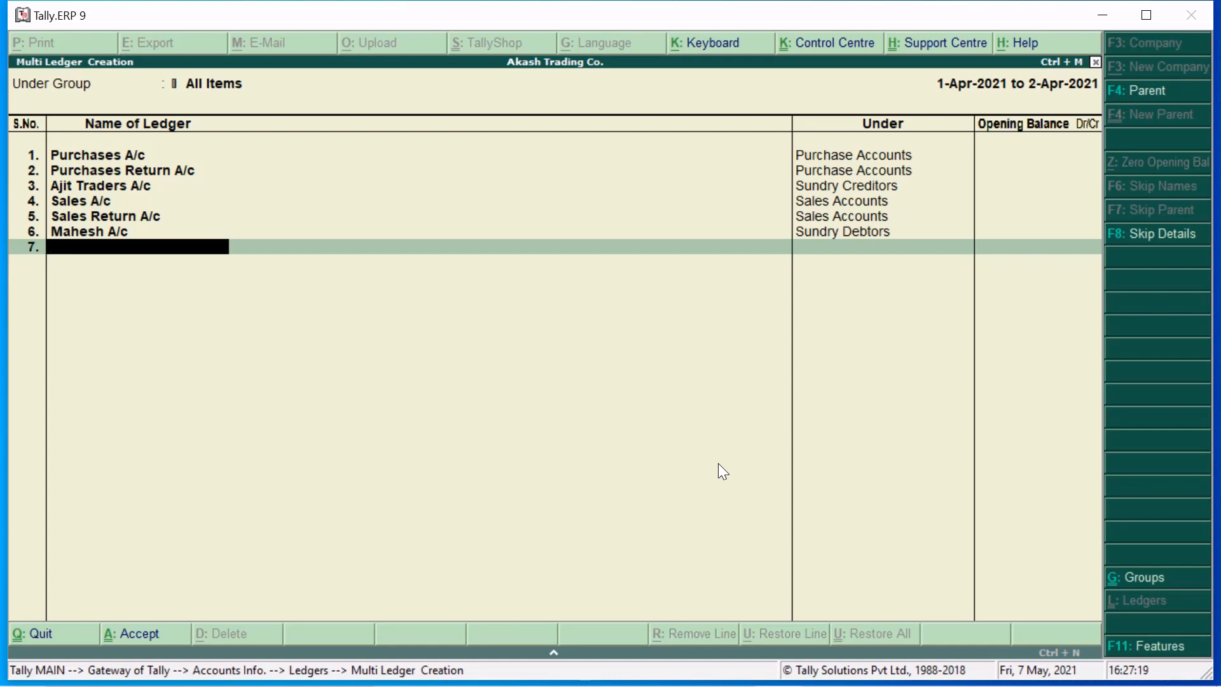
Step: Add a ledger named Machinery under Fixed Assets with no opening balance
type("Machinery")
key("Return")
type("F")
key("Return")
key("Return")
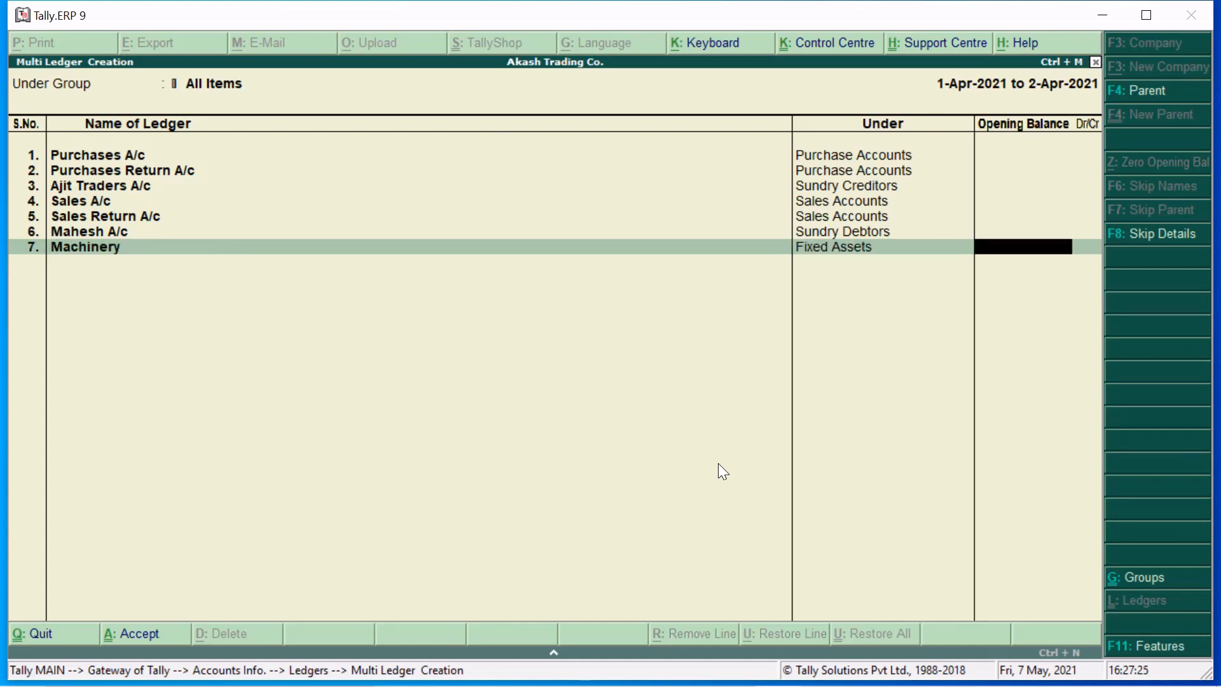
Step: Add a ledger named Computer A/c under Fixed Assets with no opening balance
type("Computer")
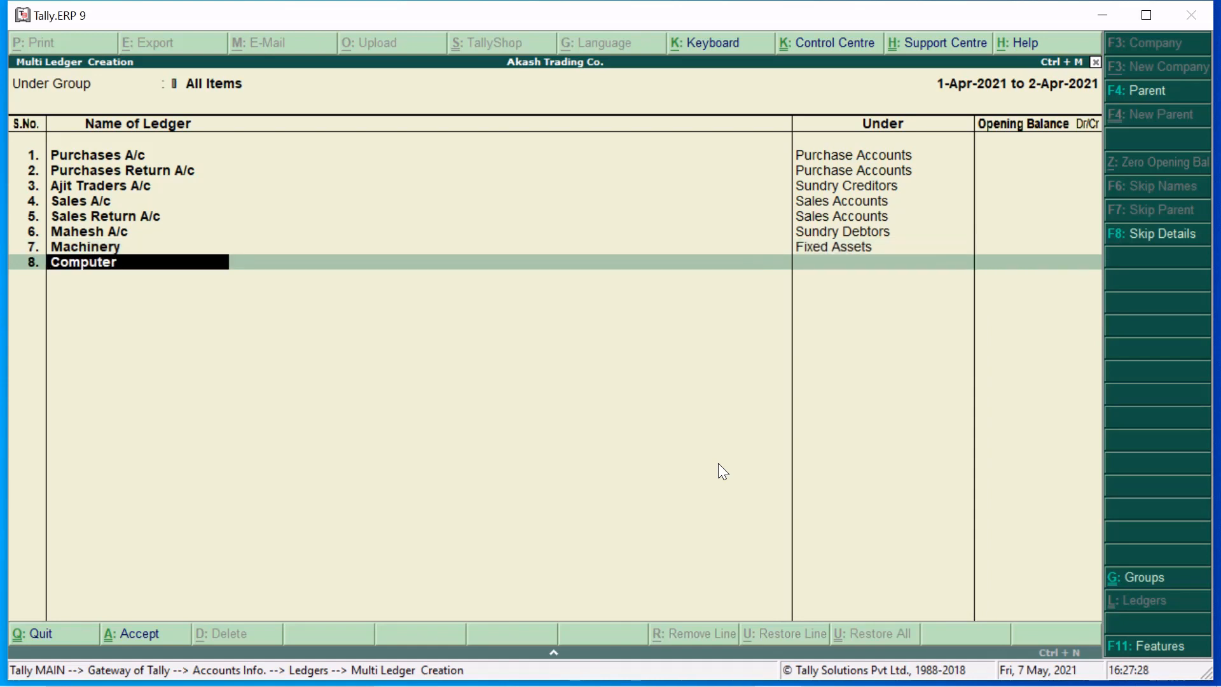
type(" A/c")
key("Return")
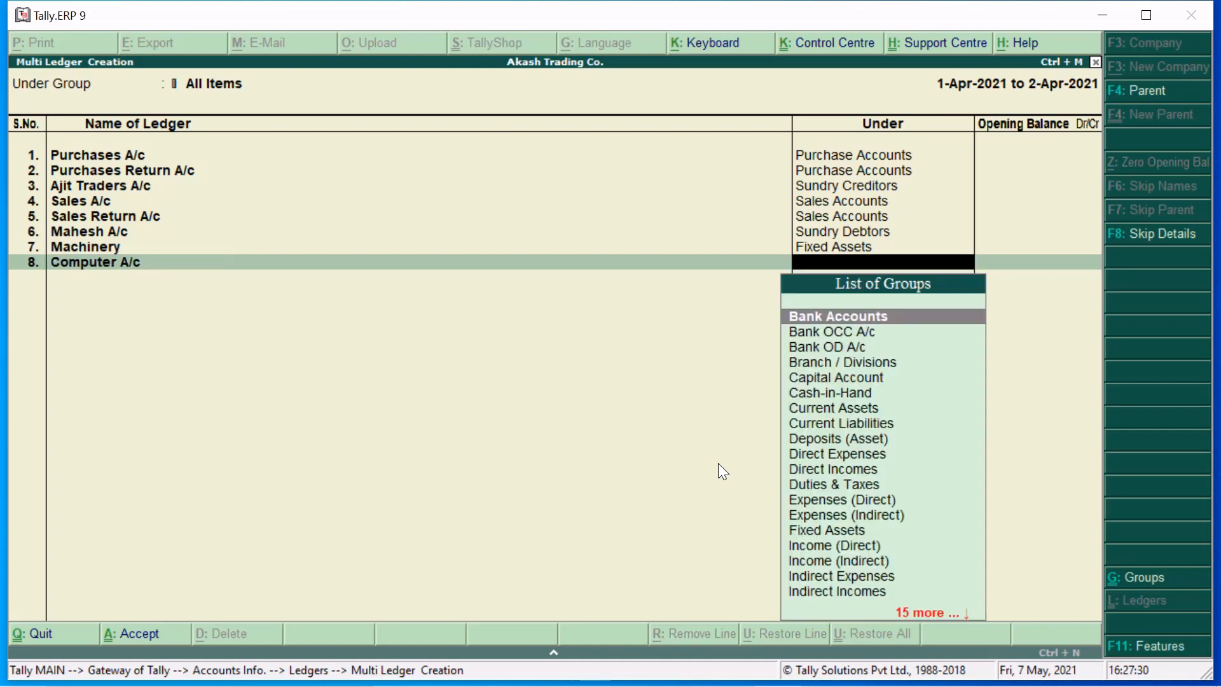
type("F")
key("Return")
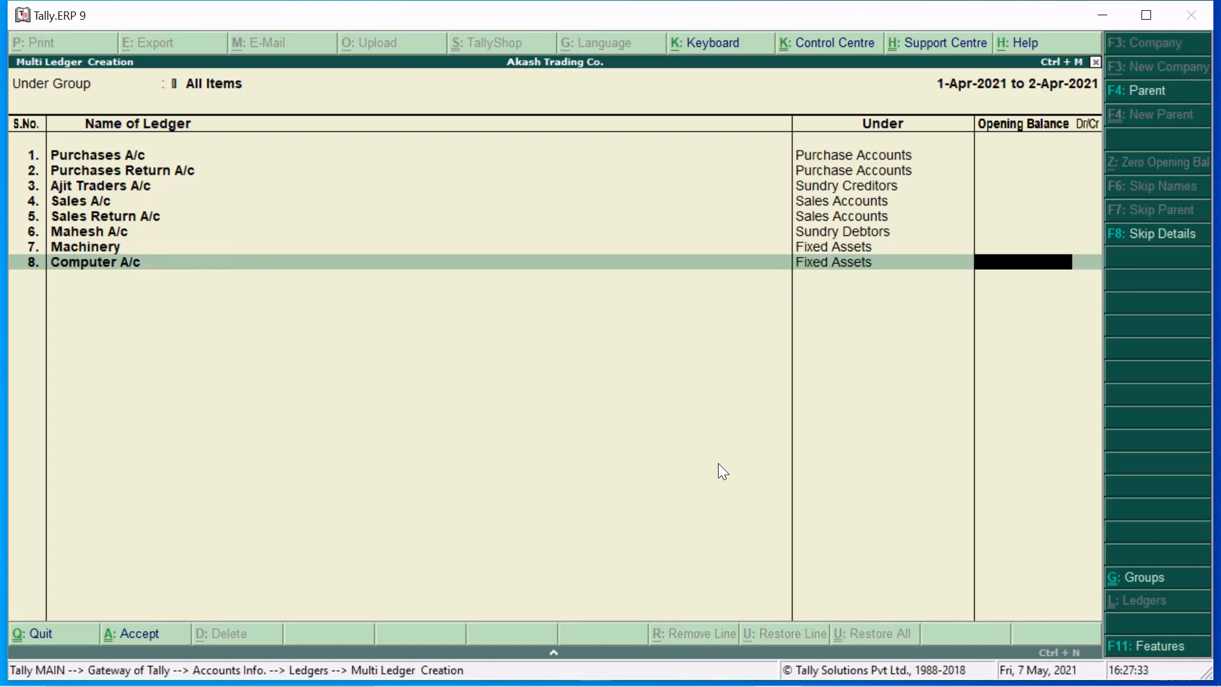
key("Return")
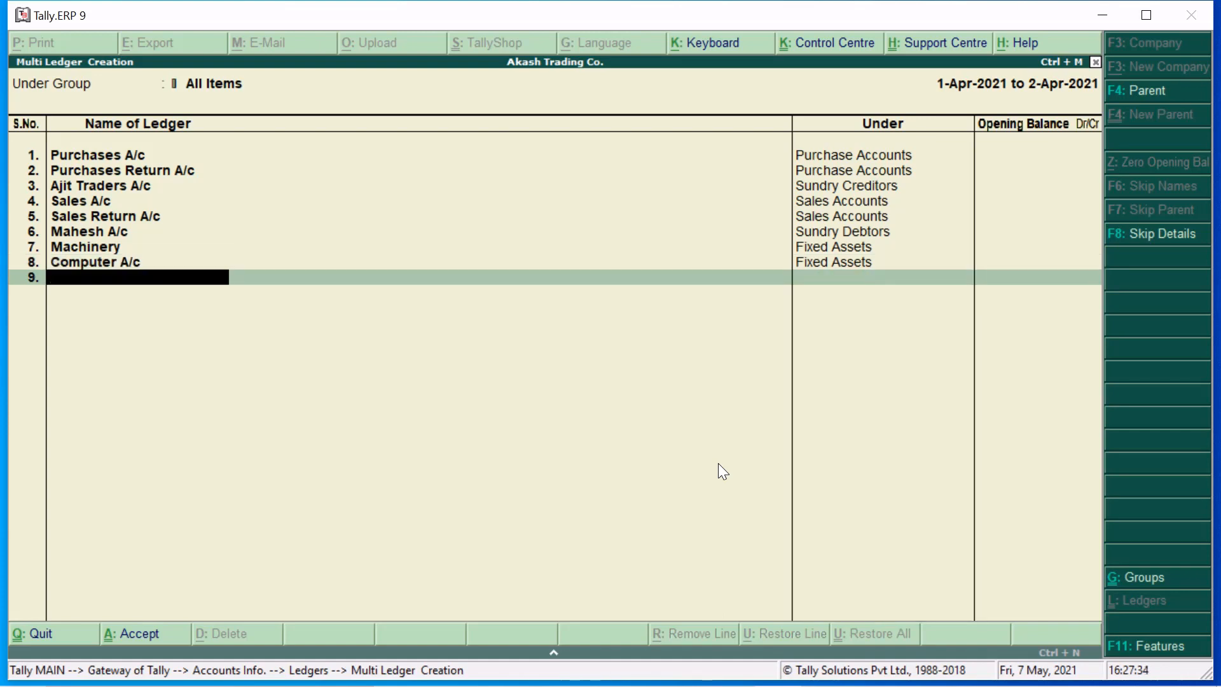
Step: Add a ledger named Depreciation A/c under Expenses (Indirect) with no opening balance, and save all the listed ledgers
type("Depreciation A/c")
key("Return")
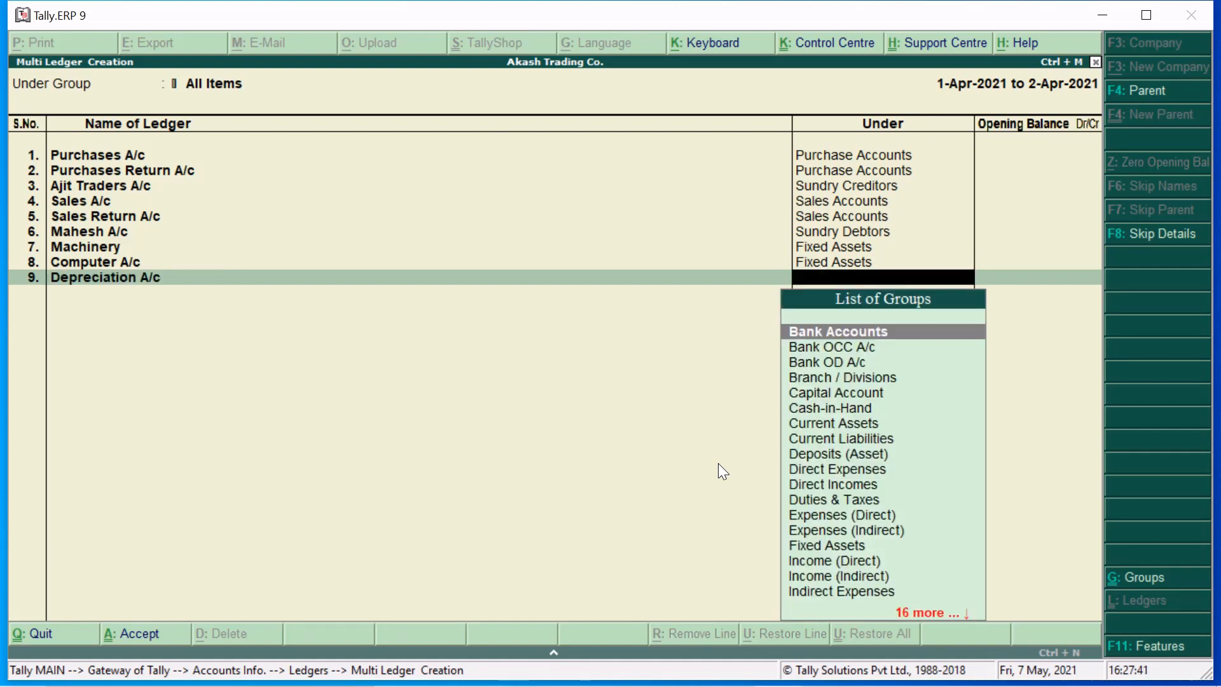
type("E")
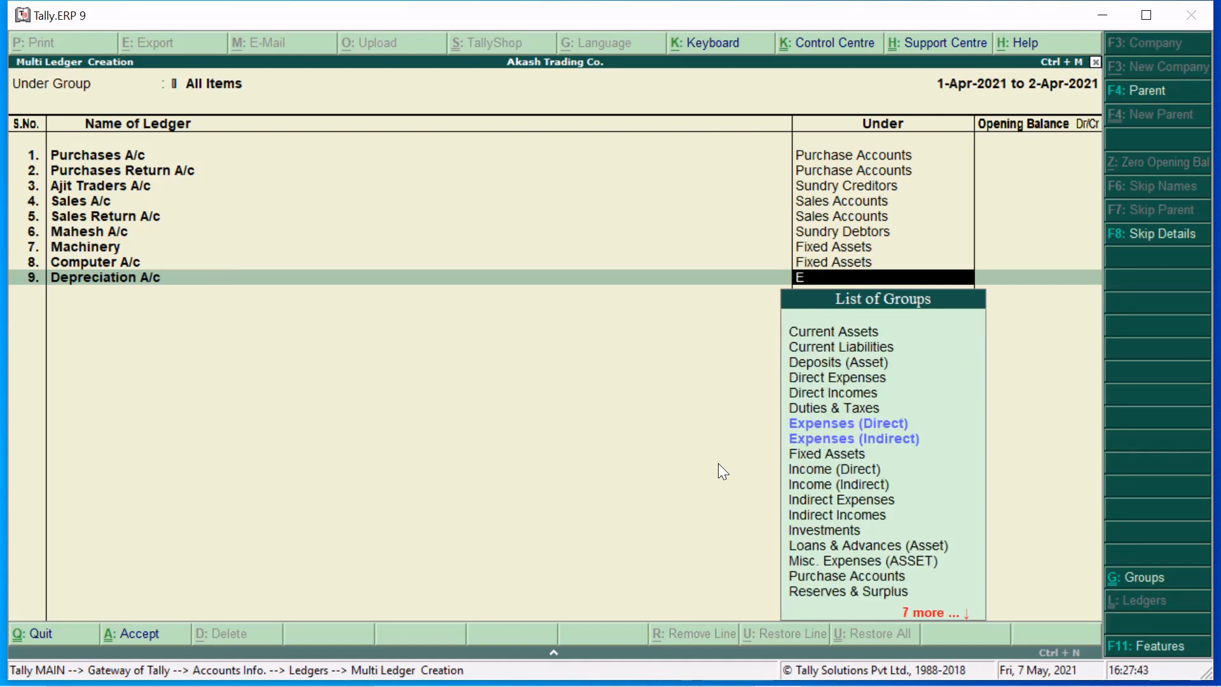
key("Down")
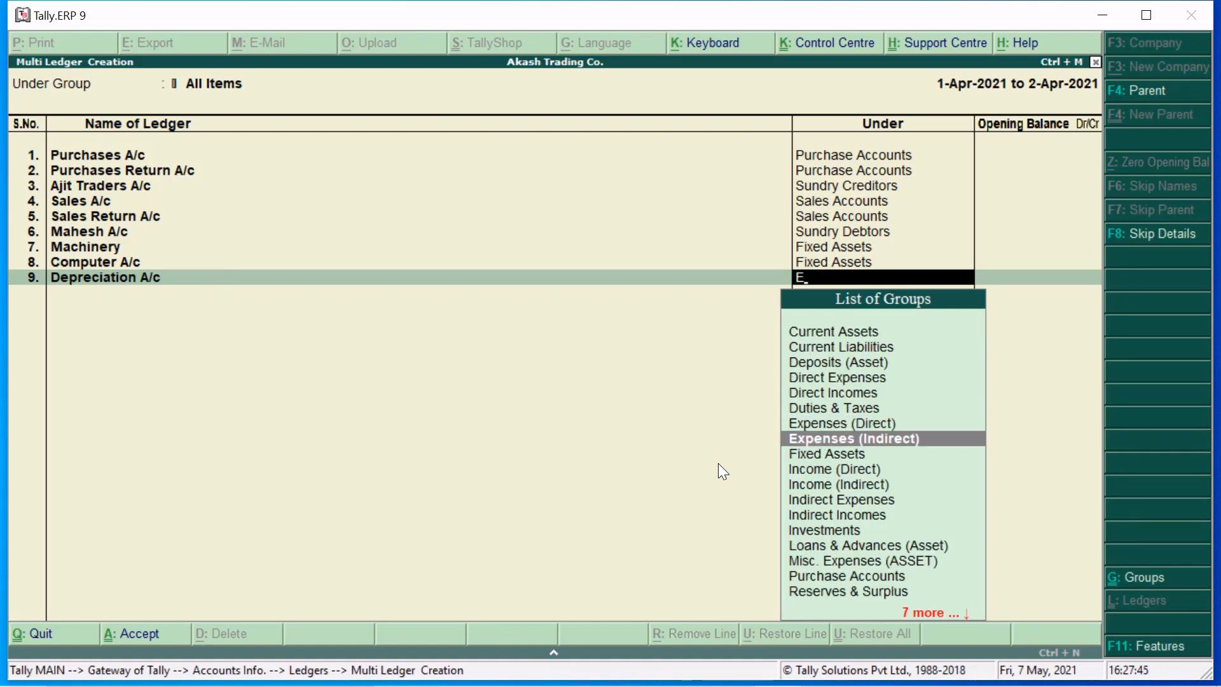
key("Return")
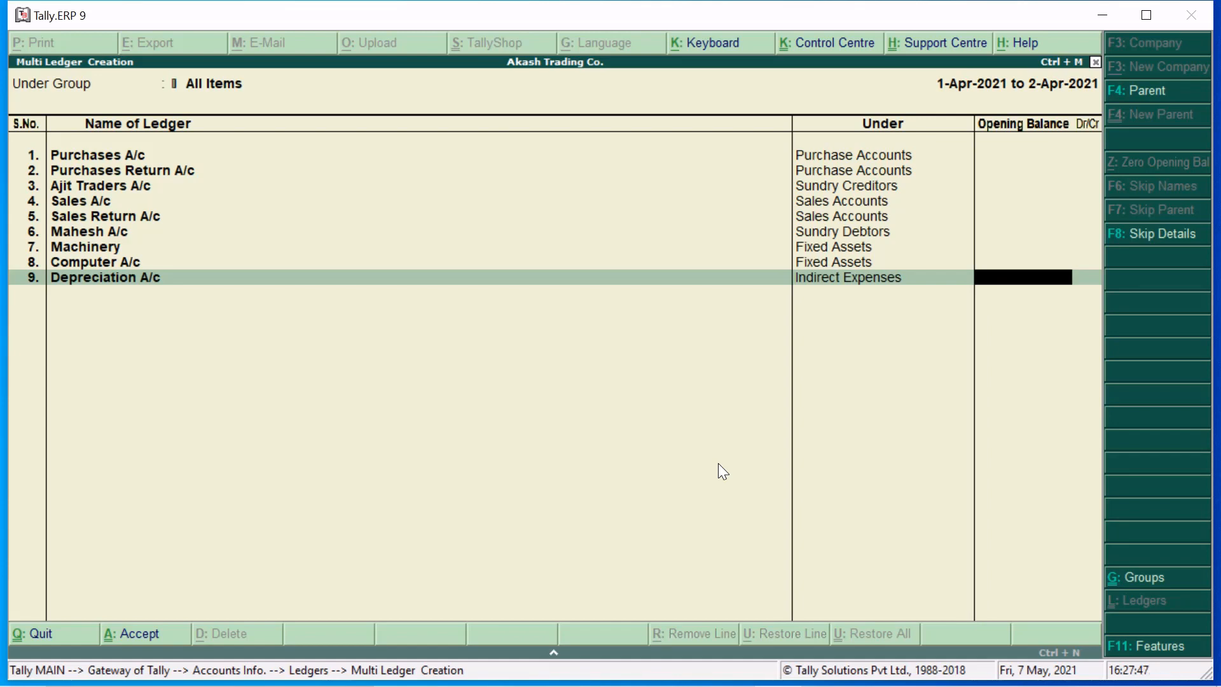
key("Return")
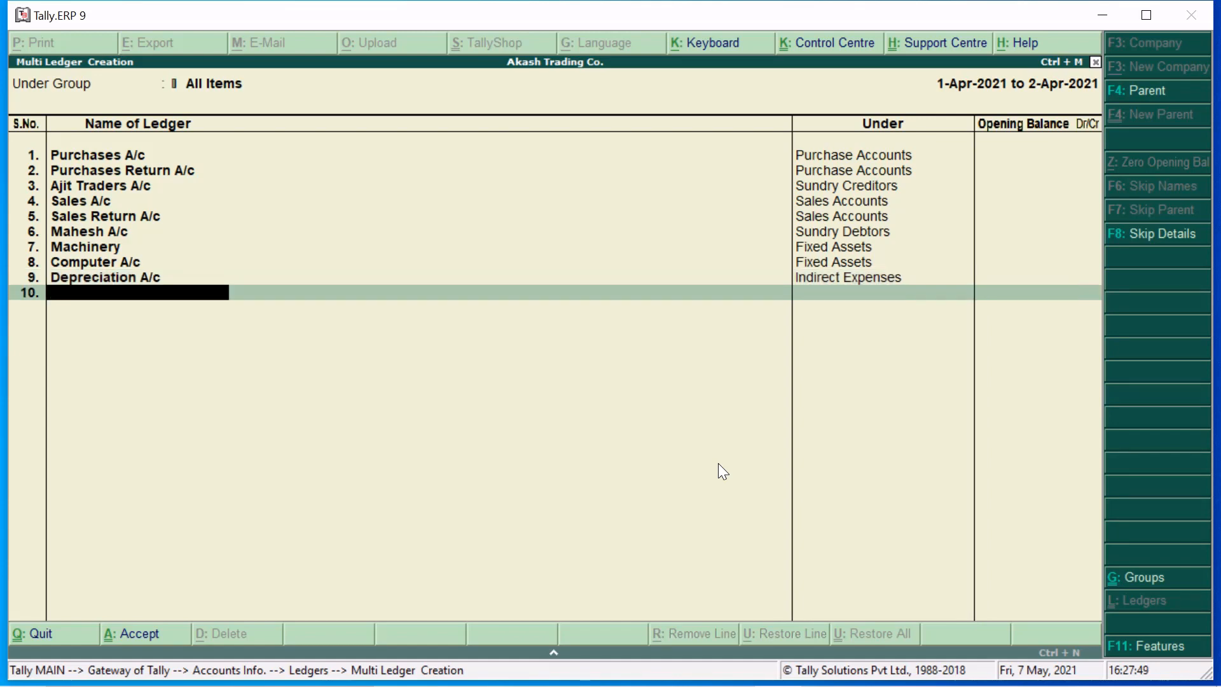
key("Return")
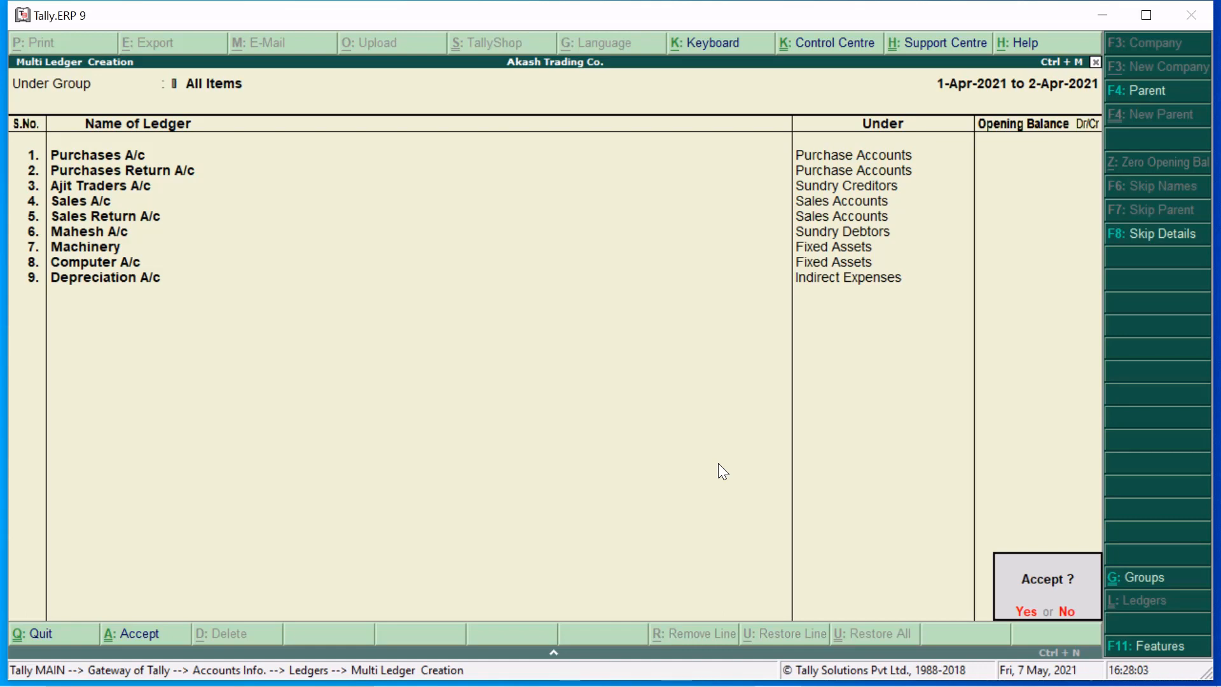
key("y")
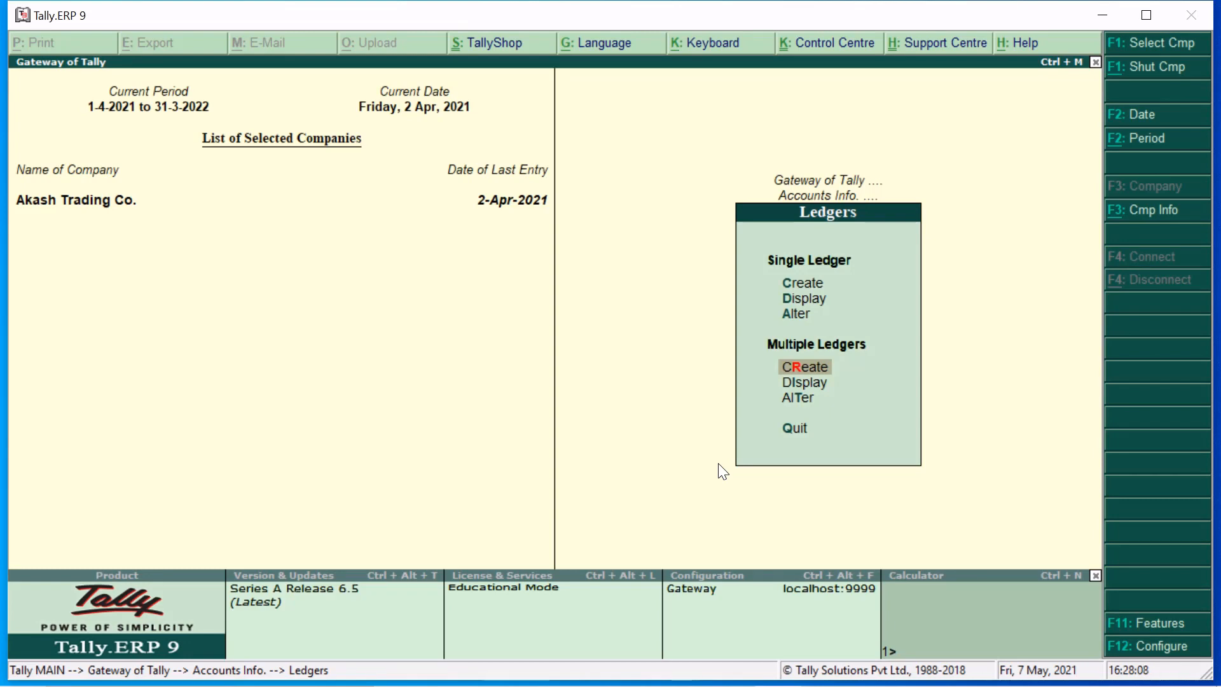
Step: Display multiple ledgers for All Items, review the ledger names with their groups, and return to the Gateway of Tally
key("Down")
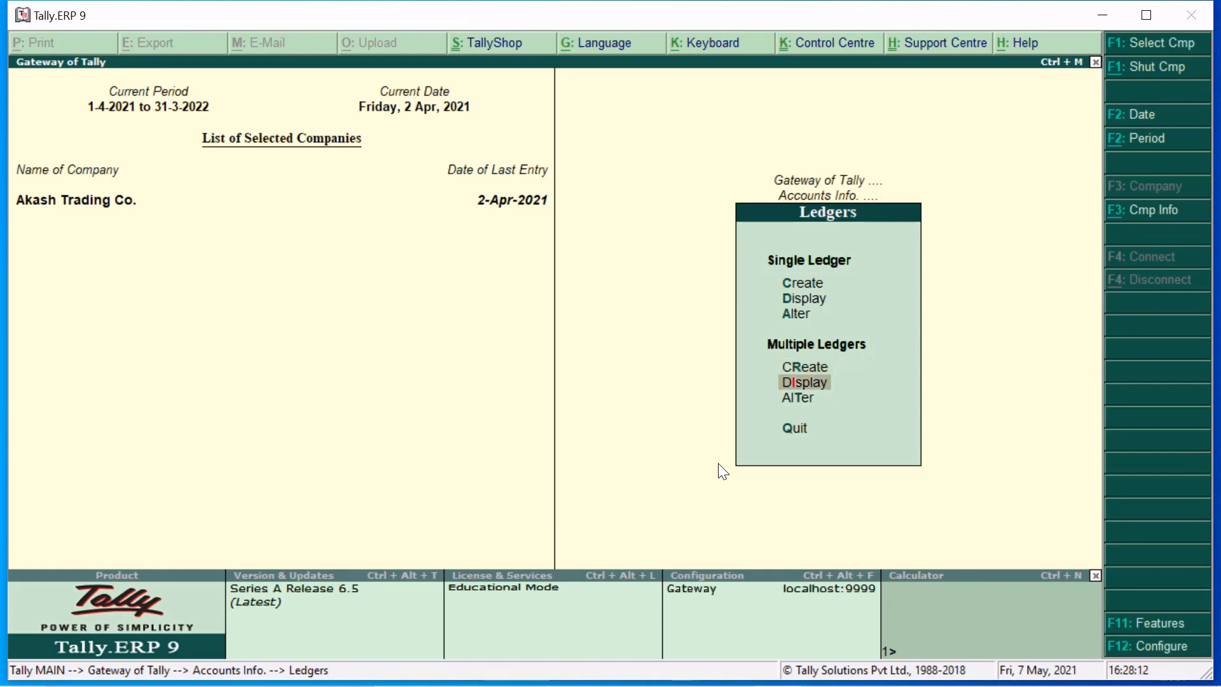
key("Return")
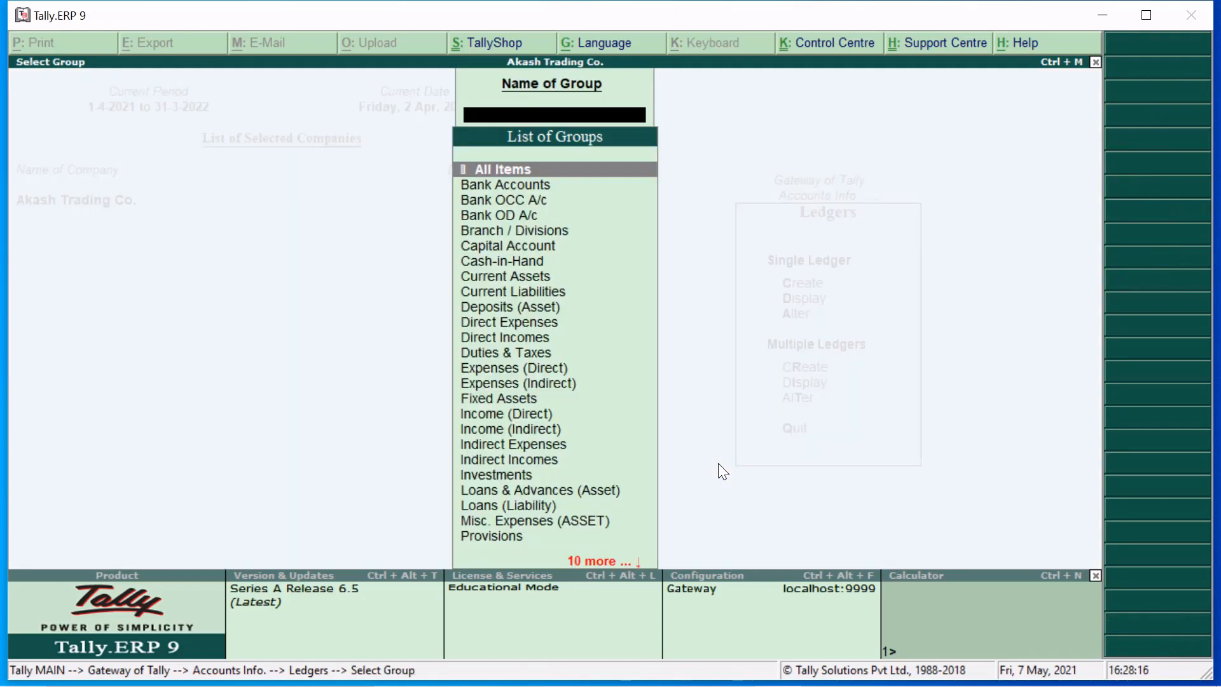
key("Return")
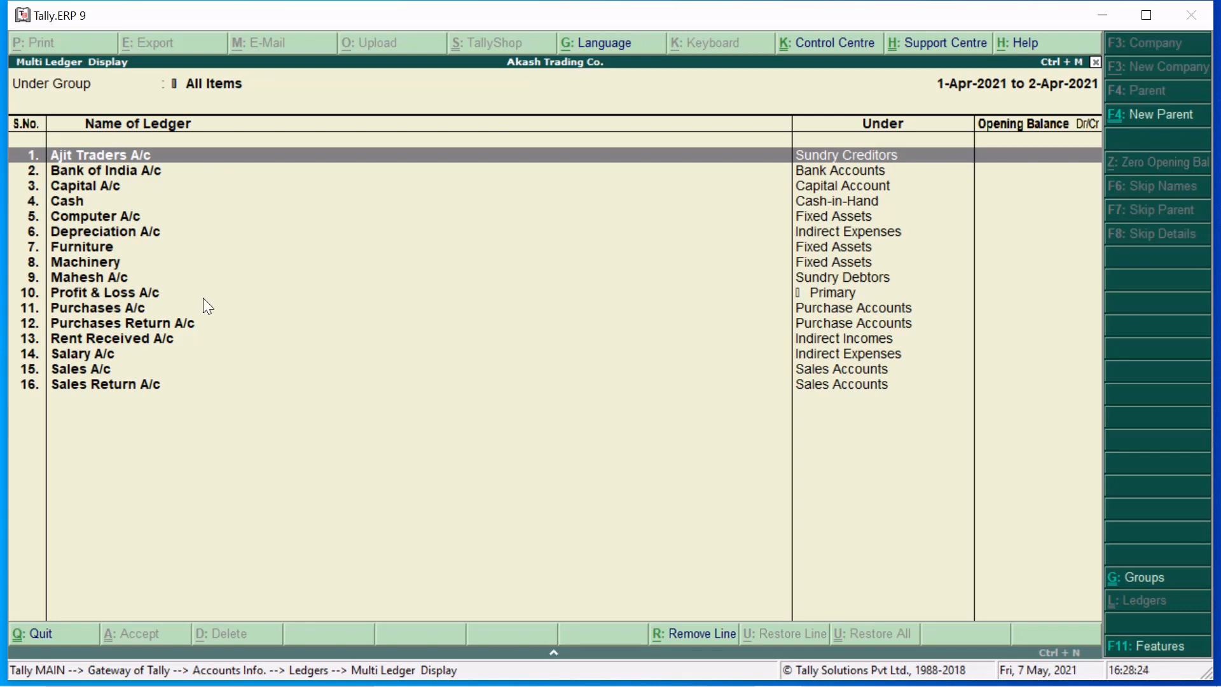
key("Down")
key("Down")
key("Down")
key("Down")
key("Down")
key("Down")
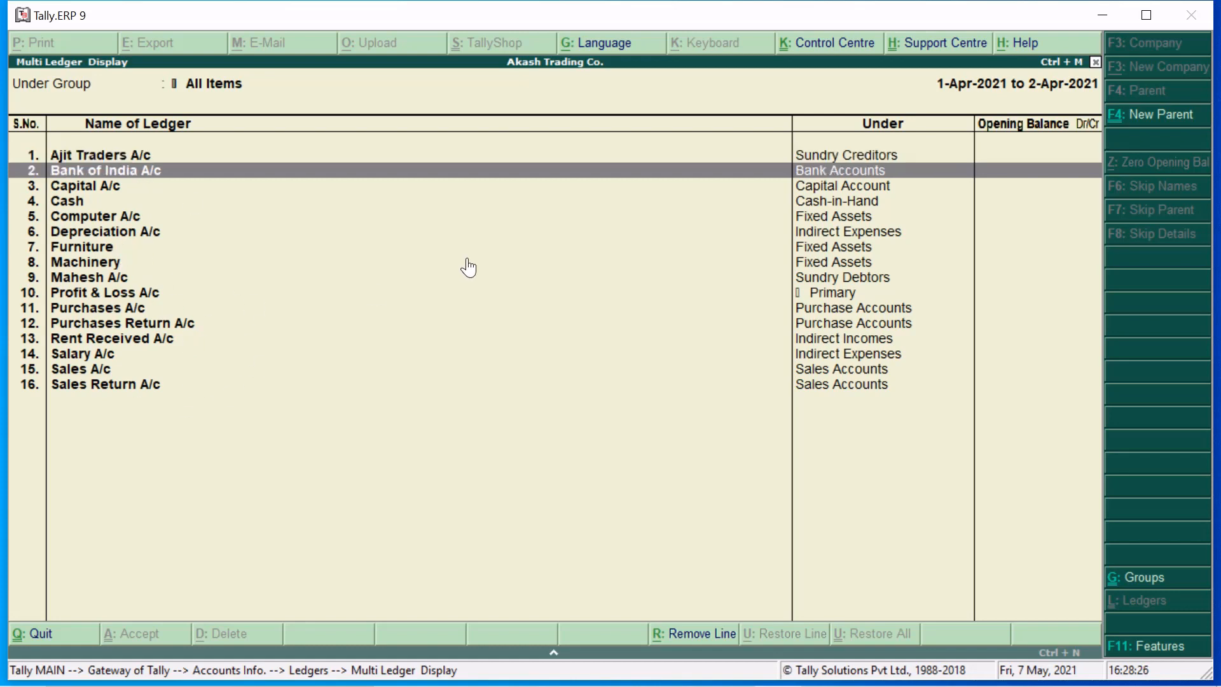
key("Down")
key("Down")
key("Down")
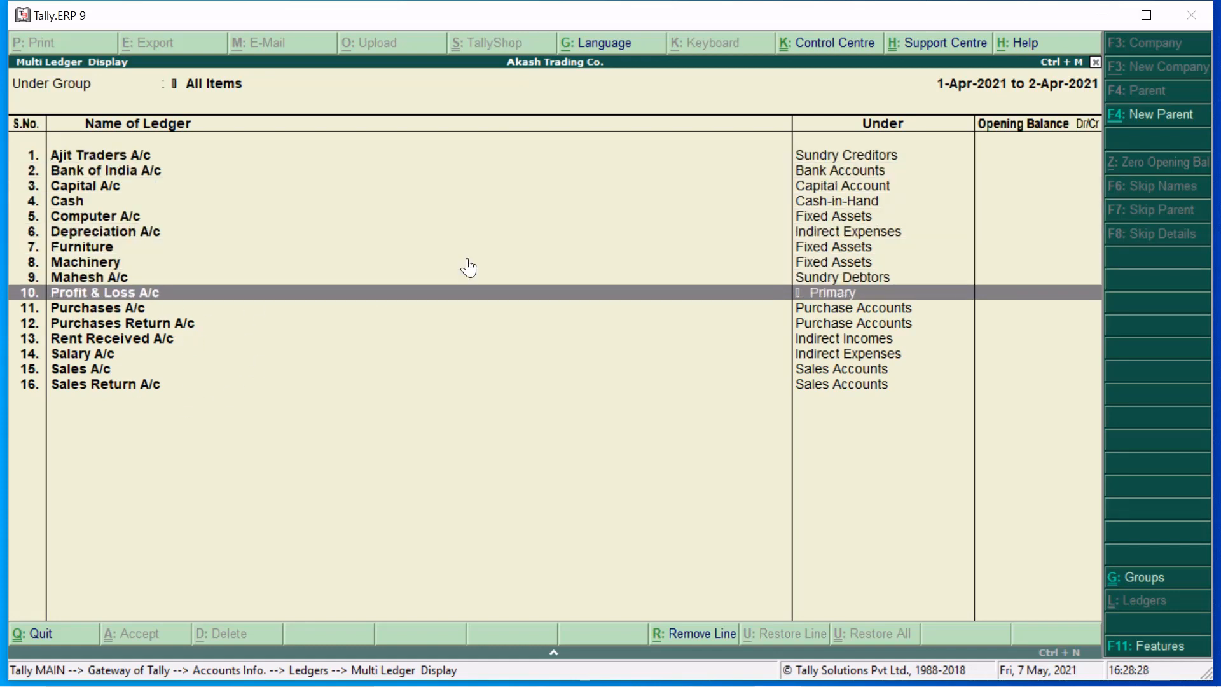
key("Up")
key("Up")
key("Up")
key("Up")
key("Up")
key("Up")
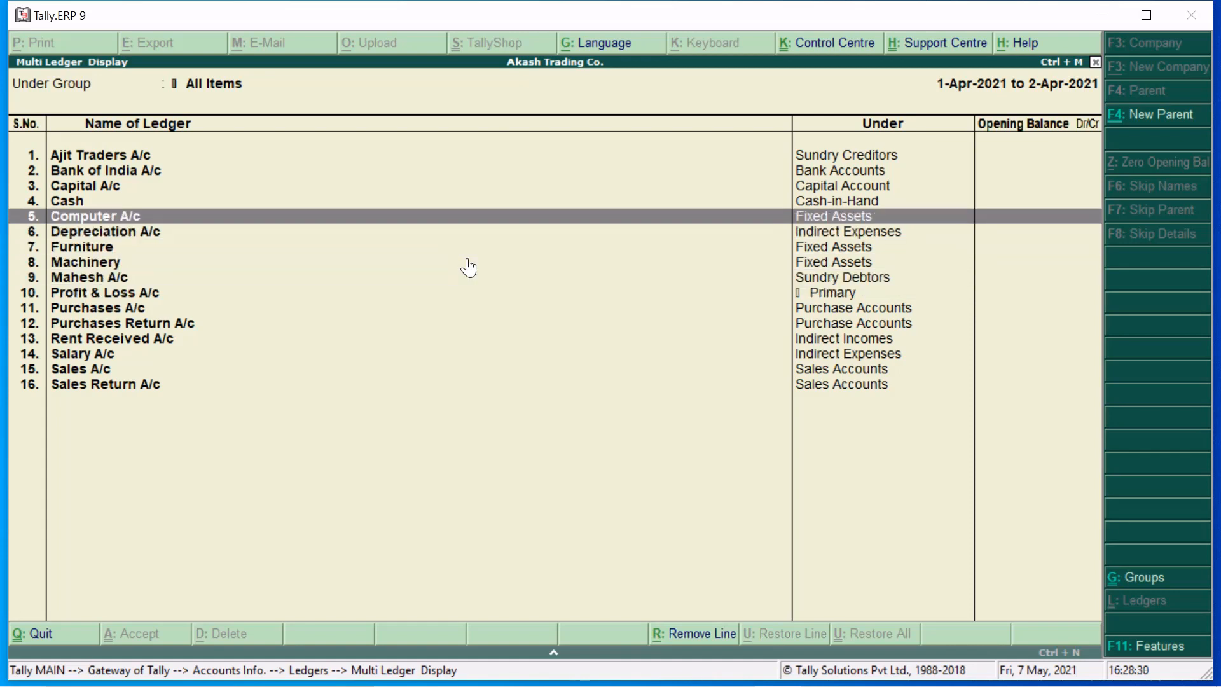
key("Down")
key("Down")
key("Down")
key("Down")
key("Down")
key("Down")
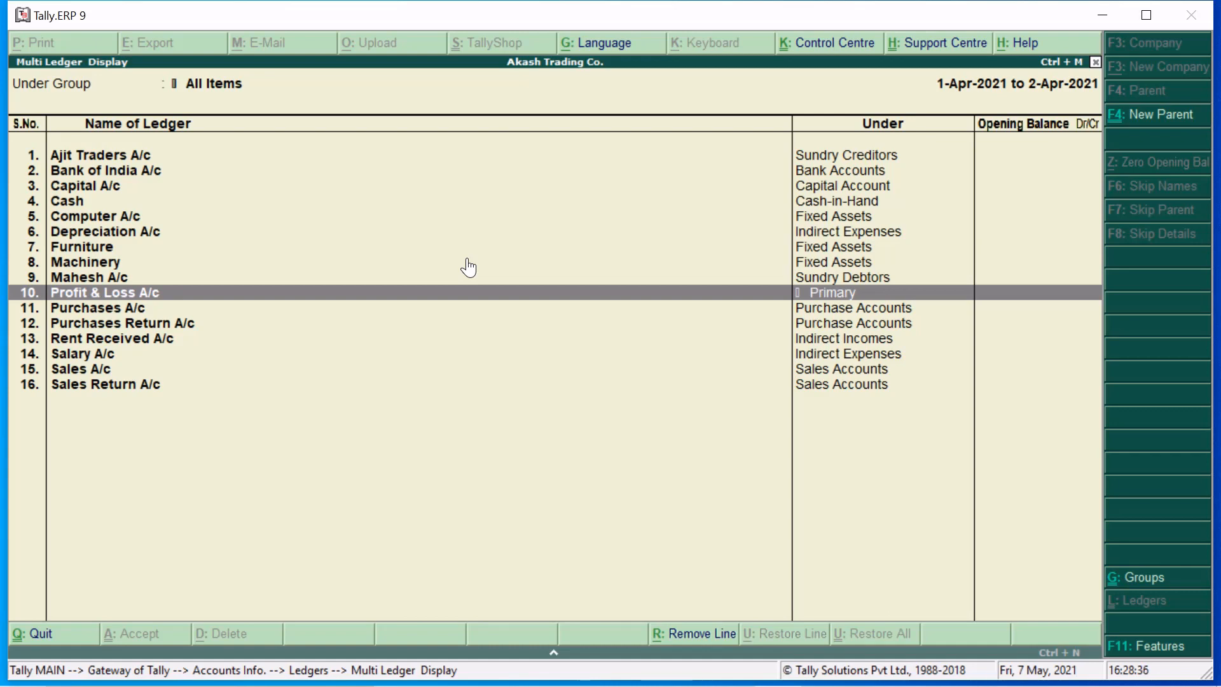
key("Escape")
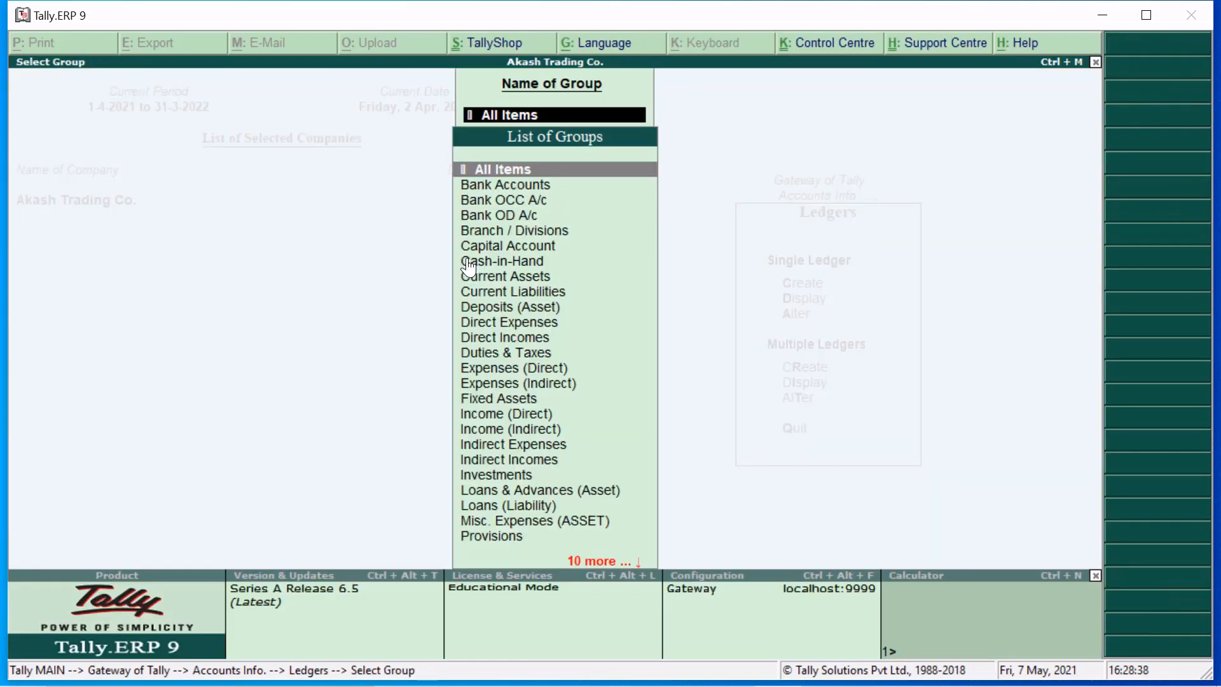
key("Escape")
key("Escape")
key("Escape")
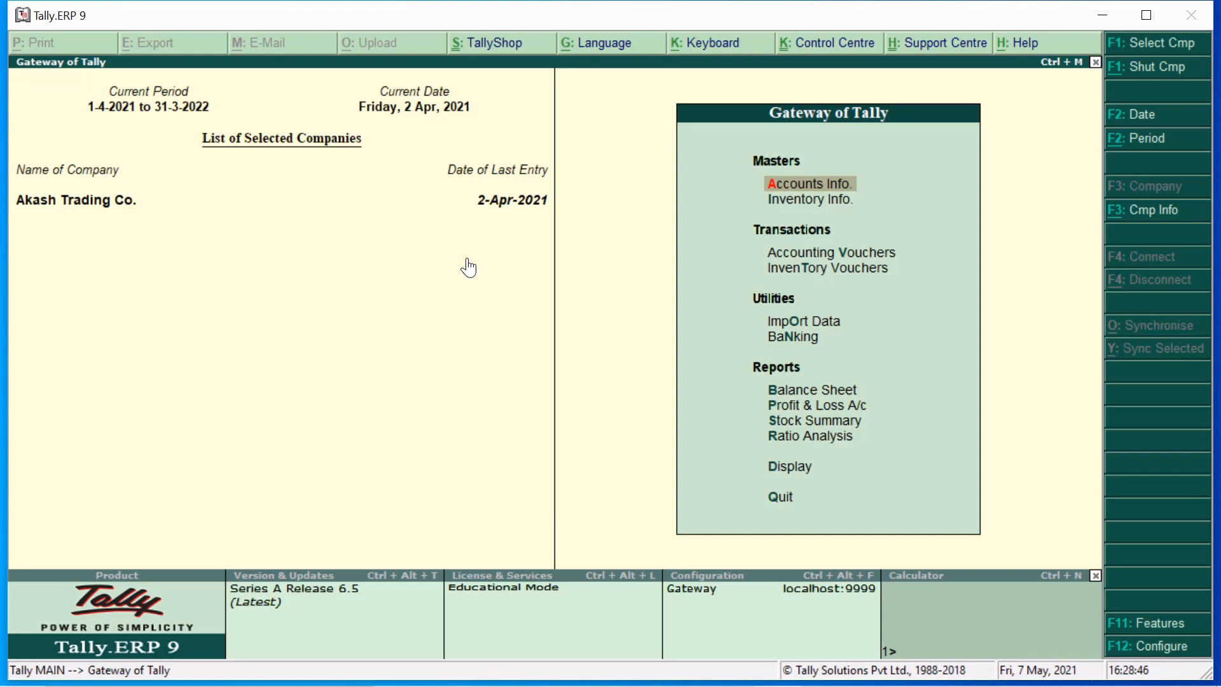
Step: Open accounting voucher creation for Akash Trading Co. from the Gateway of Tally
key("Down")
key("Down")
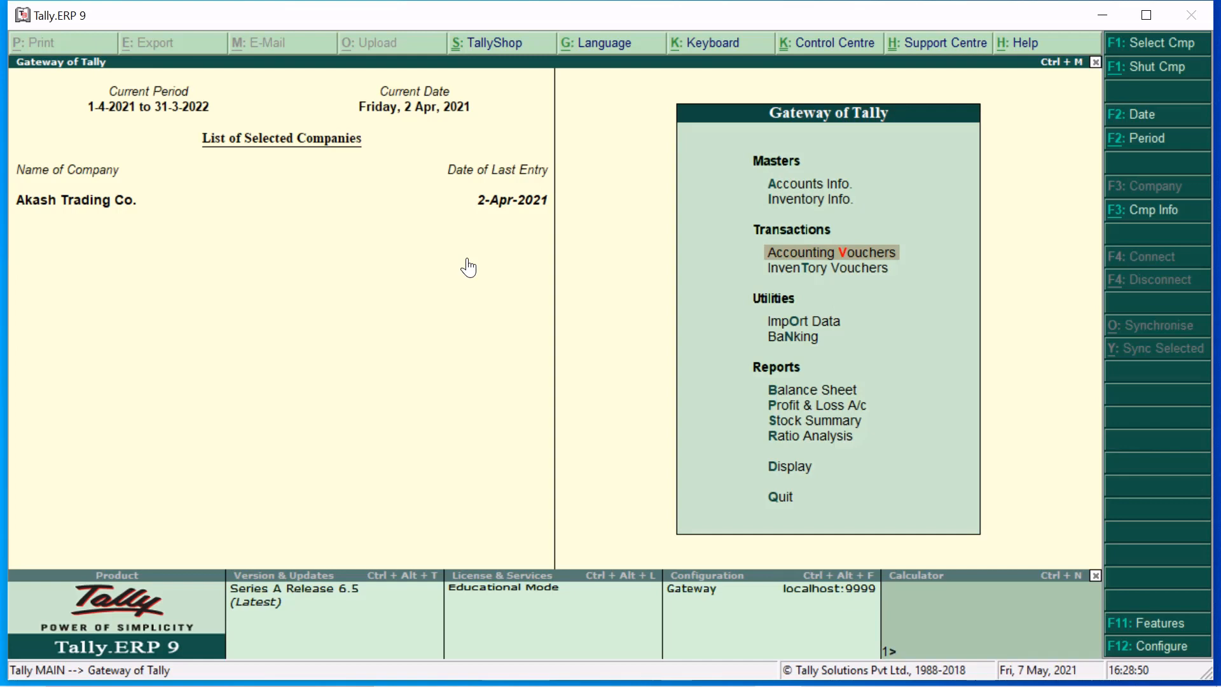
key("Return")
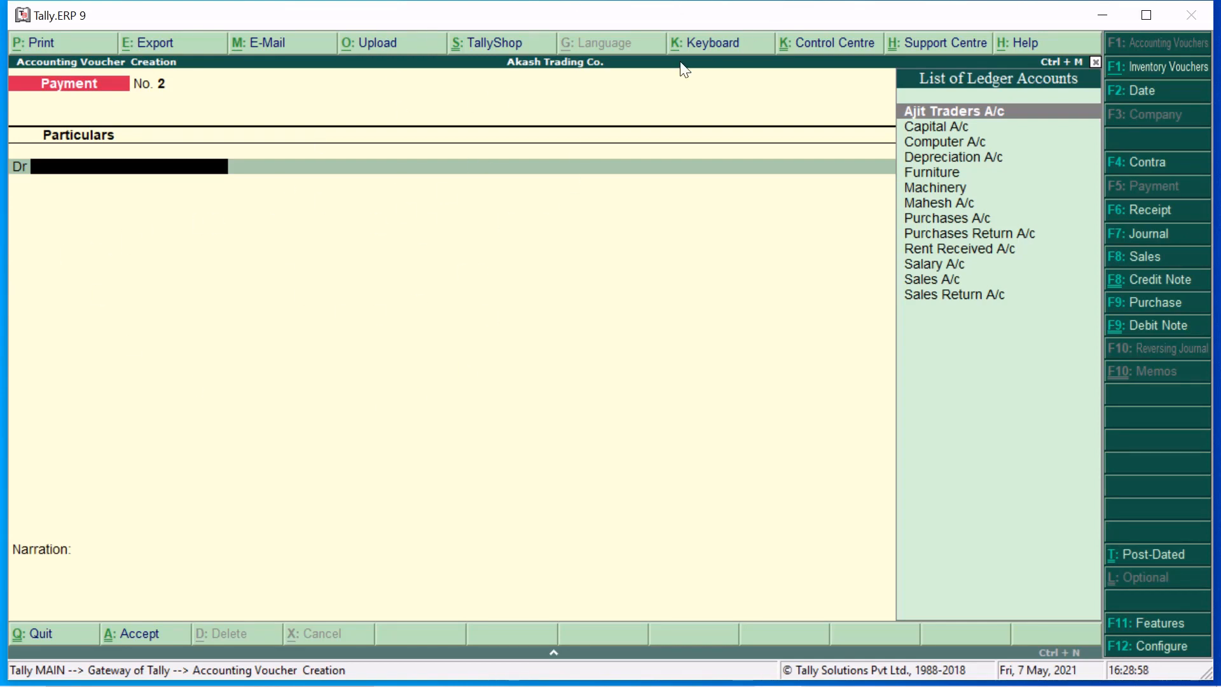
Step: Examine the entry screens of the Contra, Payment, Receipt, Journal, Sales, Purchase, Debit Note and Credit Note vouchers
left_click(1120, 164)
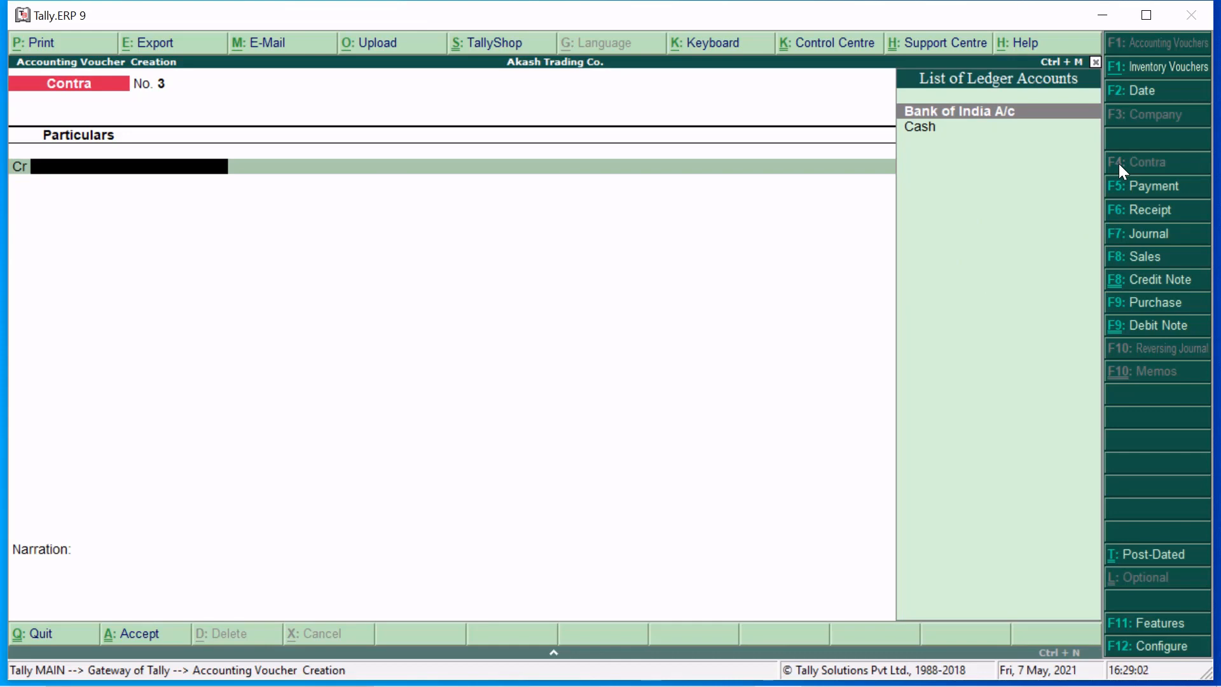
left_click(1140, 186)
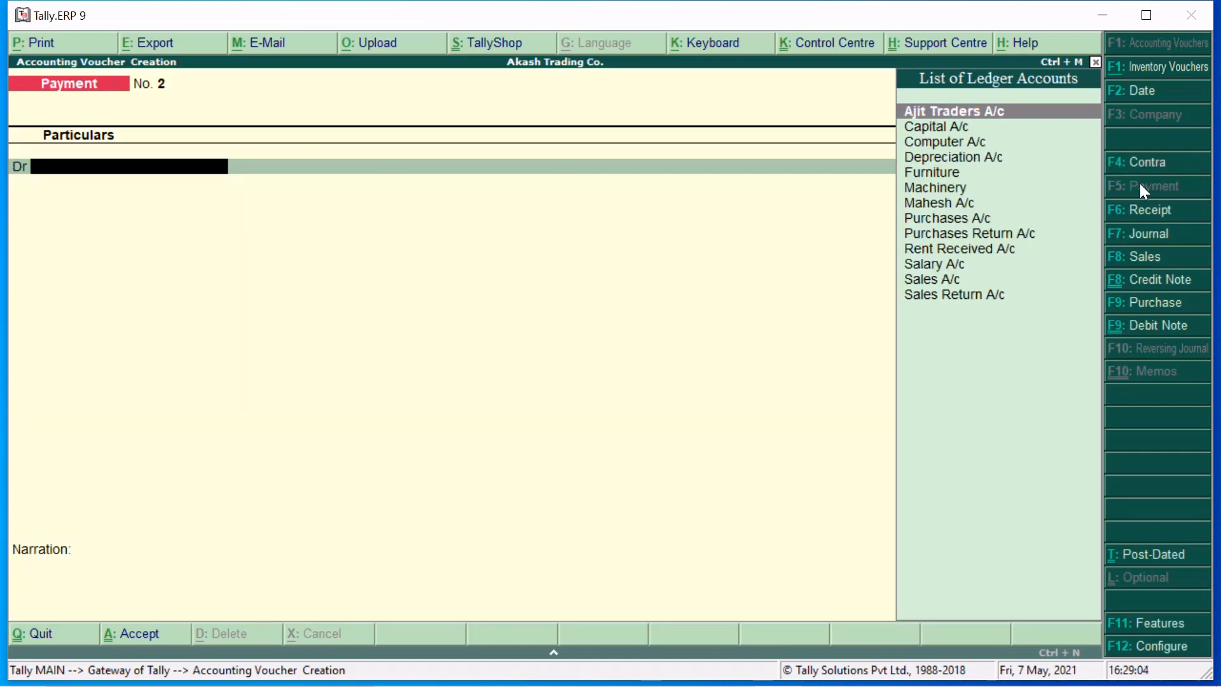
left_click(1132, 167)
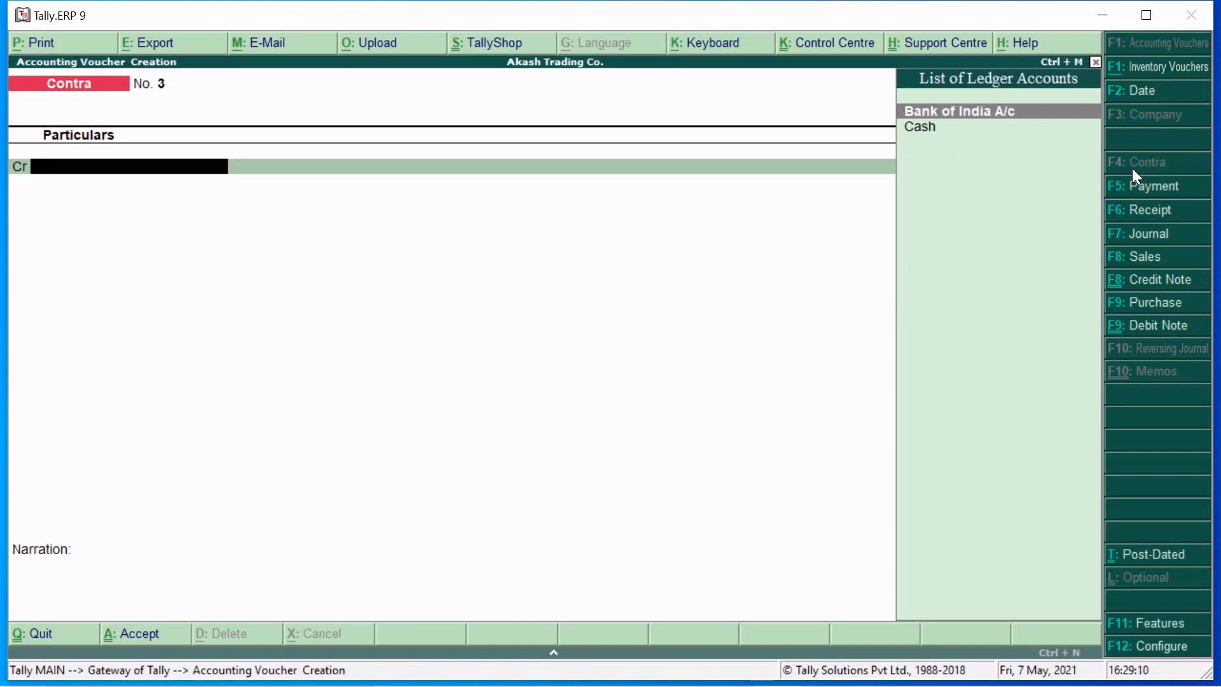
left_click(1136, 187)
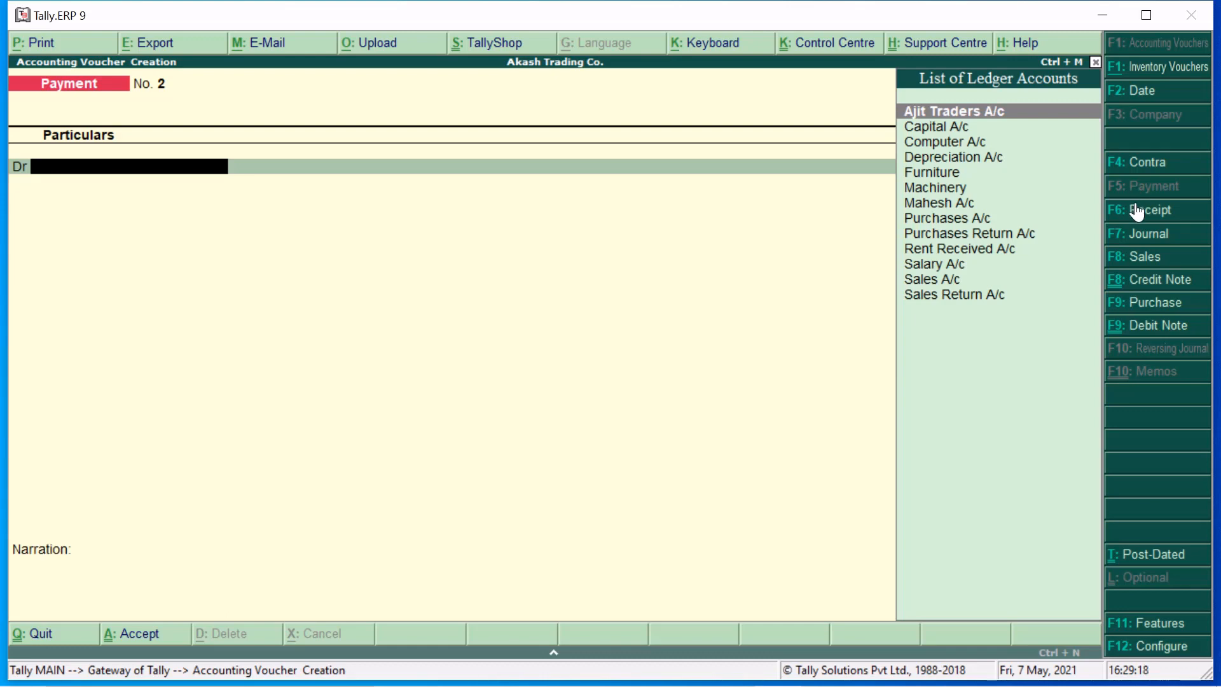
left_click(1136, 204)
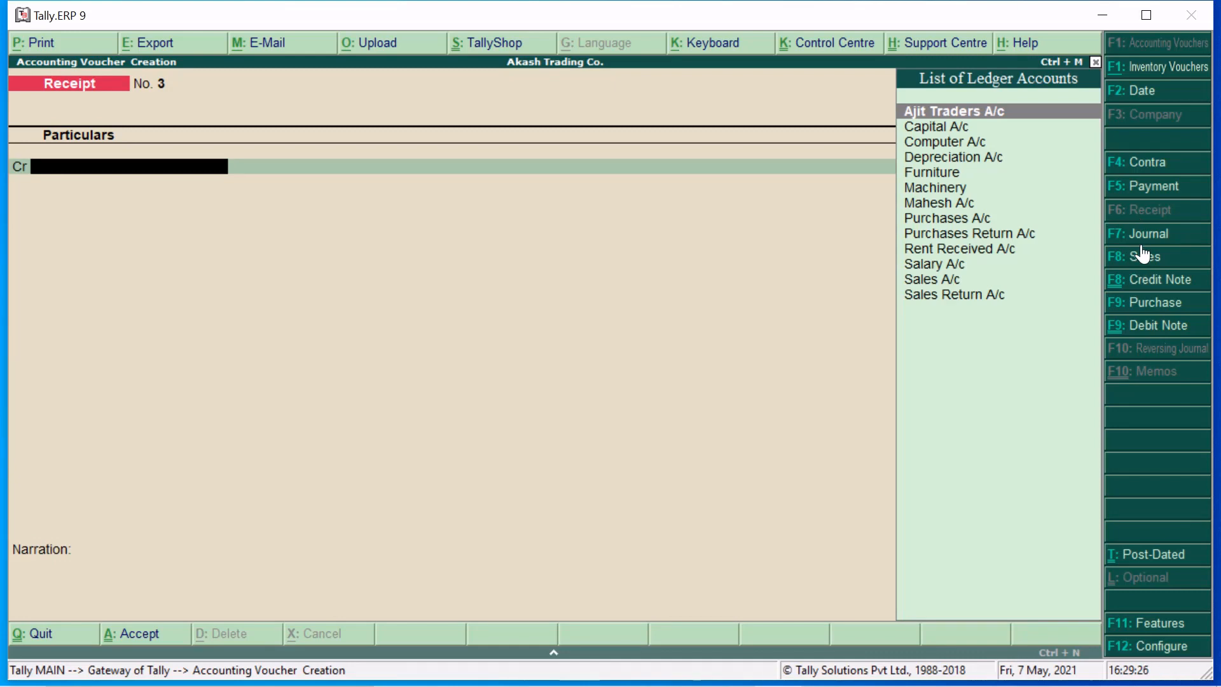
left_click(1151, 234)
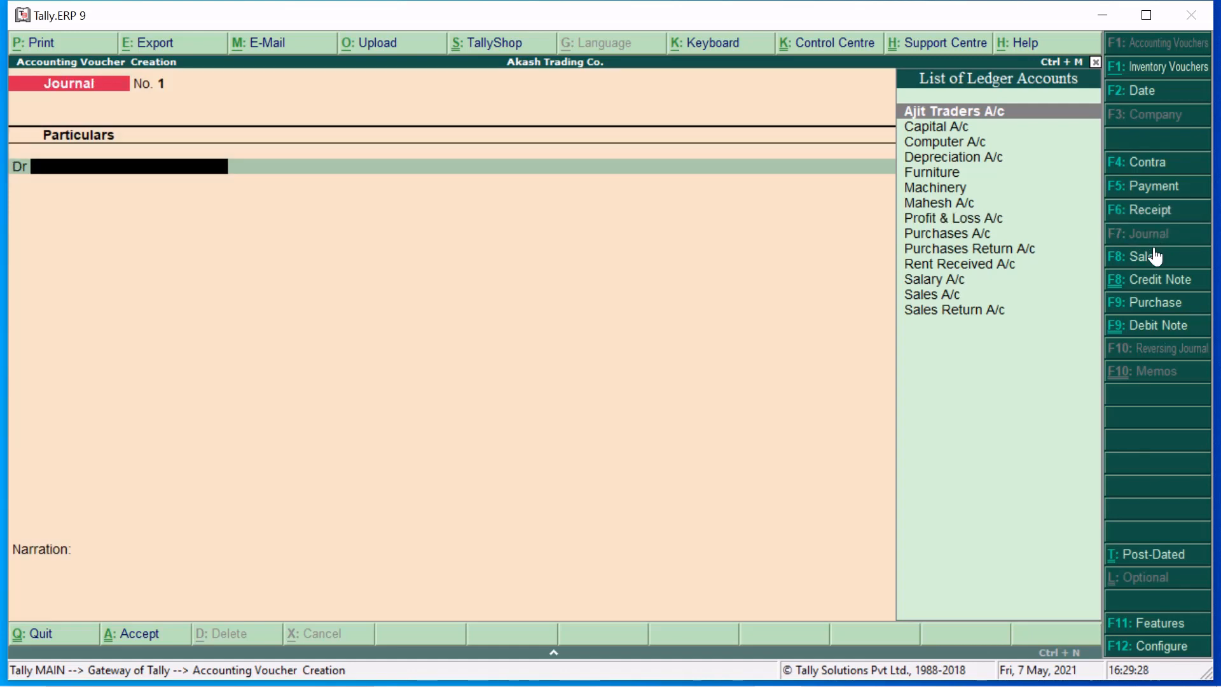
left_click(1156, 257)
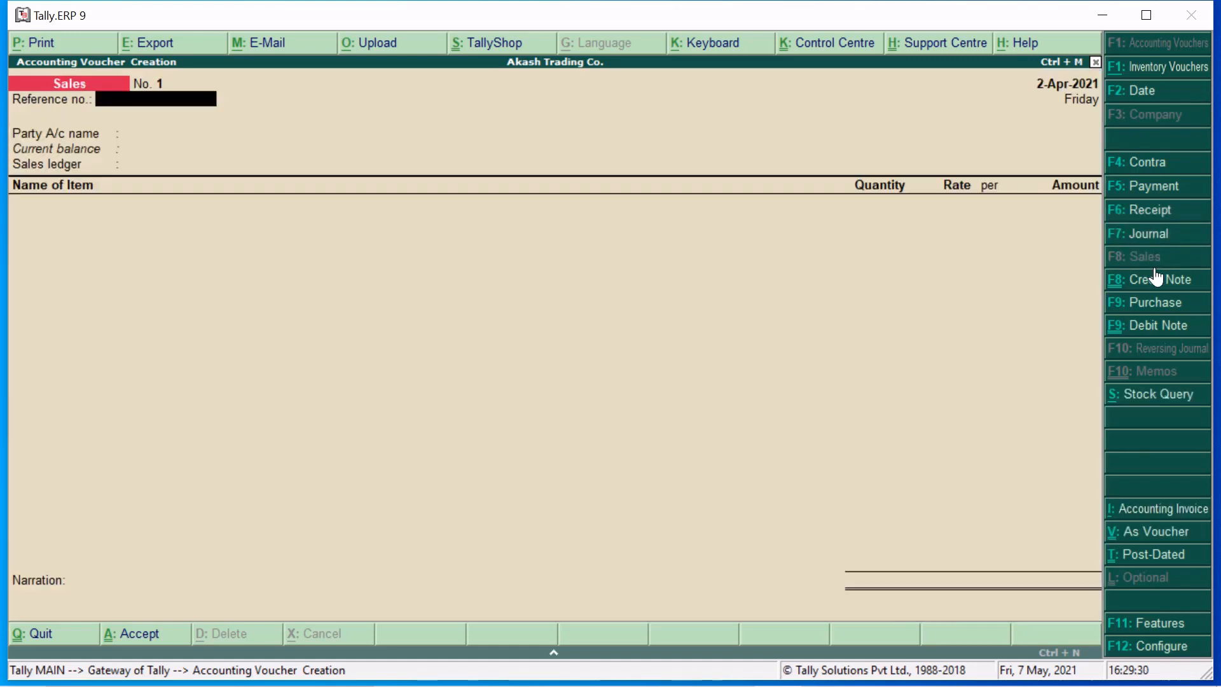
left_click(1159, 303)
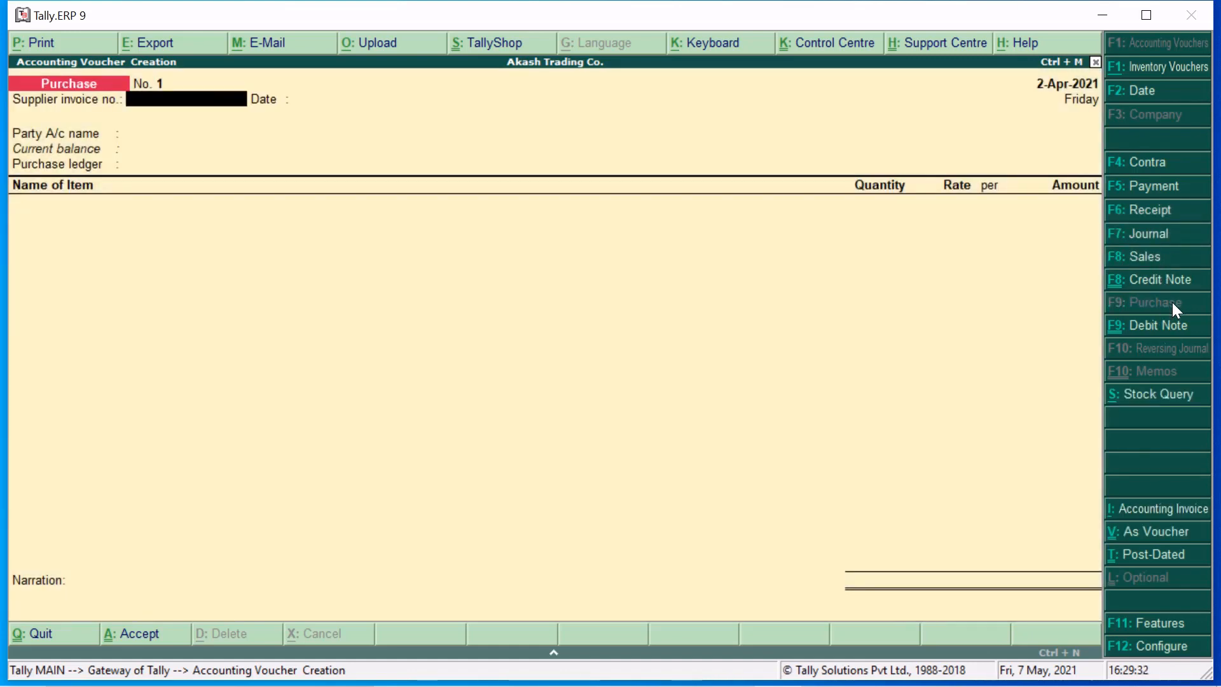
left_click(1174, 327)
left_click(1174, 284)
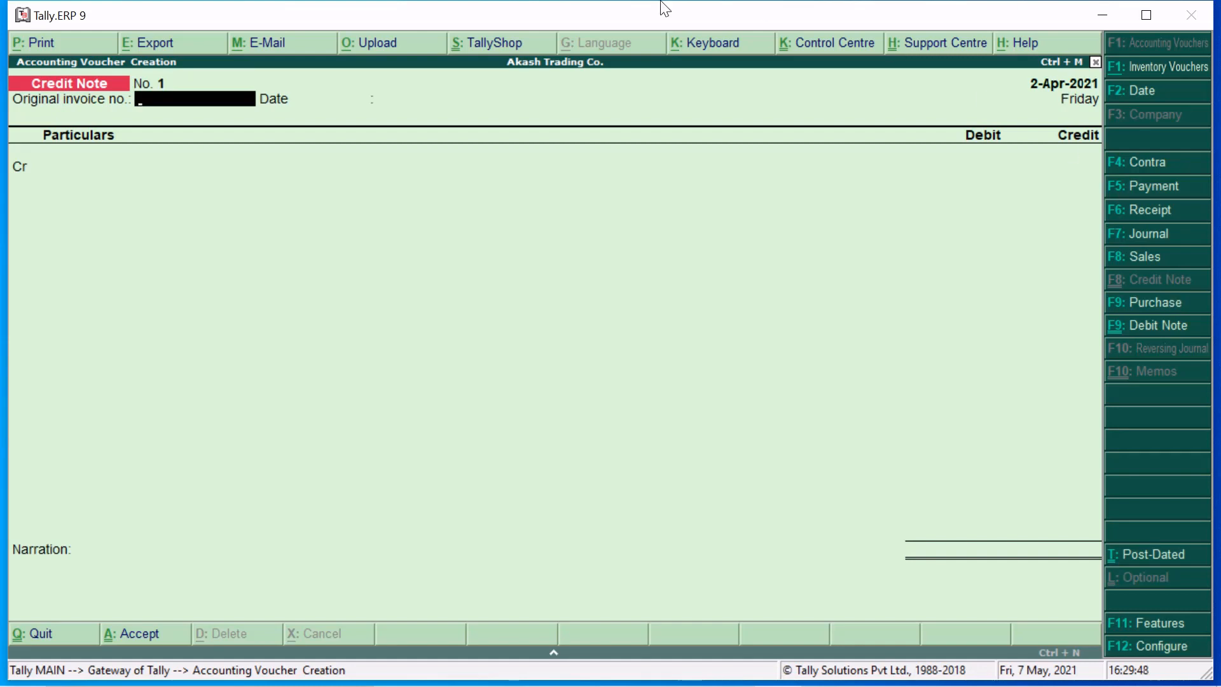
Step: Start a Purchase voucher in a maximised window, compare its invoice and voucher layouts, and leave it in the As Voucher layout
left_click(1139, 307)
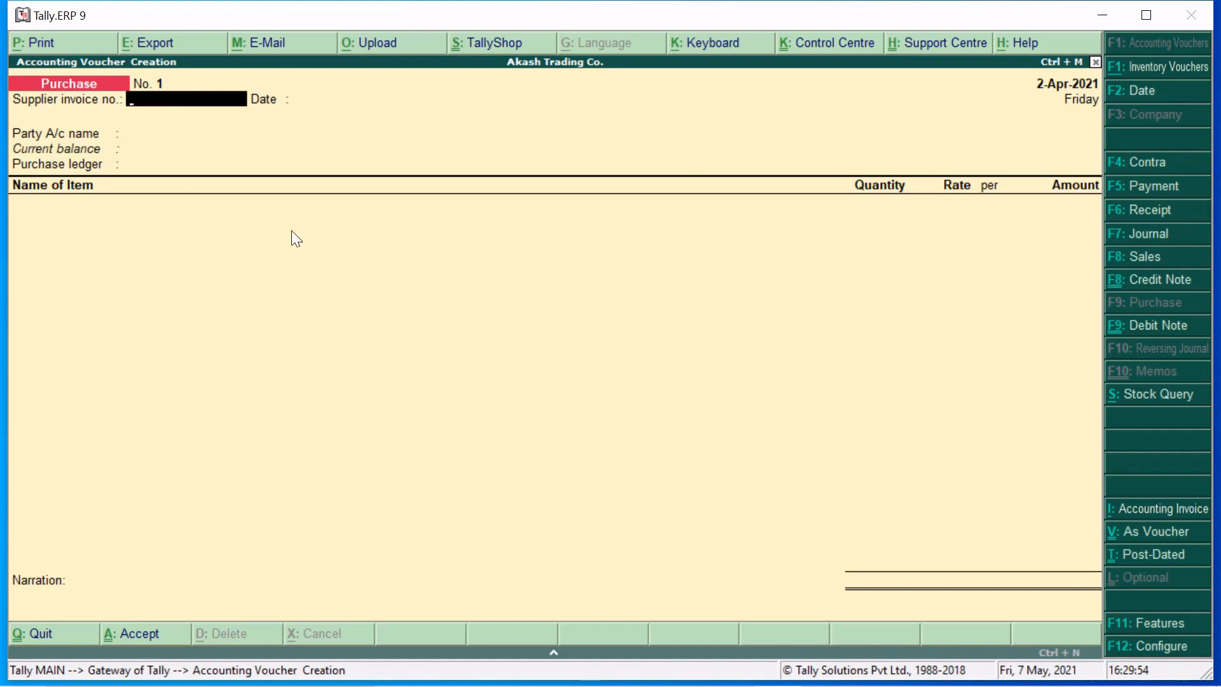
left_click(1147, 16)
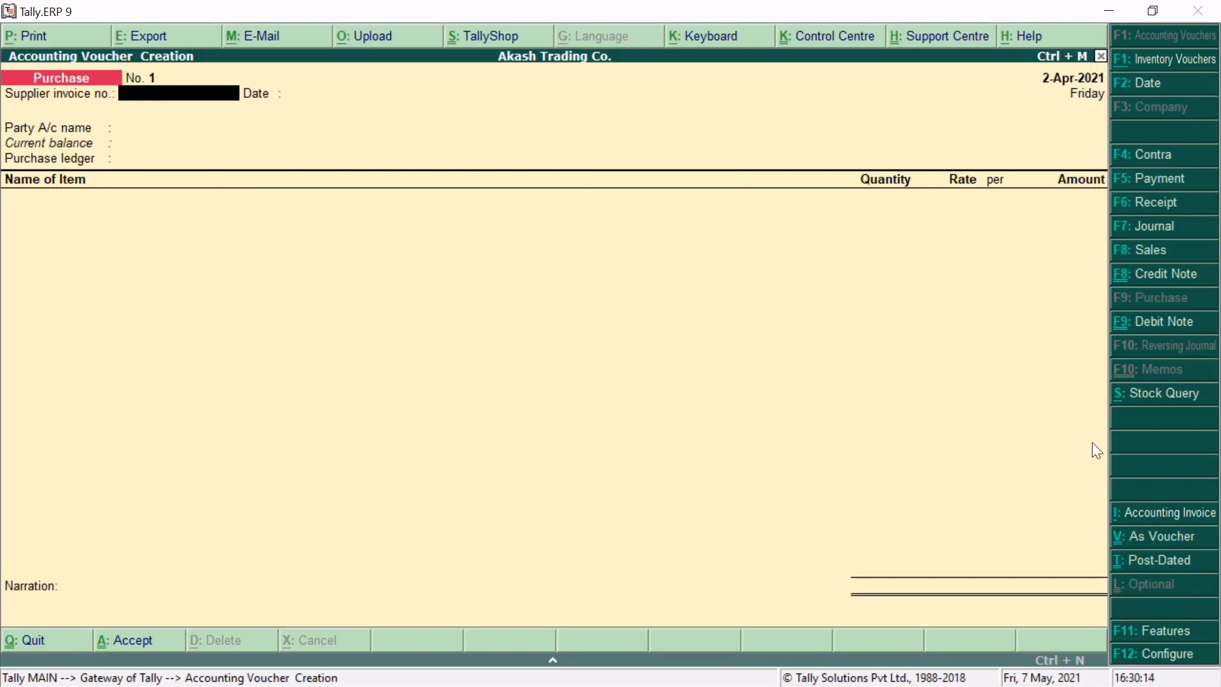
left_click(1170, 538)
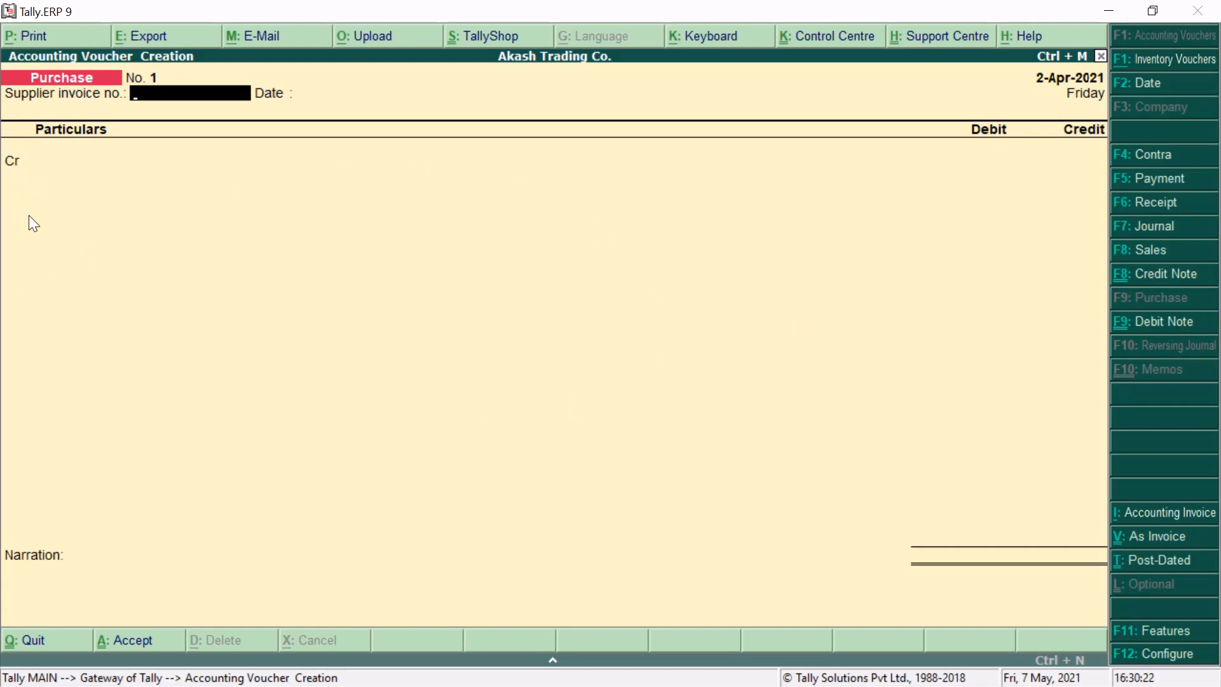
left_click(1166, 537)
left_click(1165, 537)
left_click(1164, 538)
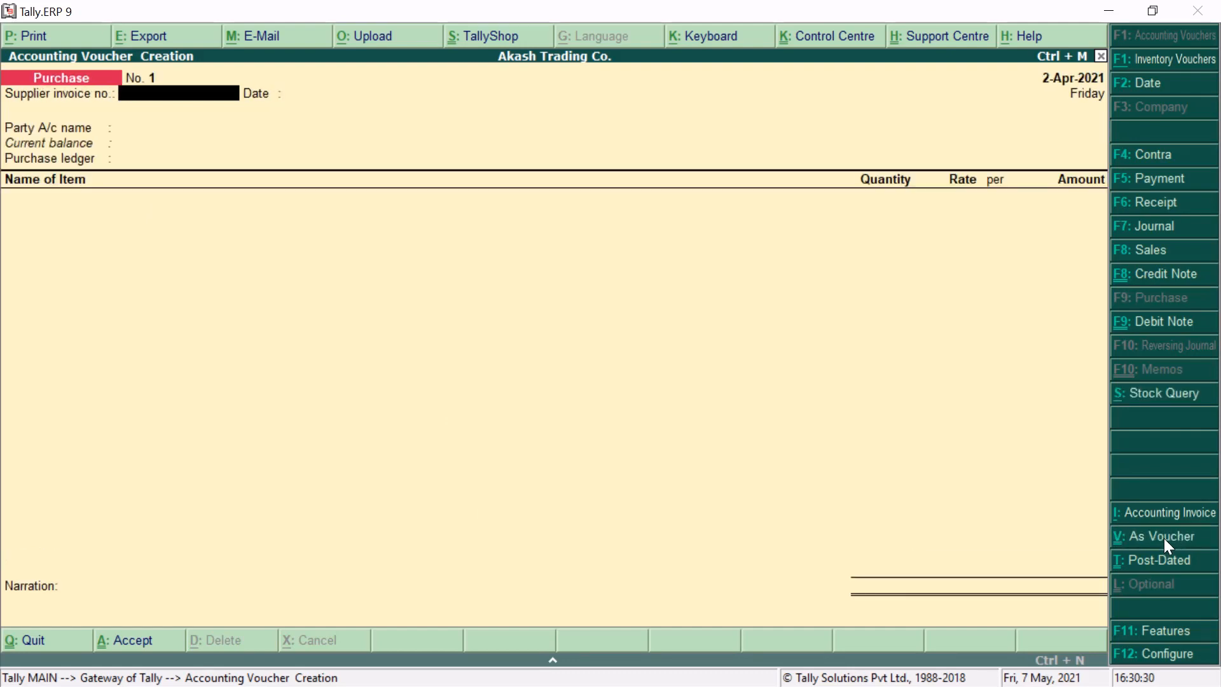
left_click(1164, 538)
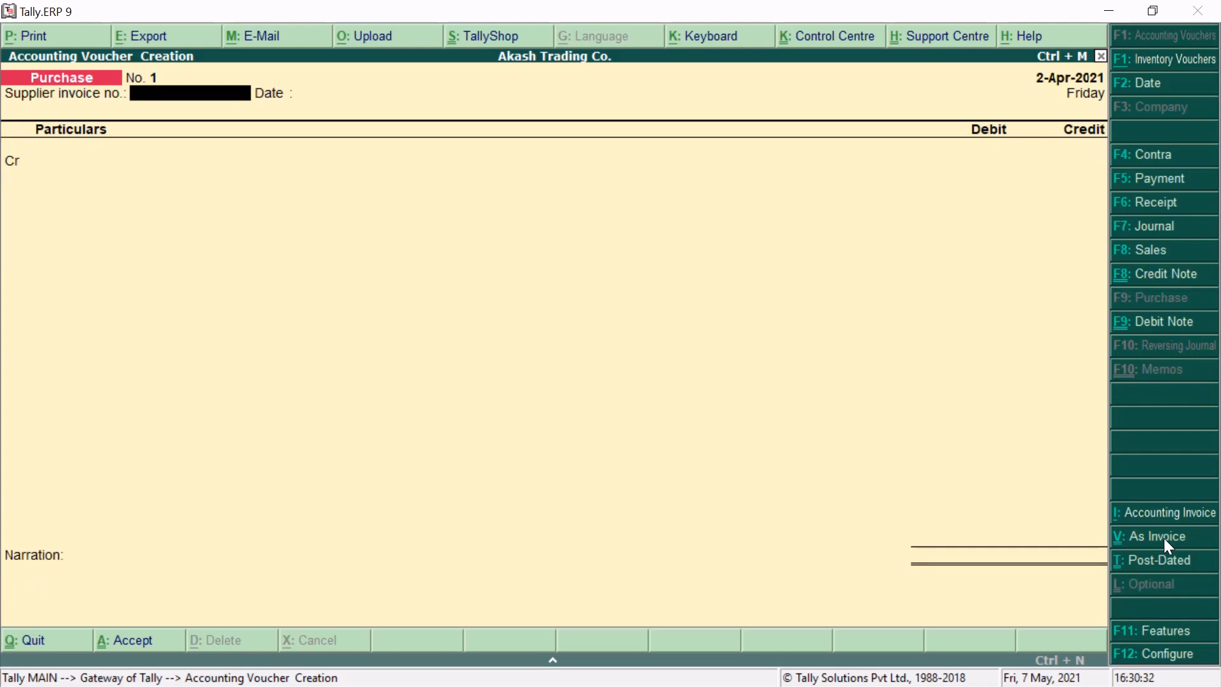
left_click(1164, 538)
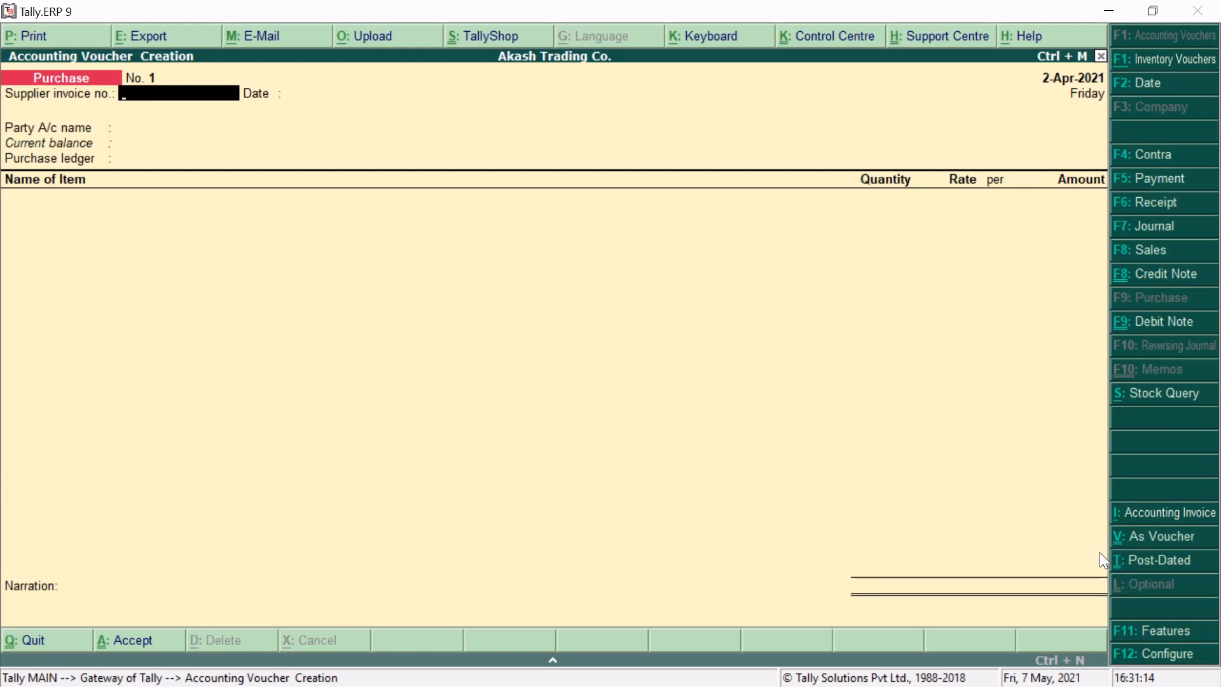
left_click(1157, 546)
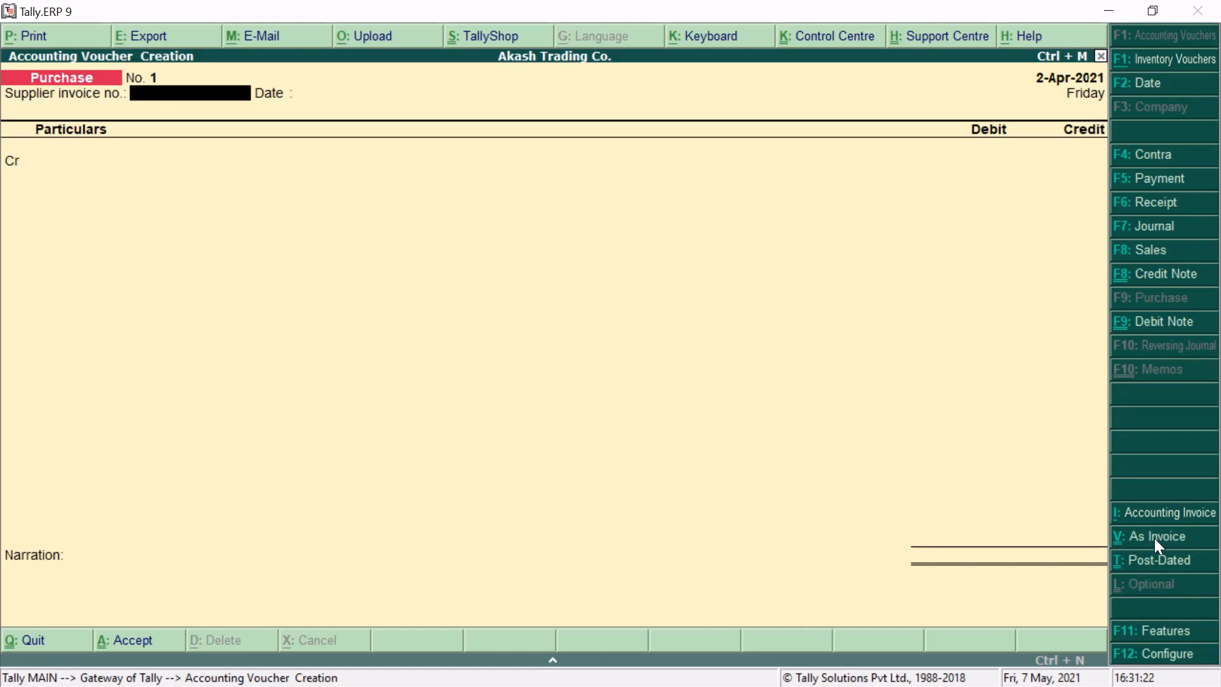
Step: Enter supplier invoice number 125 with the date 2-Apr-2021 in the purchase voucher
type("125")
key("Return")
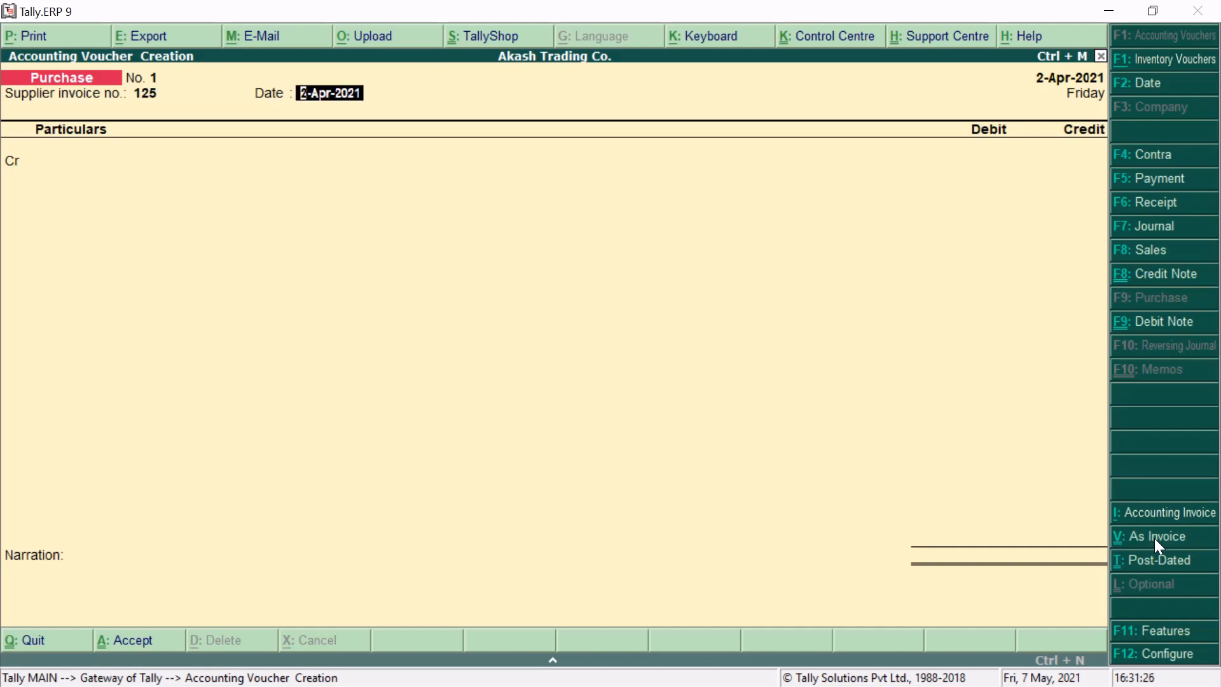
type("1")
key("Return")
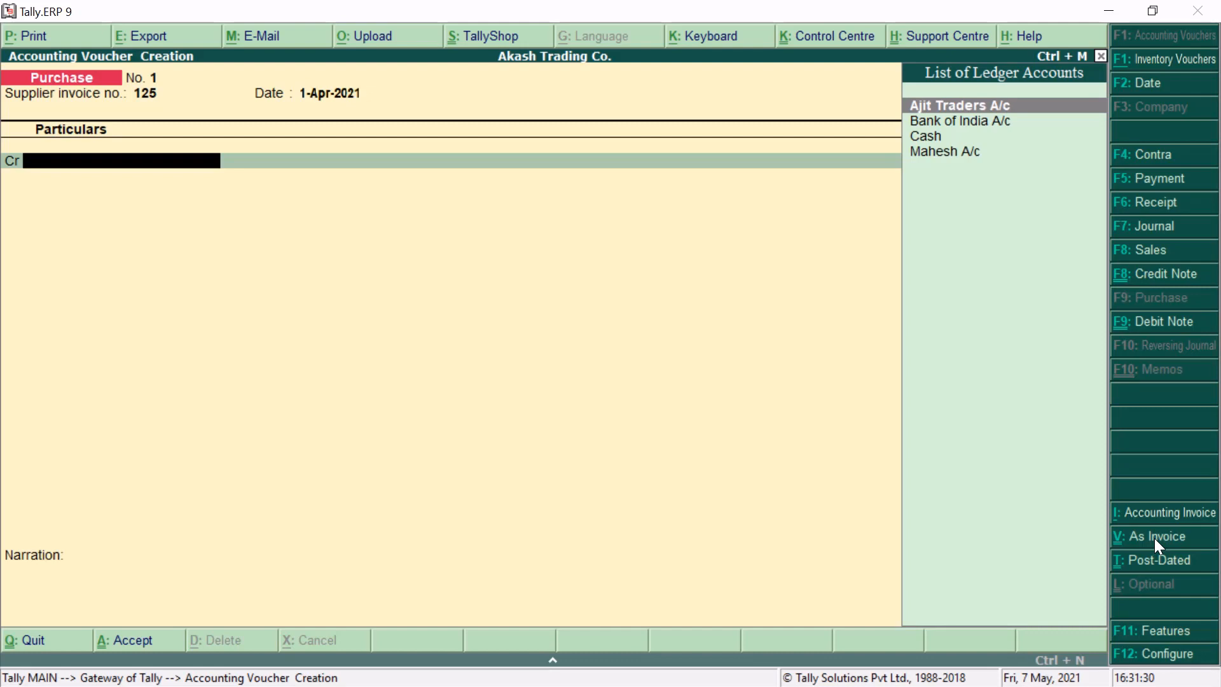
key("BackSpace")
type("2")
key("Return")
Step: Credit Cash with 5000 in the purchase voucher, accepting the default supplier details
key("Down")
key("Down")
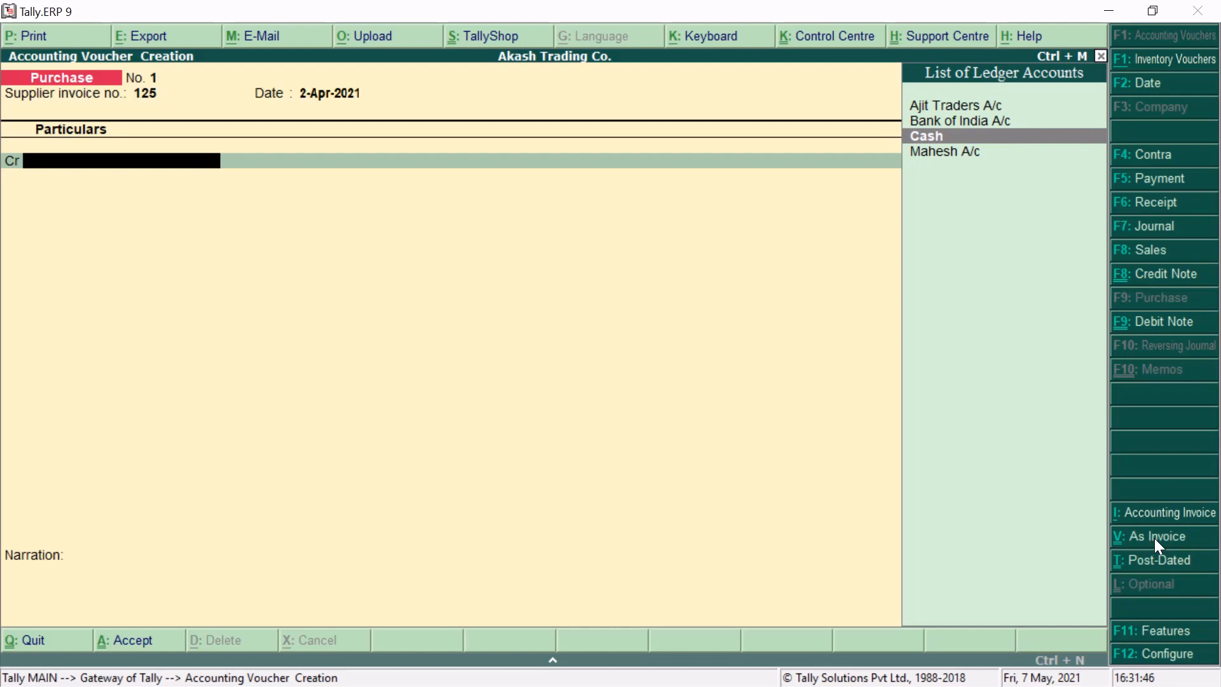
key("Return")
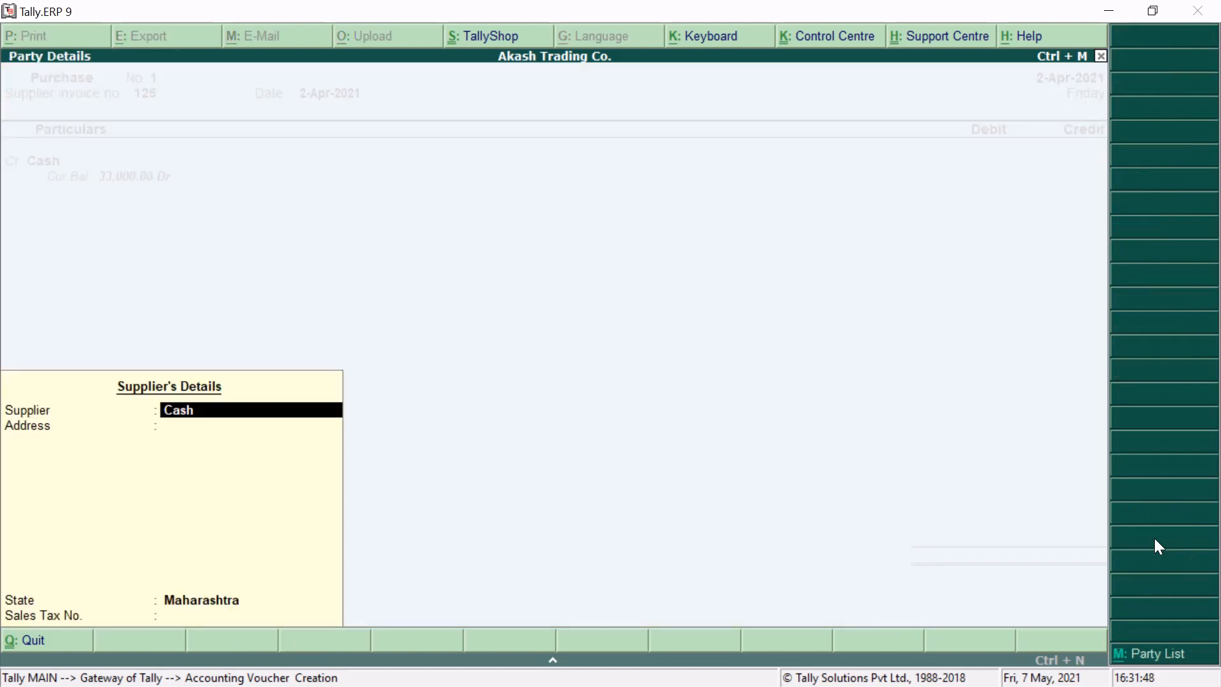
key("Return")
key("Return")
key("Return")
key("Return")
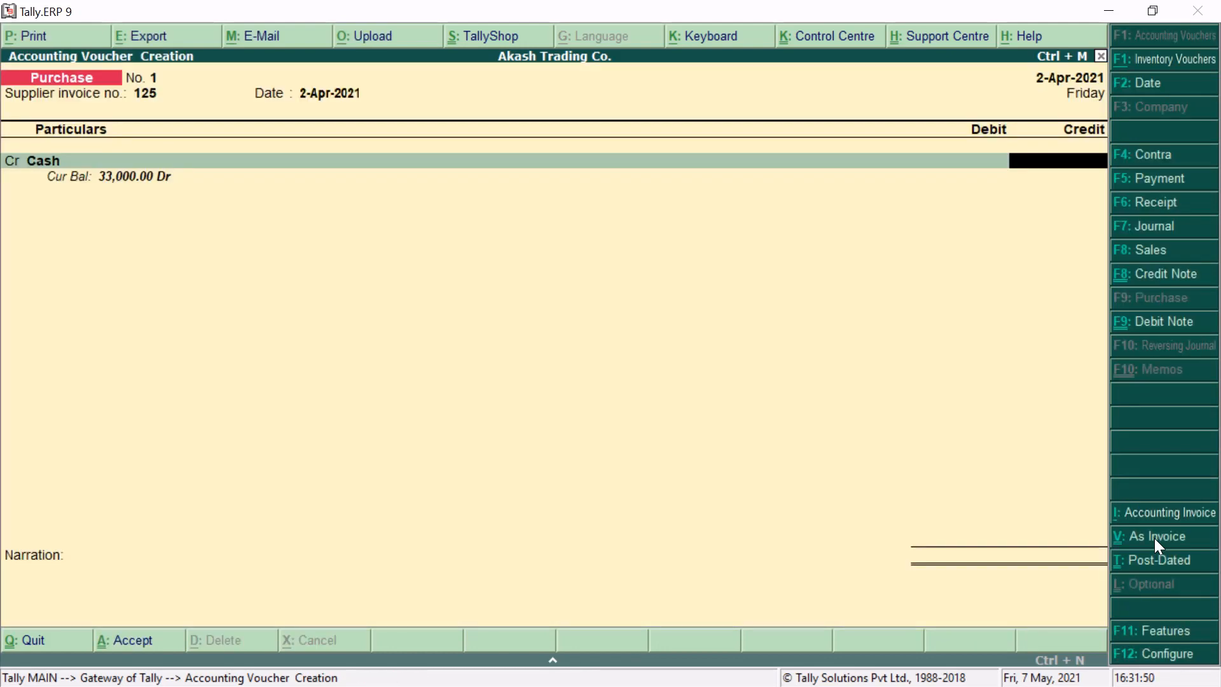
type("5000")
key("Return")
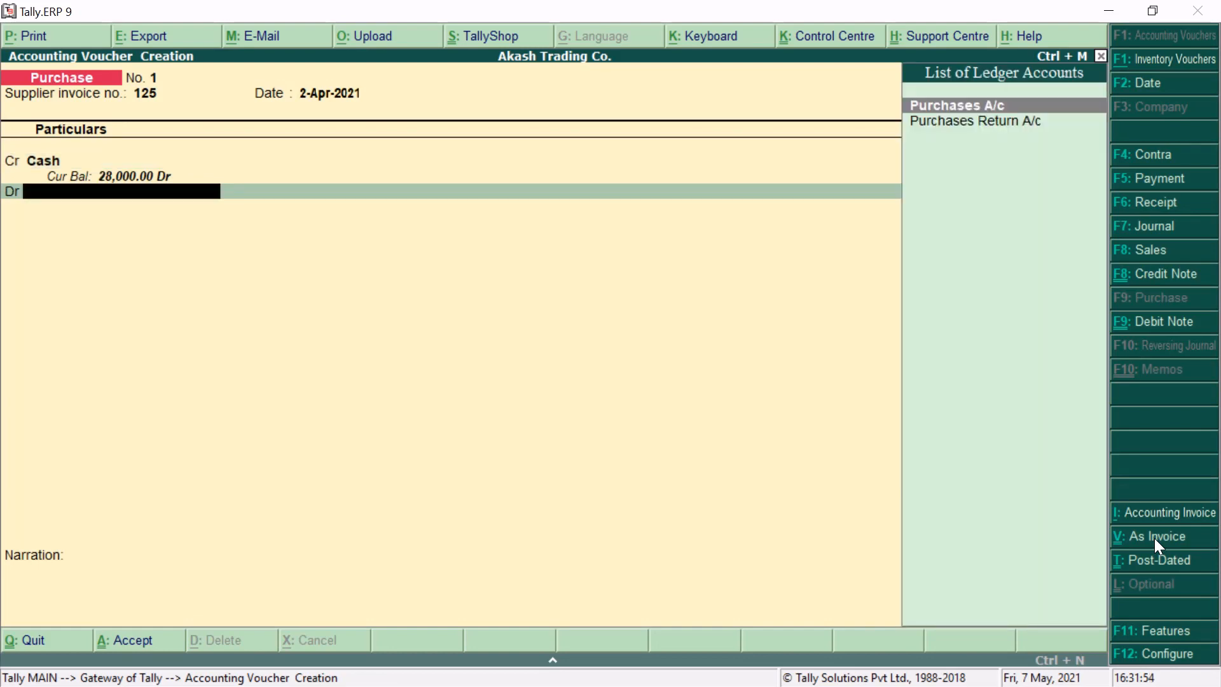
Step: Debit Purchases A/c with 5,000.00, skipping the inventory allocations
key("Return")
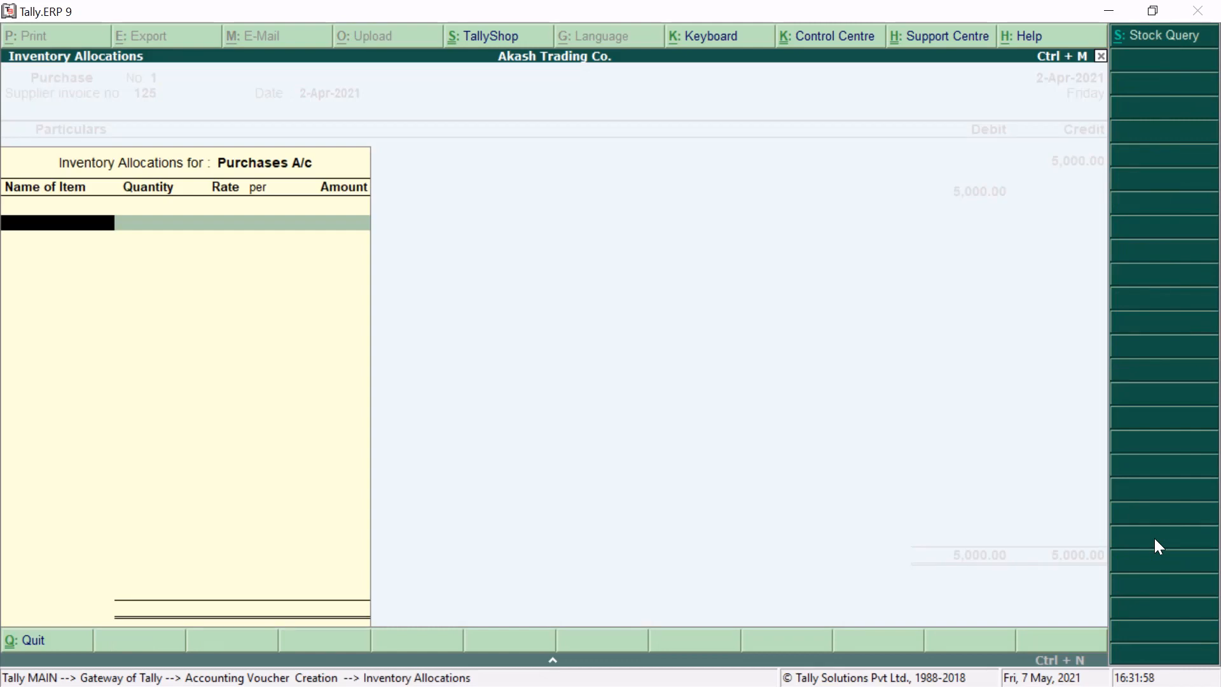
key("Escape")
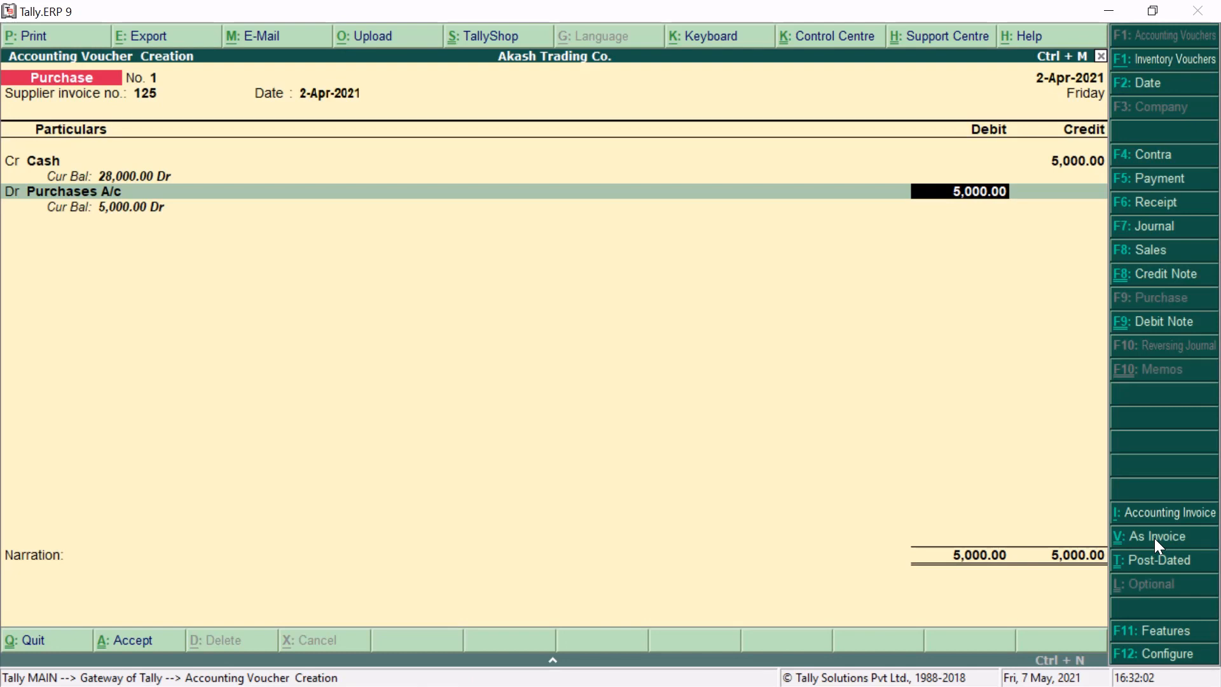
key("Return")
Step: Add the narration "being purchased goods by cash" and save the purchase voucher
type("bein")
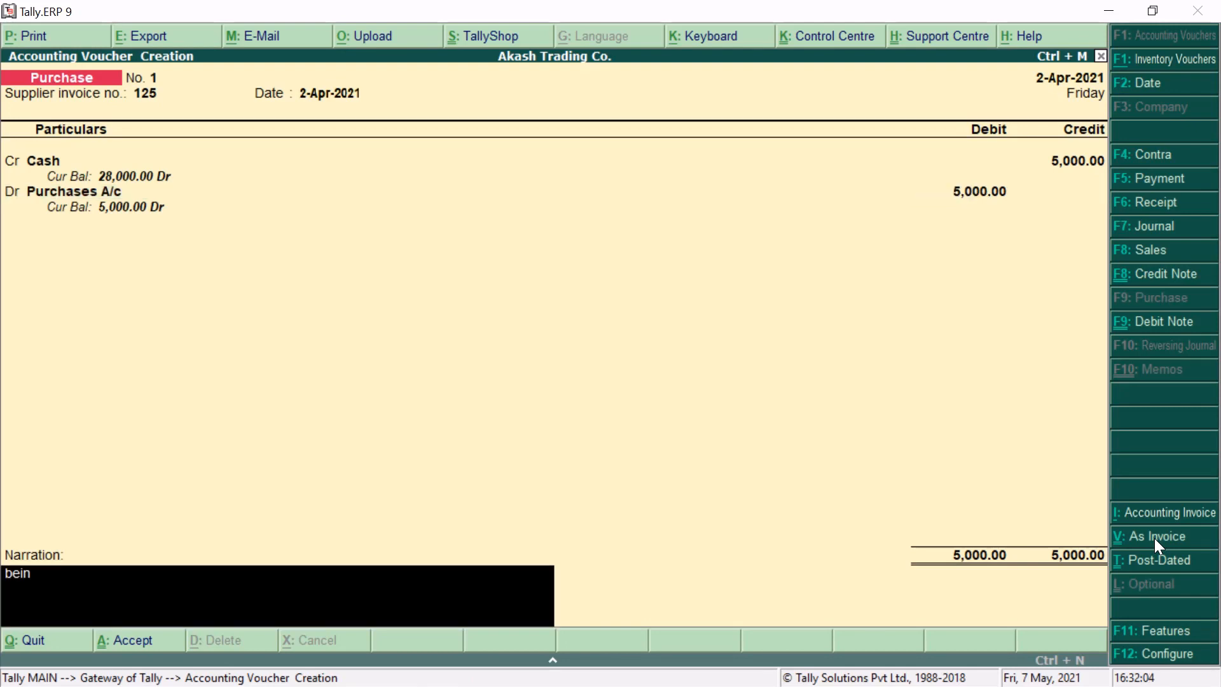
type("g purchased goods by cash")
key("Return")
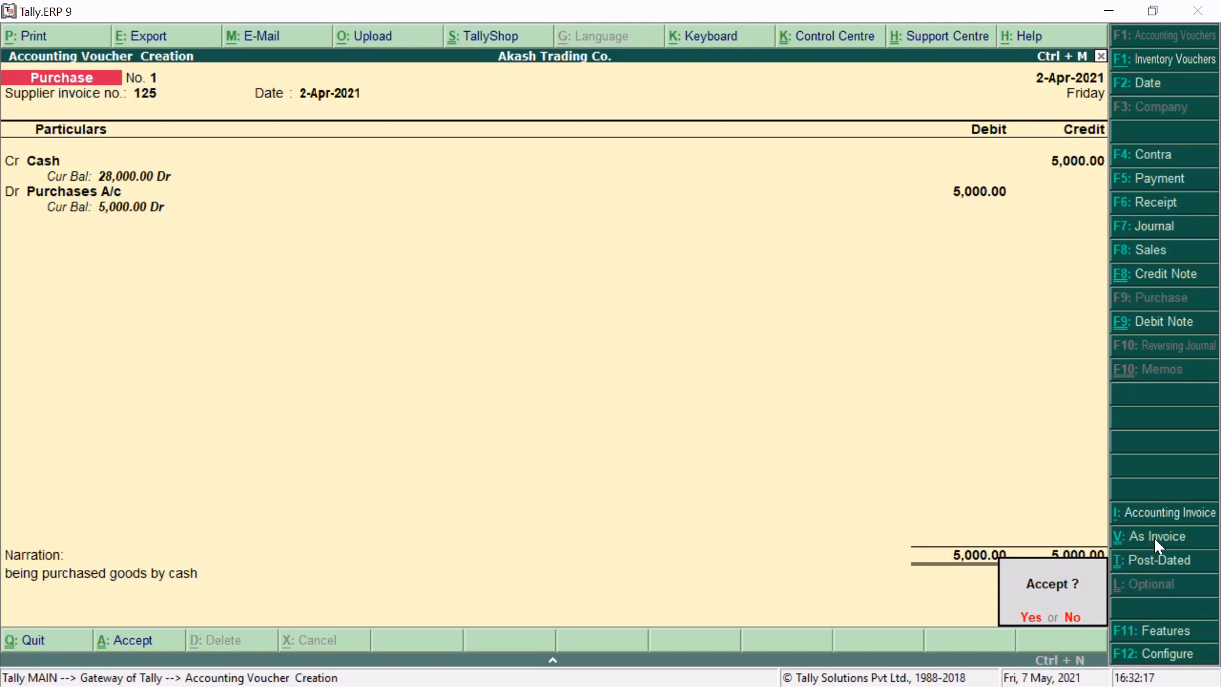
key("y")
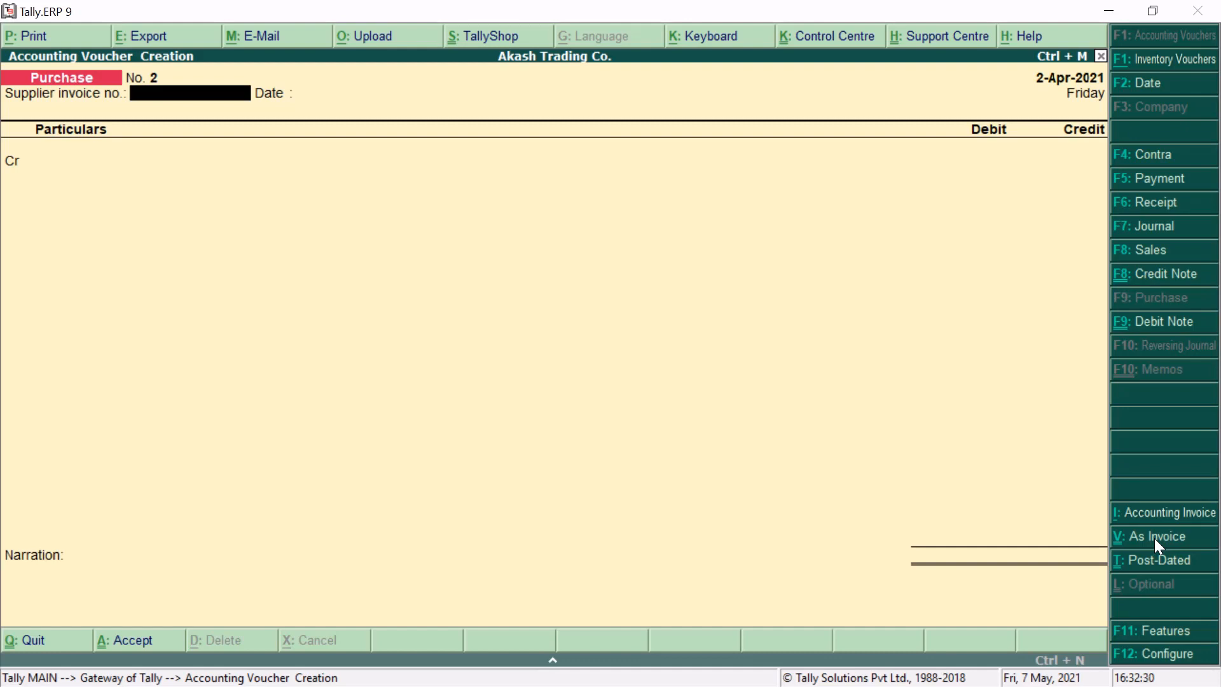
Step: Enter supplier invoice number 150 dated 2-Apr-2021 in the second purchase voucher
type("150")
key("Return")
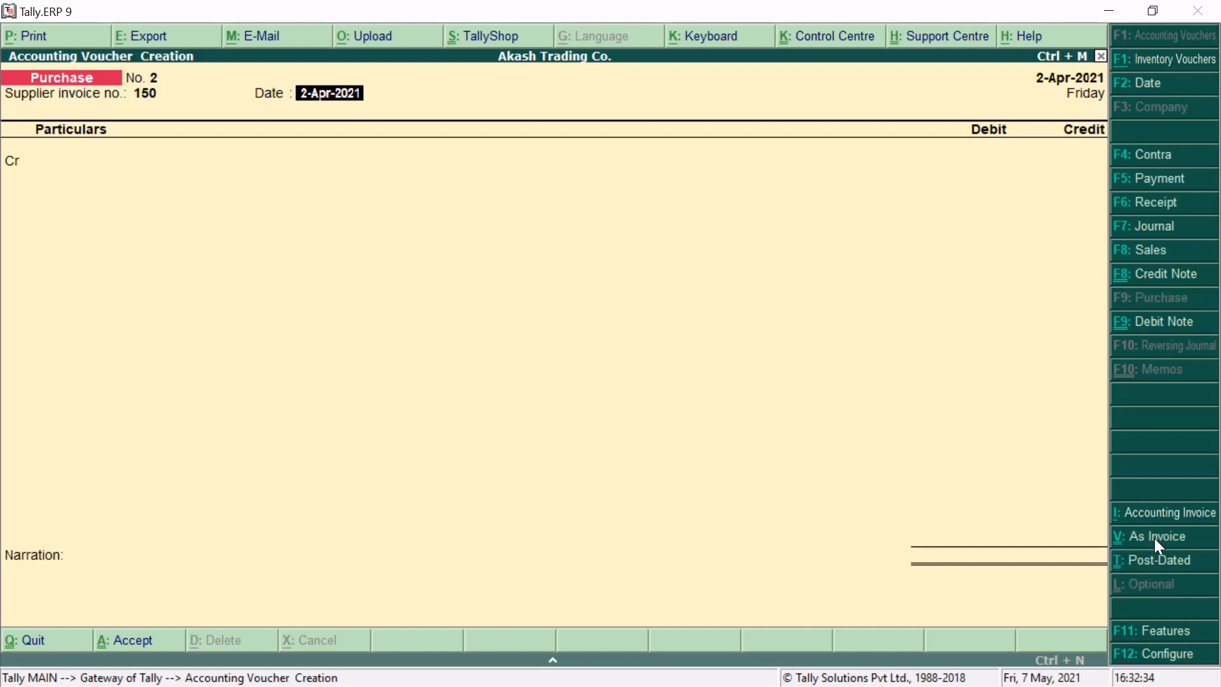
key("Return")
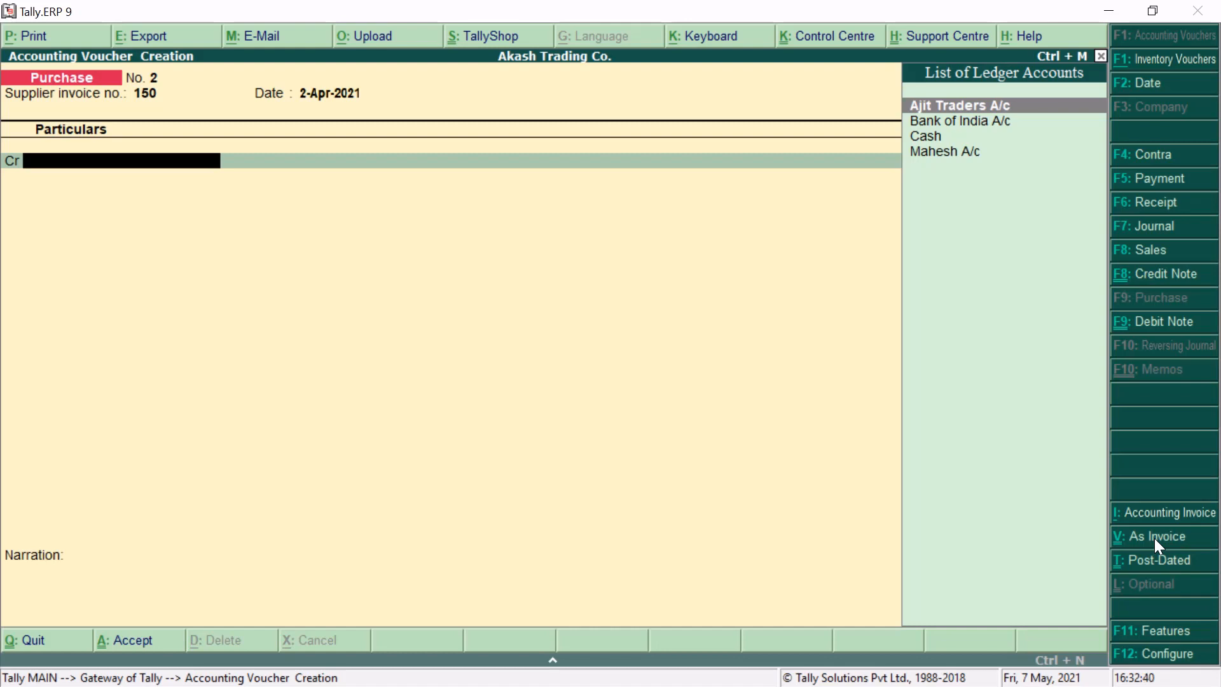
Step: Look through the ledger accounts available for the credit entry of the purchase voucher
key("Down")
key("Up")
key("Down")
key("Down")
key("Down")
key("Up")
key("Up")
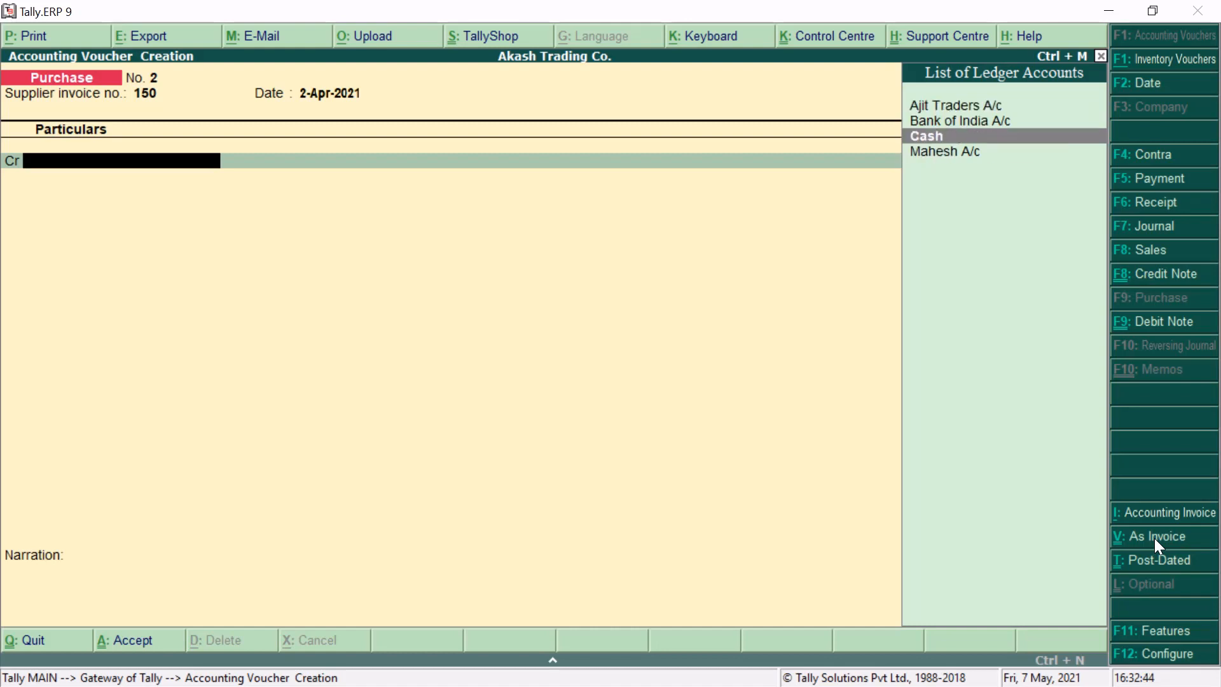
key("Up")
key("Down")
key("Down")
key("Down")
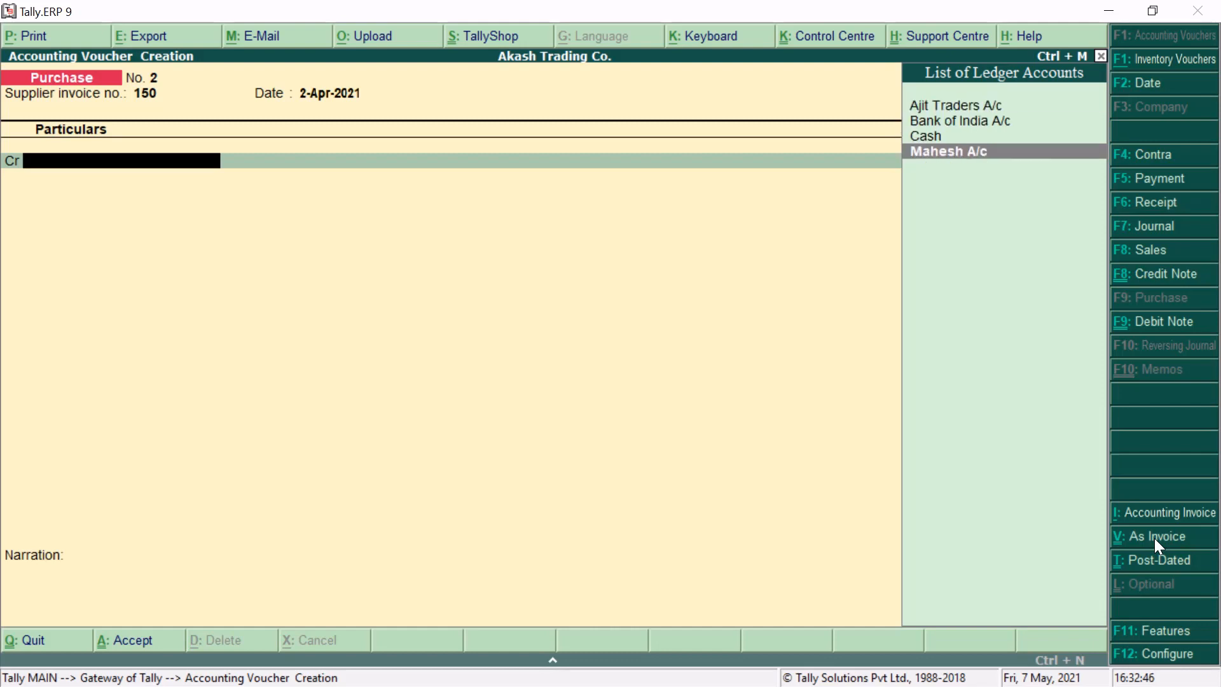
key("Up")
key("Up")
key("Up")
key("Down")
key("Down")
key("Down")
key("Up")
key("Up")
key("Up")
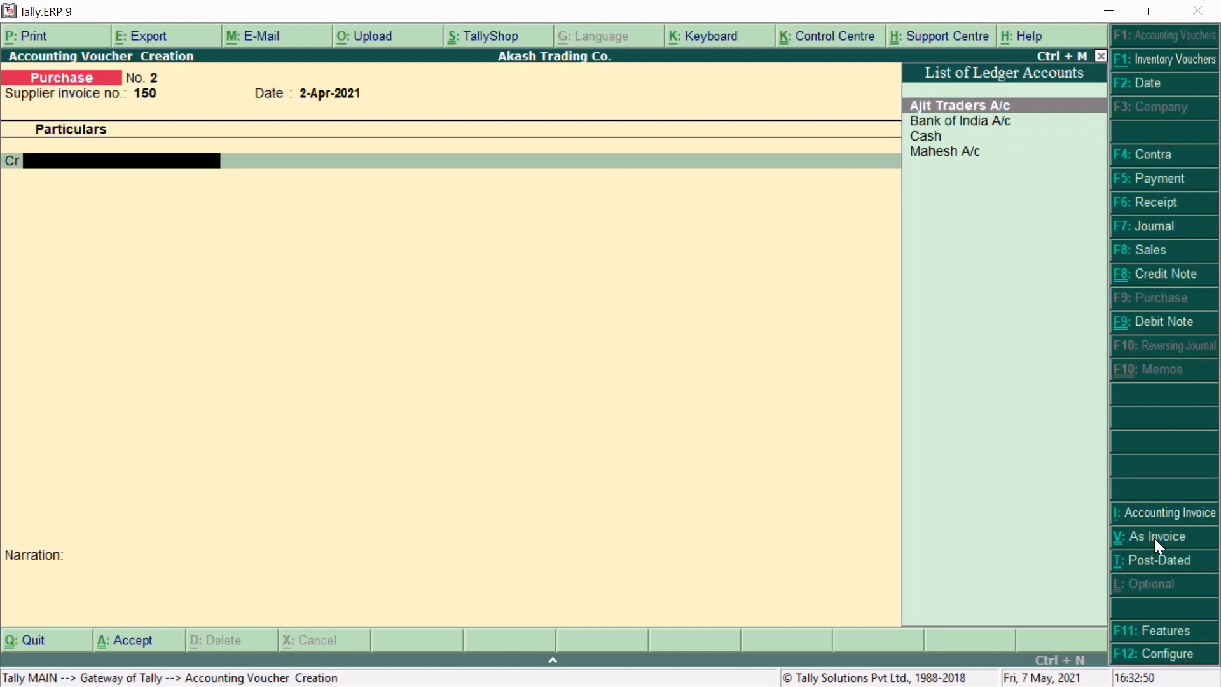
key("Down")
key("Up")
Step: Credit Ajit Traders A/c with 10,000 in the purchase voucher, accepting the default supplier details
key("Return")
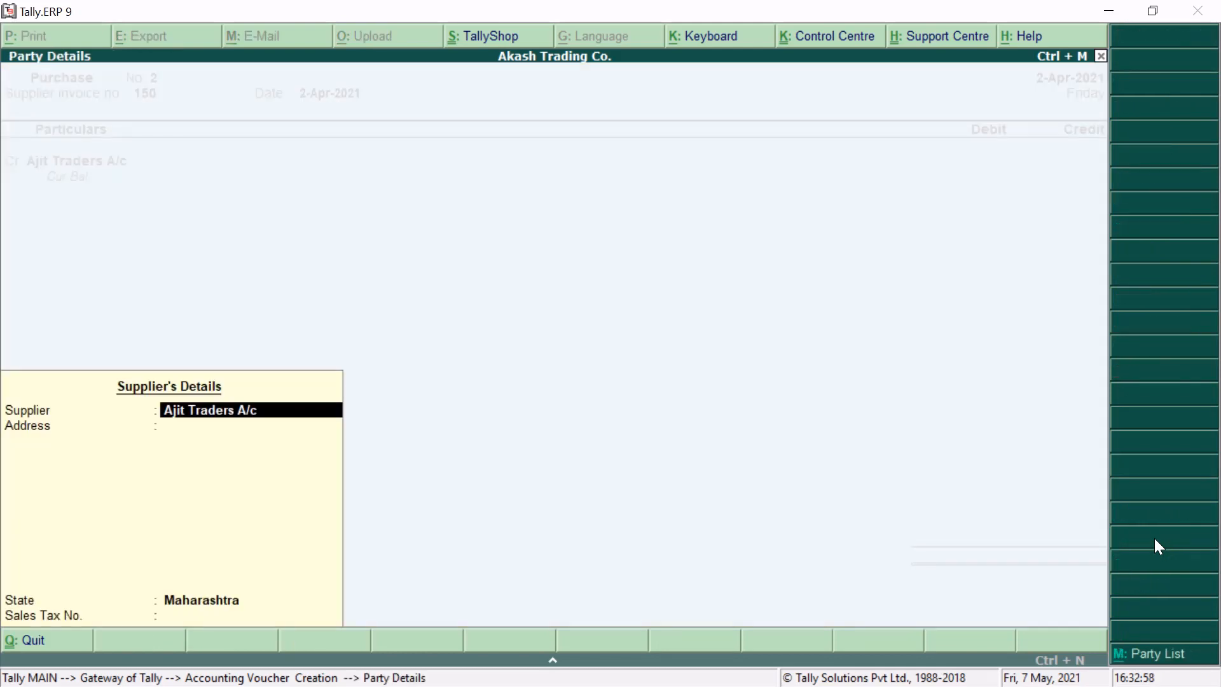
key("Return")
key("Return")
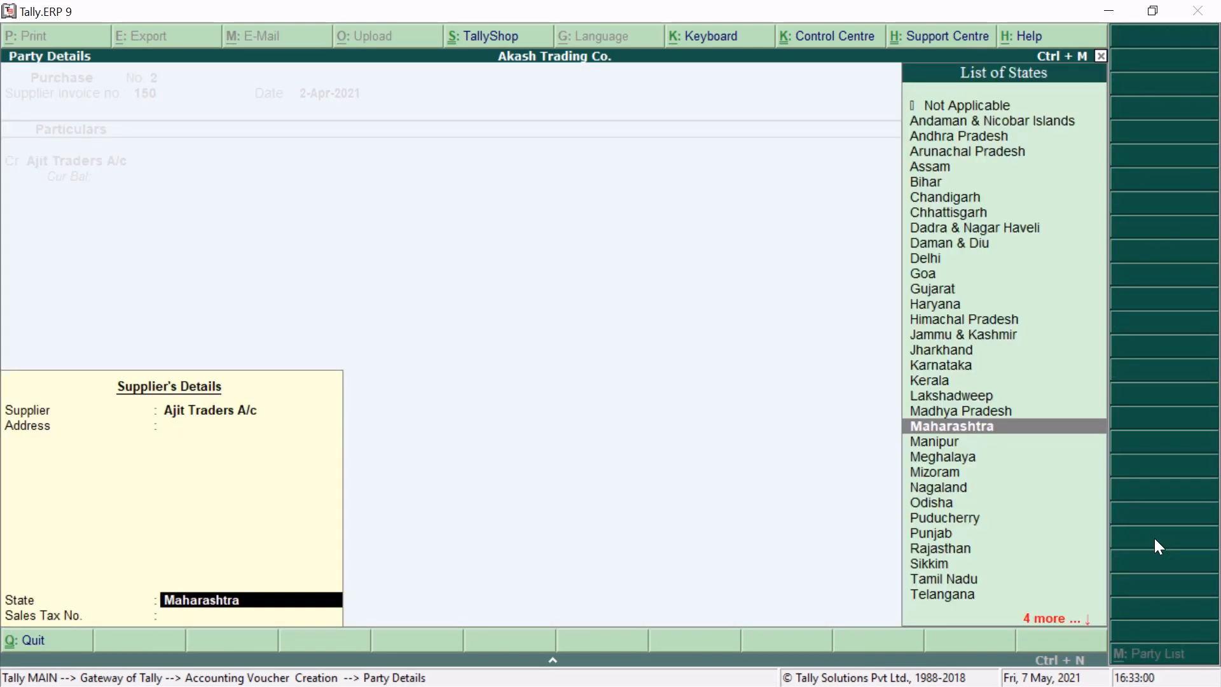
key("Return")
key("Return")
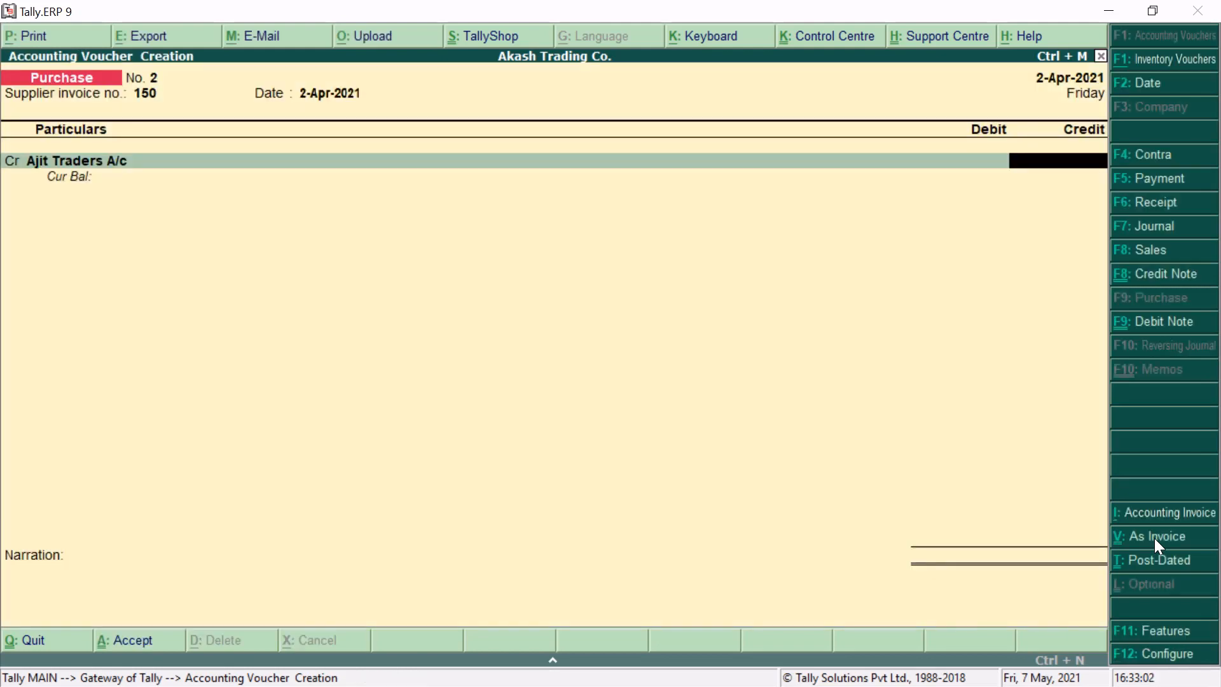
type("10,000")
key("Return")
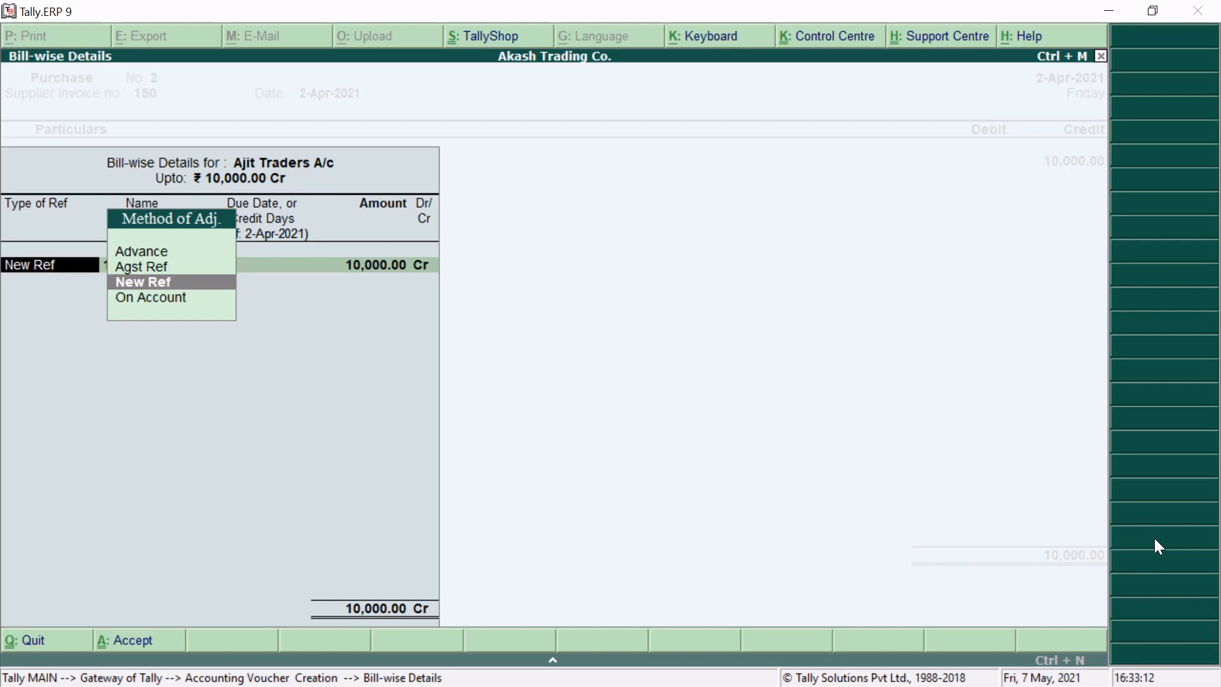
Step: Allocate the 10,000.00 credit to new bill reference 150 with a credit period of 30 days
key("Return")
key("Return")
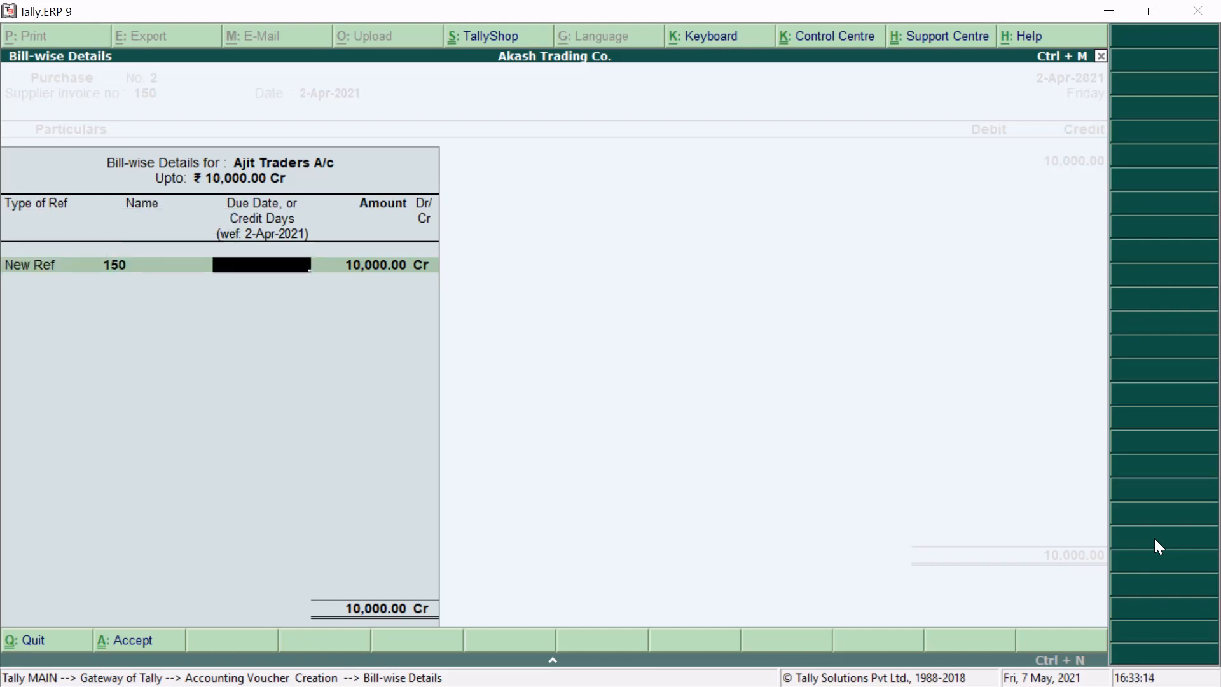
key("BackSpace")
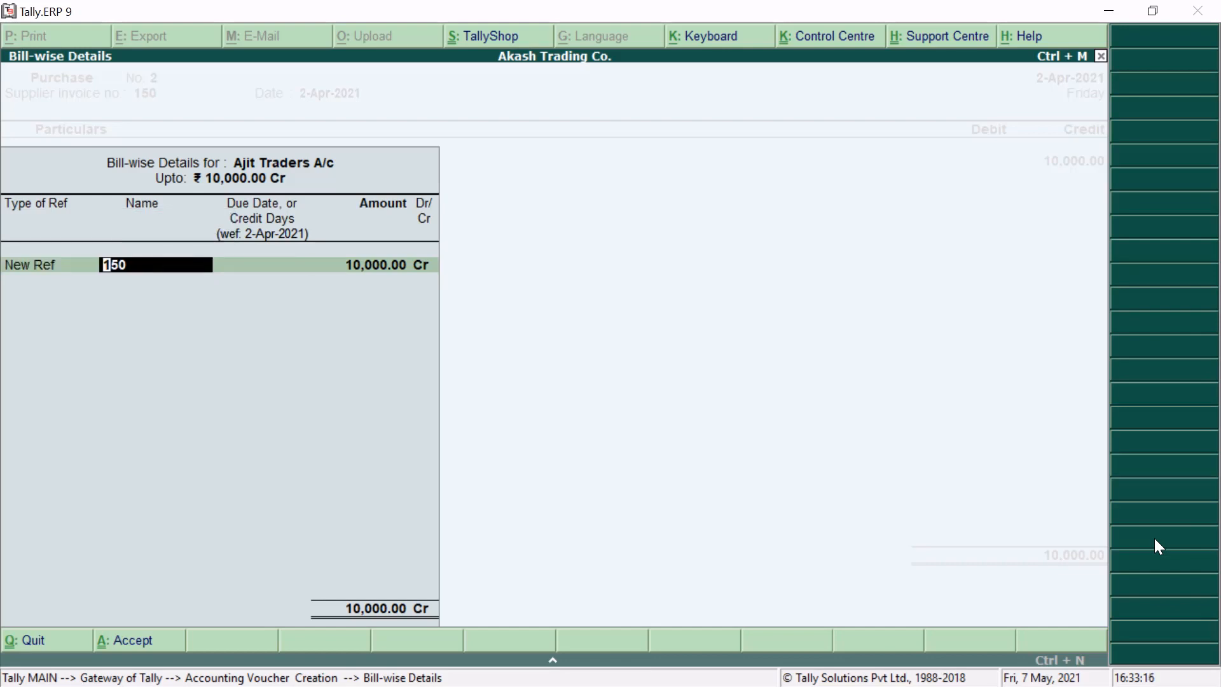
key("Return")
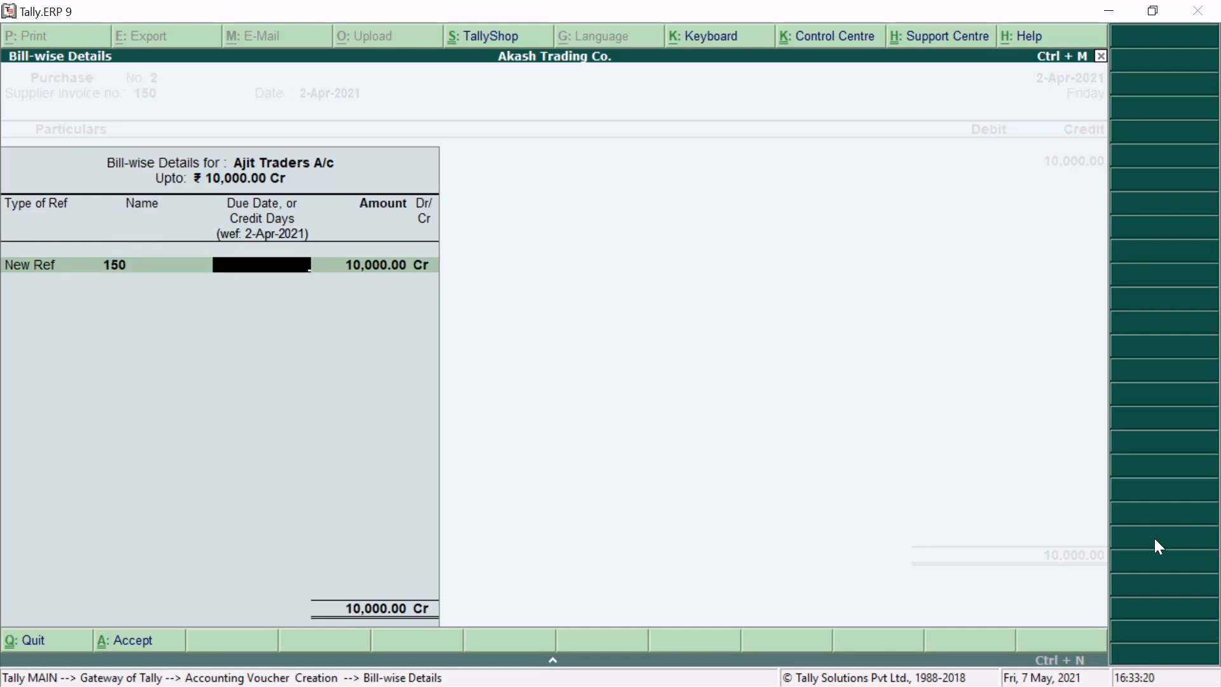
type("30")
key("Return")
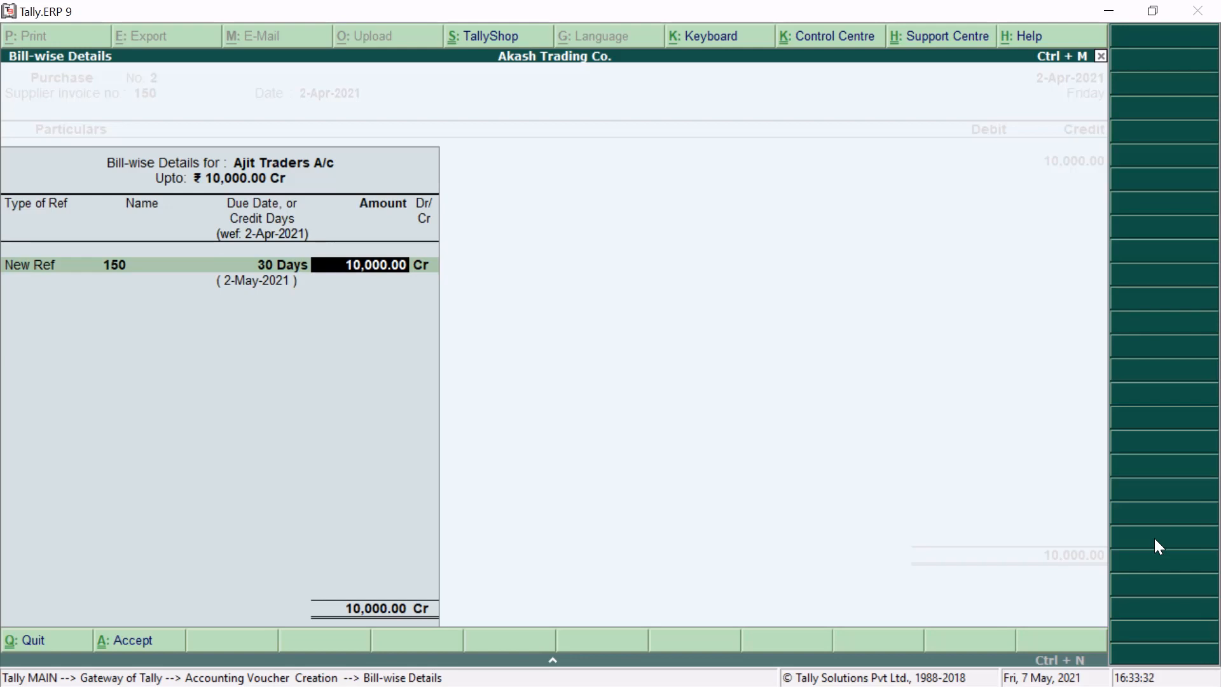
key("Return")
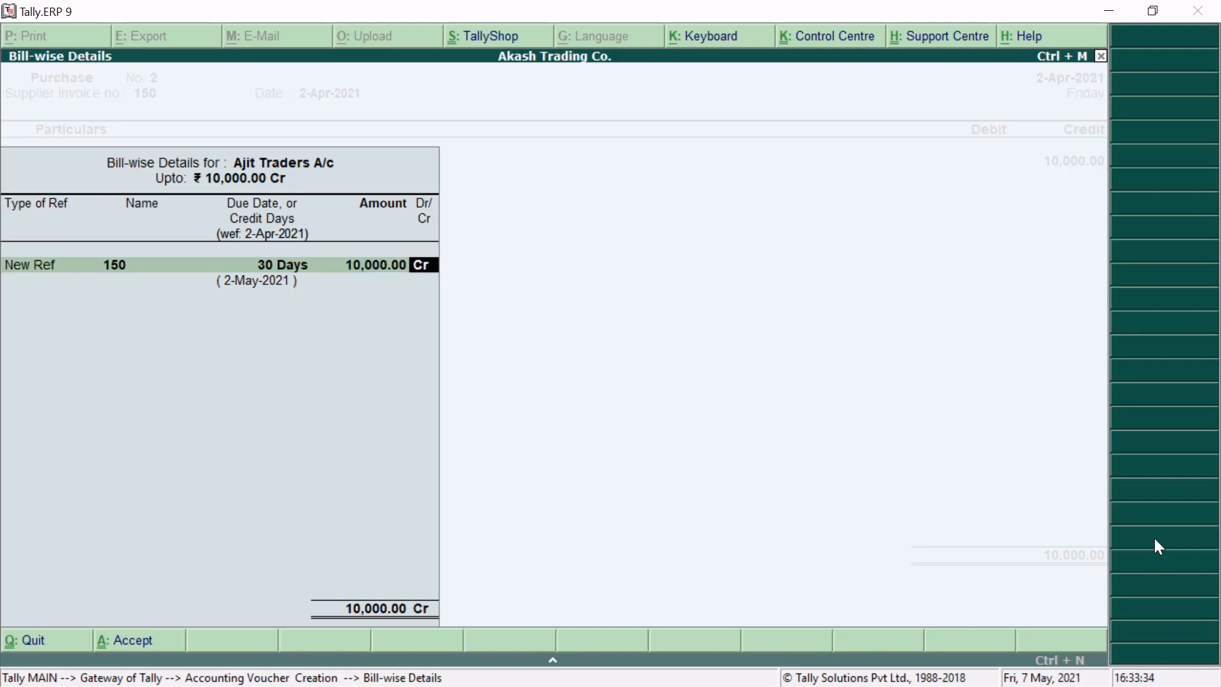
key("Return")
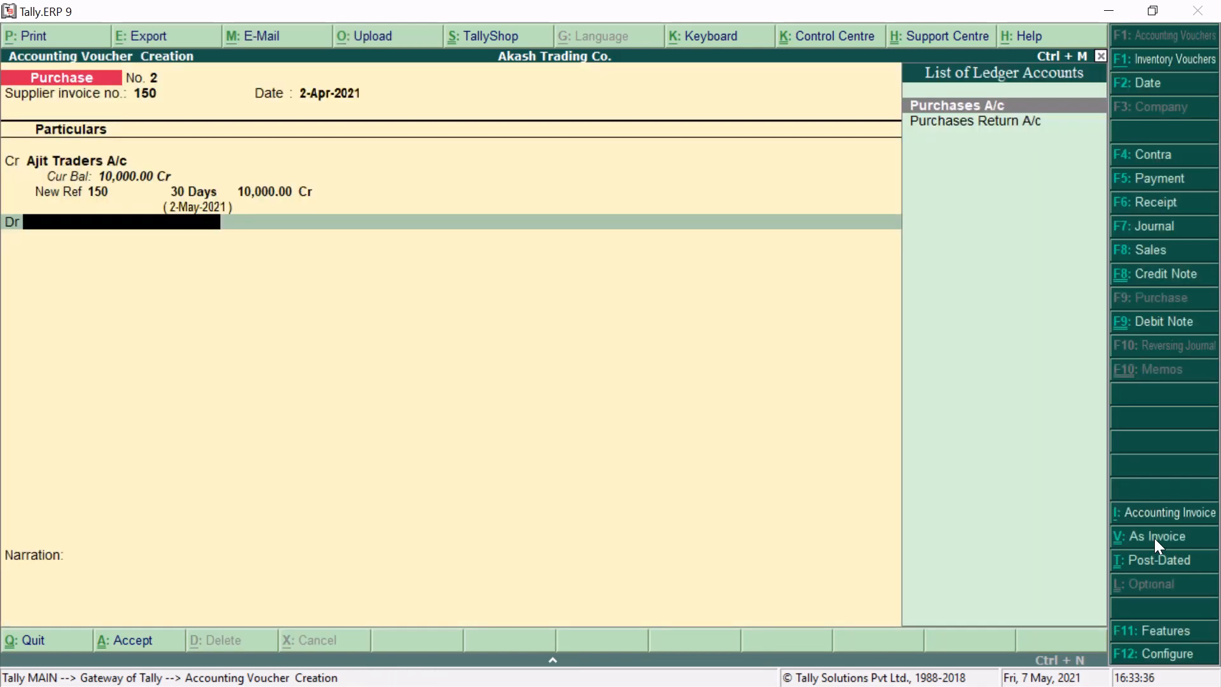
Step: Debit Purchases A/c with 10,000.00, skipping the inventory allocations
key("Return")
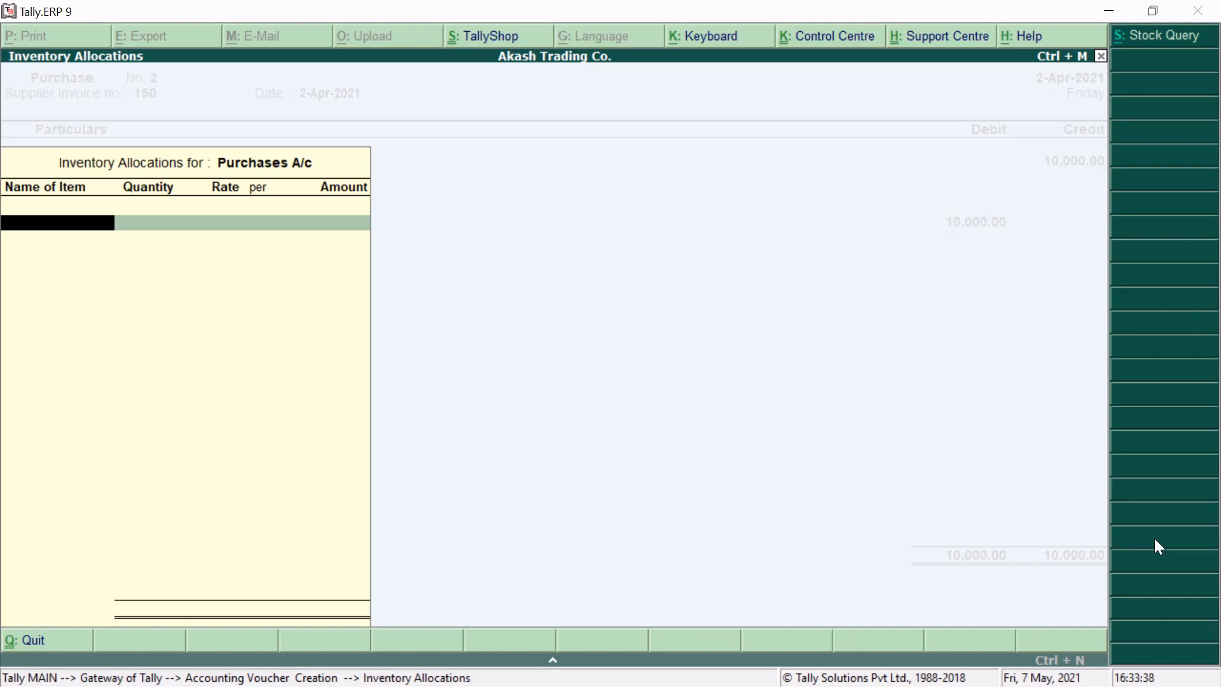
key("Escape")
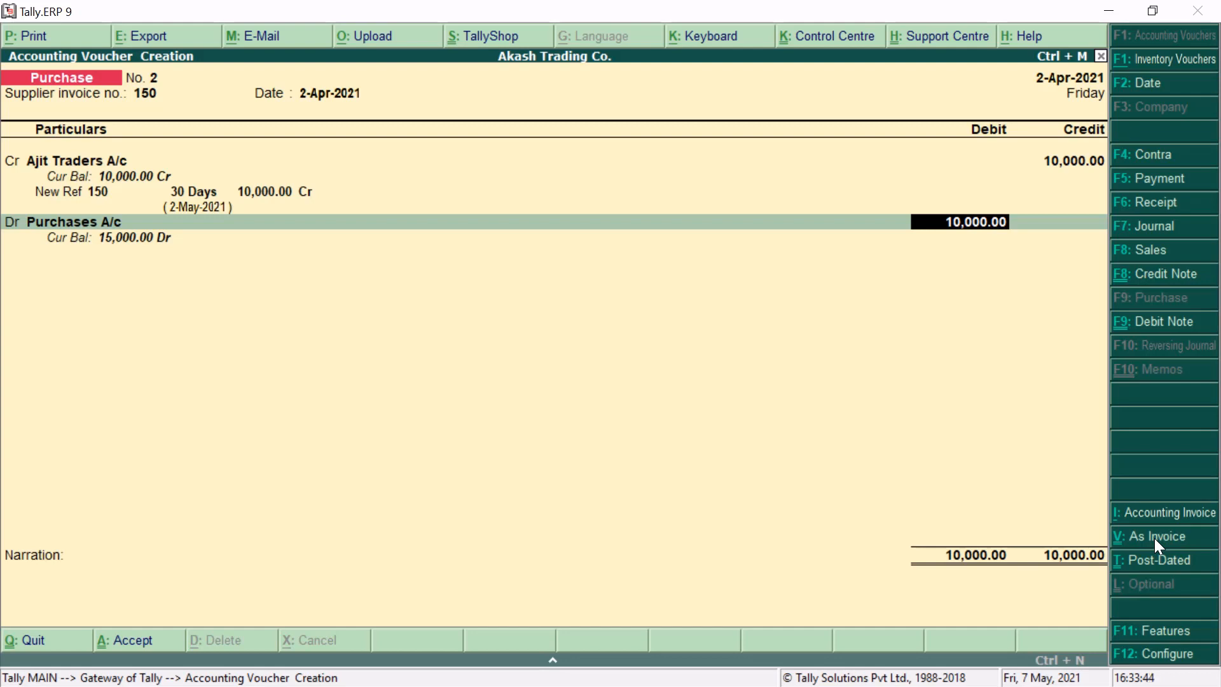
key("Return")
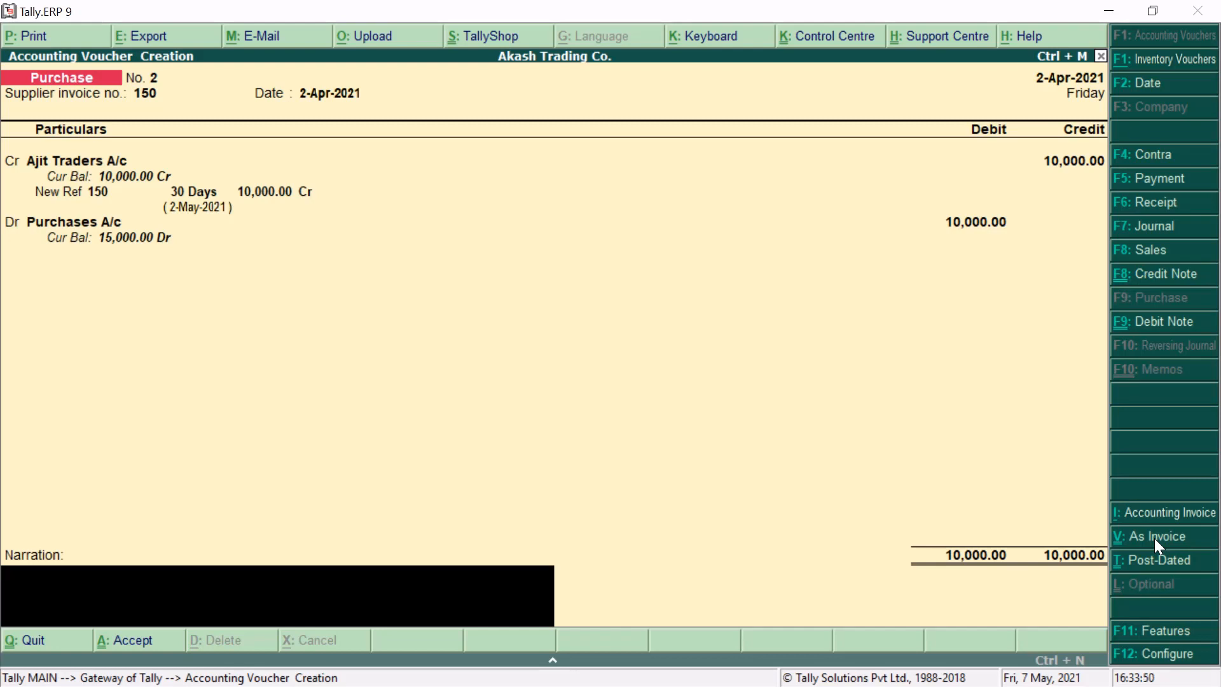
Step: Add the narration "being purchased goods on credit" and save the purchase voucher
type("being purchase")
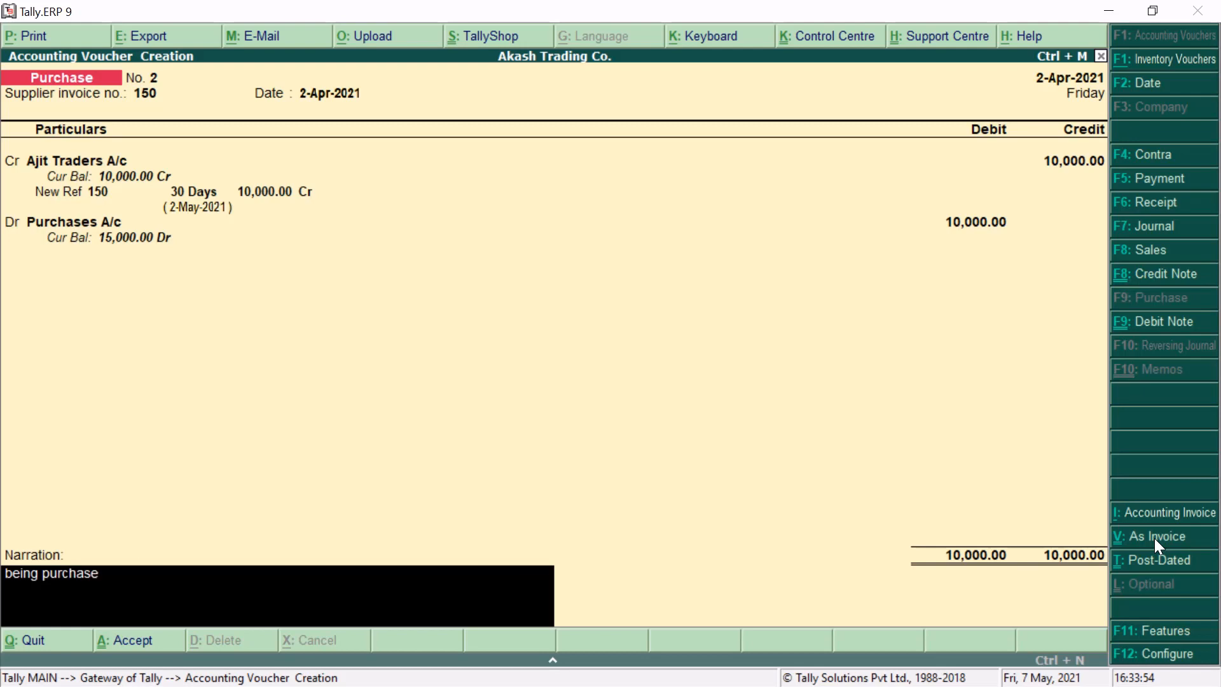
type("d goods on credit")
key("Return")
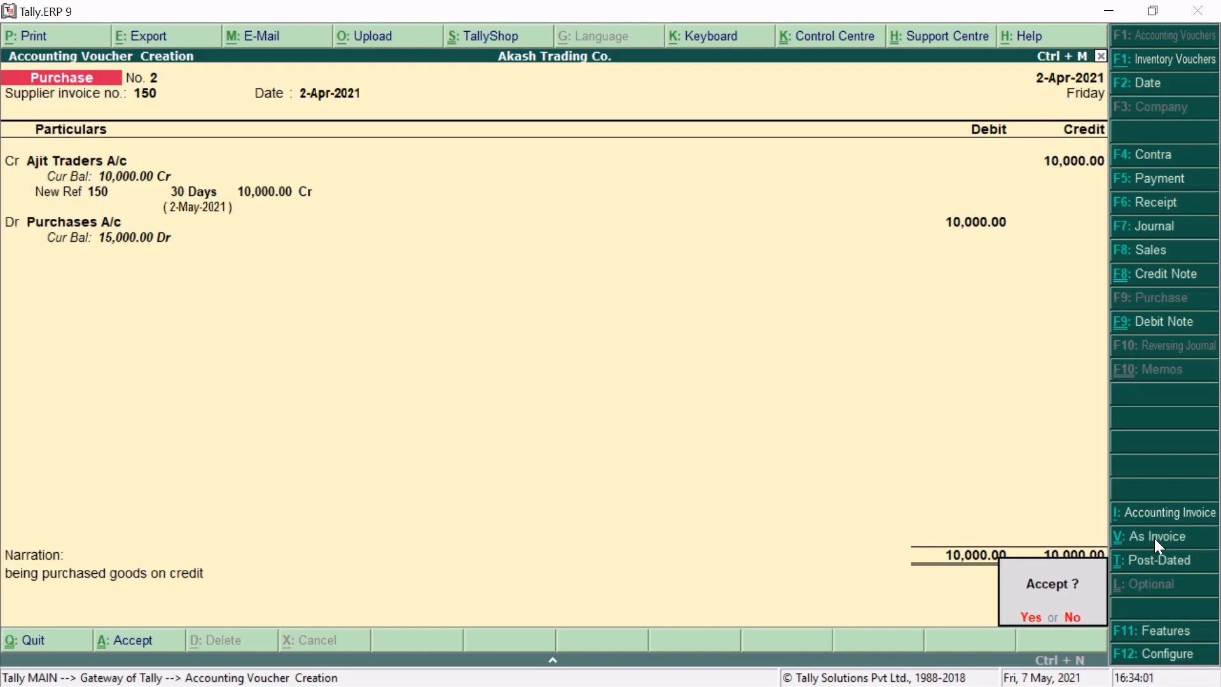
key("y")
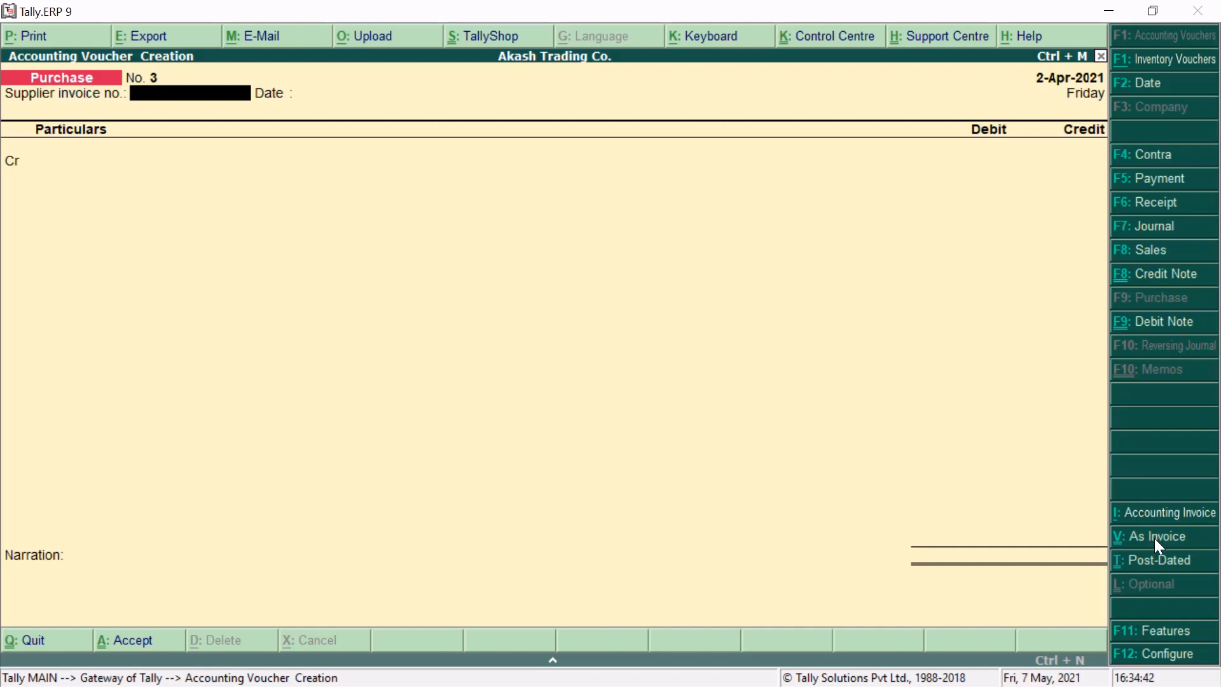
Step: Start a debit note voucher with original invoice number 15 dated 2-Apr-2021
left_click(1150, 324)
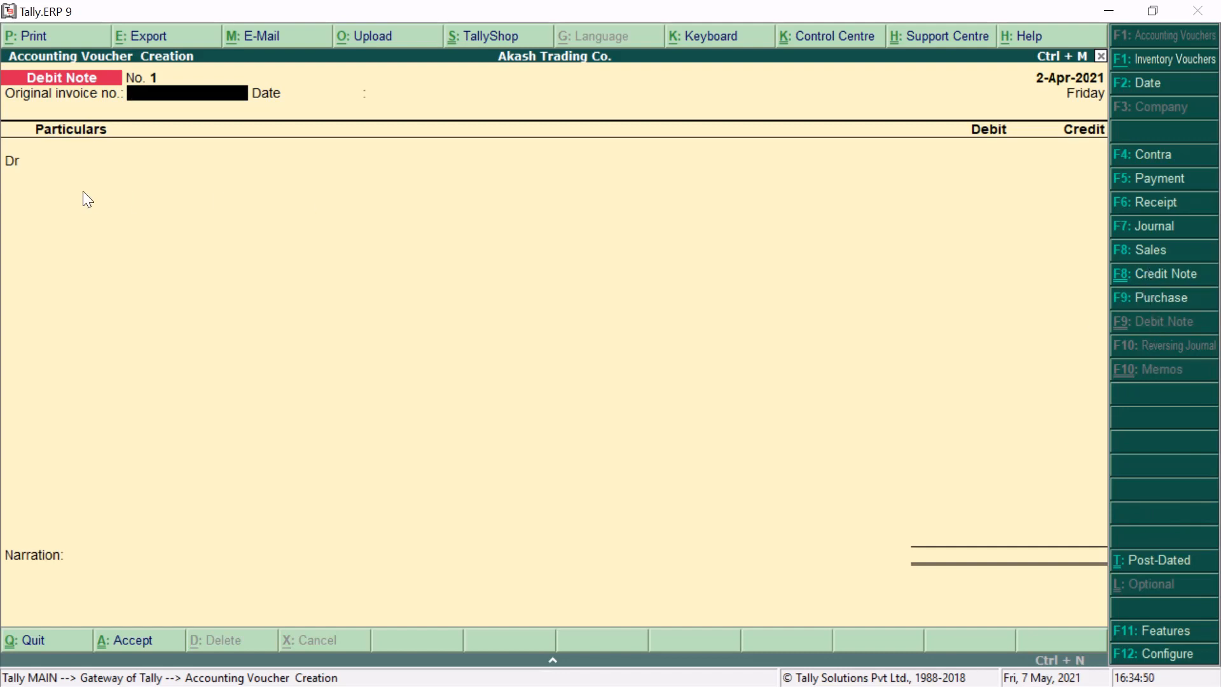
type("15")
key("Return")
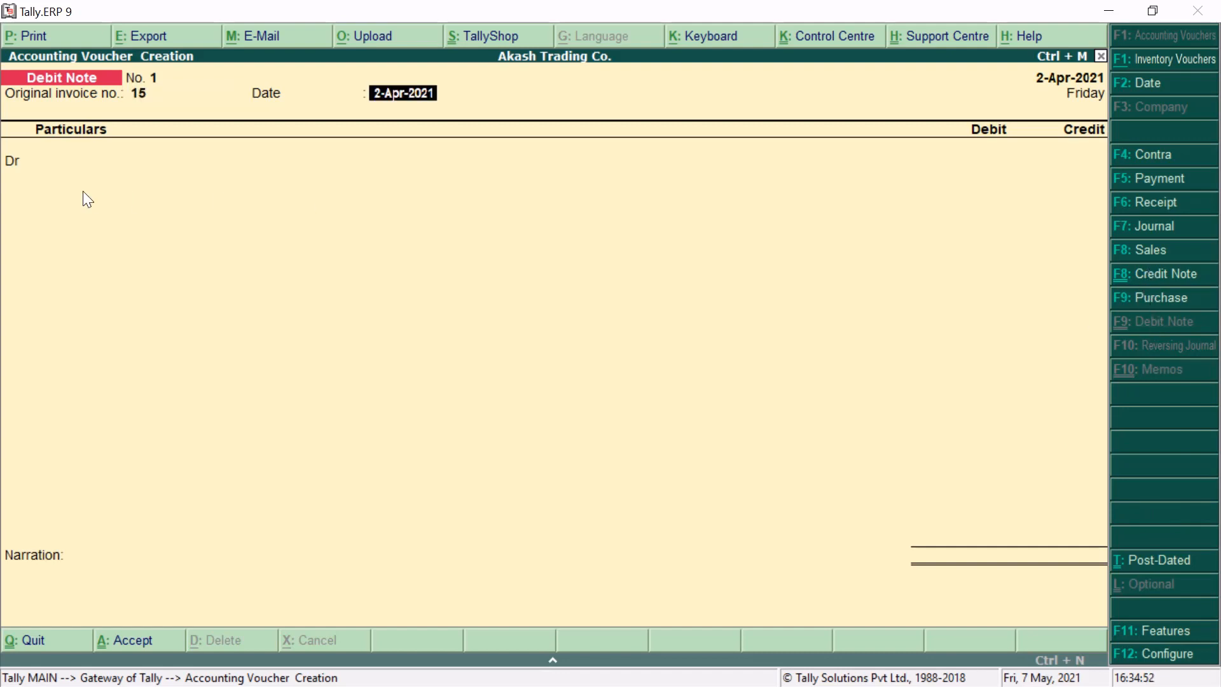
key("Return")
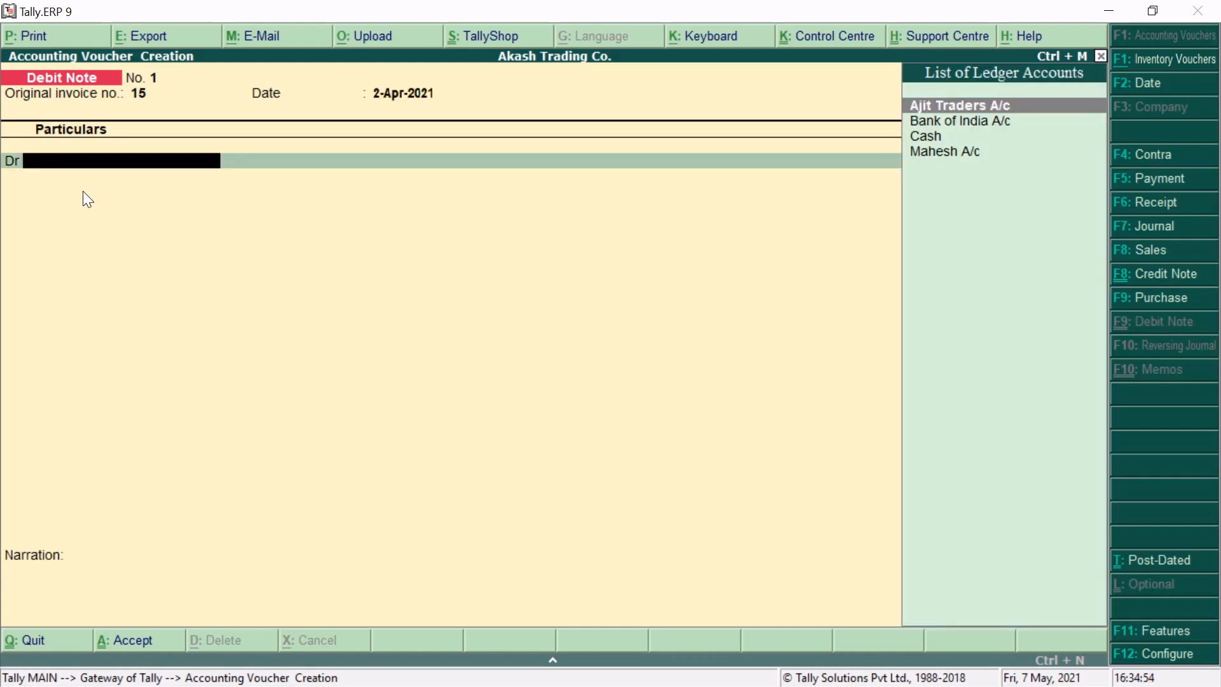
Step: Debit Ajit Traders A/c with 2000 in the debit note, accepting the default buyer's details
key("Return")
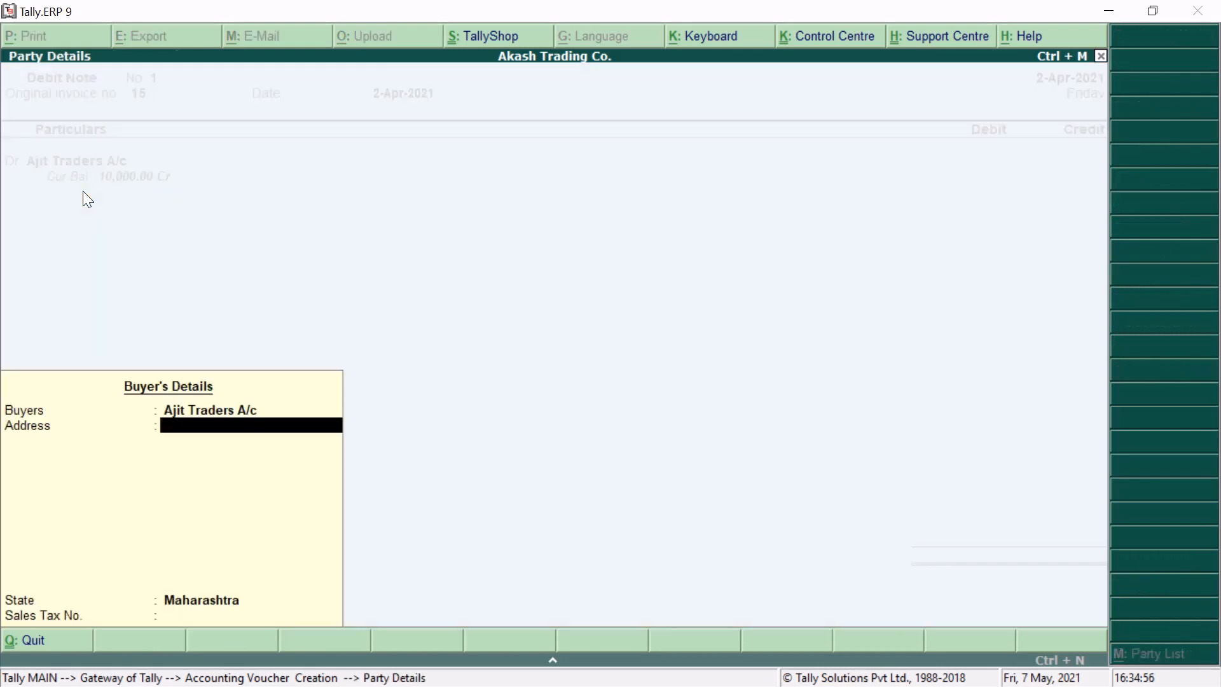
key("Return")
key("Return")
key("Return")
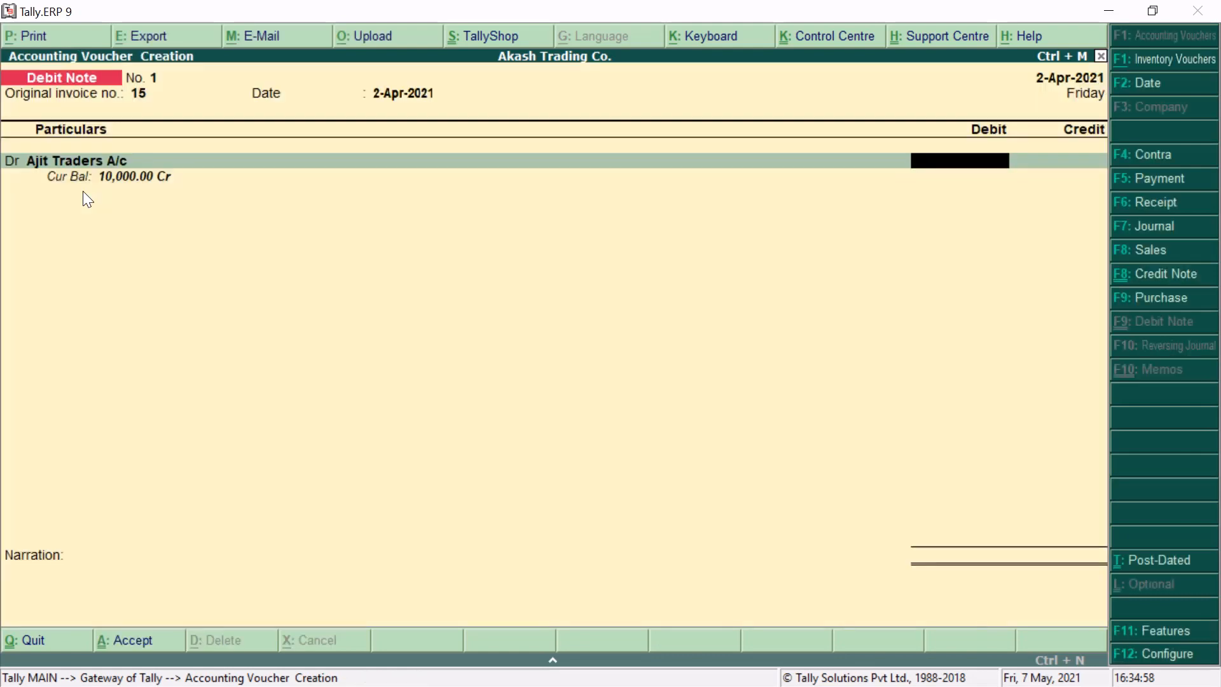
type("2000")
key("Return")
Step: Look through the methods of adjustment offered for the bill-wise details of Ajit Traders A/c
key("Down")
key("Up")
key("Up")
key("Down")
key("Down")
key("Up")
key("Down")
key("Down")
key("Up")
key("Up")
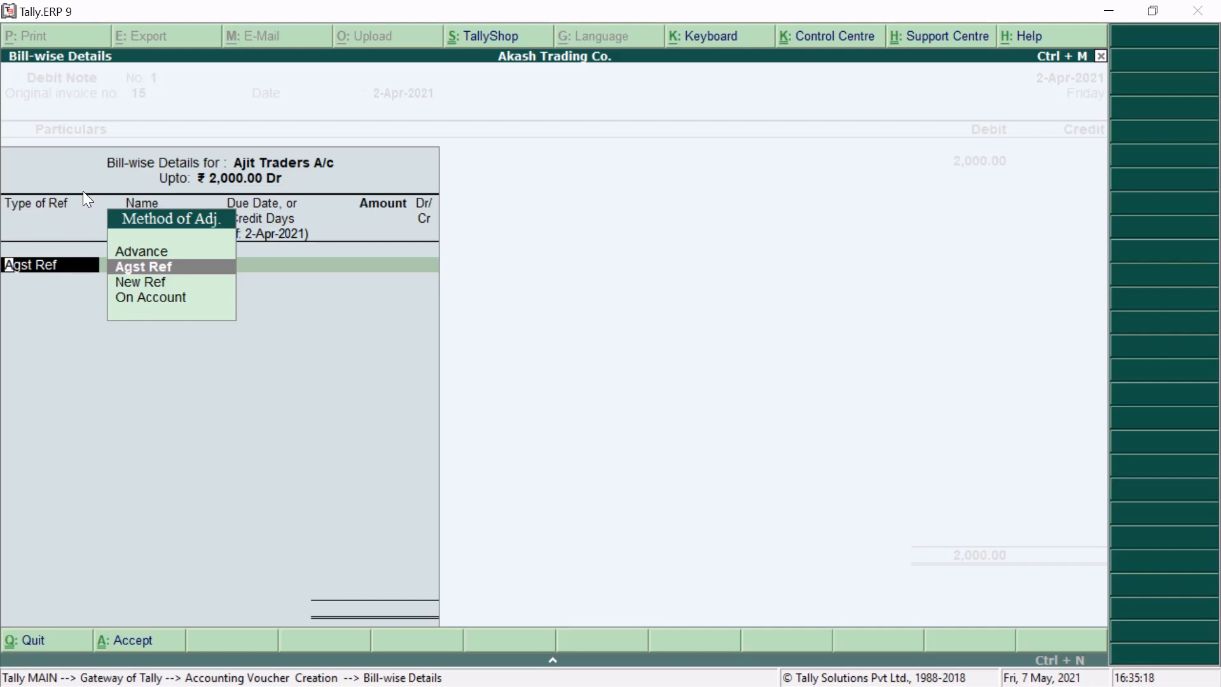
Step: Adjust the 2,000.00 debit as Agst Ref against pending bill 150
key("Return")
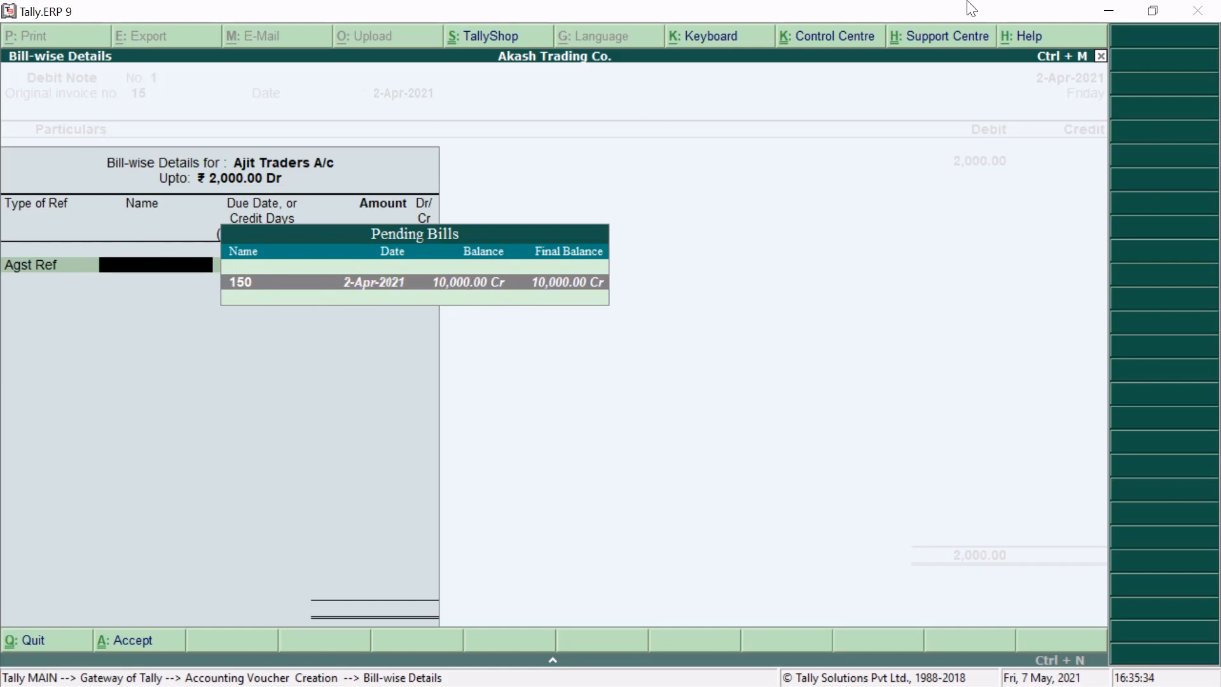
key("Return")
key("Return")
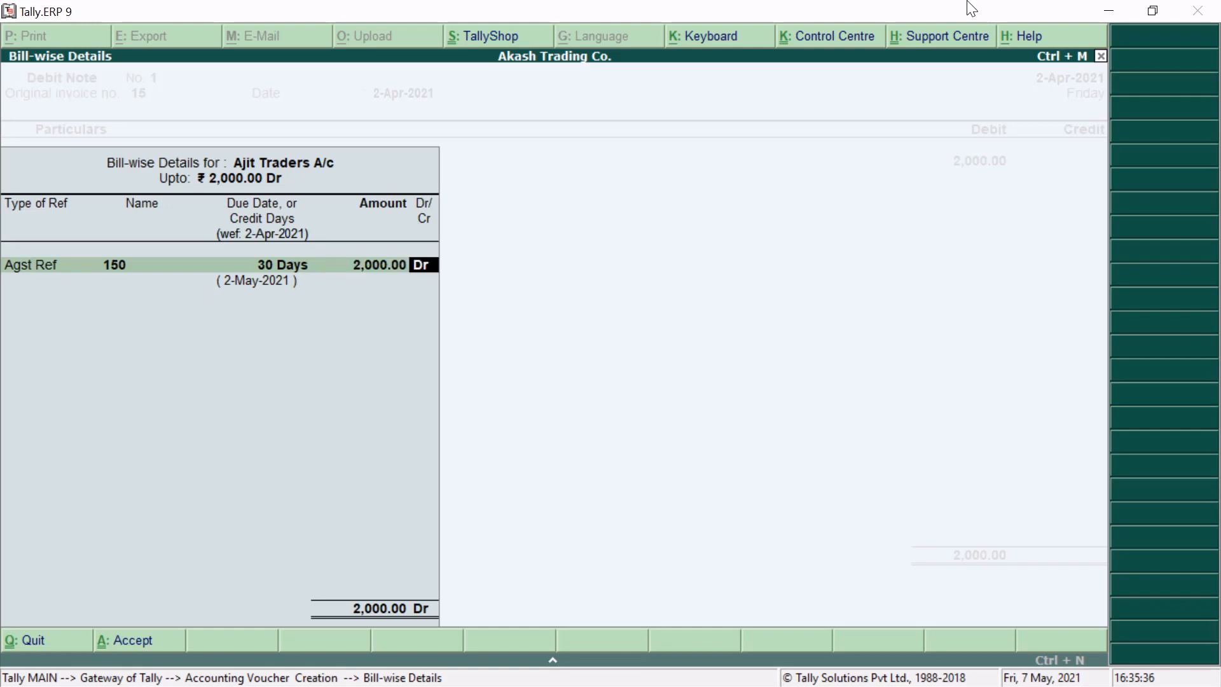
key("Return")
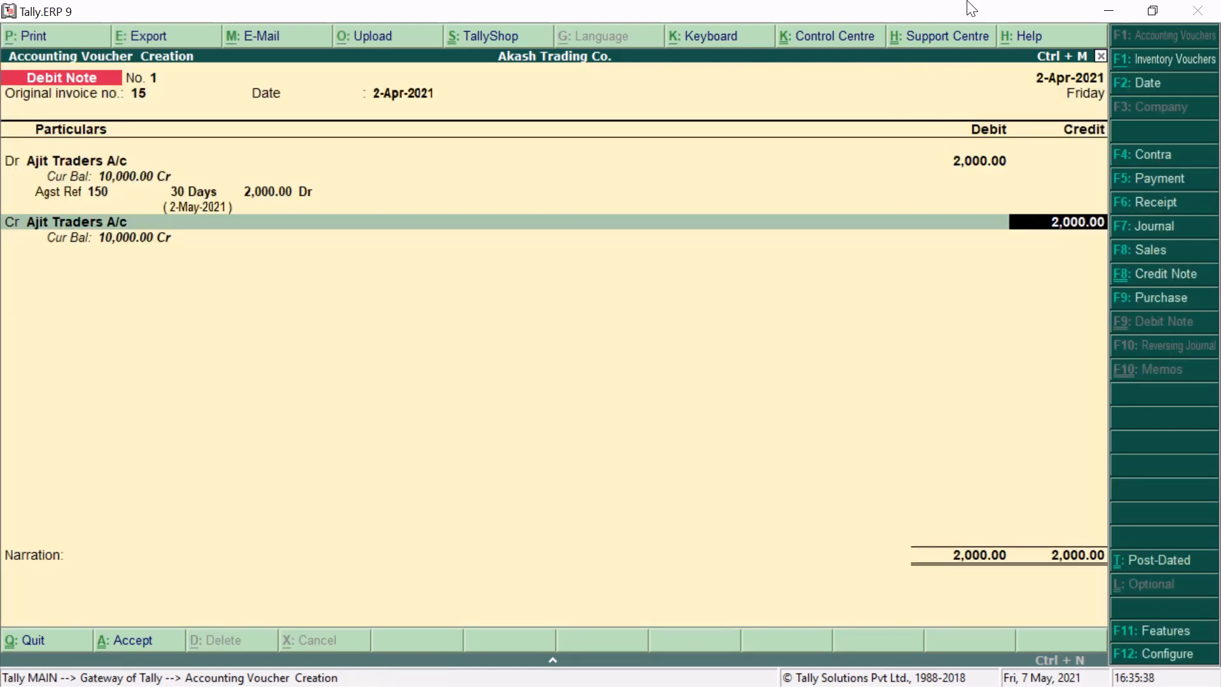
Step: Change the credited ledger to Purchases Return A/c for 2,000.00, skipping the inventory allocations
key("BackSpace")
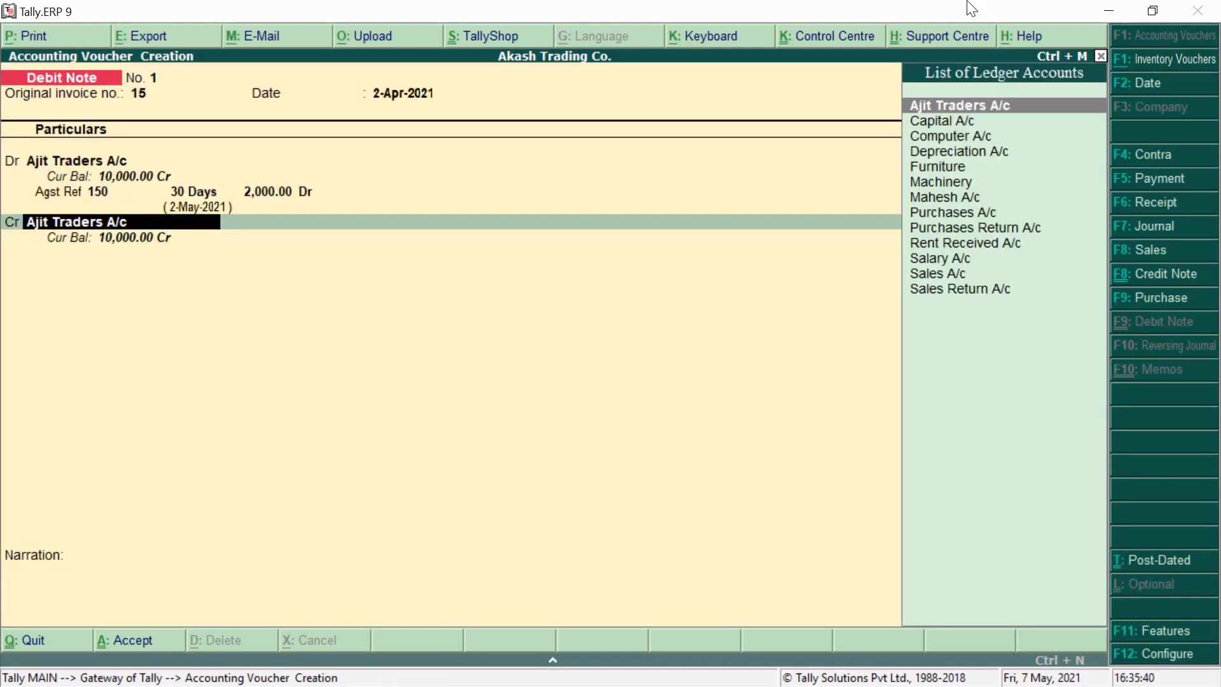
type("P")
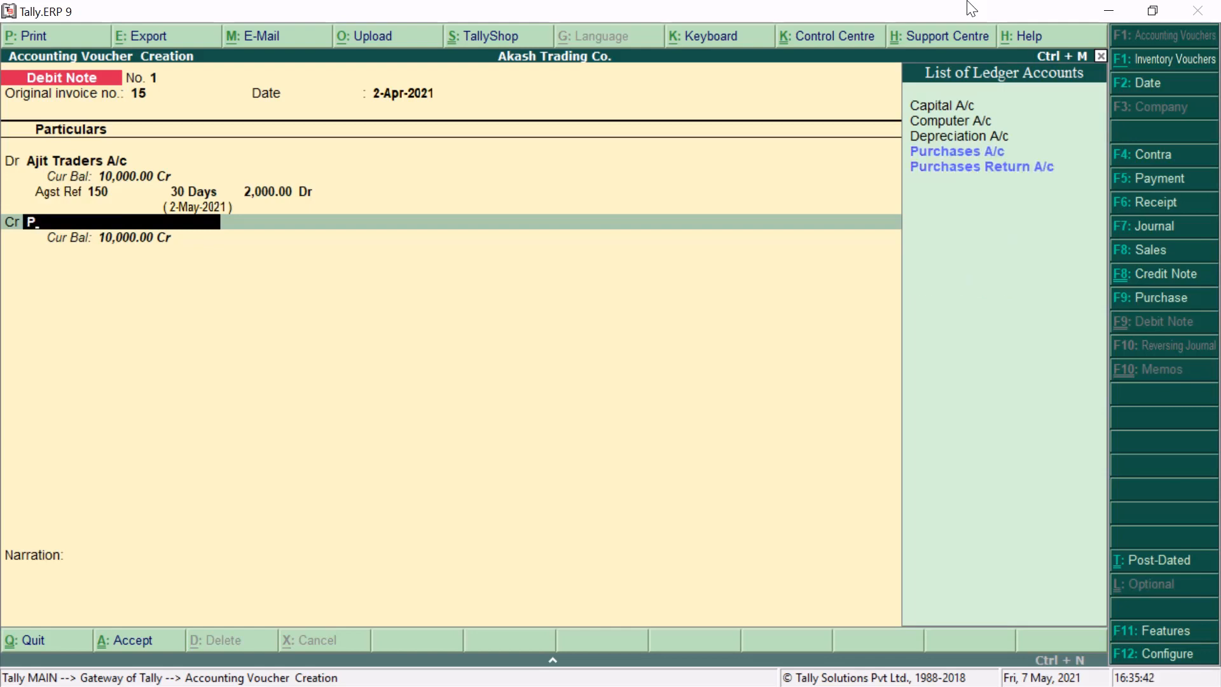
key("Down")
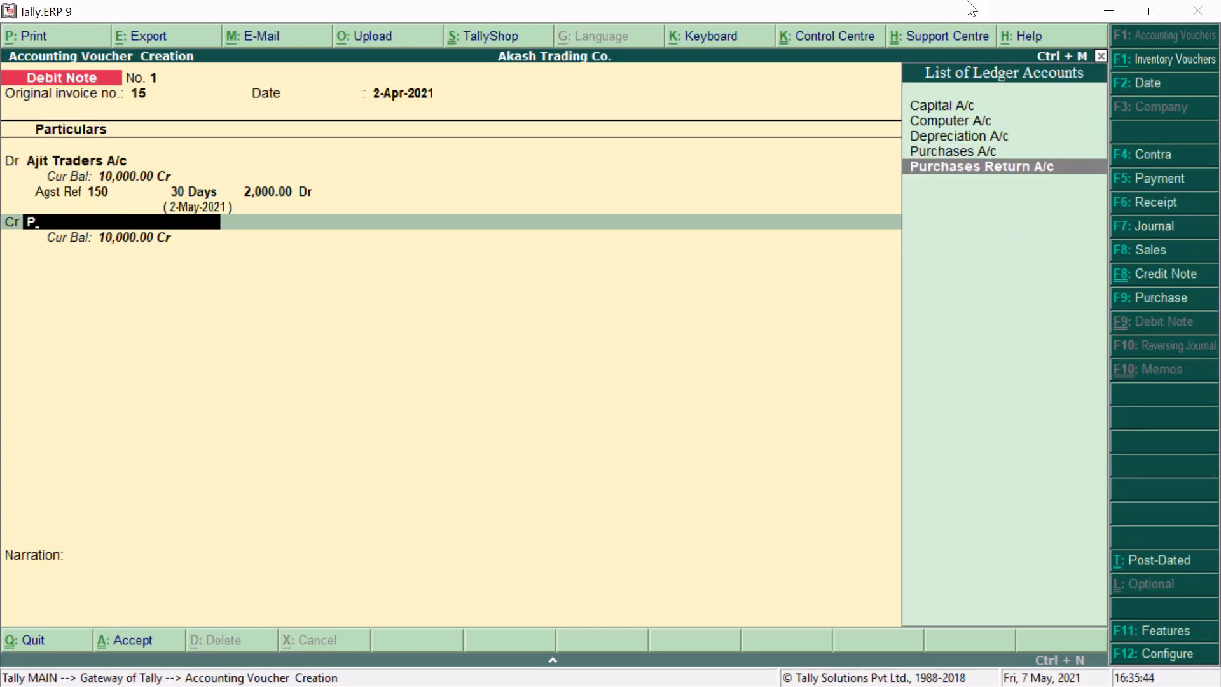
key("Return")
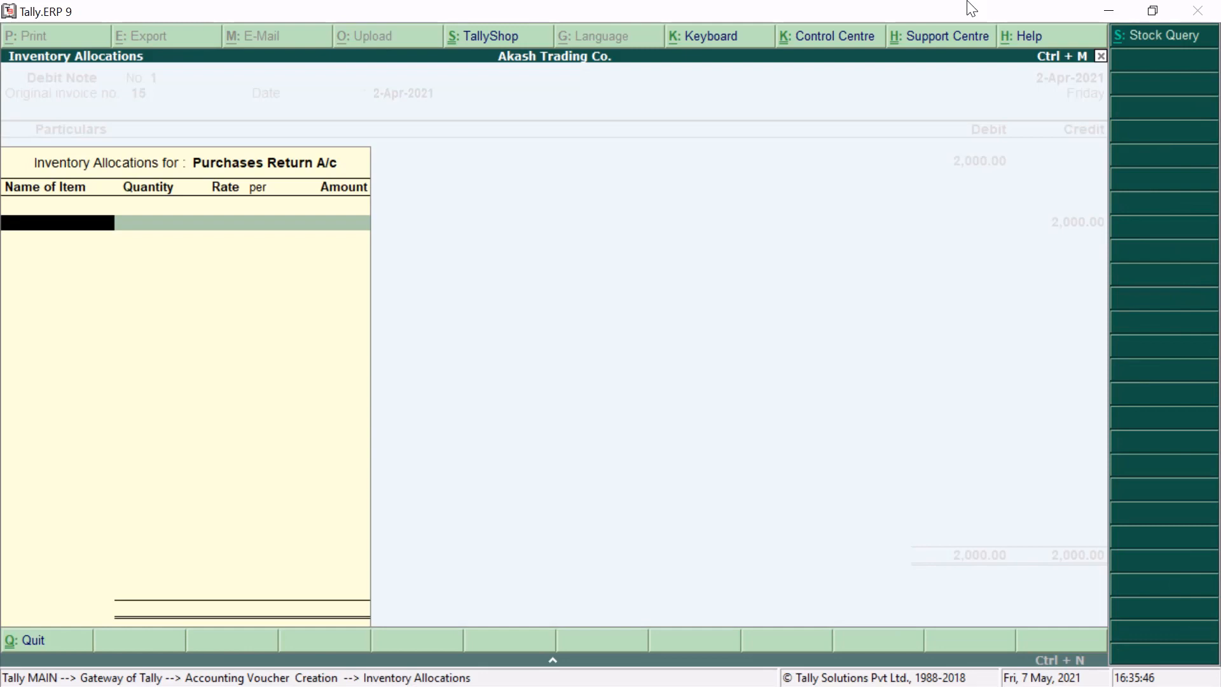
key("Escape")
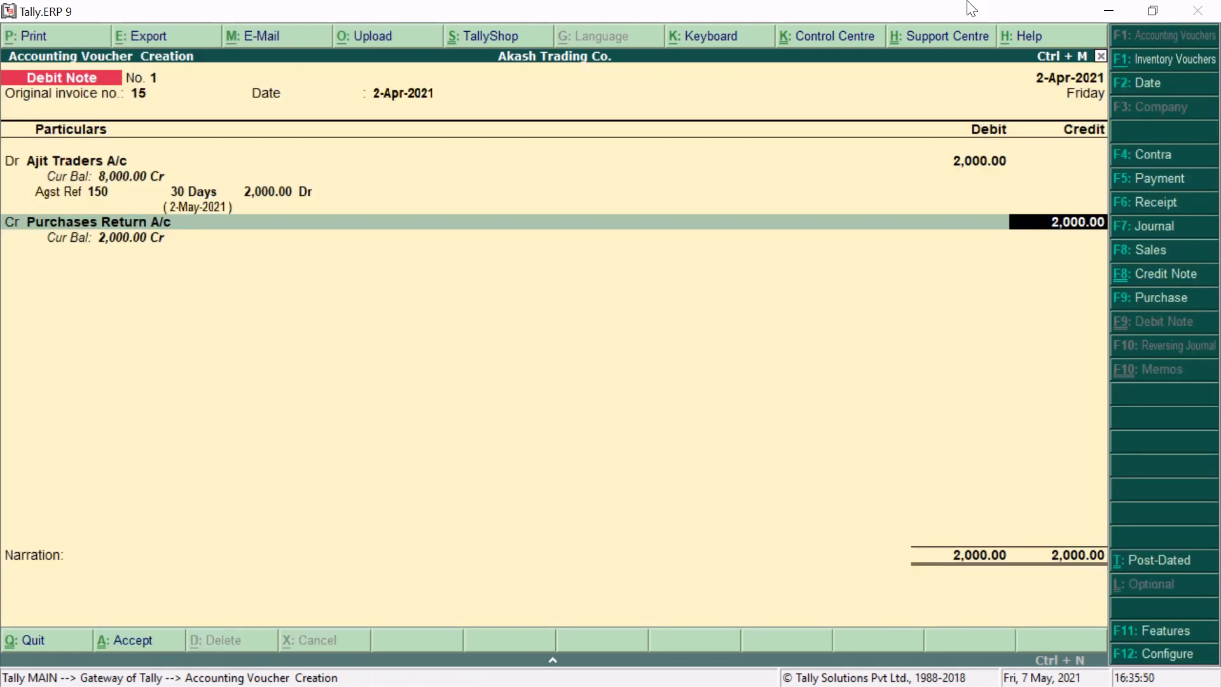
key("Return")
Step: Add the narration "being returned goods to Ajit Traders" to the debit note and save it
type("being")
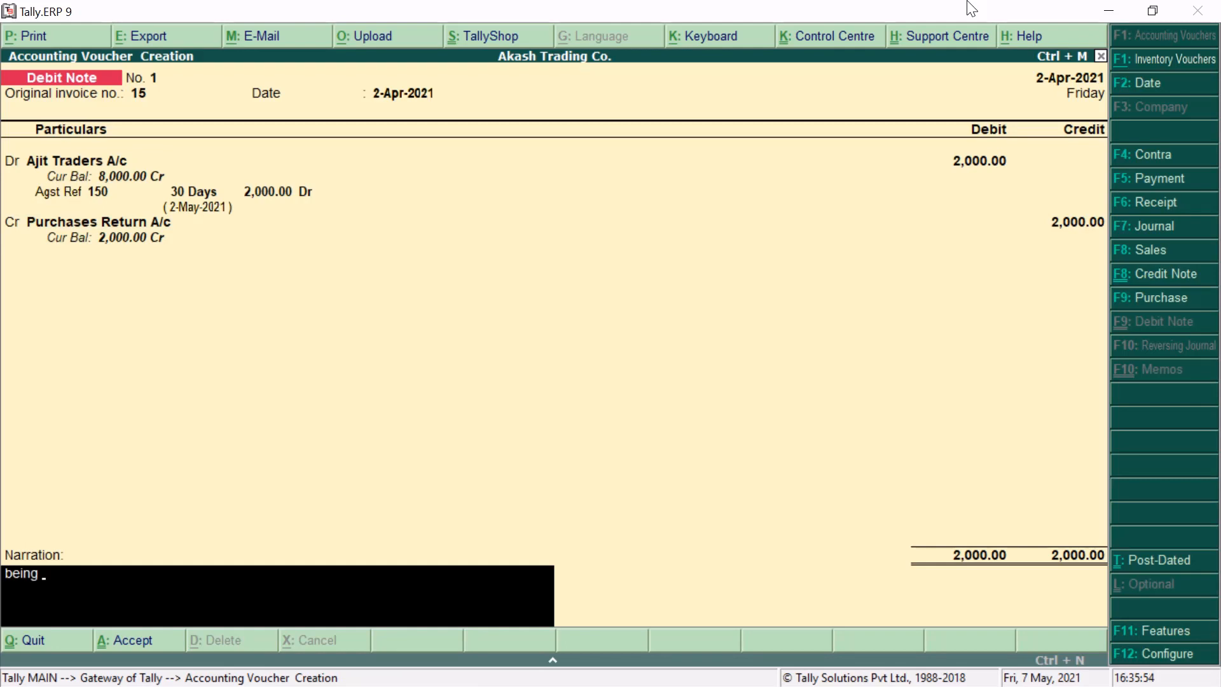
type(" returned goods to Ajit Traders")
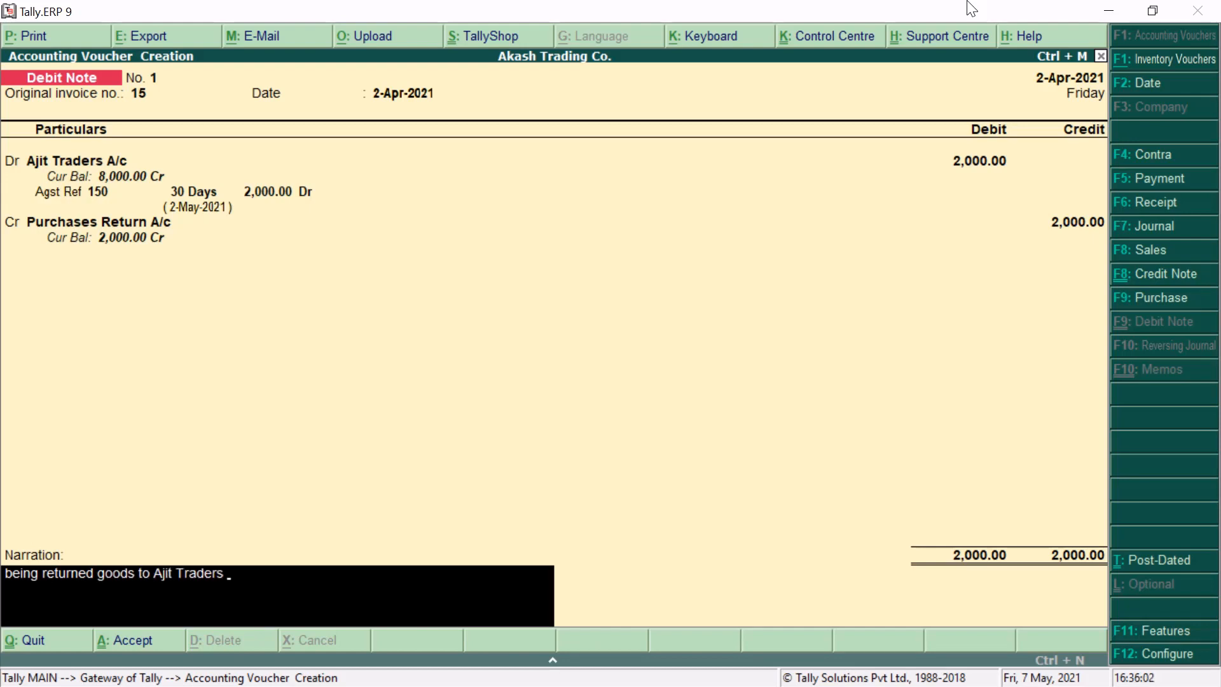
key("Return")
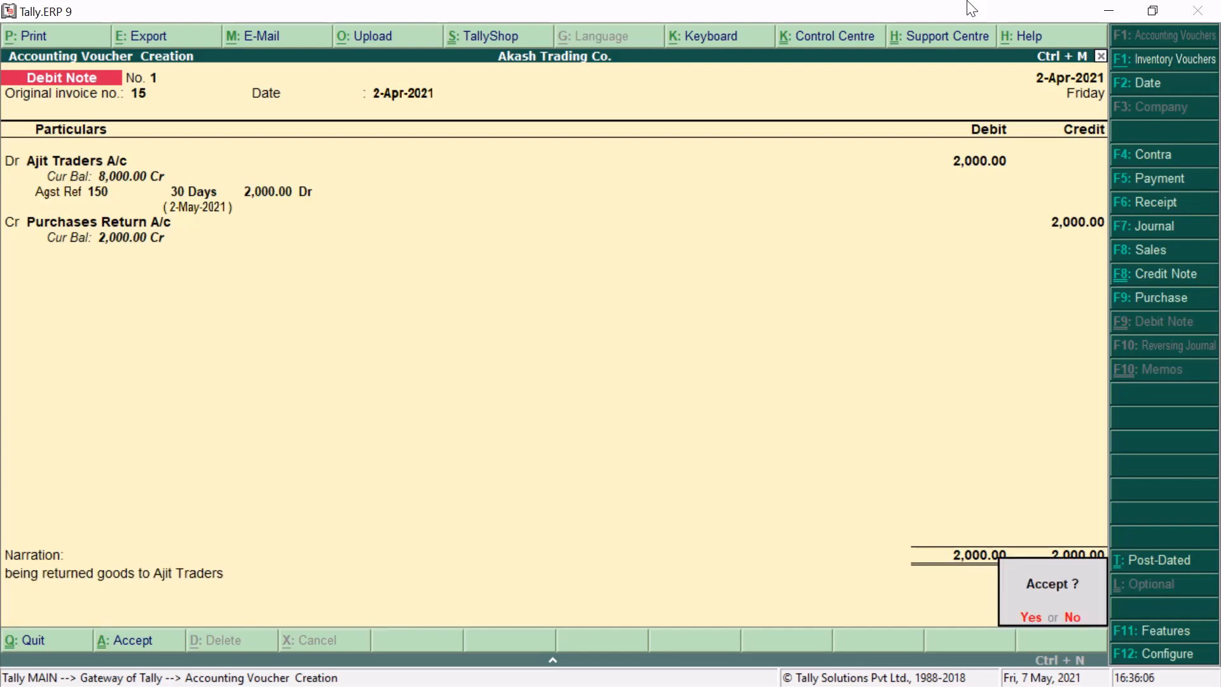
key("y")
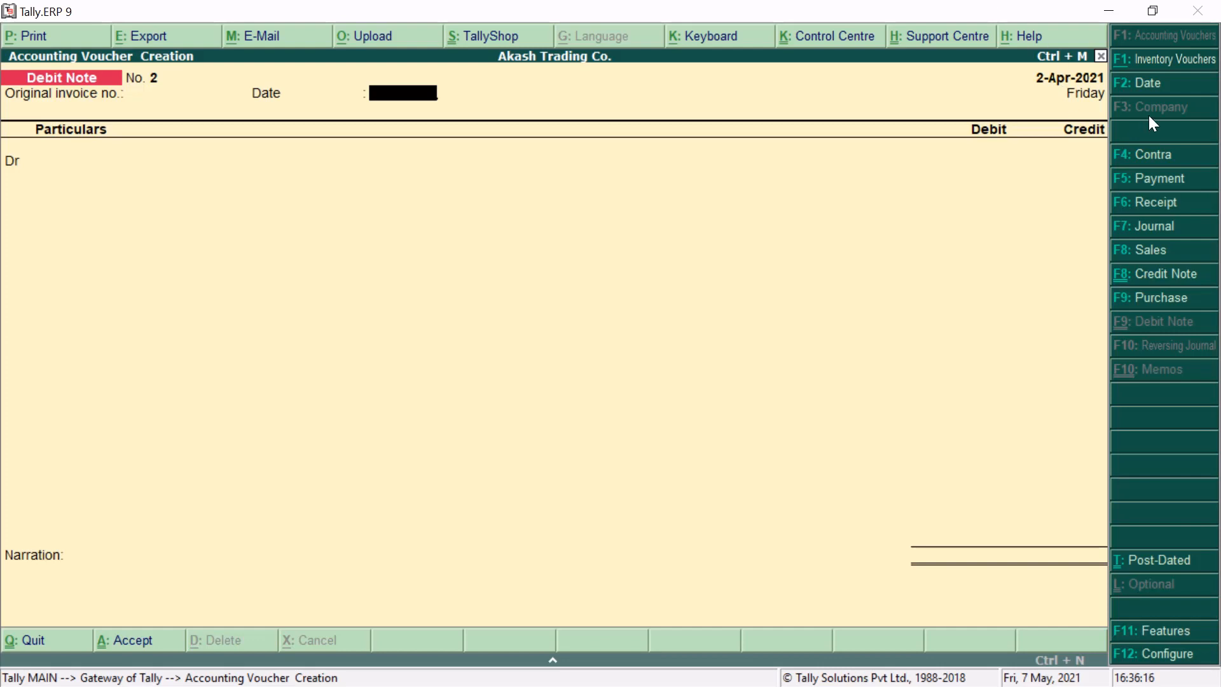
Step: Change the voucher date to 1-May-2021
left_click(1145, 84)
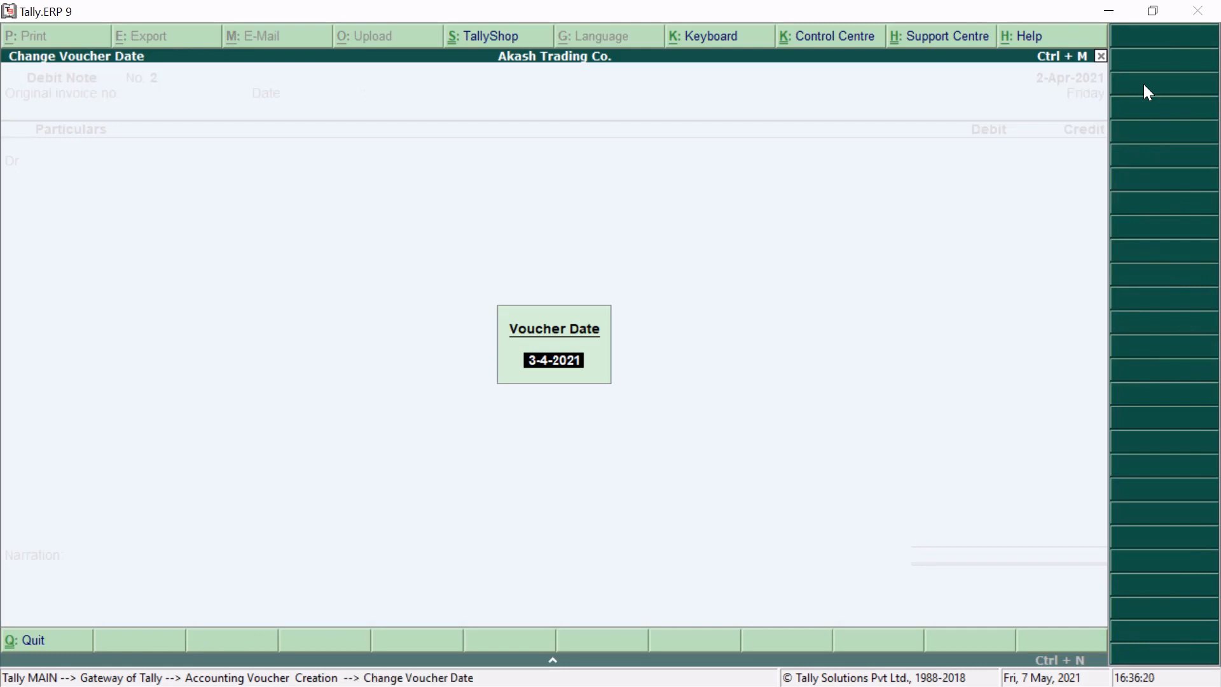
type("1-5")
key("Return")
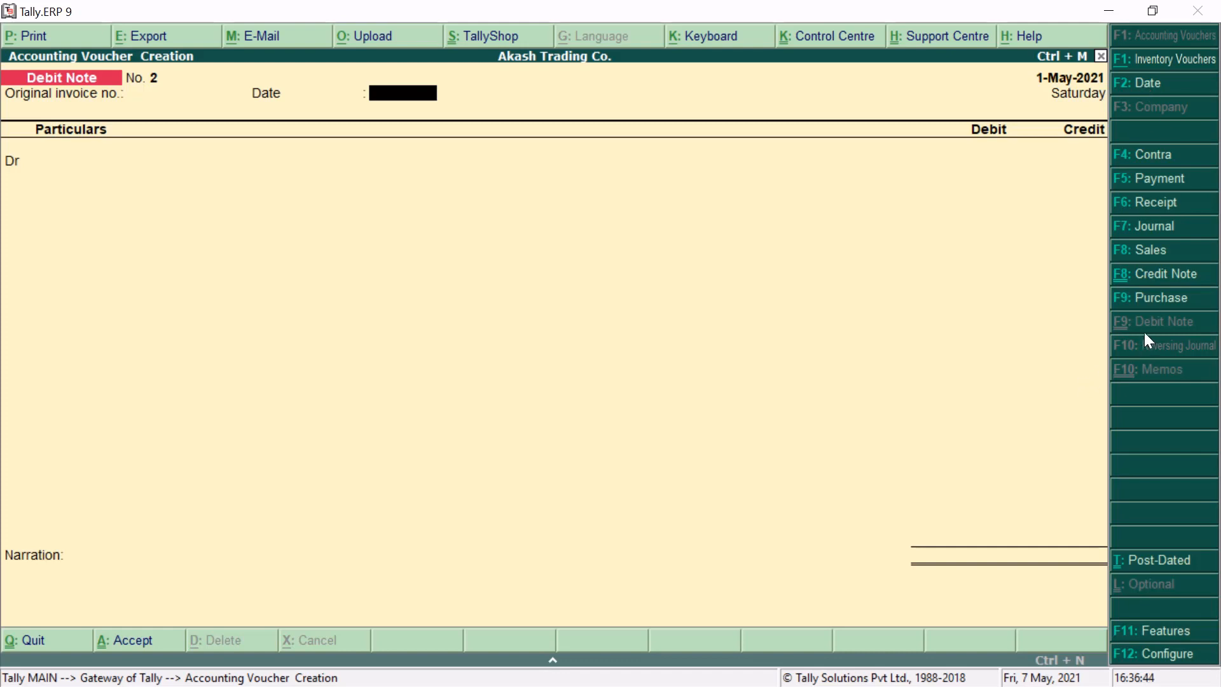
Step: Start a Sales voucher in debit/credit voucher mode with reference number 300
left_click(1146, 205)
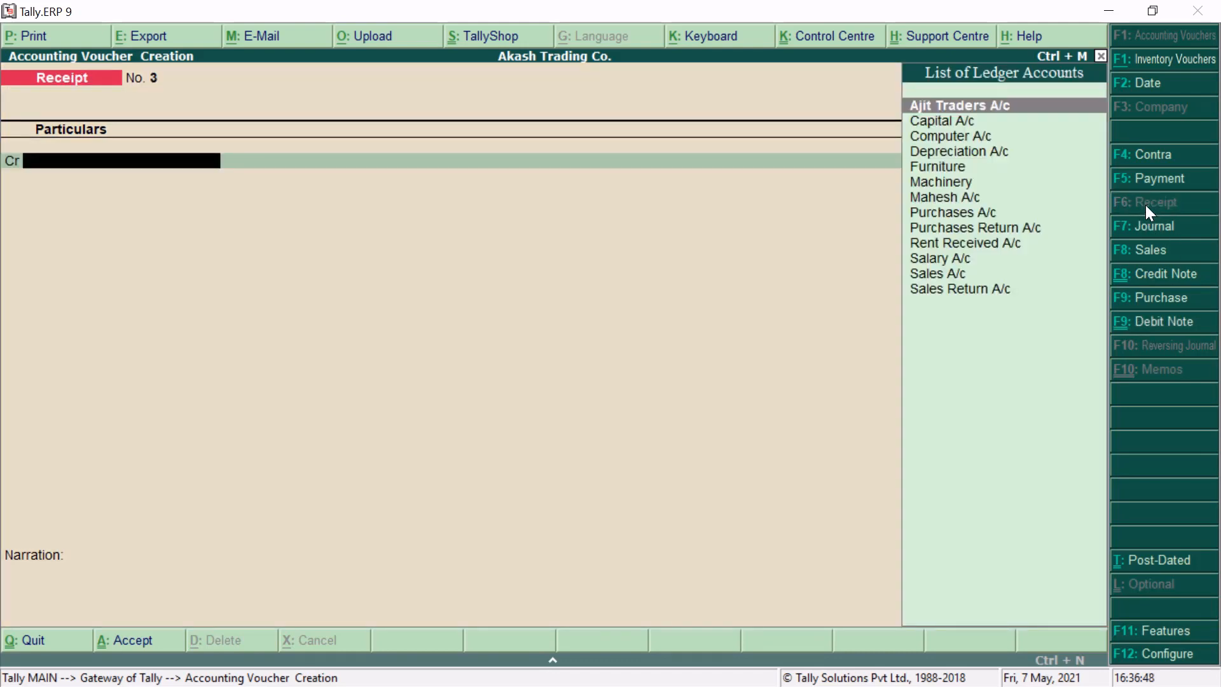
left_click(1149, 250)
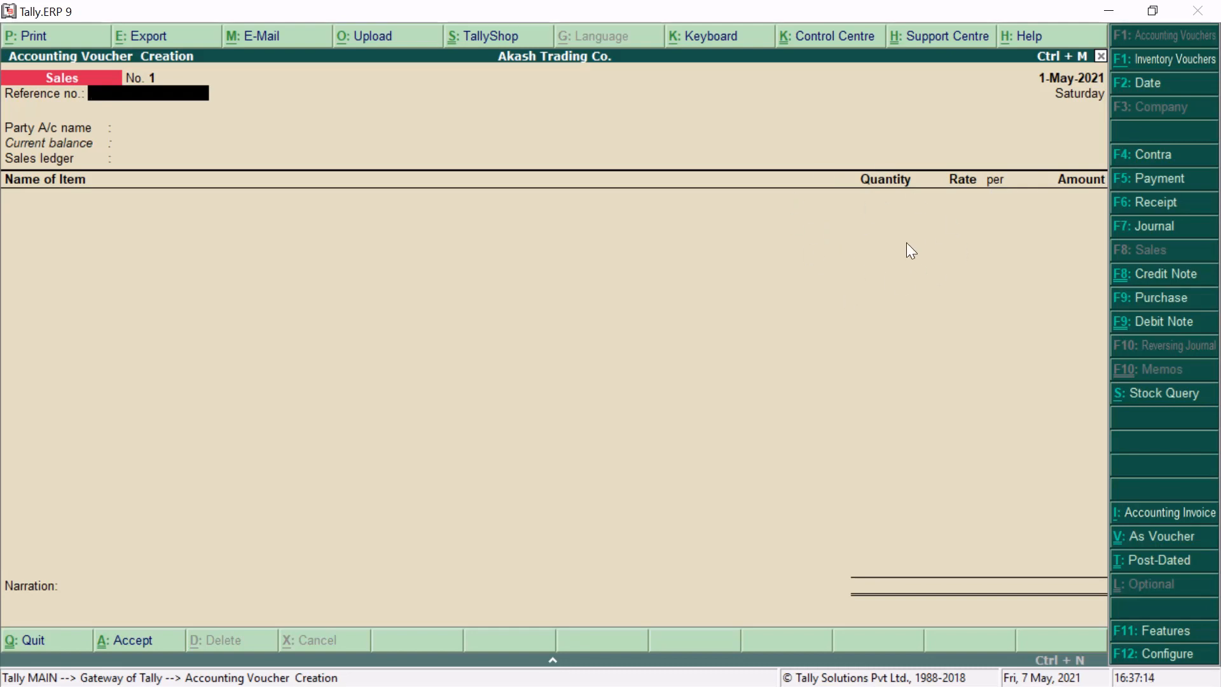
left_click(1150, 520)
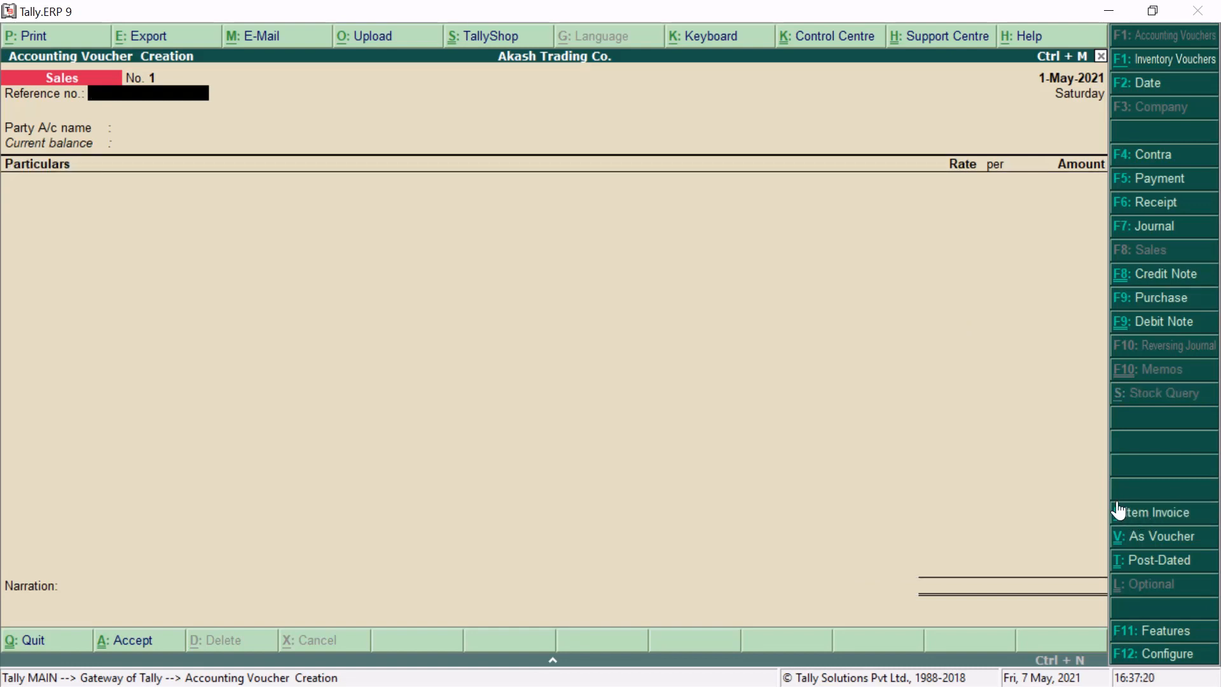
left_click(1170, 538)
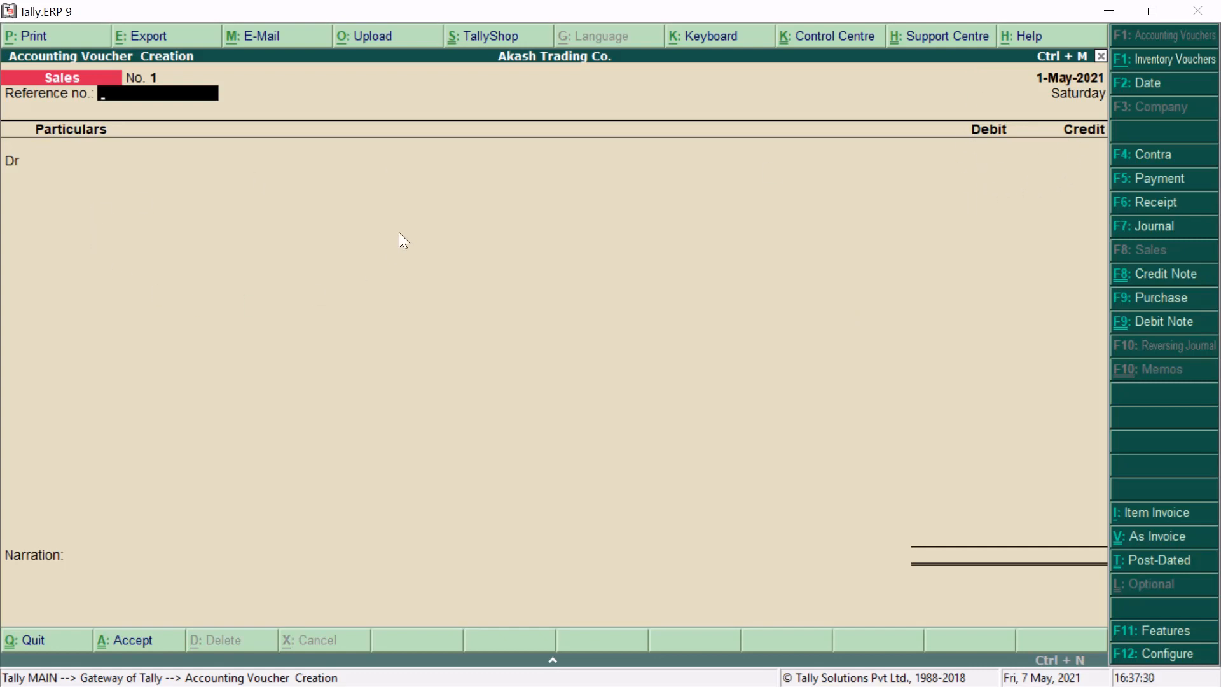
type("300")
key("Return")
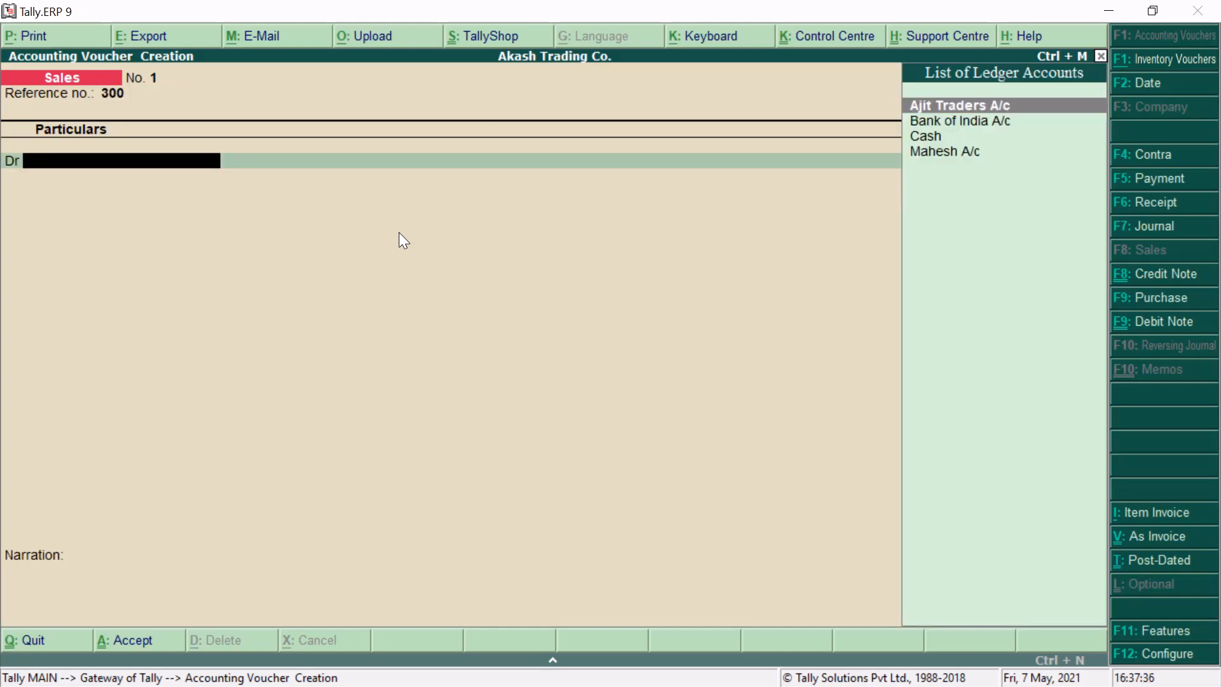
Step: Debit Cash with 8000 in the sales voucher, accepting the default buyer's details
key("Down")
key("Down")
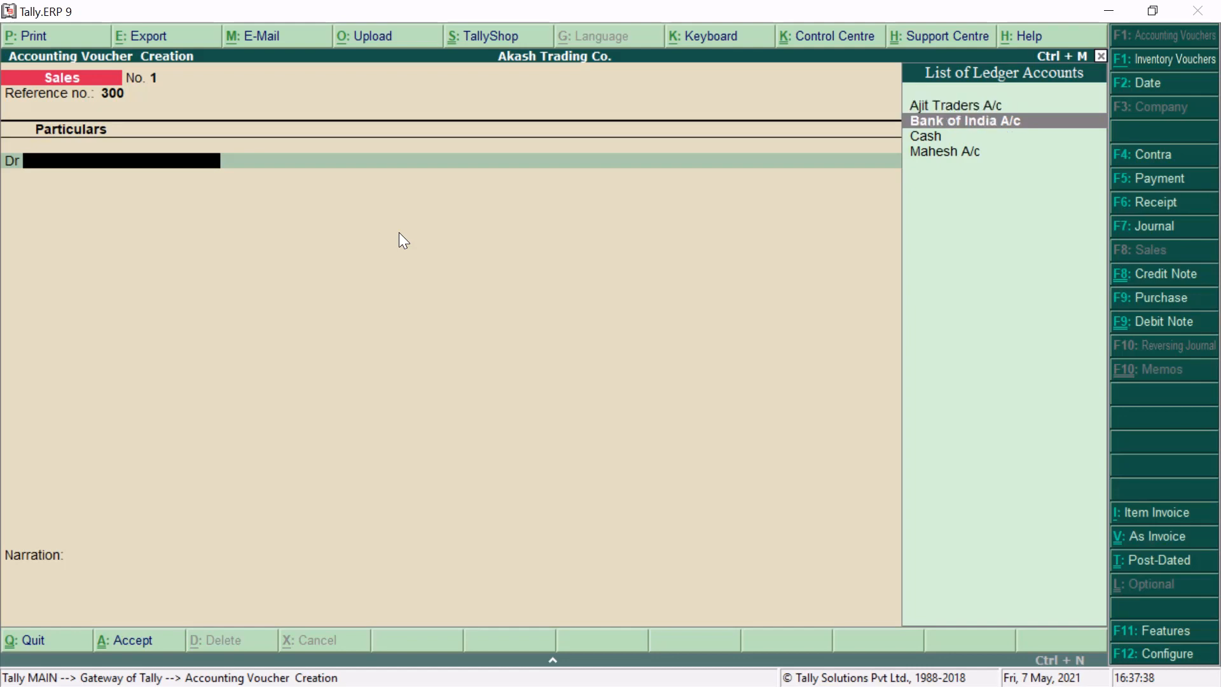
key("Return")
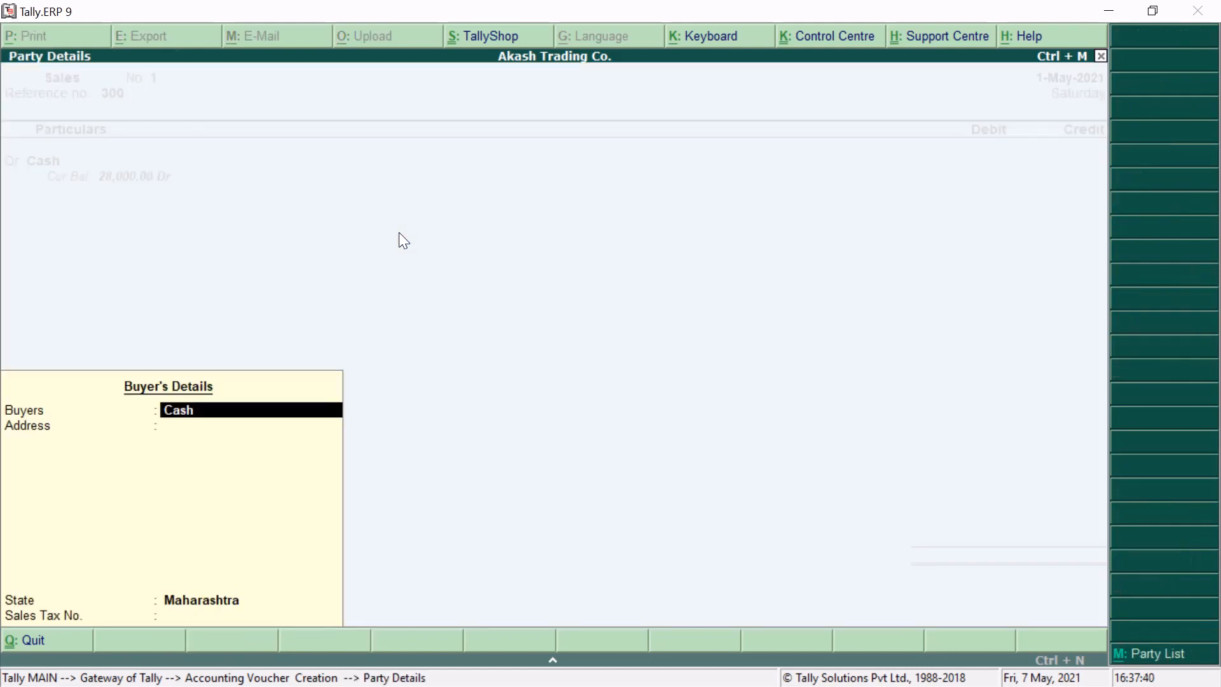
key("Return")
key("Return")
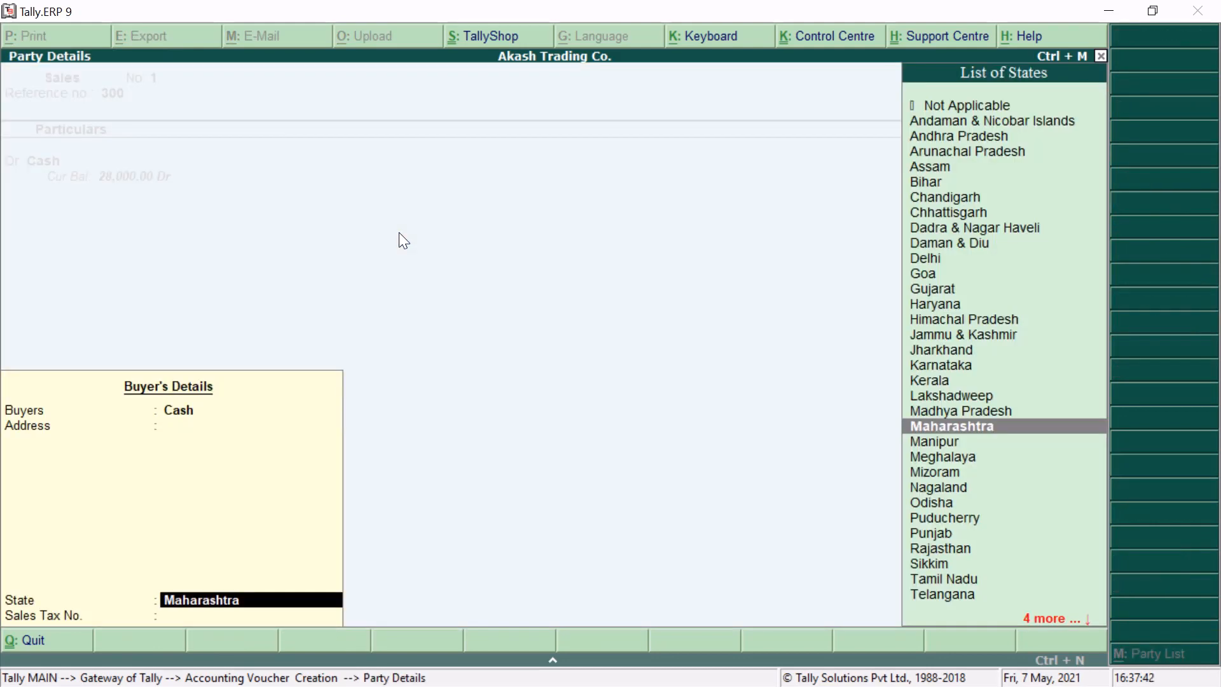
key("Return")
key("Return")
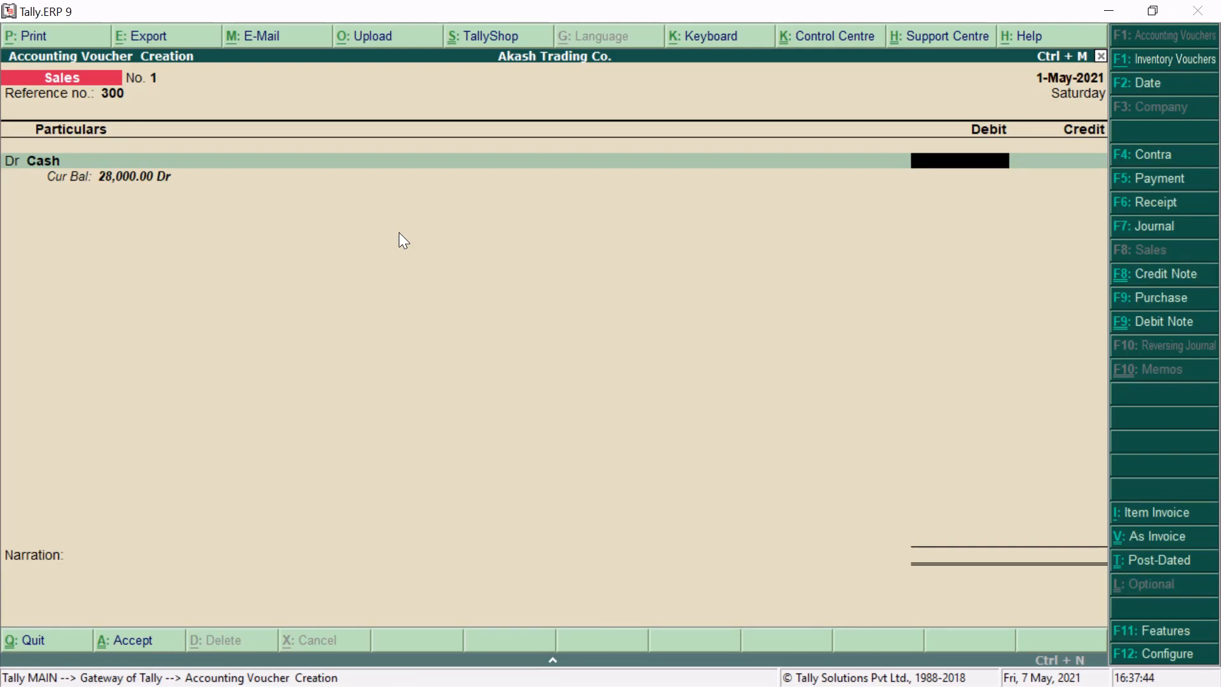
type("8000")
key("Return")
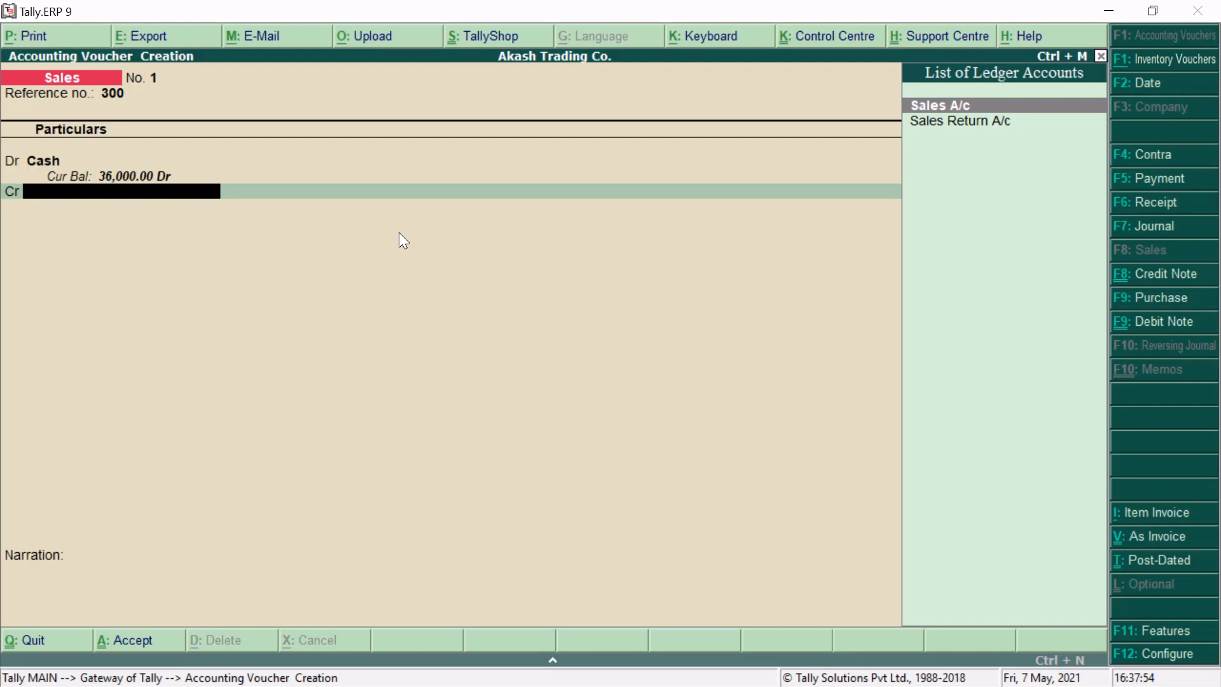
Step: Credit Sales A/c with 8,000.00 without inventory allocations, add the narration "being sold goods by cash" and save the voucher
key("Return")
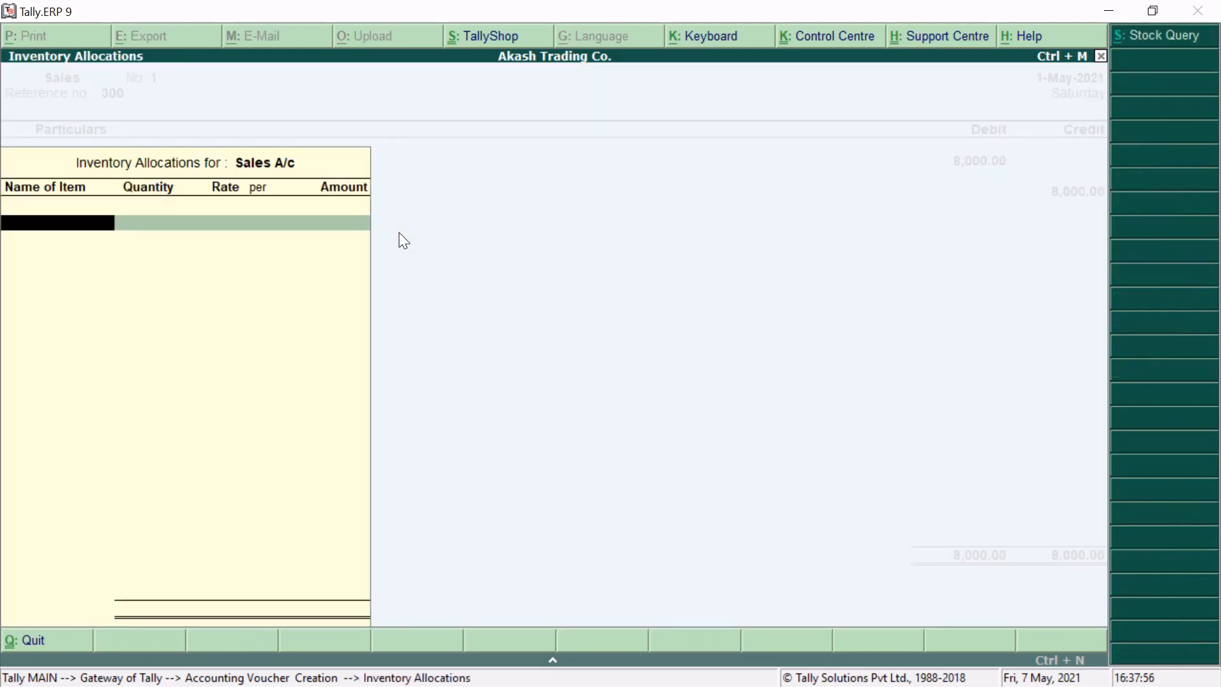
key("Return")
key("Return")
type("being sold goods by cash")
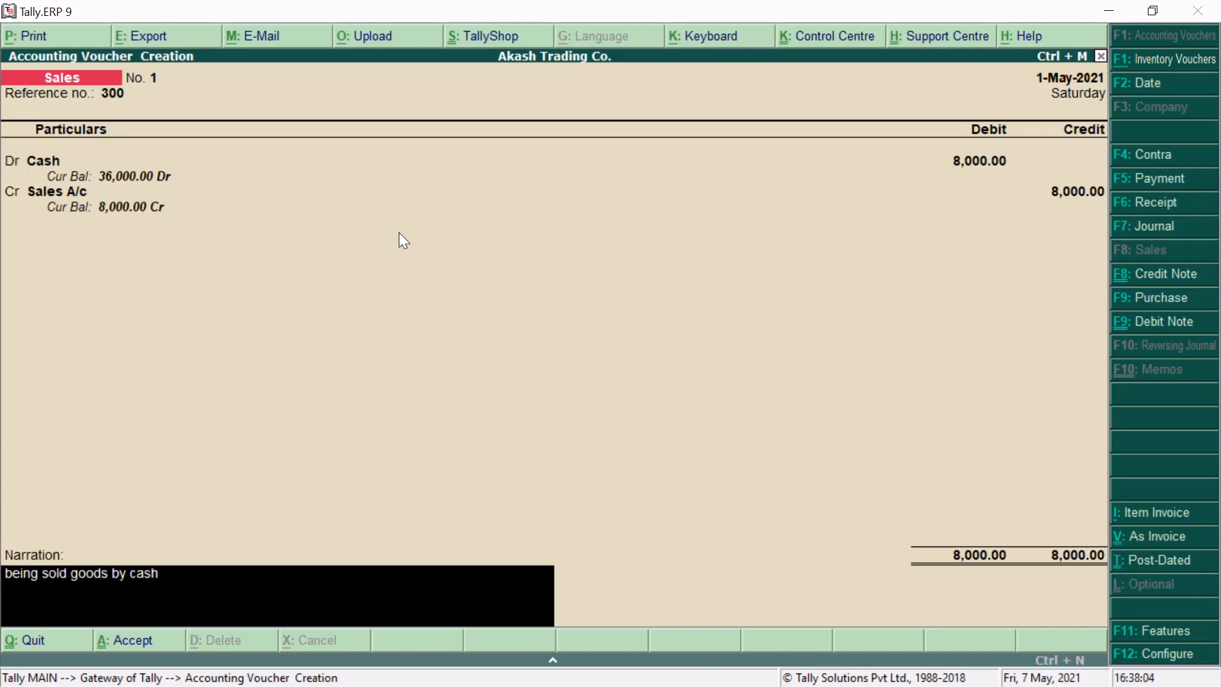
key("Return")
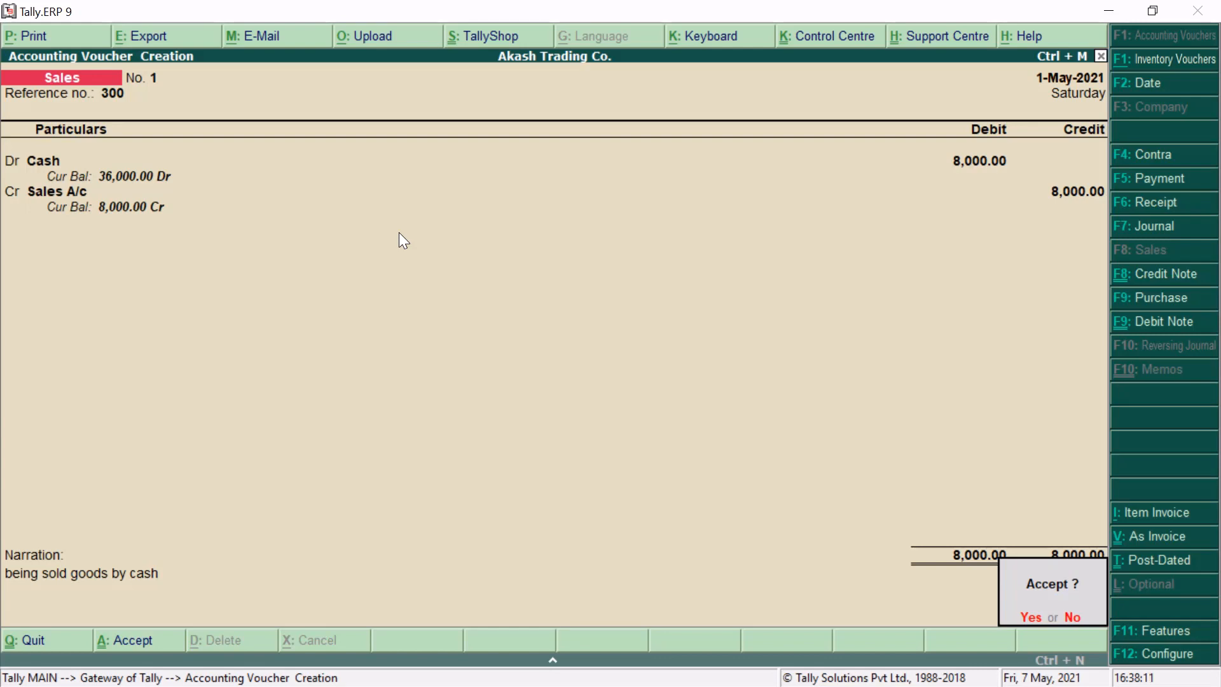
key("Return")
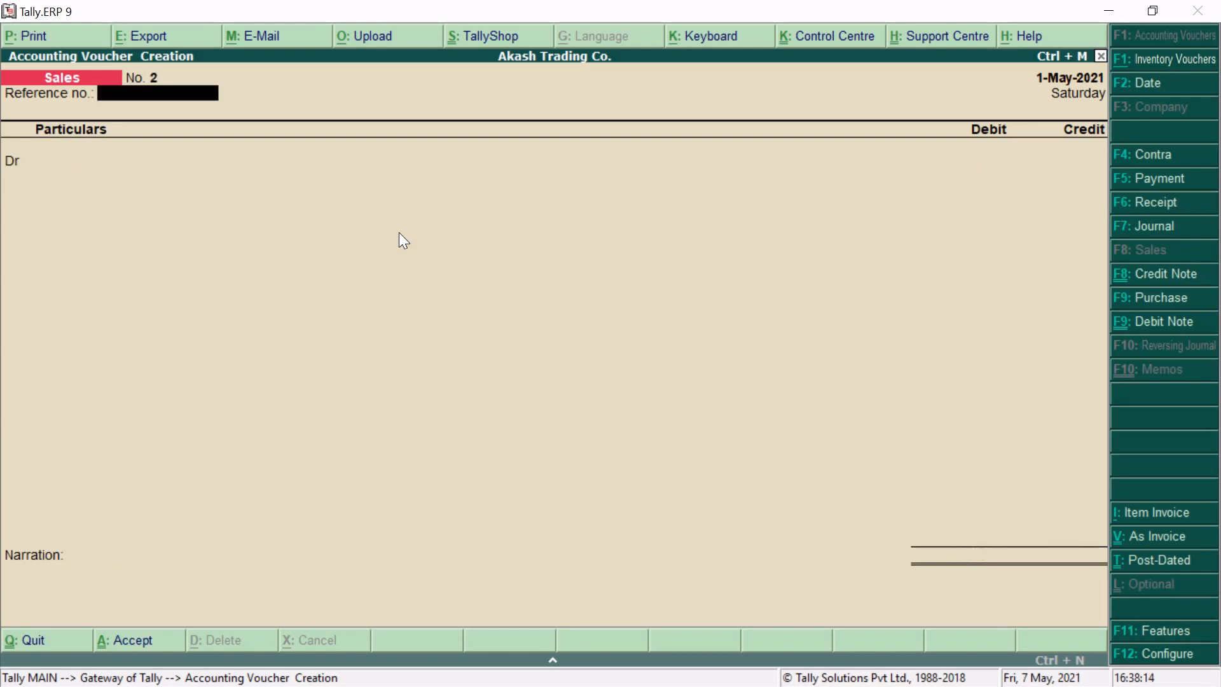
Step: Date the new sales voucher 2-May-2021 and enter reference number 350
left_click(1139, 90)
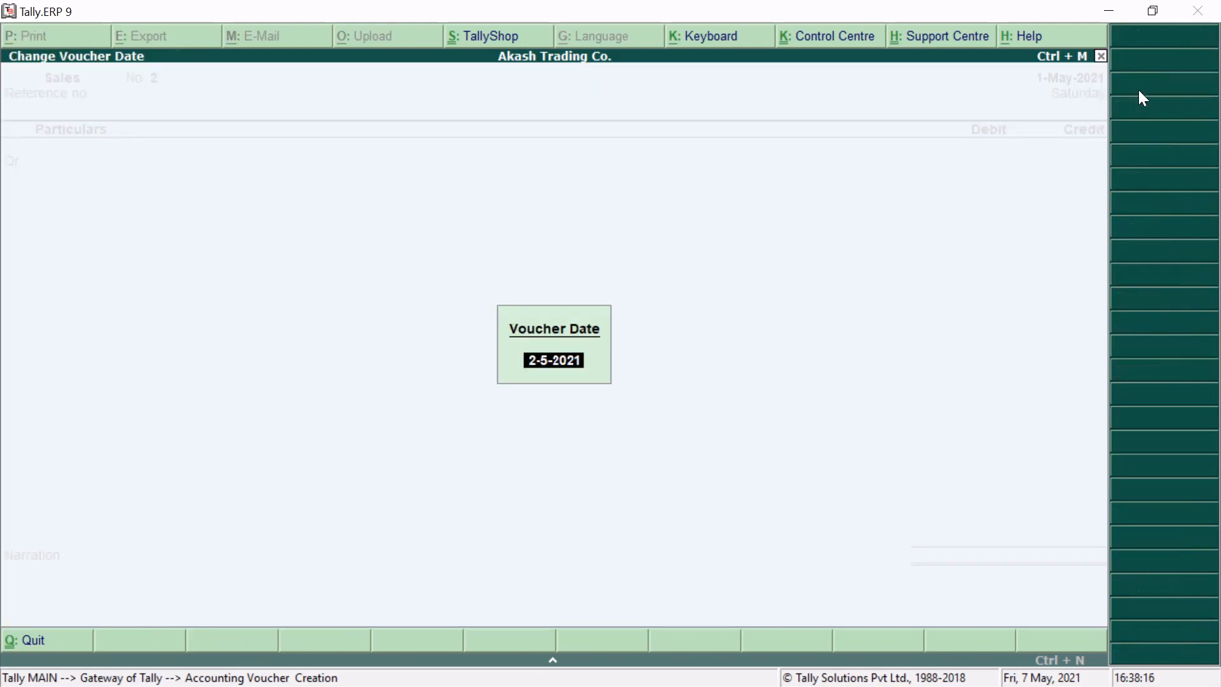
key("Return")
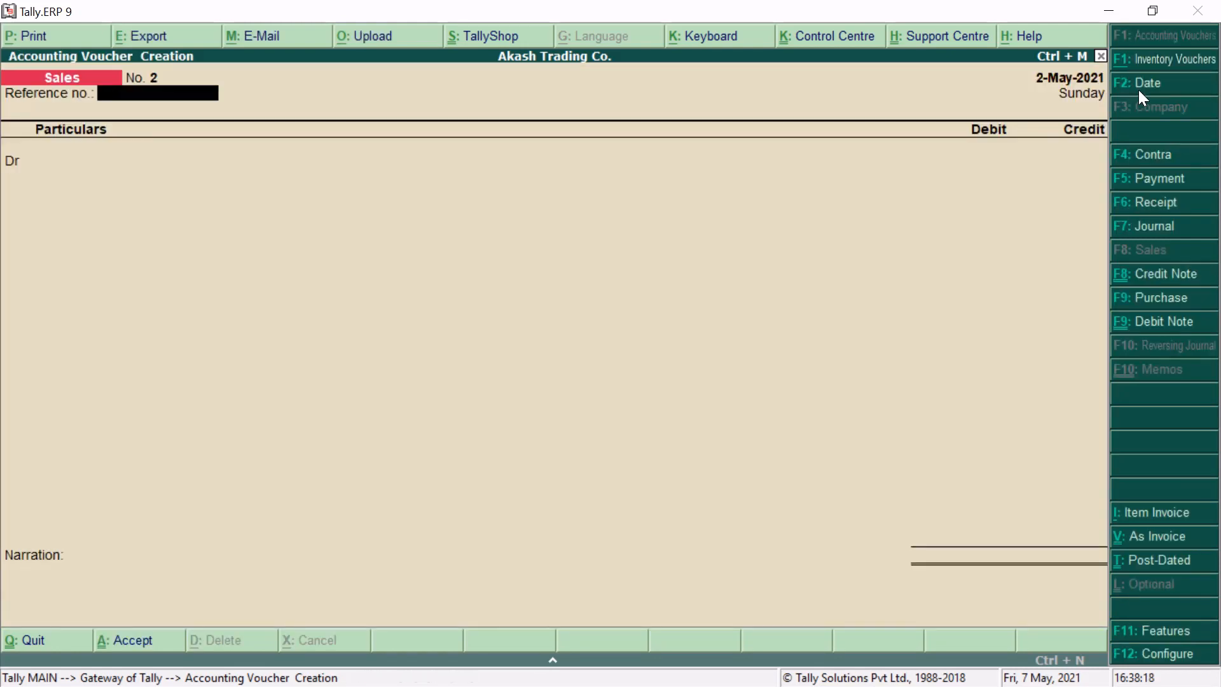
type("350")
key("Return")
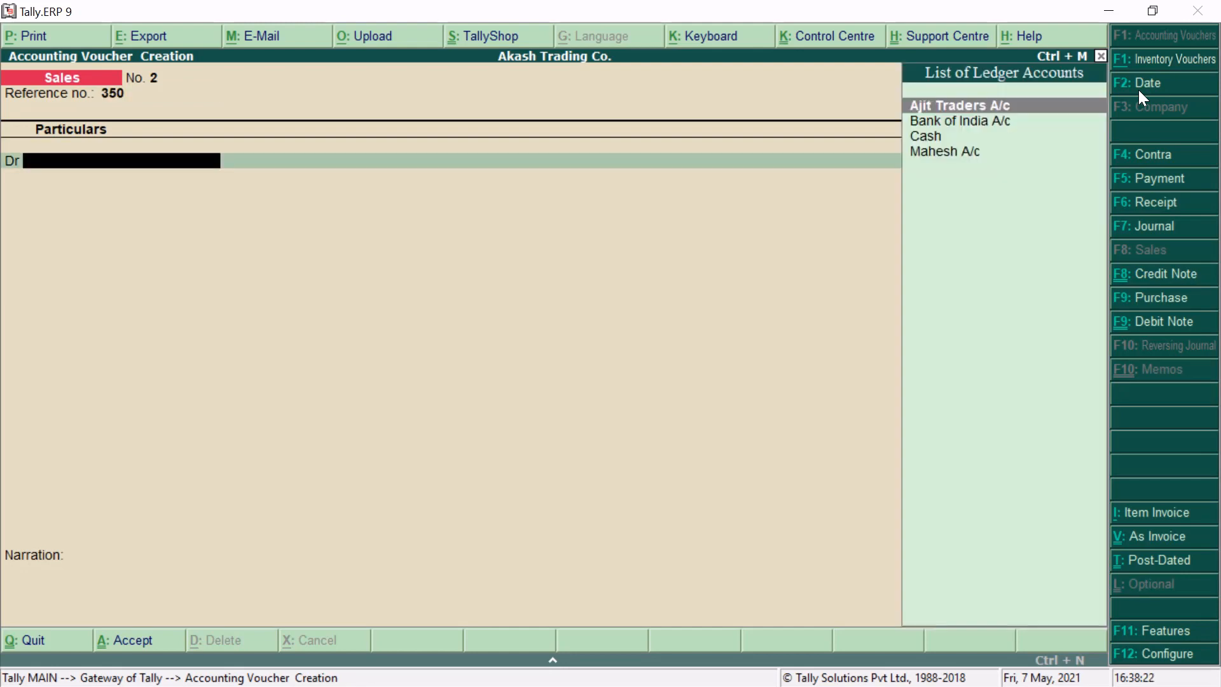
key("Down")
key("Down")
key("Down")
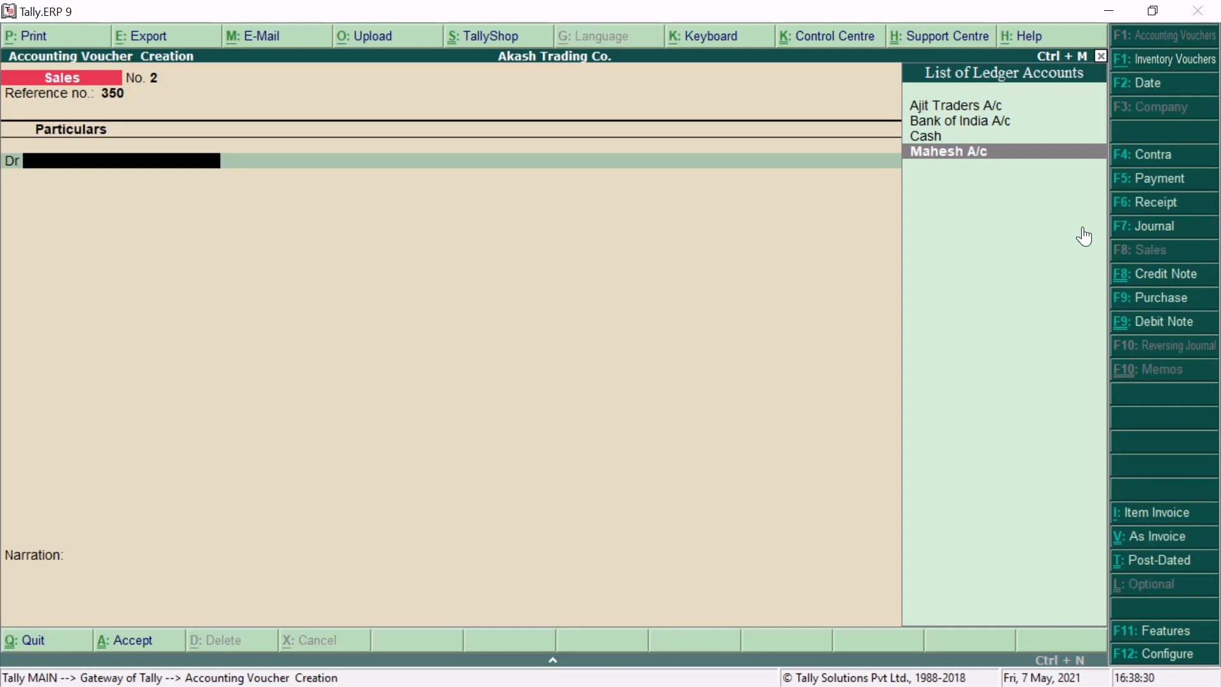
left_click(1161, 301)
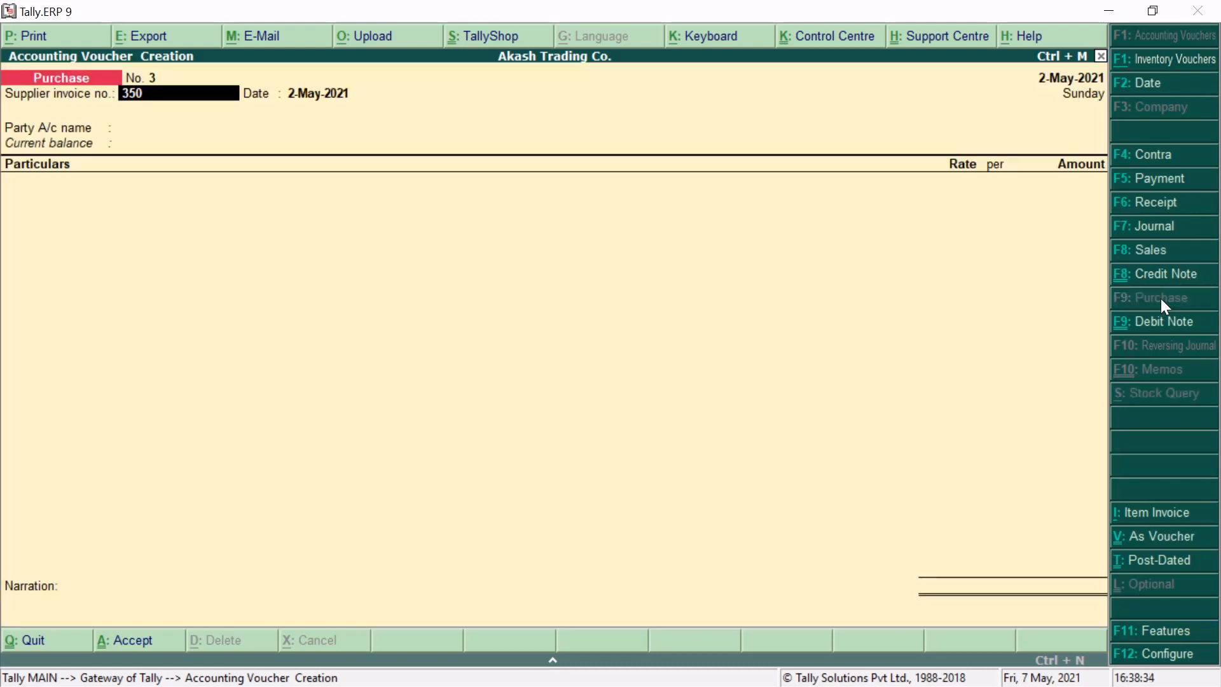
left_click(1156, 252)
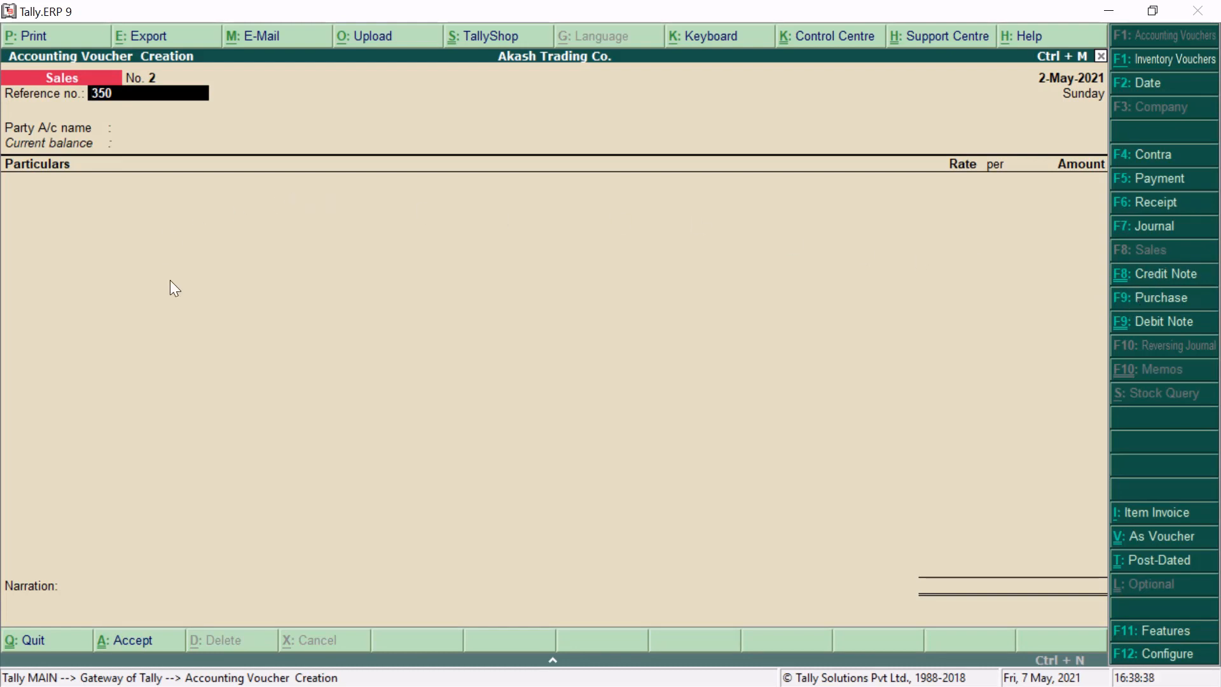
left_click(1152, 541)
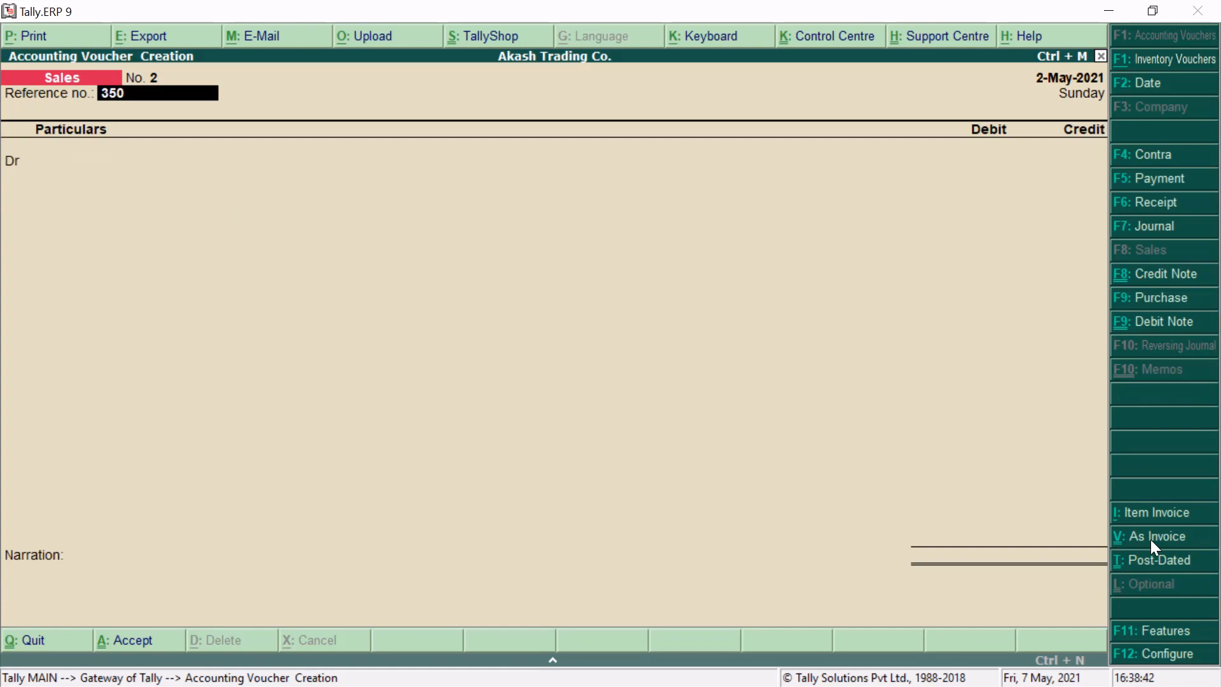
key("Return")
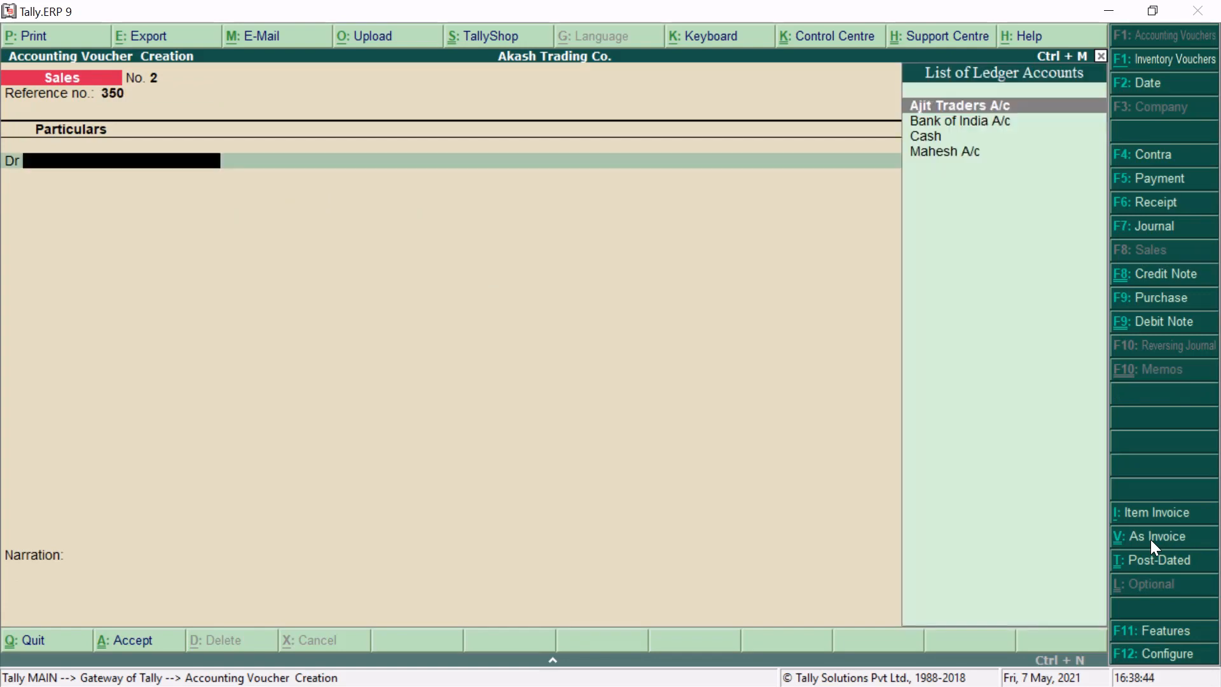
Step: Debit the individual credit customer's ledger with 20,000 in the sales voucher, accepting the default buyer's details
key("Down")
key("Down")
key("Down")
key("Return")
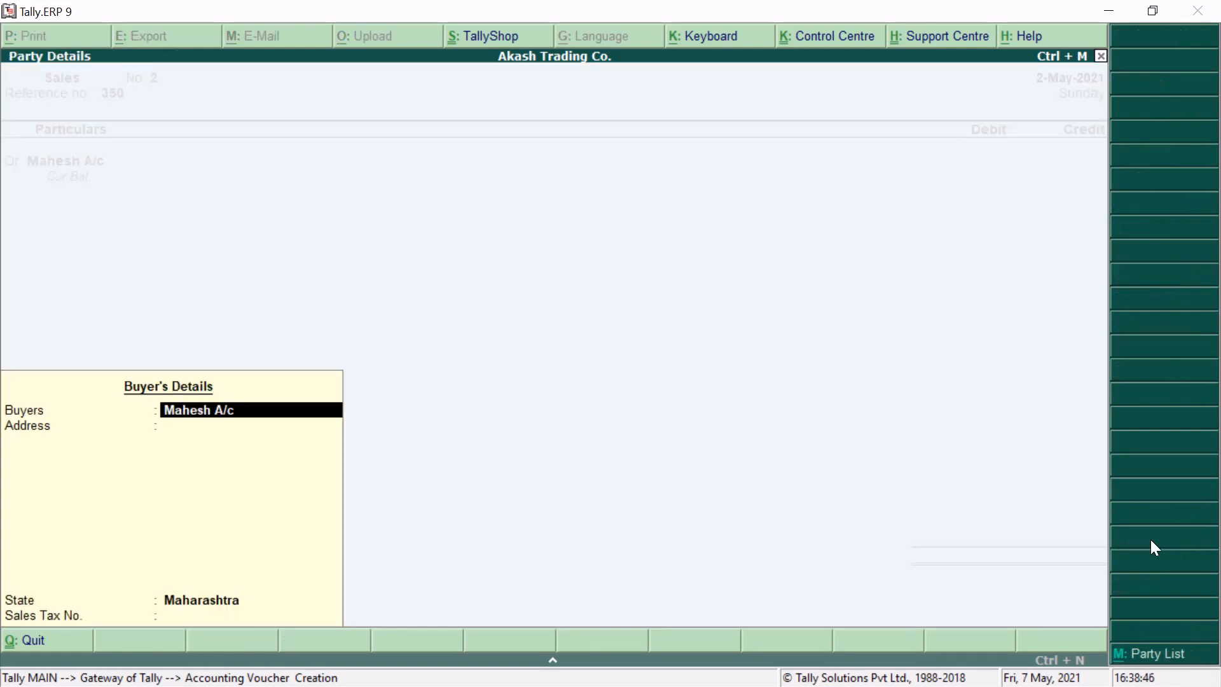
key("Return")
key("Return")
key("Return")
key("Return")
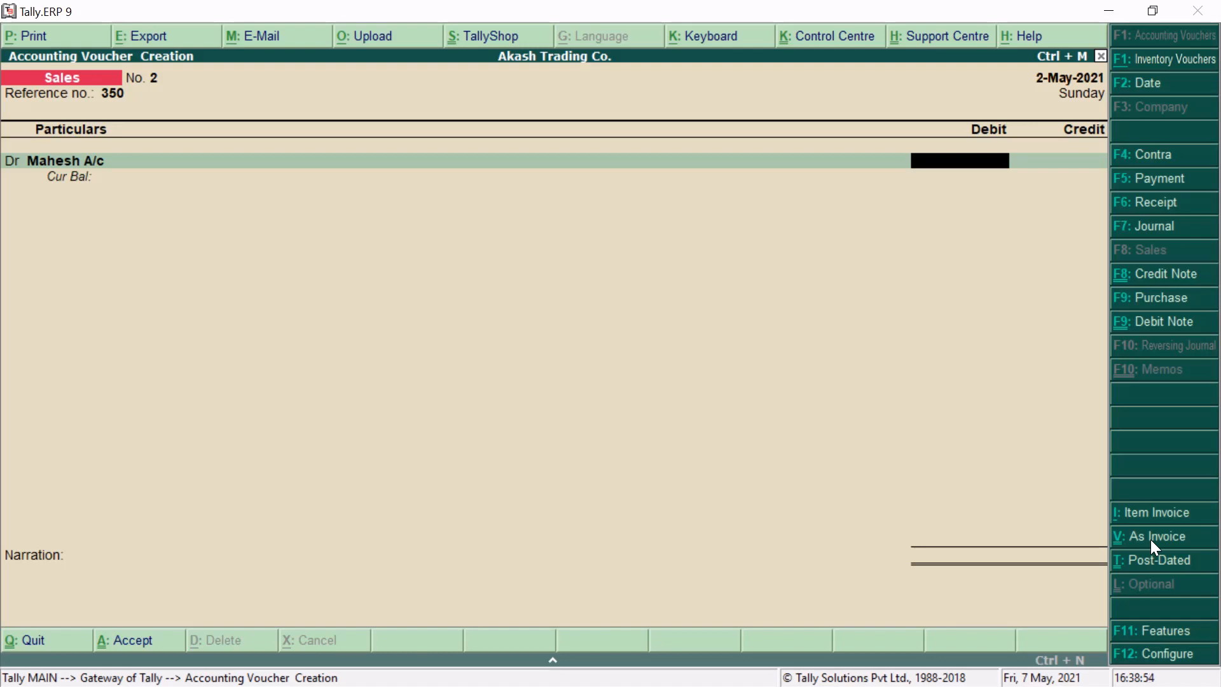
type("20,000")
key("Return")
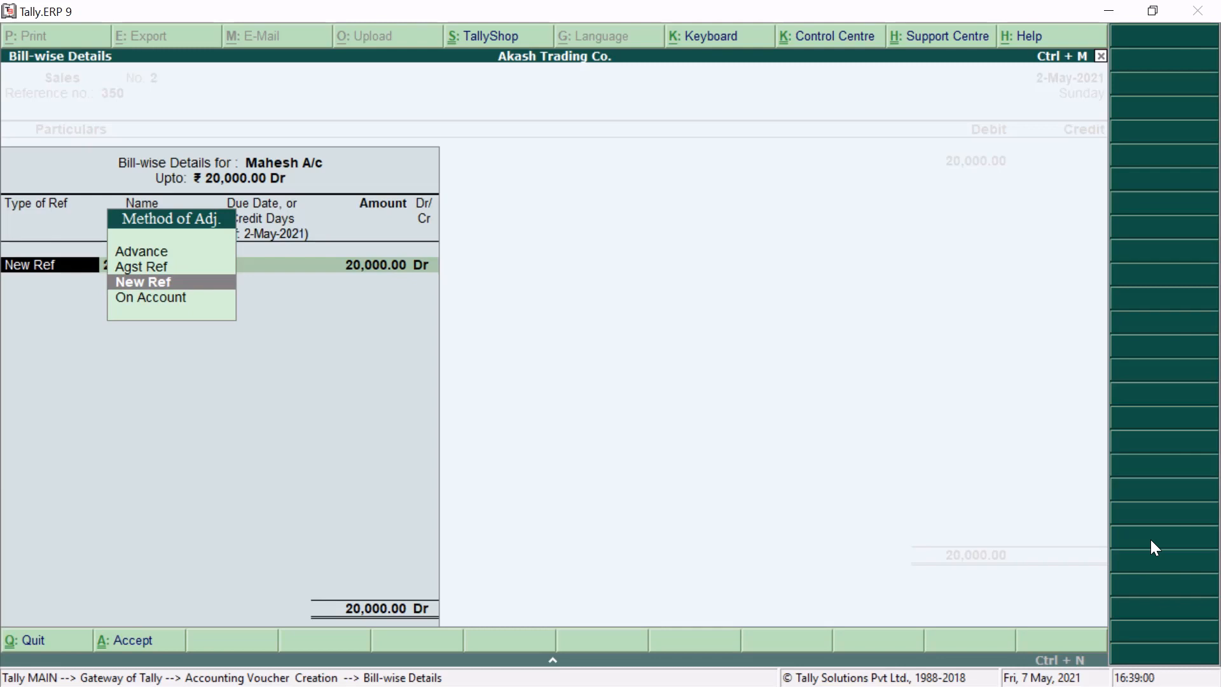
Step: Record the customer's 20,000.00 debit as New Ref 350 with a credit period of 30 days in the bill-wise details
key("Return")
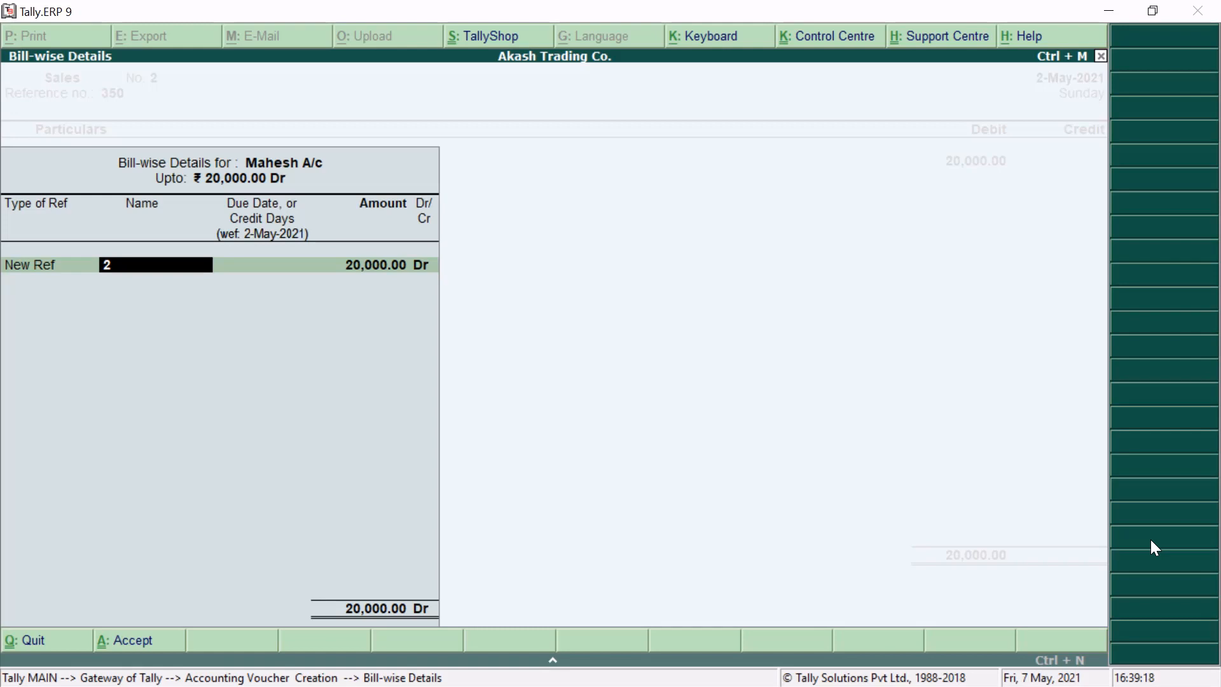
type("350")
key("Return")
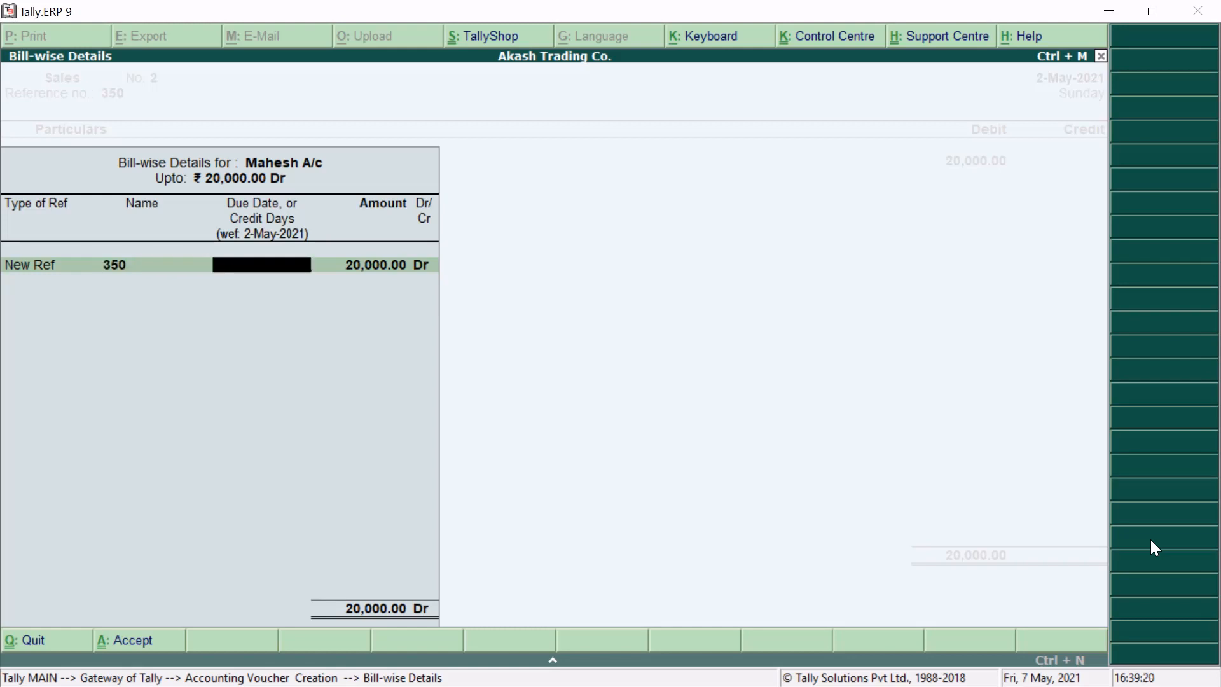
type("30")
key("Return")
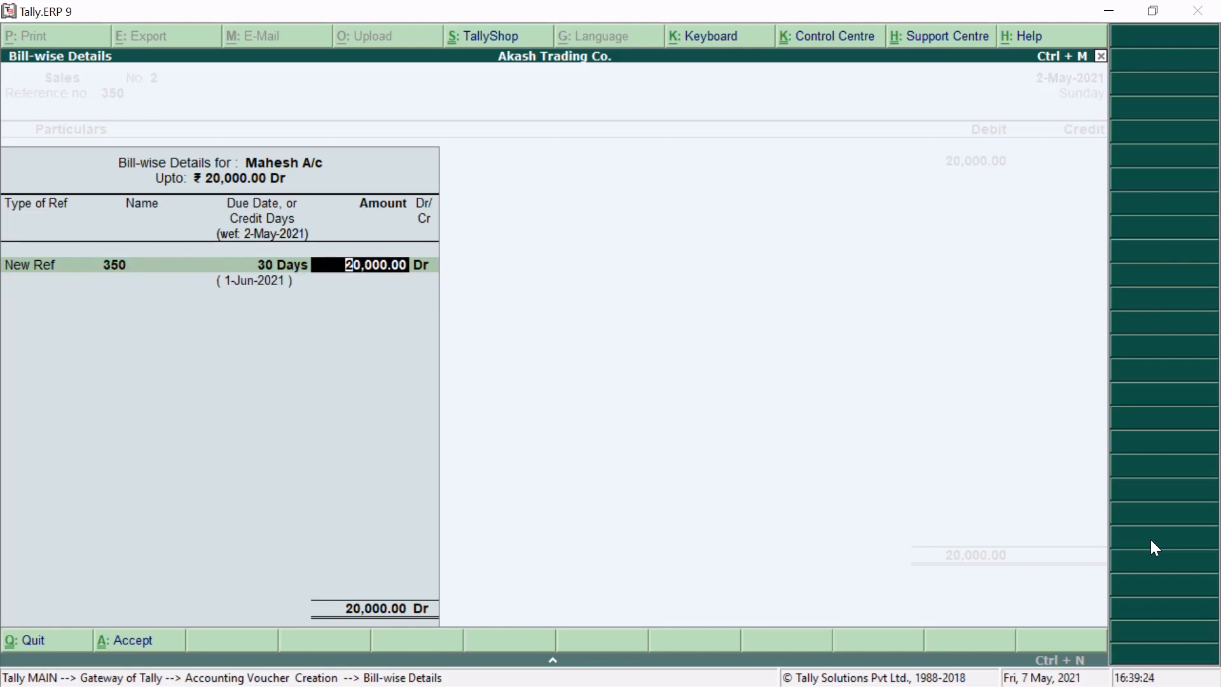
key("Return")
key("Return")
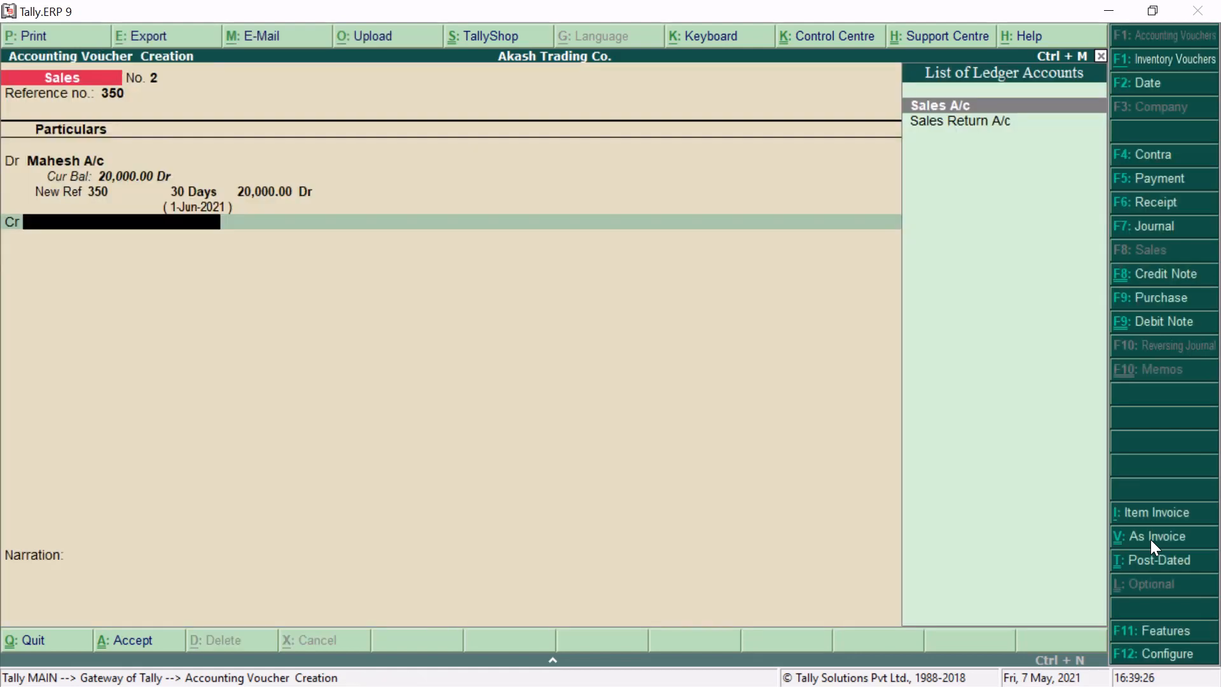
Step: Credit Sales A/c with 20,000.00 in sales voucher 350 without entering inventory allocations
key("Return")
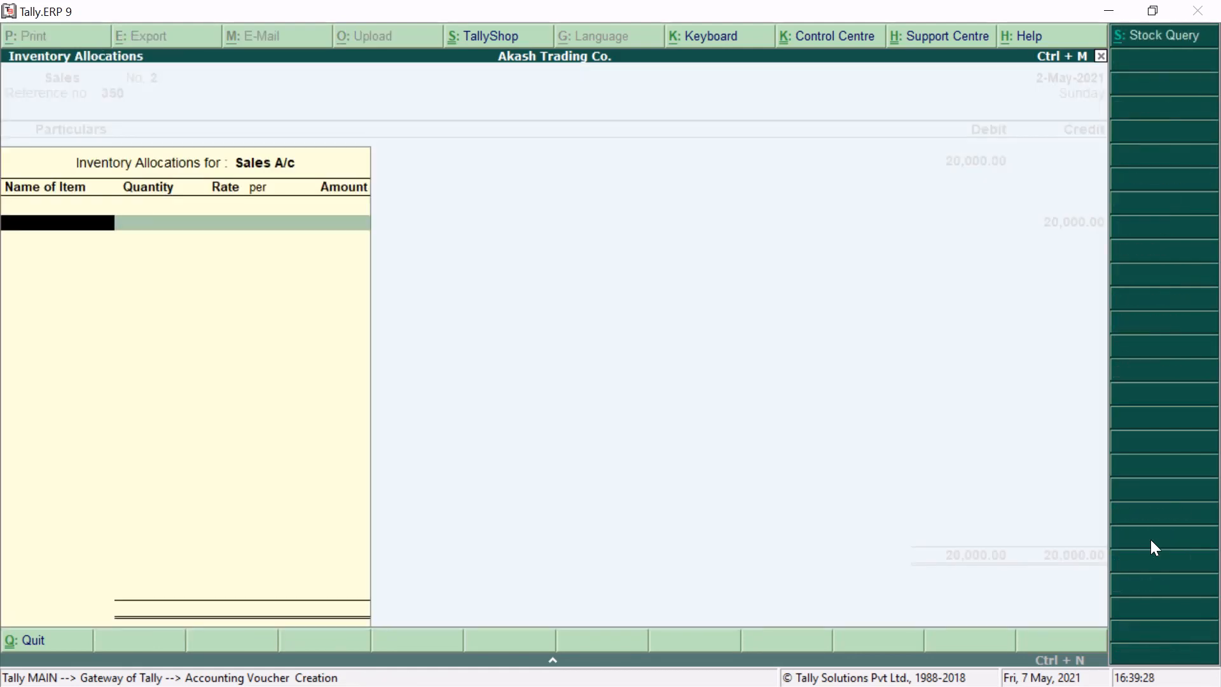
key("Escape")
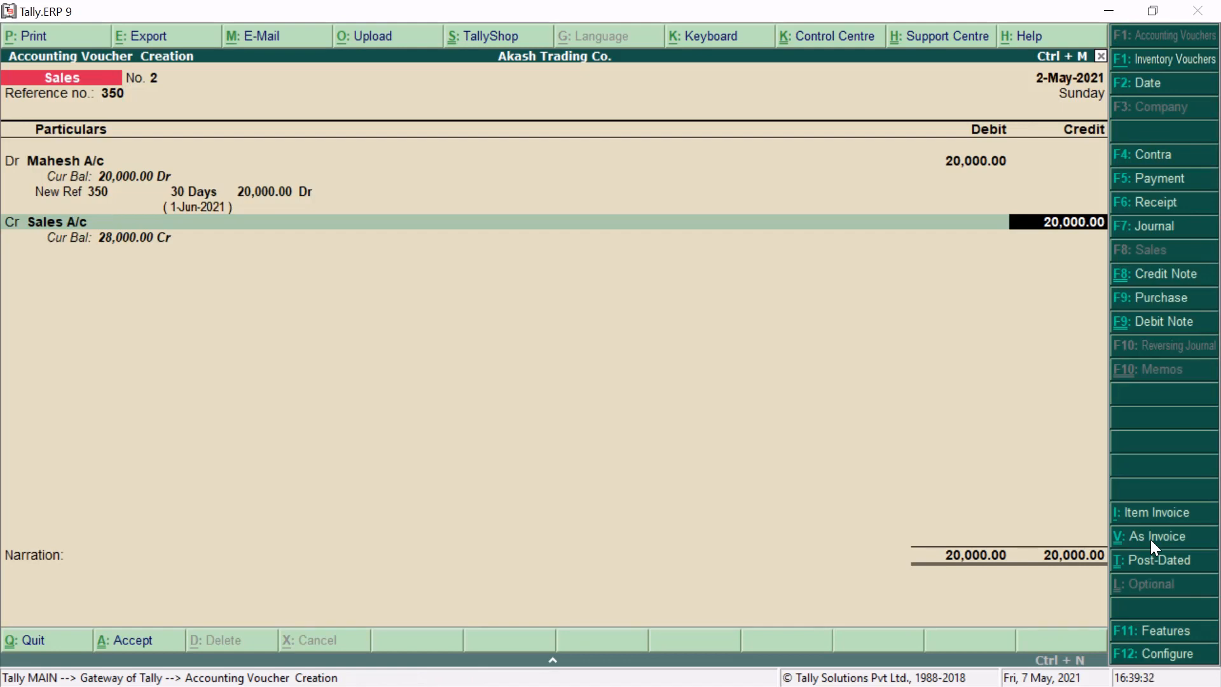
key("Return")
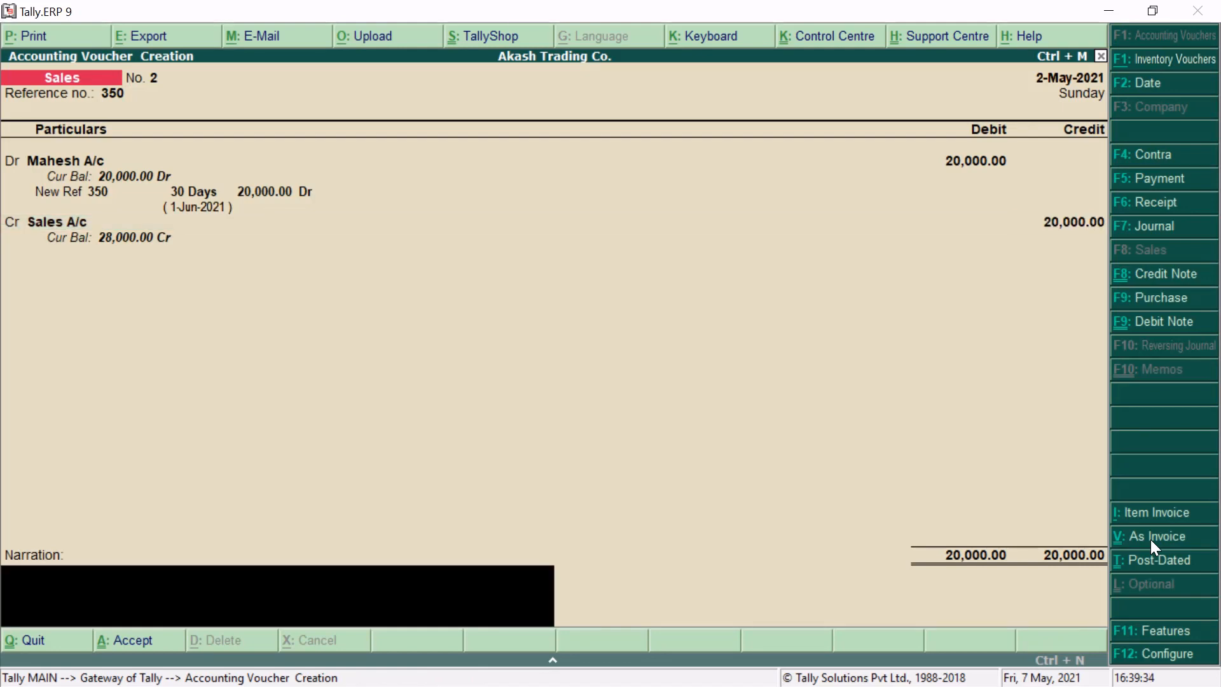
Step: Add the narration "being sold goods on credit" and save the sales voucher
type("being sold goods by")
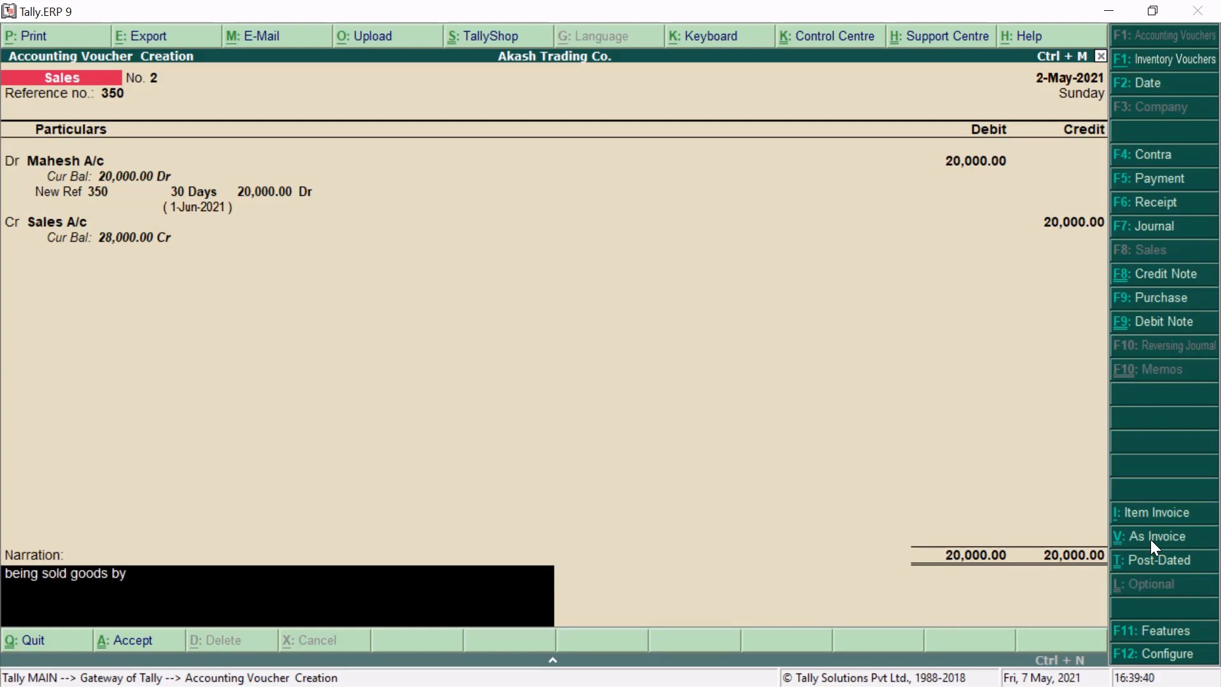
type(" cash")
key("BackSpace")
key("BackSpace")
key("BackSpace")
key("BackSpace")
key("BackSpace")
key("BackSpace")
type("on credit")
key("Return")
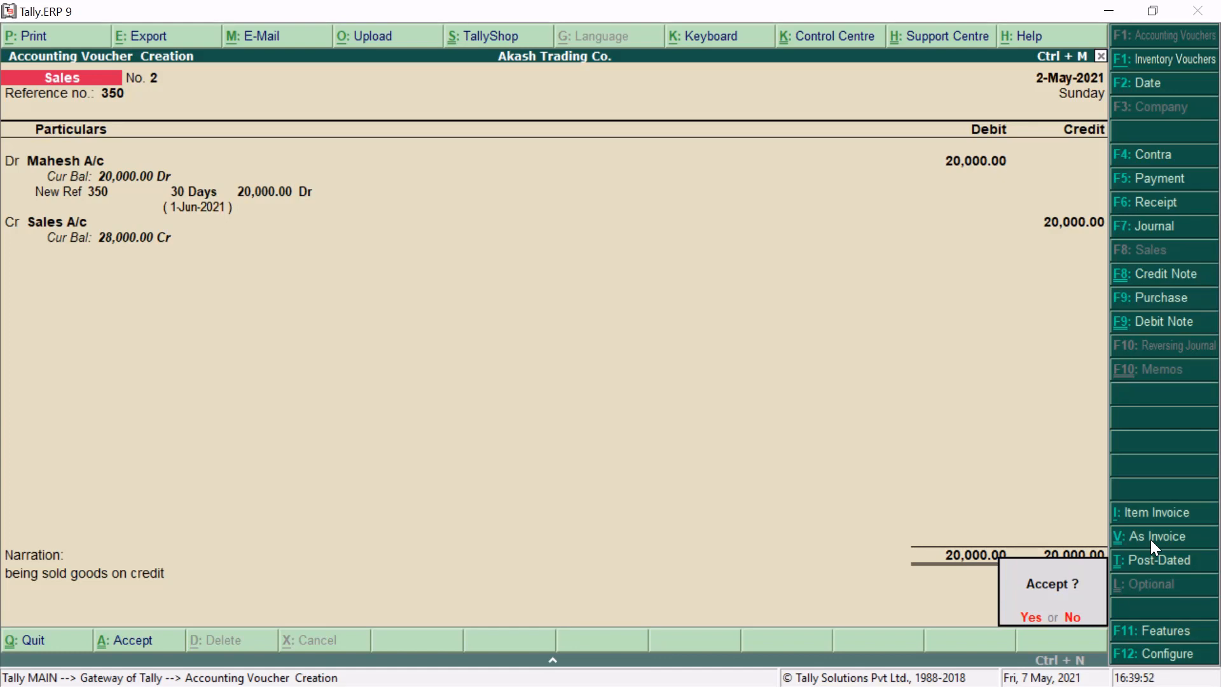
key("Return")
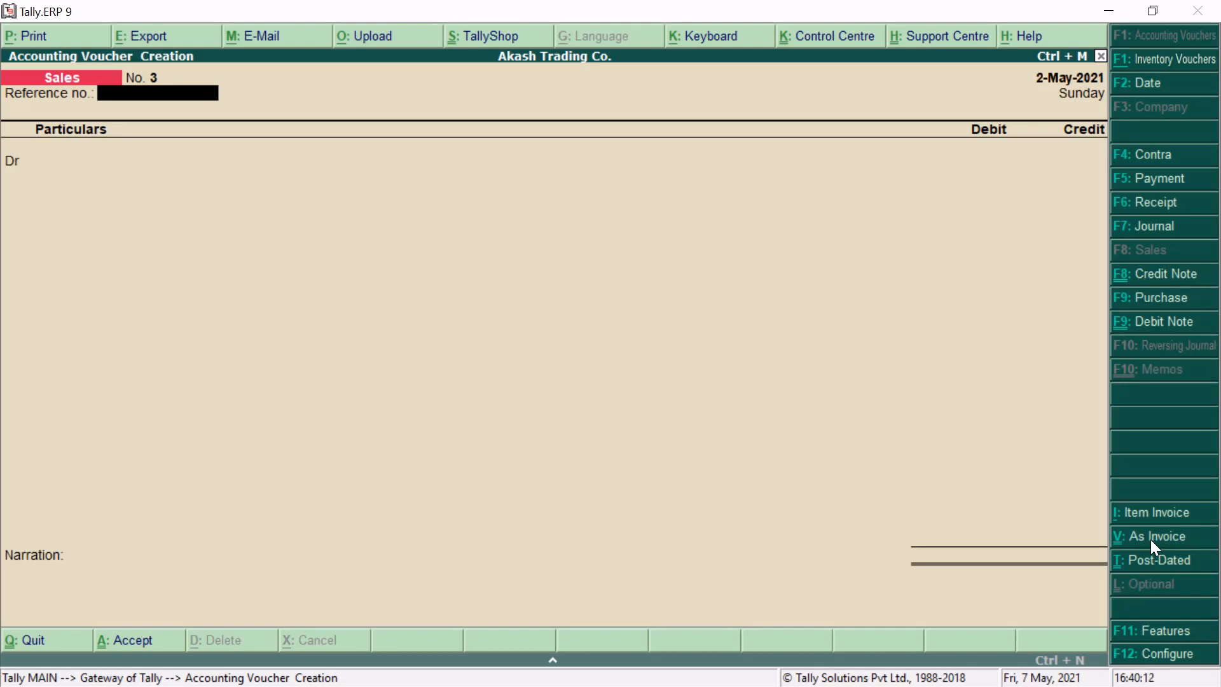
key("Page_Up")
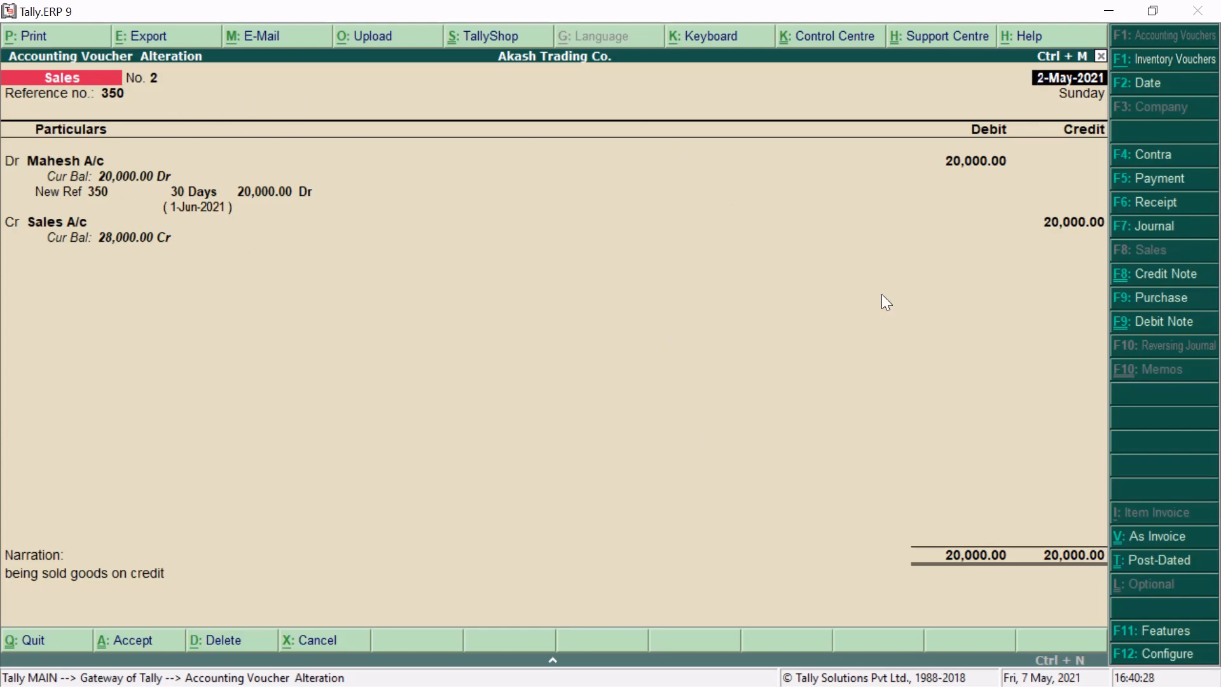
left_click(1160, 276)
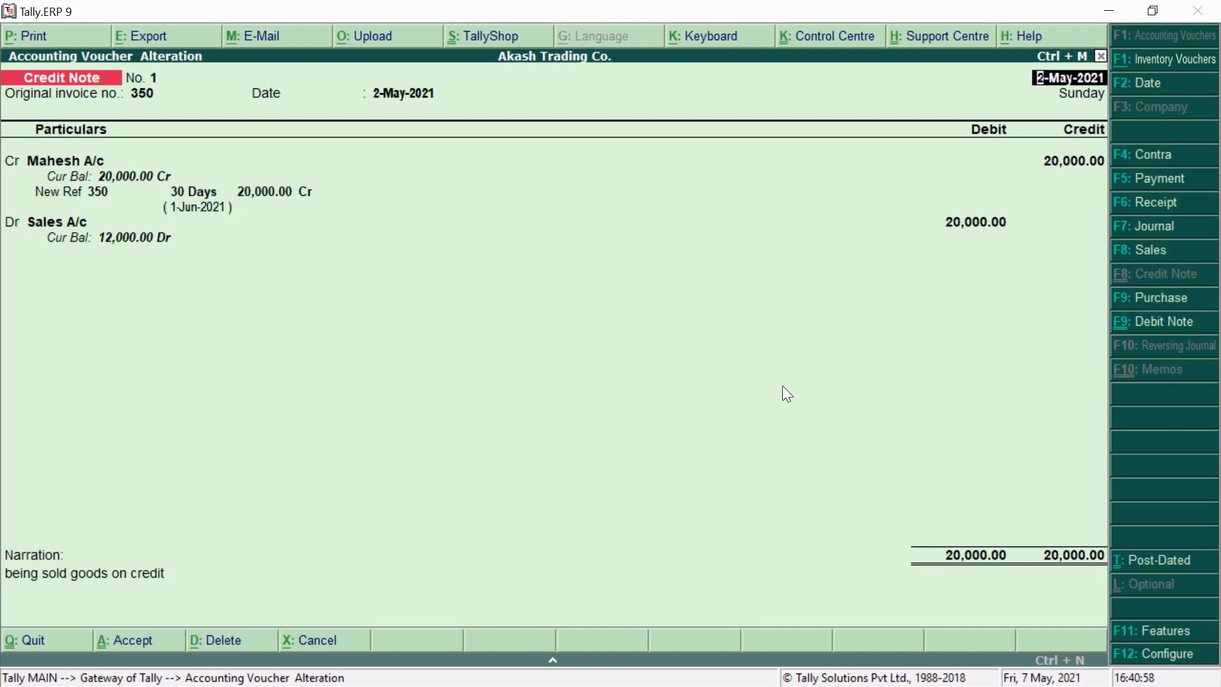
key("Return")
key("Return")
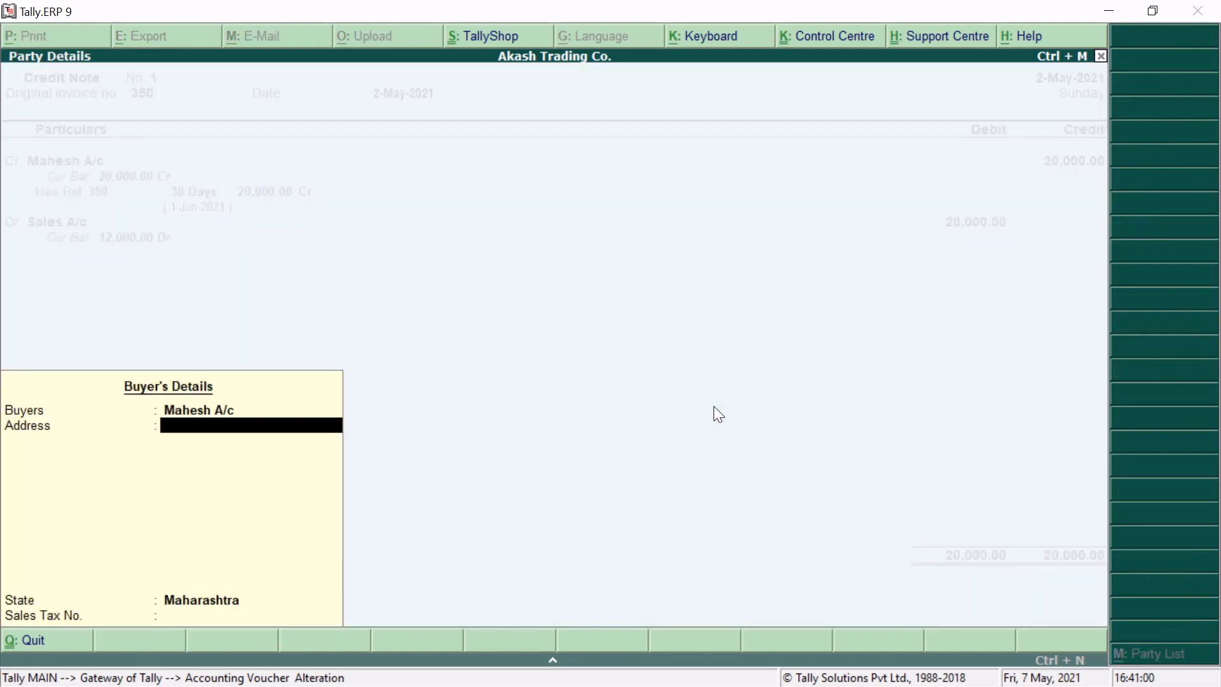
key("Return")
key("Return")
key("Return")
key("Return")
key("Return")
key("Return")
key("Return")
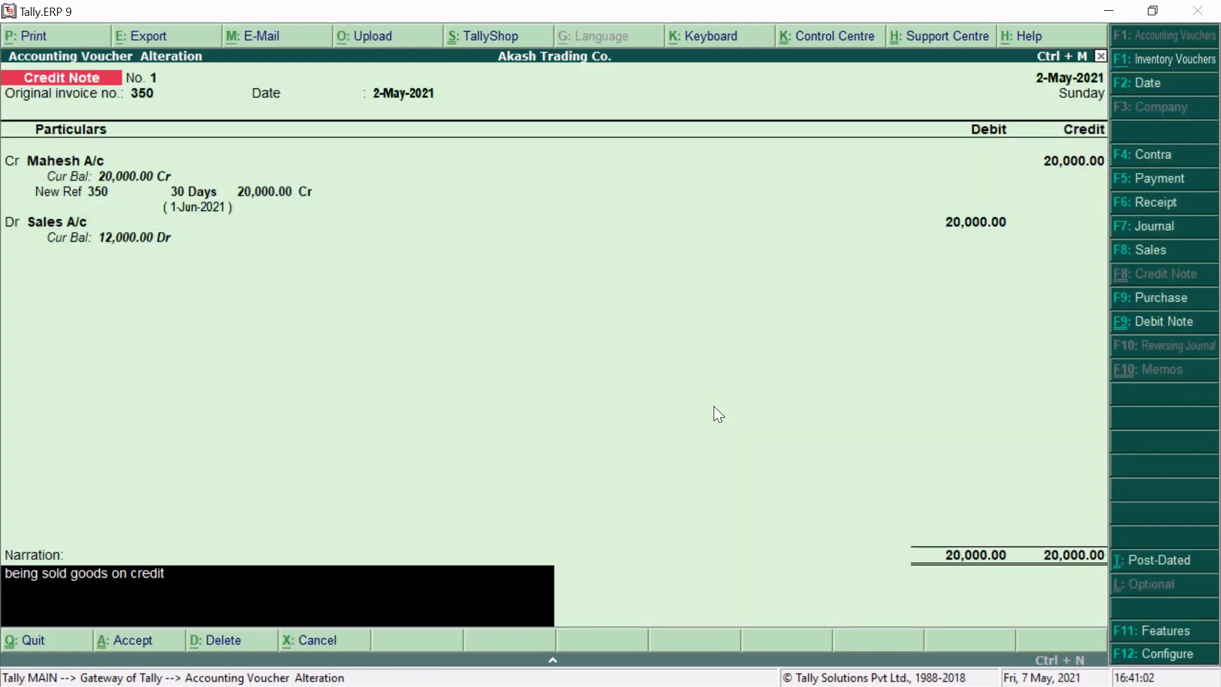
key("Return")
key("Return")
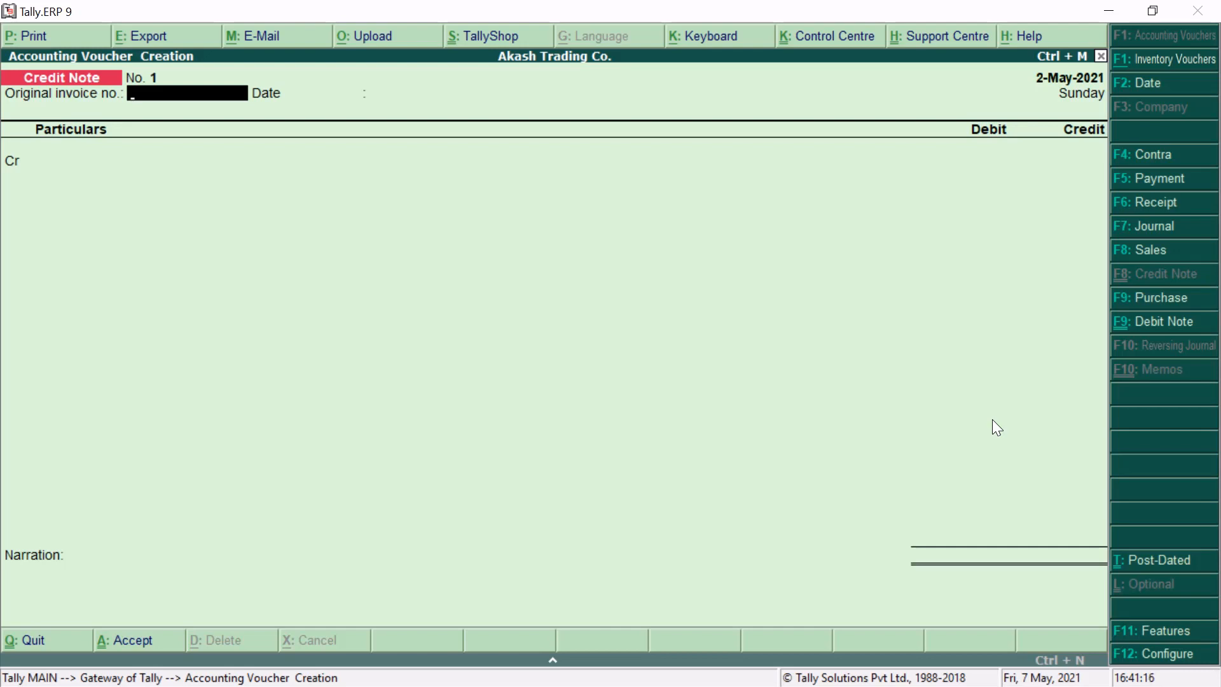
Step: Enter original invoice number 30 dated 2-May-2021 in the new credit note
type("30")
key("Return")
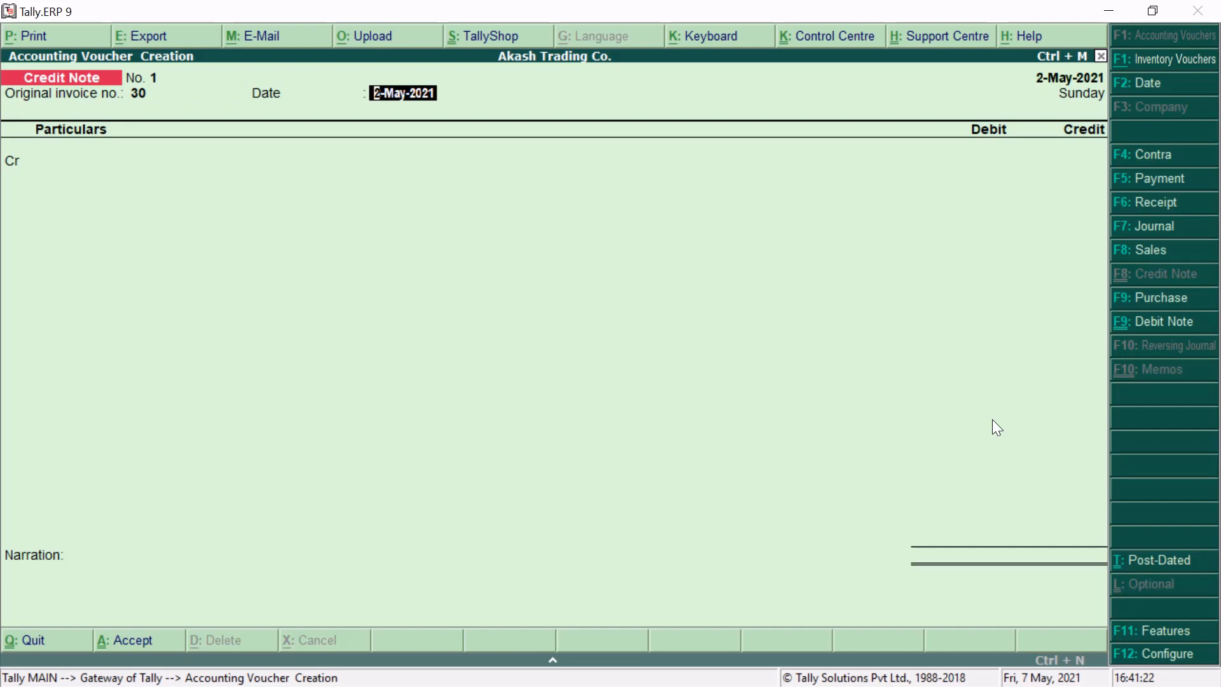
key("Return")
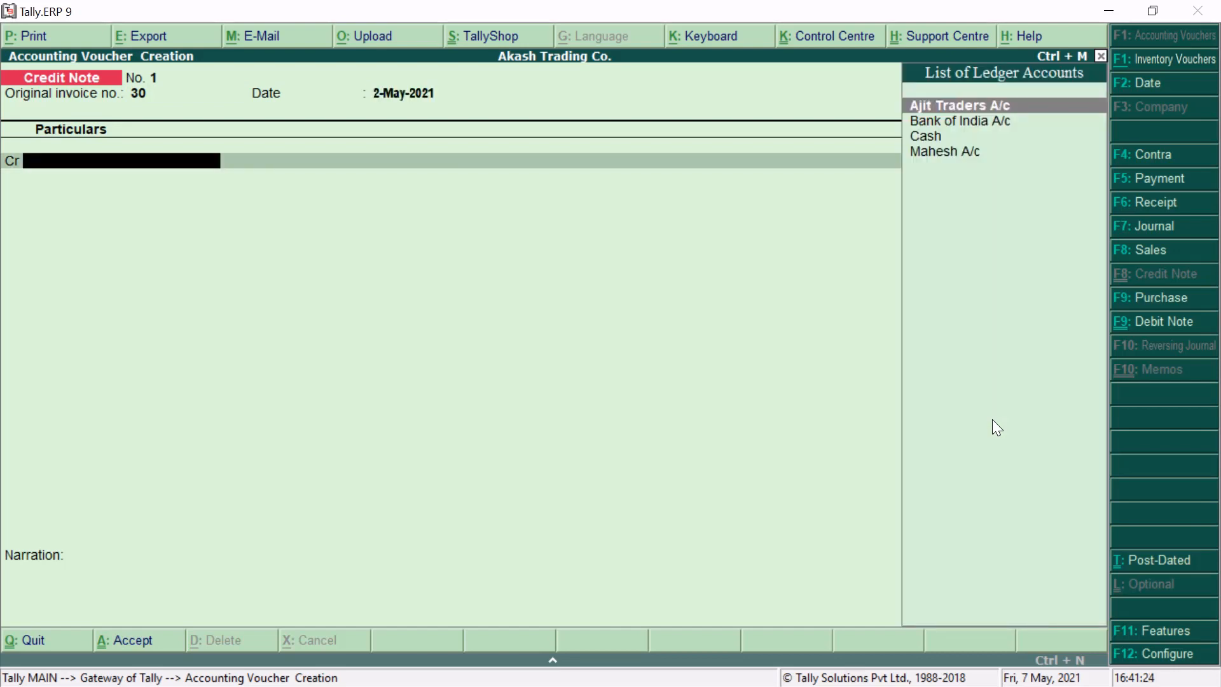
Step: Credit the individual customer's ledger with 5000 in the credit note, accepting the default buyer's details
key("Down")
key("Down")
key("Down")
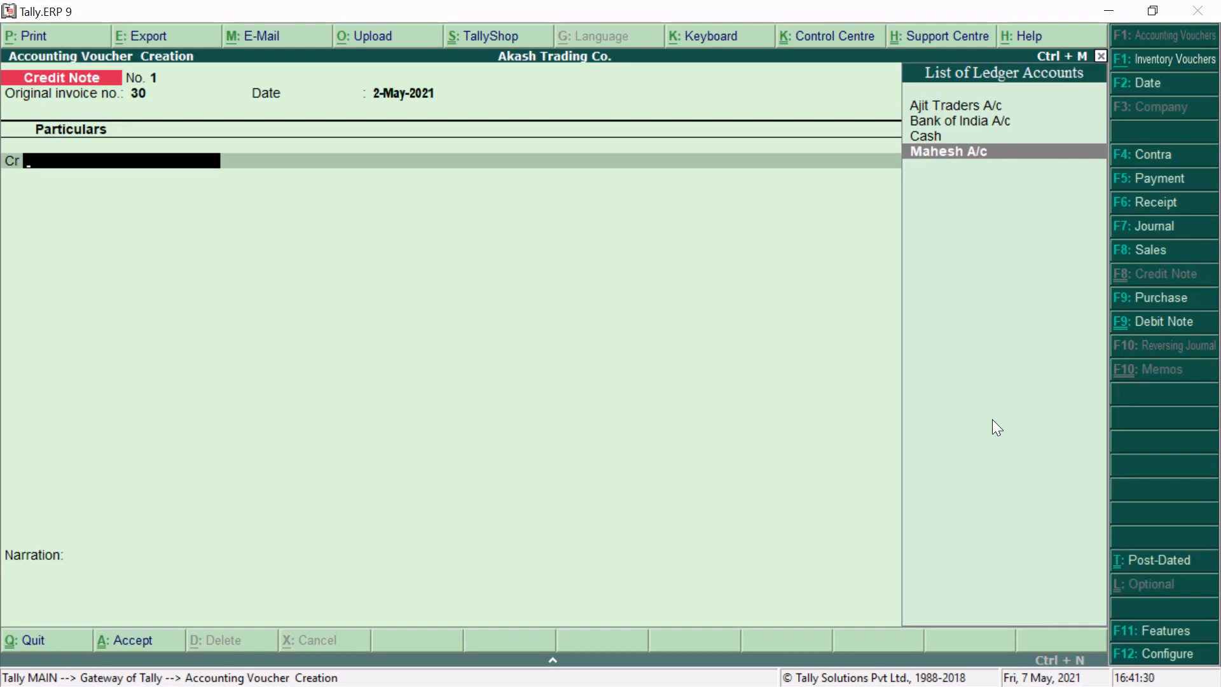
key("Return")
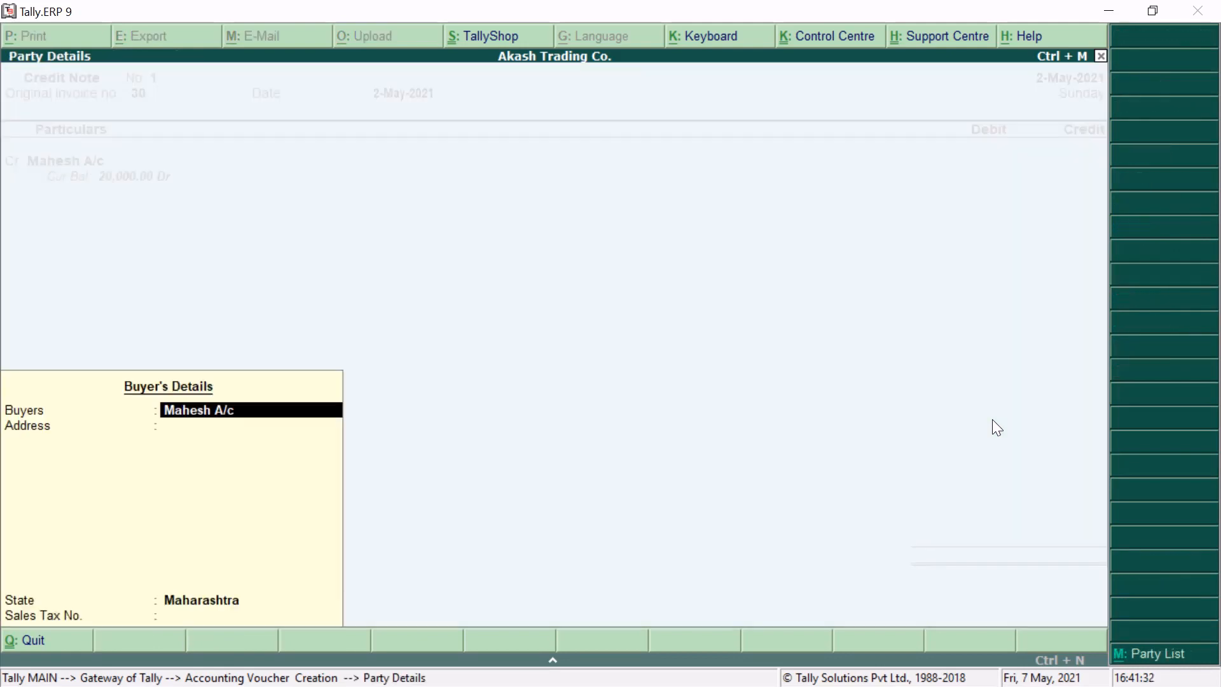
key("Return")
key("Return")
key("Return")
key("Return")
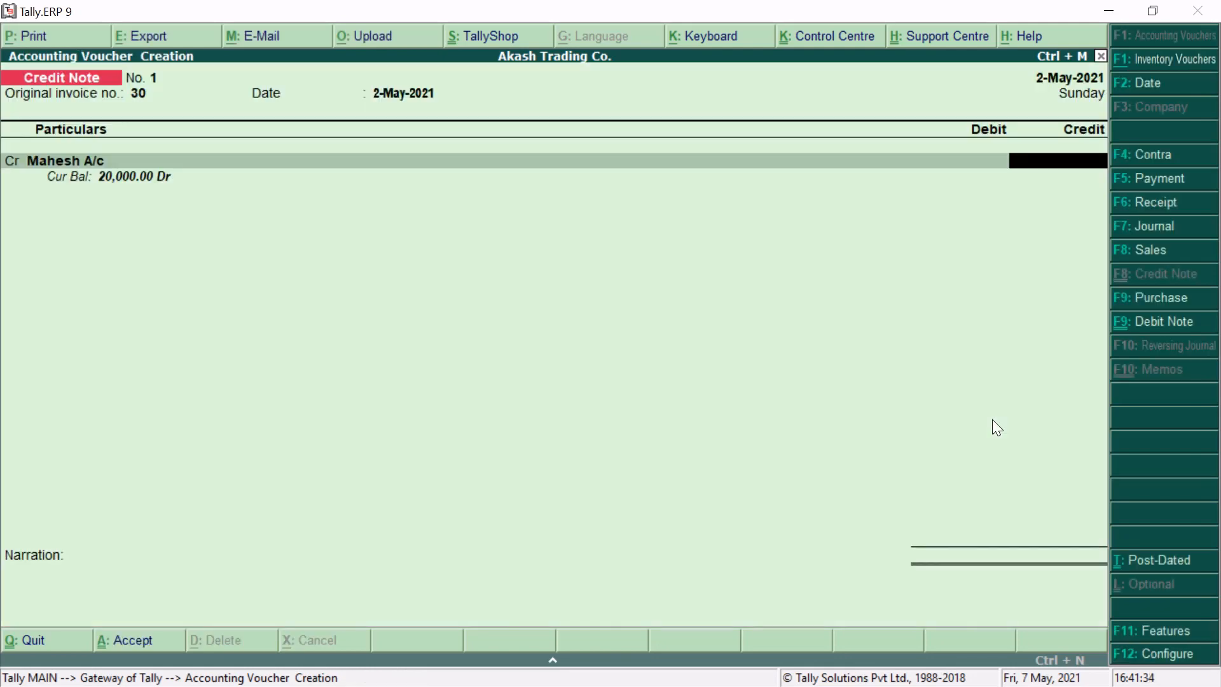
type("2")
key("BackSpace")
type("5000")
key("Return")
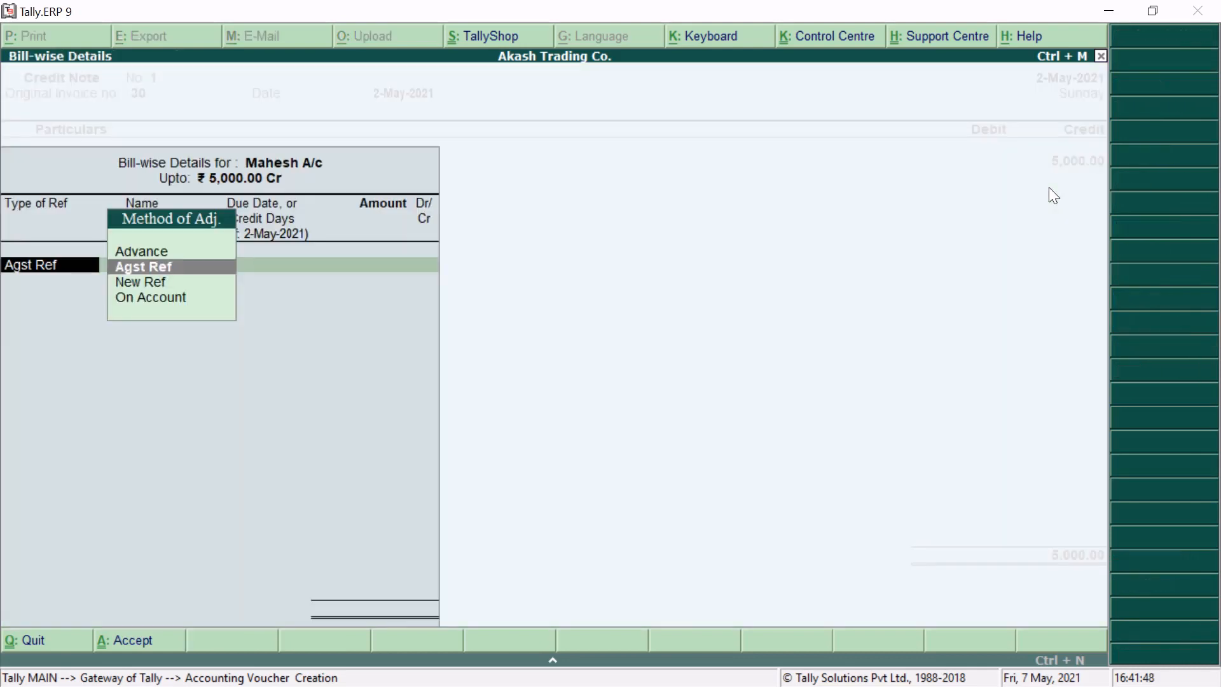
Step: Allocate the customer's 5,000.00 credit as Agst Ref to pending bill 350 in the bill-wise details
key("Down")
key("Up")
key("Return")
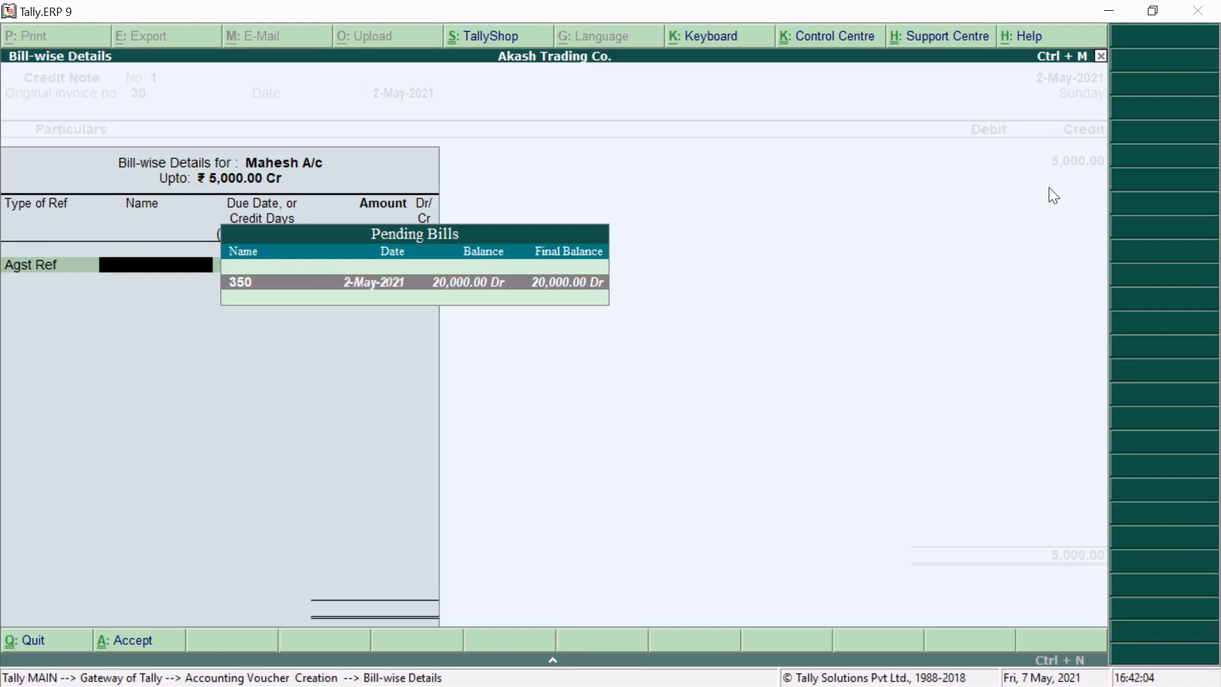
key("Return")
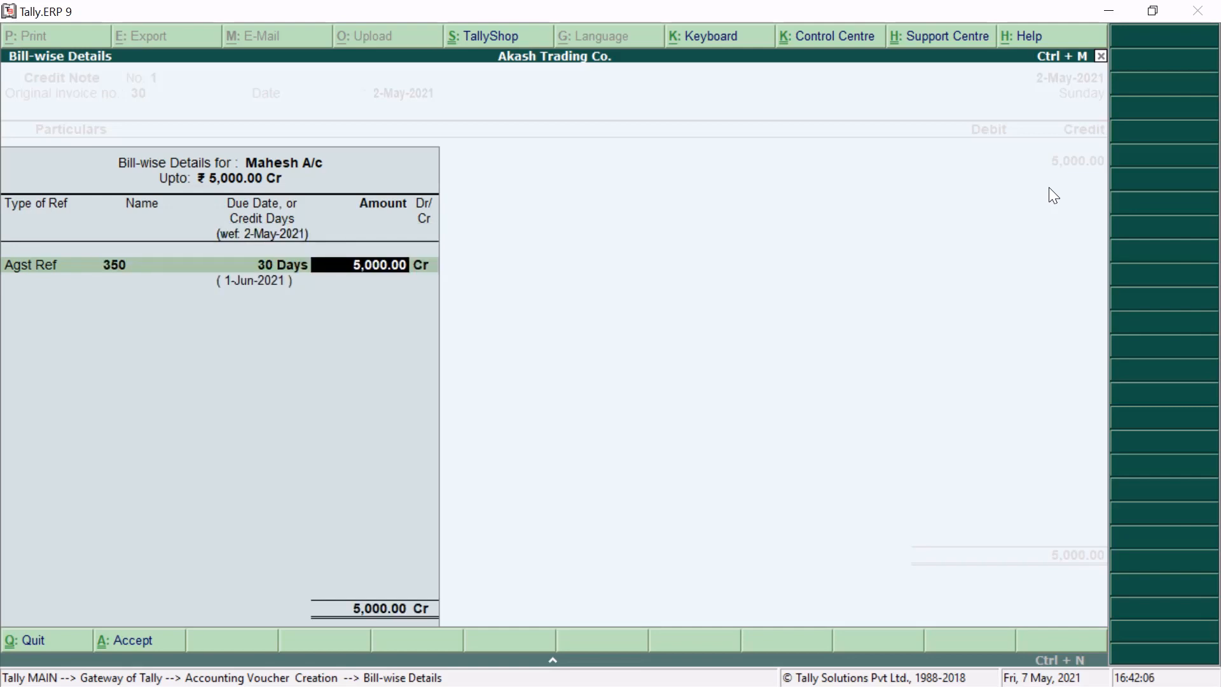
key("Return")
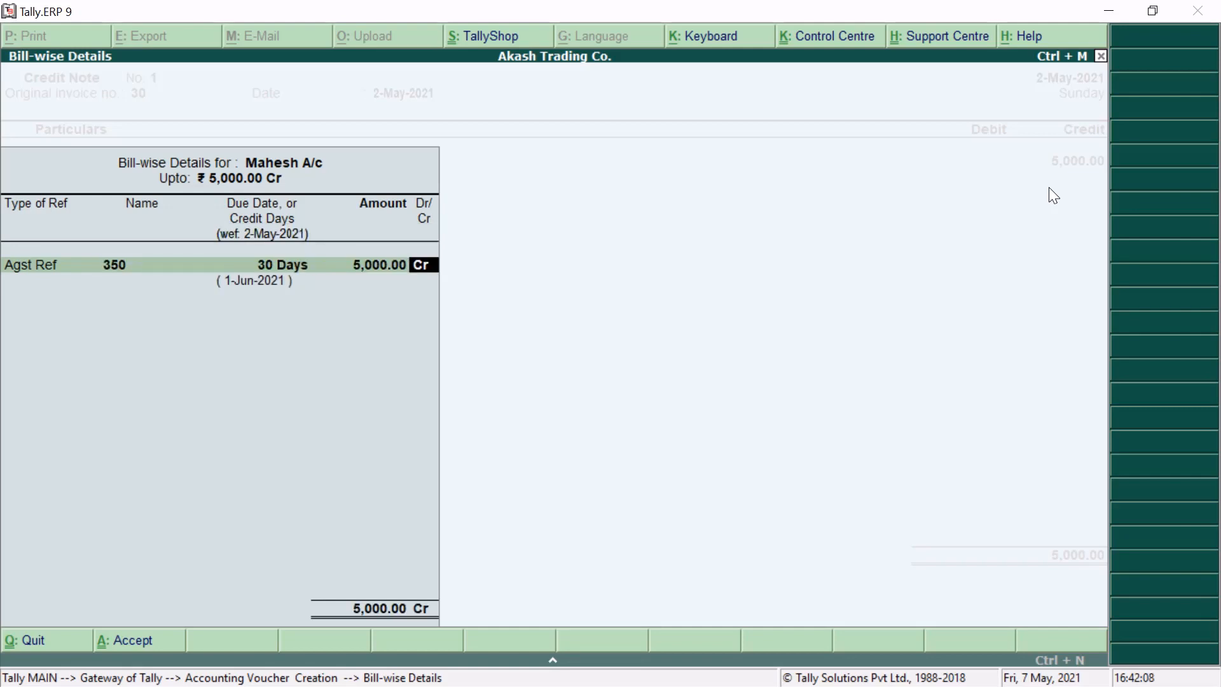
key("Return")
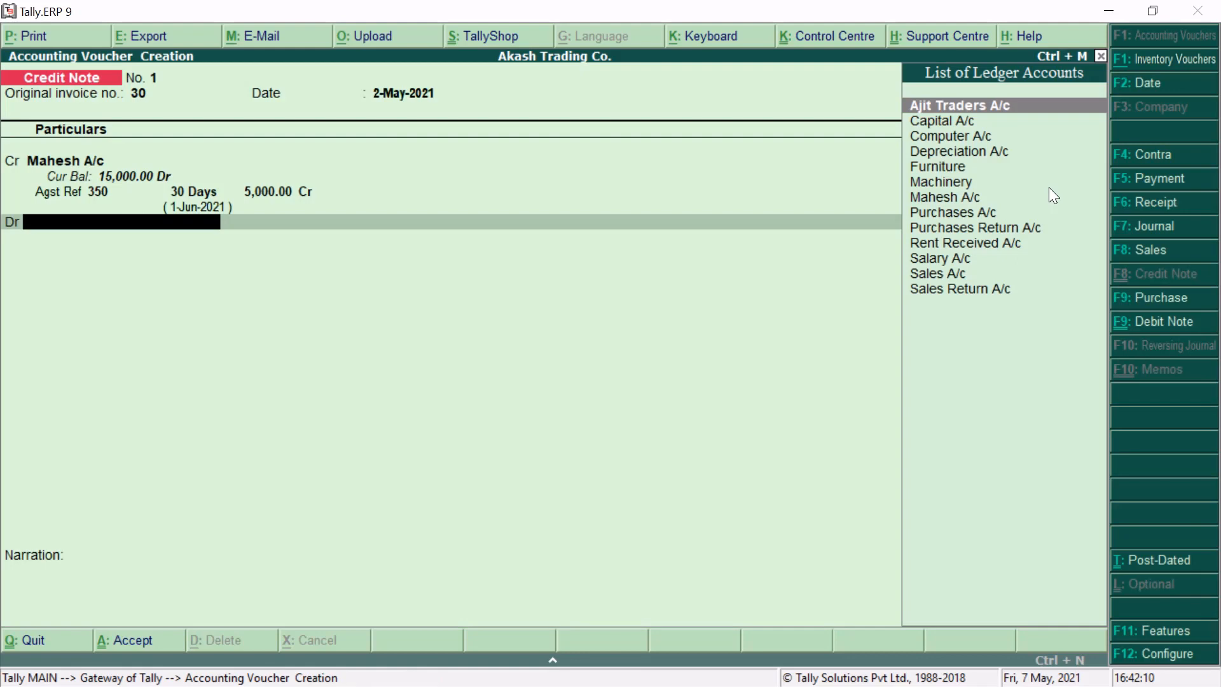
Step: Debit Sales Return A/c with 5,000.00 in the credit note without entering inventory allocations
key("Down")
key("Down")
key("Down")
key("Down")
key("Down")
key("Down")
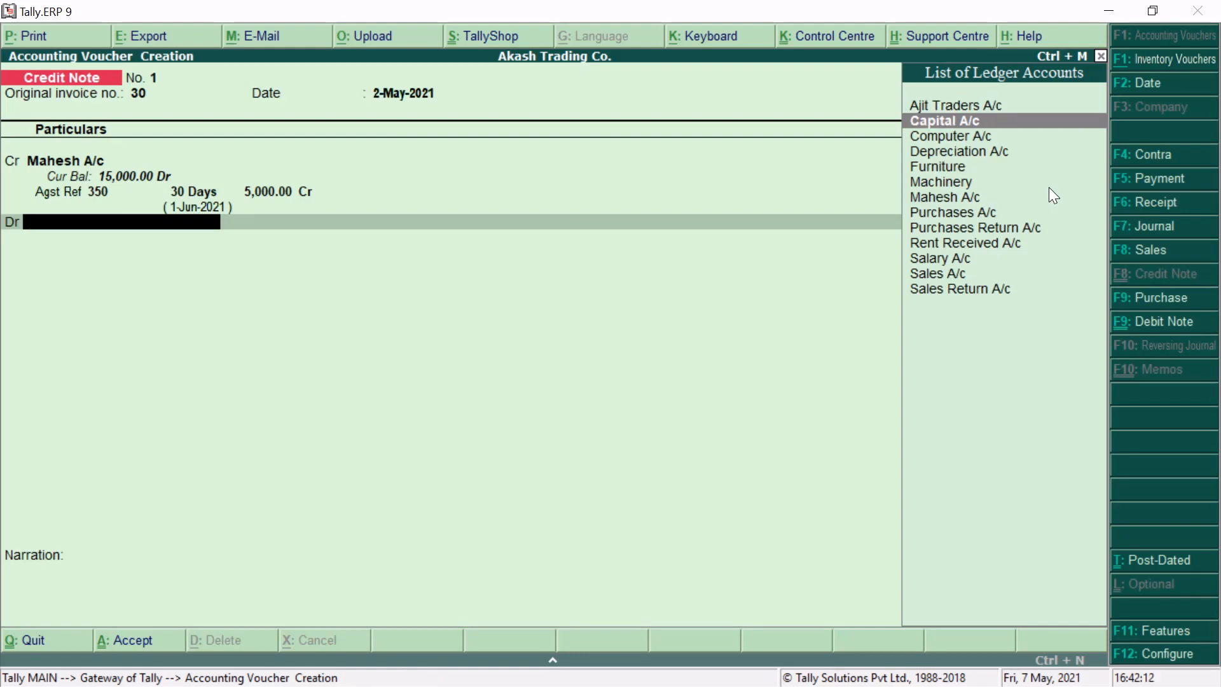
key("Down")
key("Down")
key("Down")
key("Down")
key("Down")
key("Down")
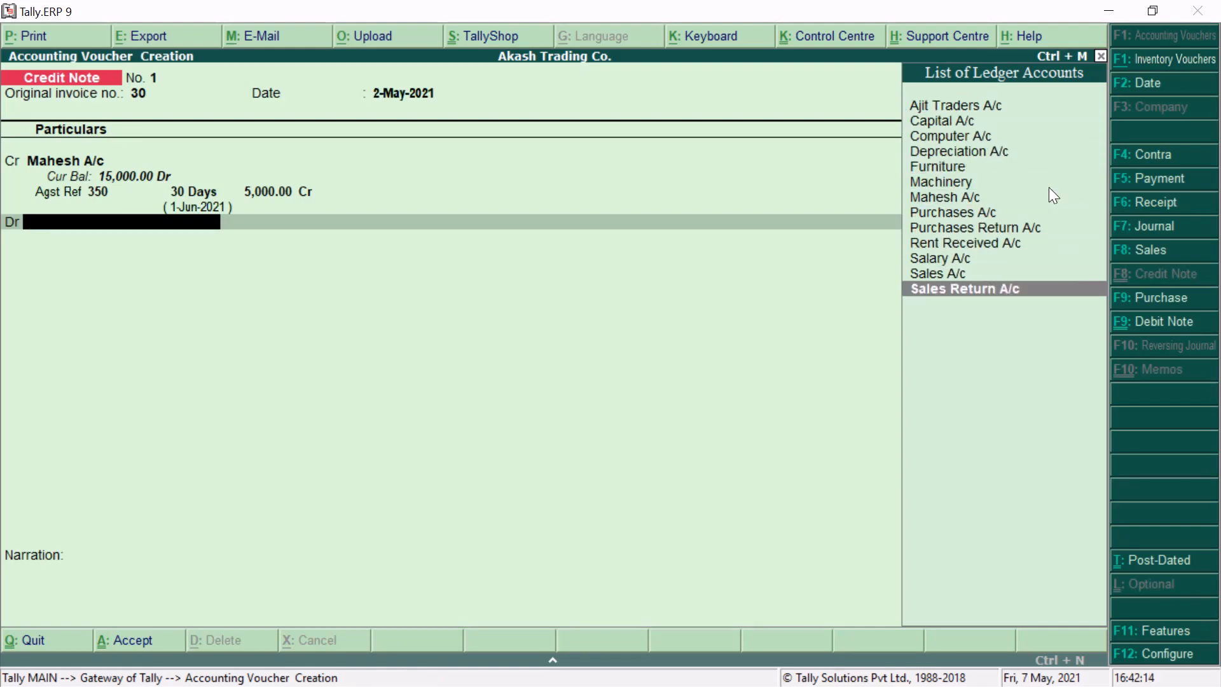
key("Return")
key("Escape")
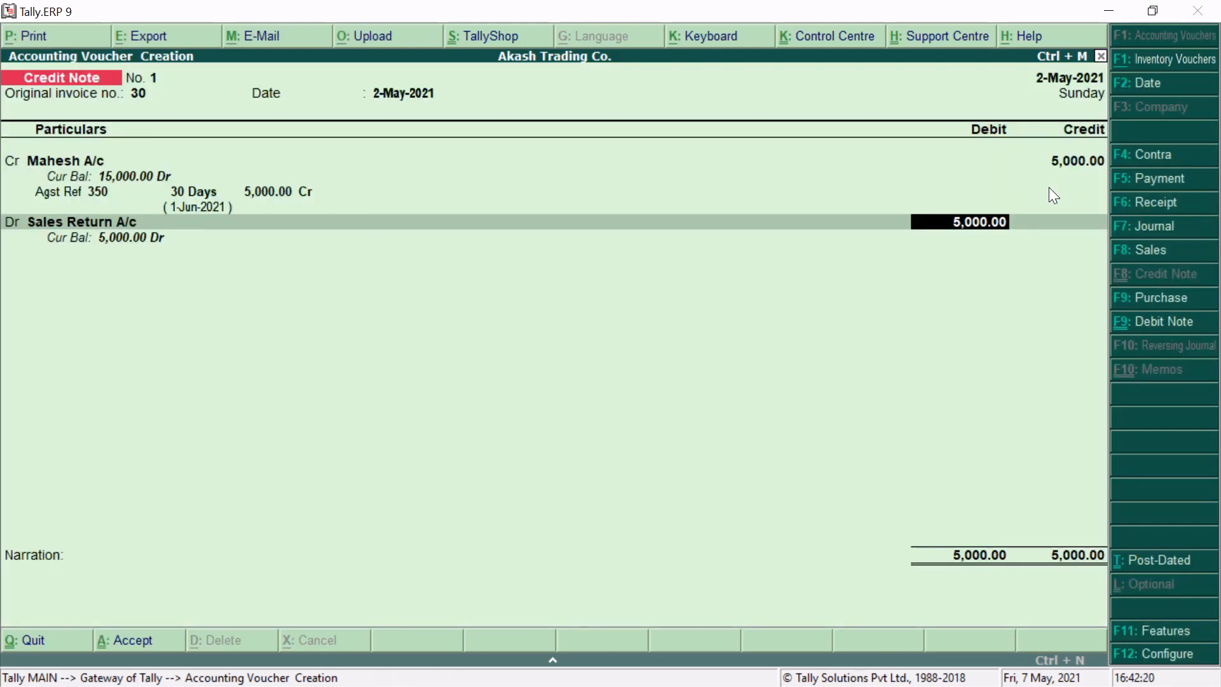
key("Return")
Step: Add the narration "being goods return by" followed by the customer's name and save the credit note
type("ei")
key("BackSpace")
key("BackSpace")
type("being")
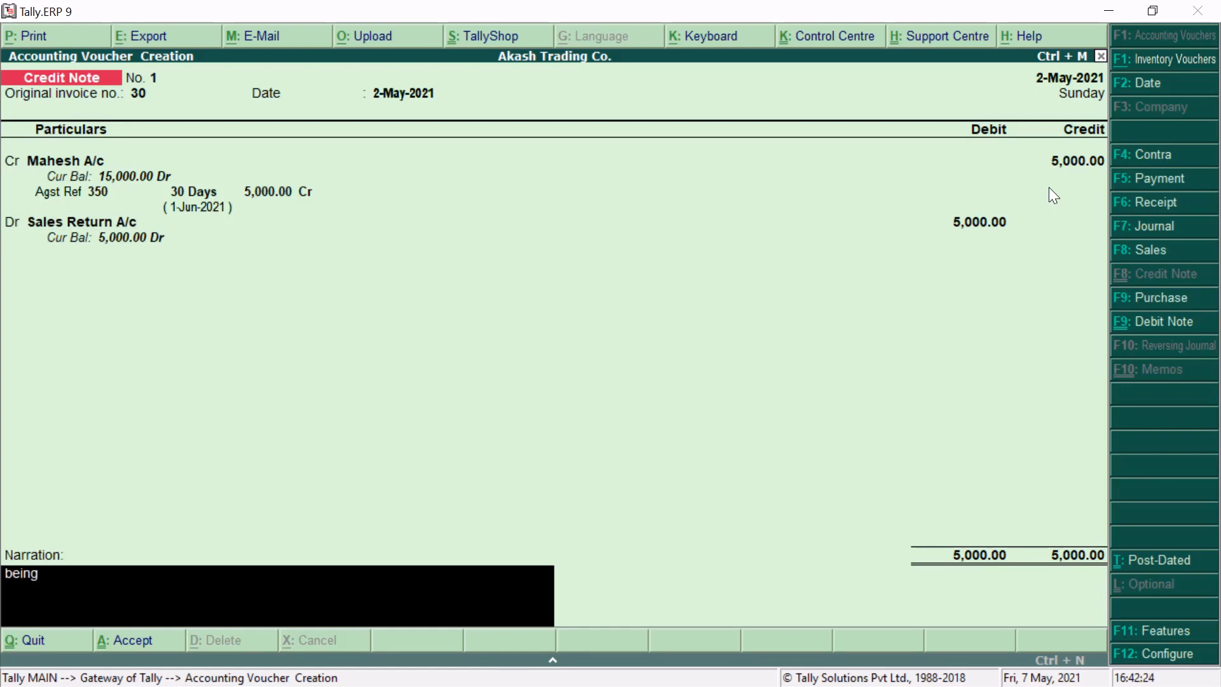
type(" goods return by mahesh")
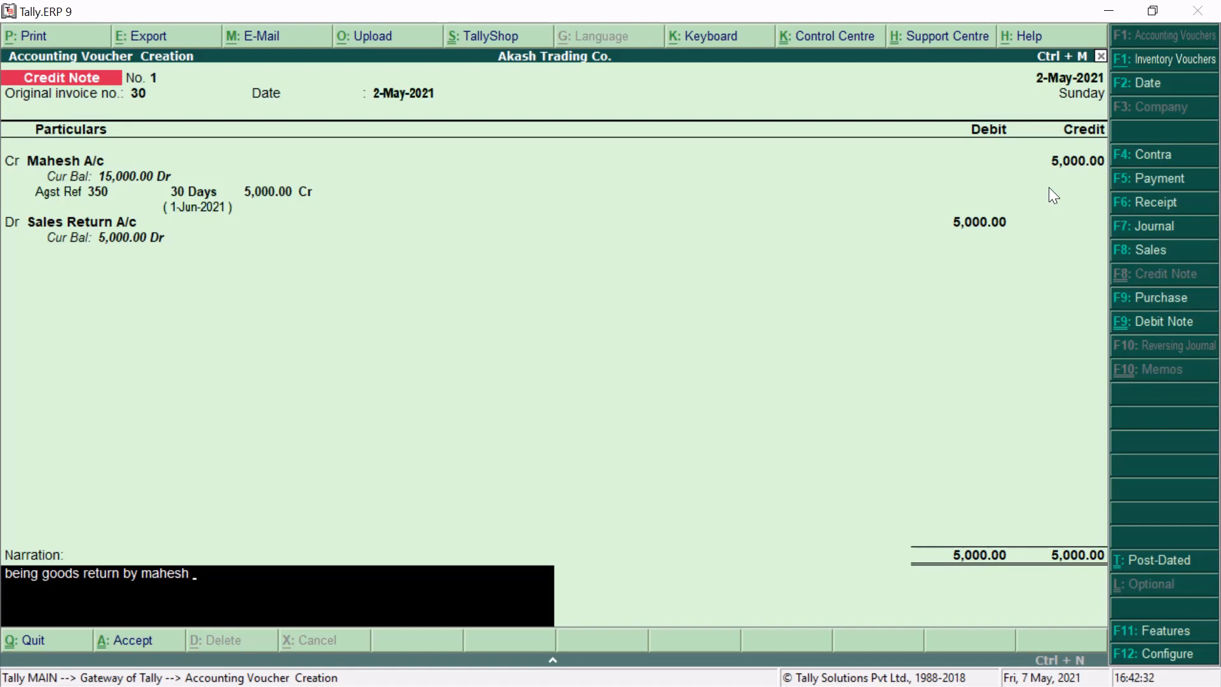
key("Return")
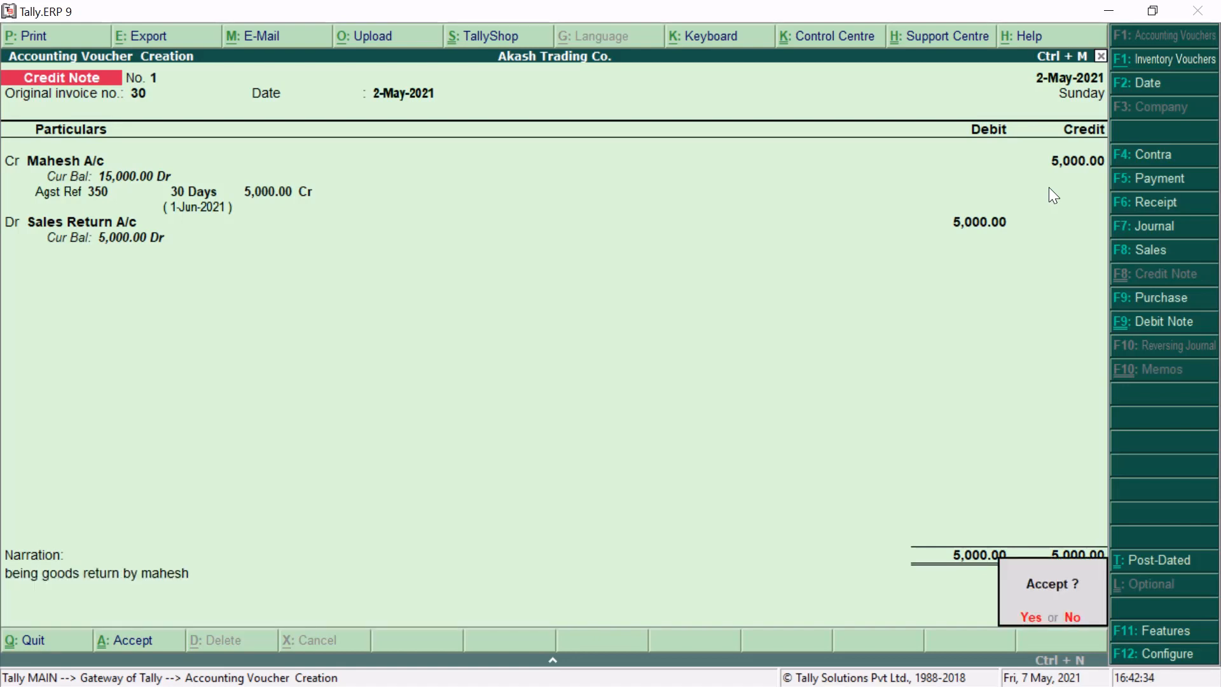
key("Return")
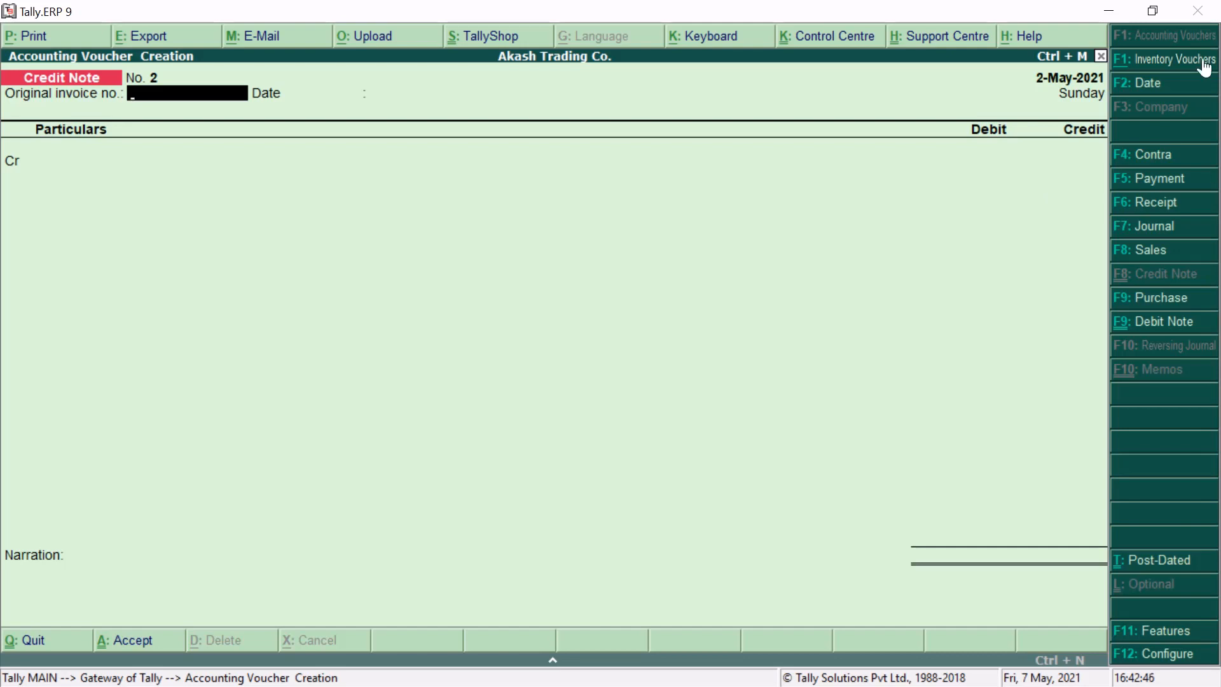
Step: Set the voucher date to 1-Jun-2021 and switch to a new payment voucher
left_click(1166, 85)
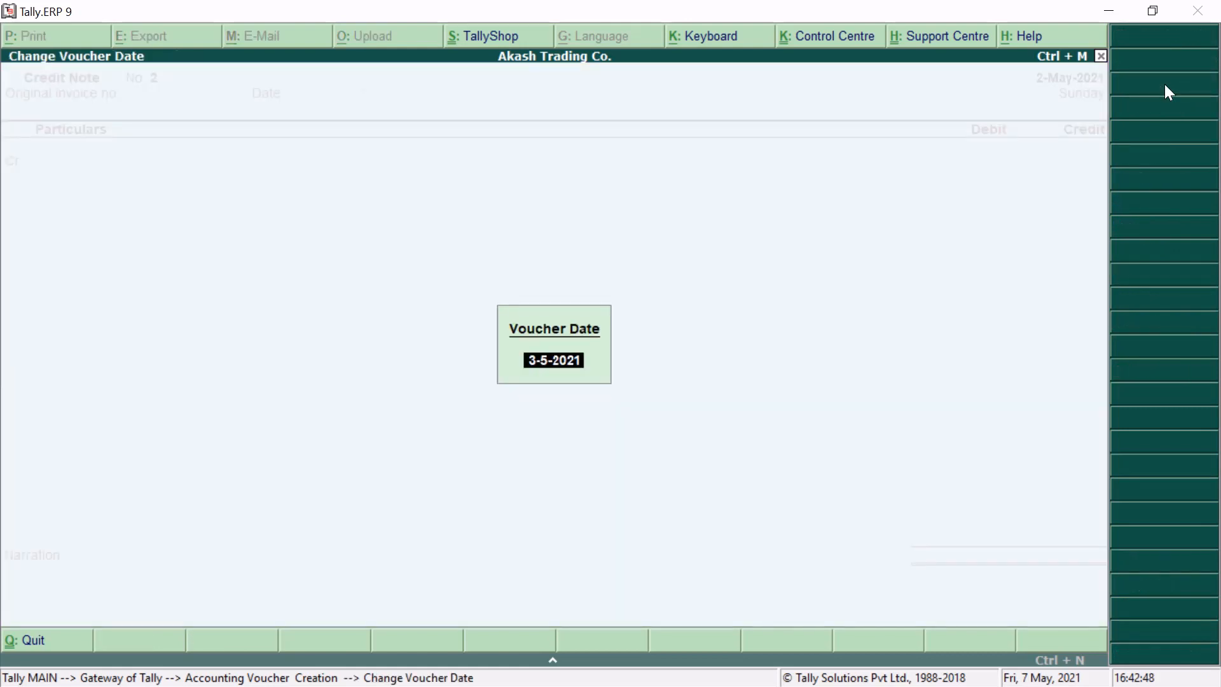
type("1-6")
key("Return")
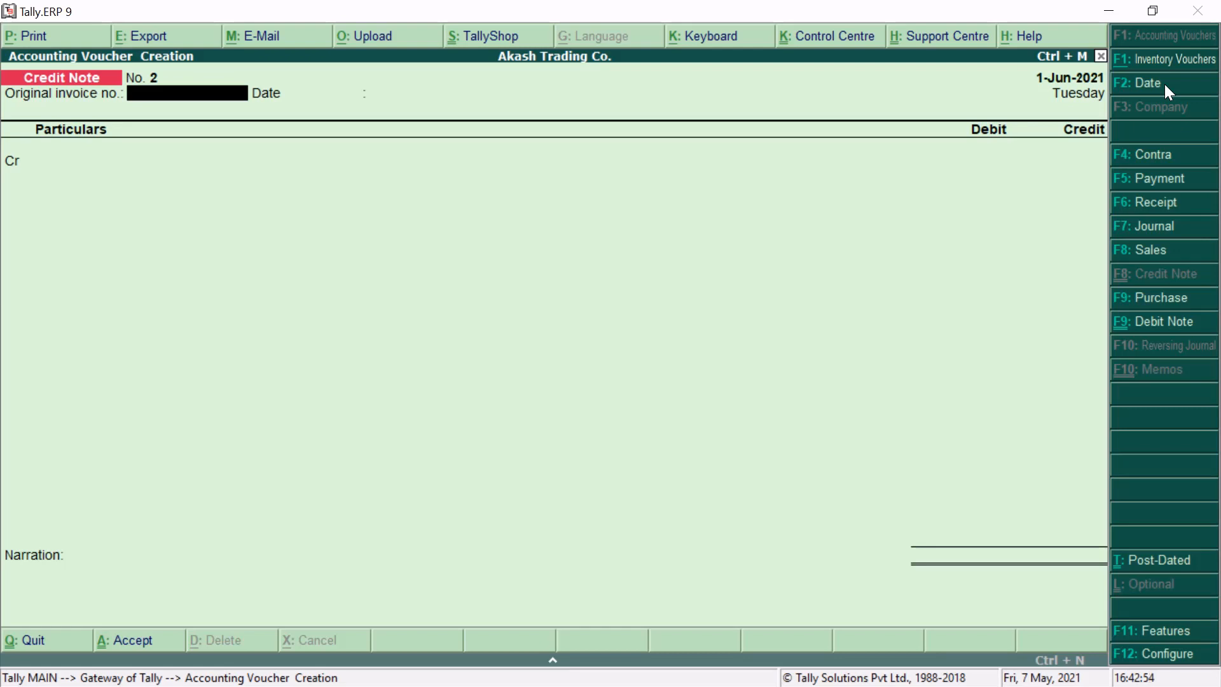
left_click(1158, 184)
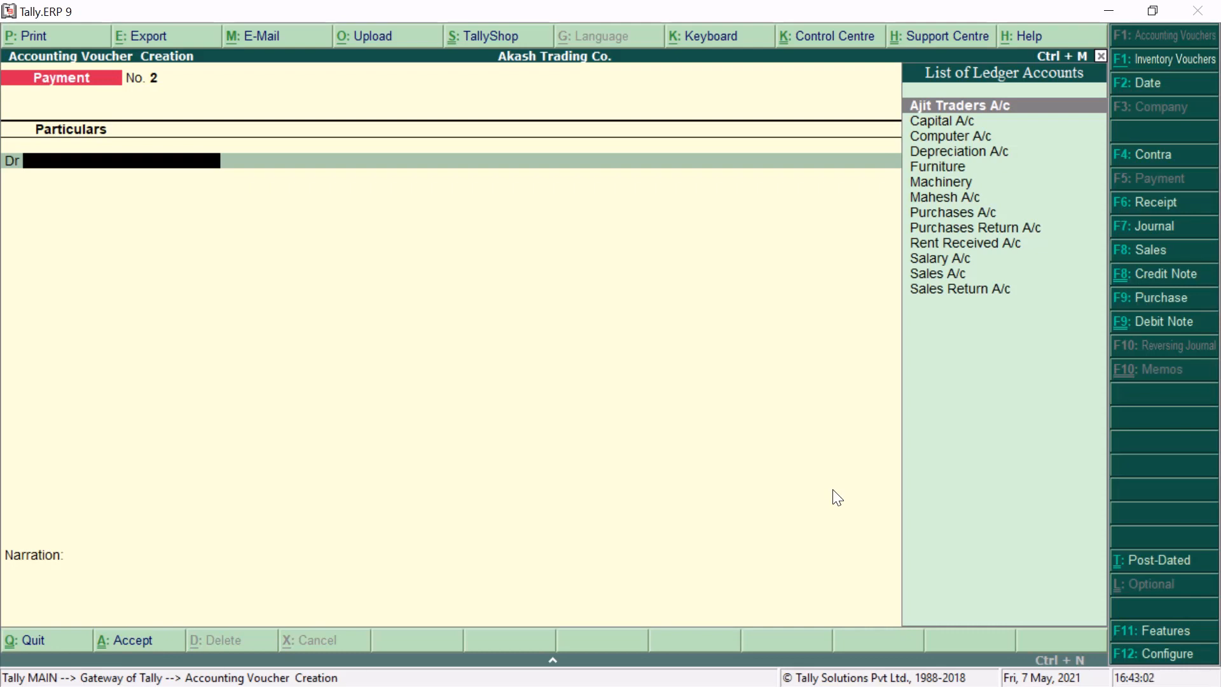
Step: Debit Machinery with 15,000 and credit Cash with the same amount in the payment voucher
type("Ma")
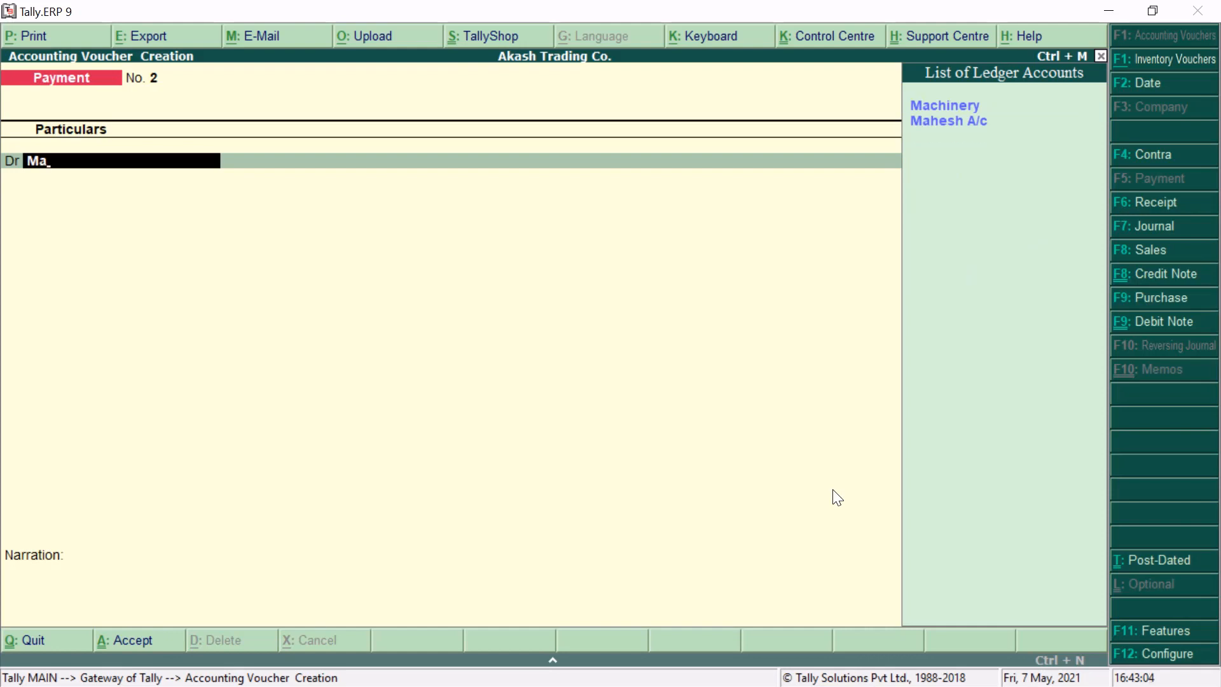
key("Return")
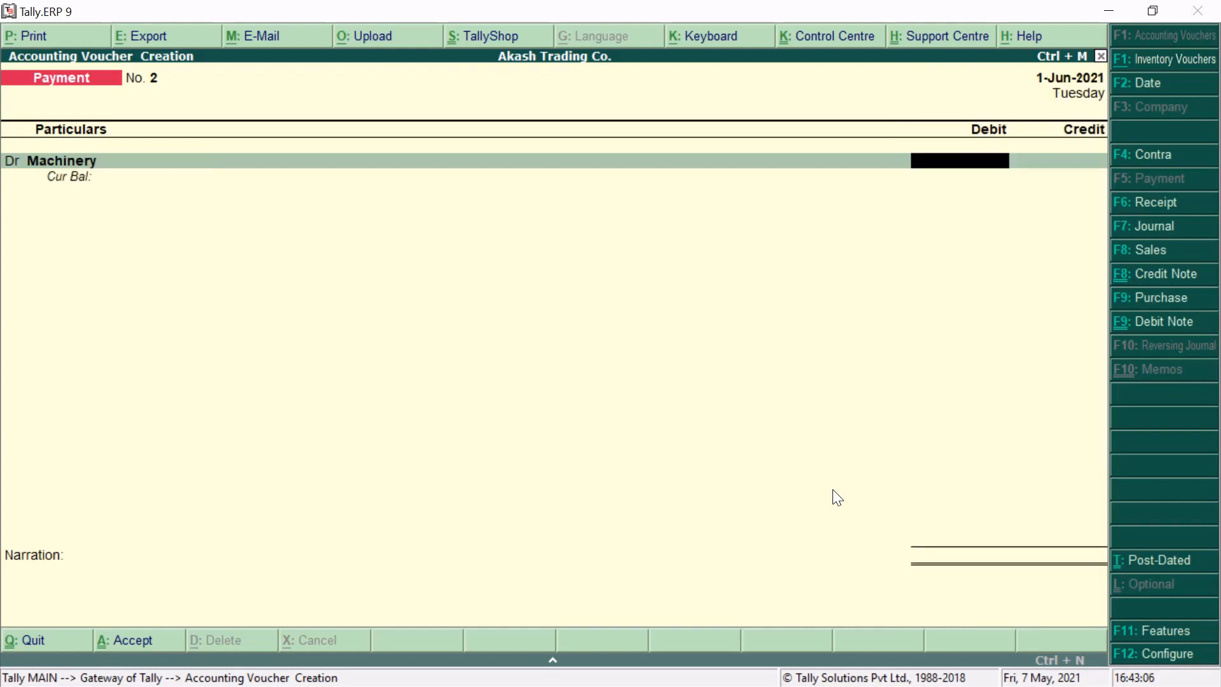
type("15000")
key("Return")
type("Cas")
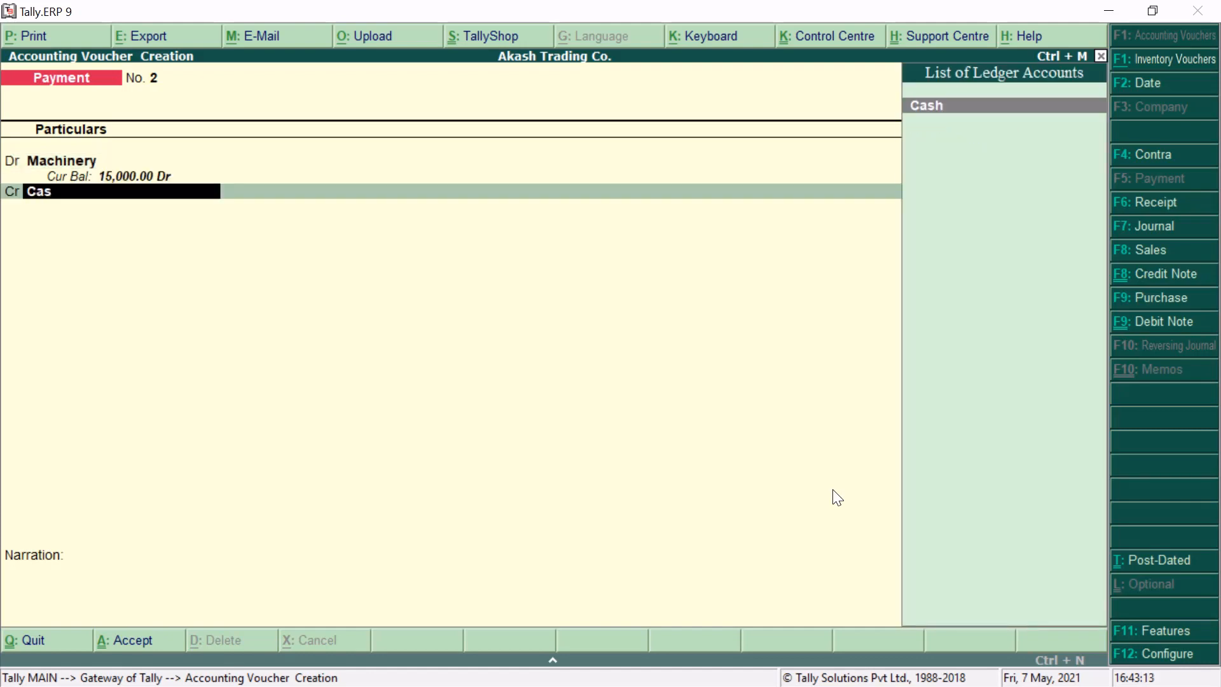
key("Return")
key("Return")
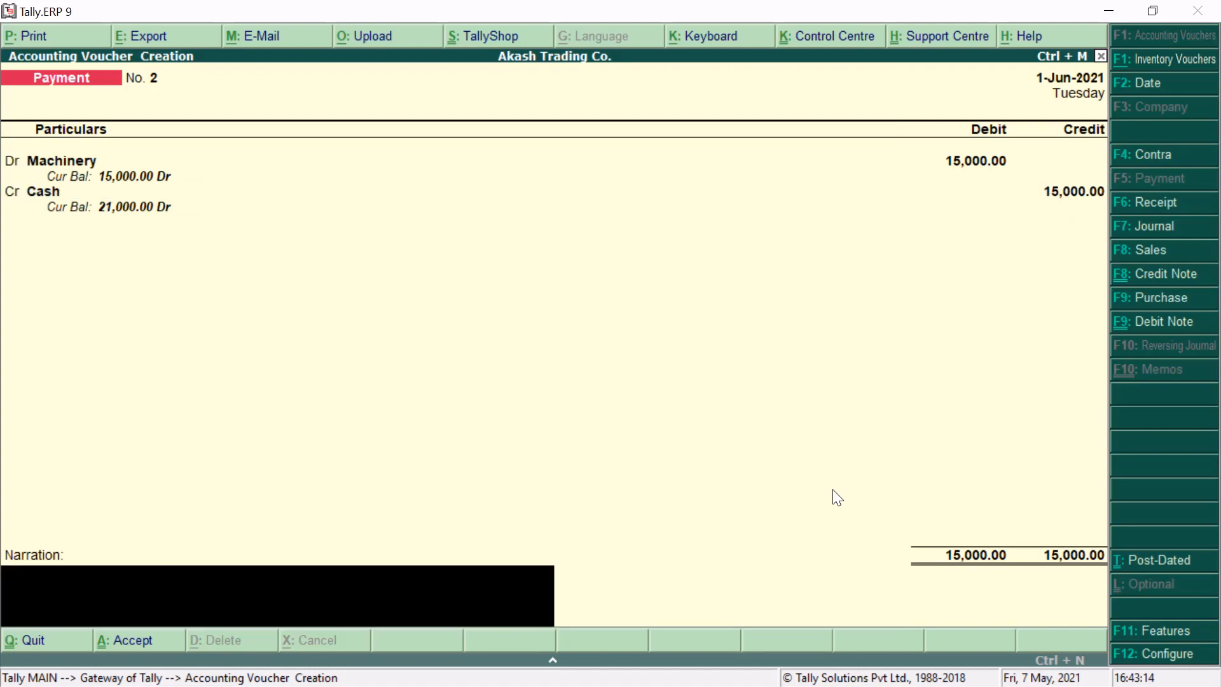
Step: Add the narration "being machinery purchased by cash" and save the payment voucher
type("being machinery purchae")
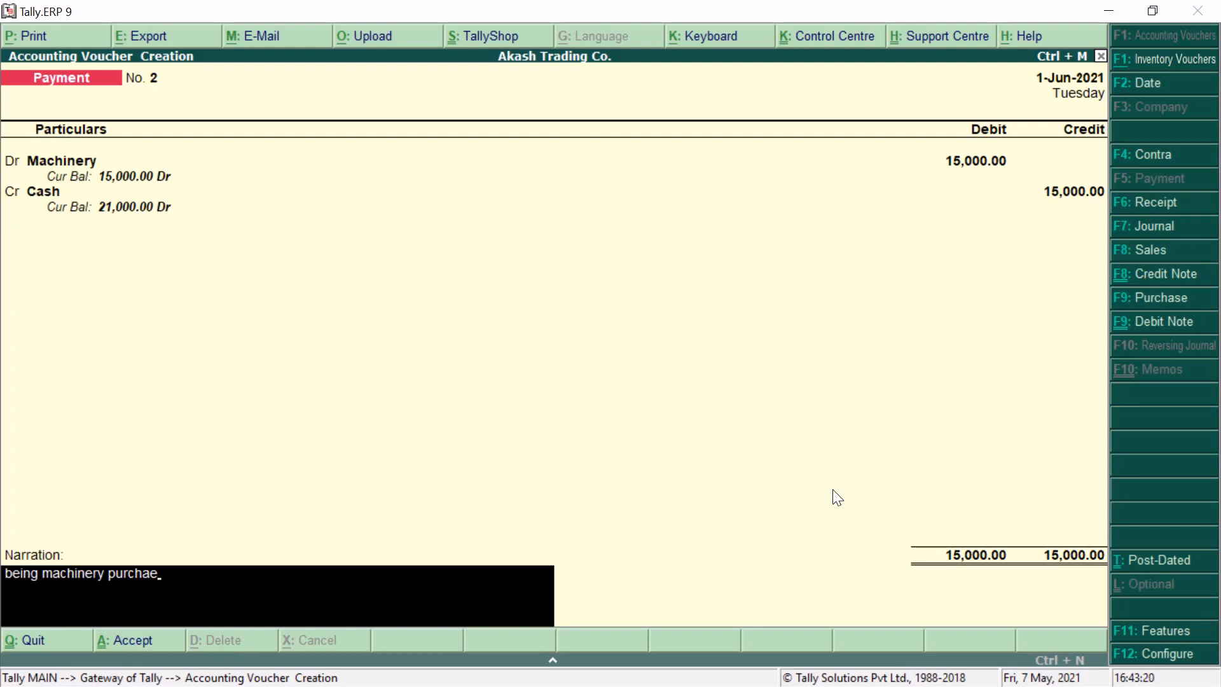
key("BackSpace")
type("sed by cash")
key("Return")
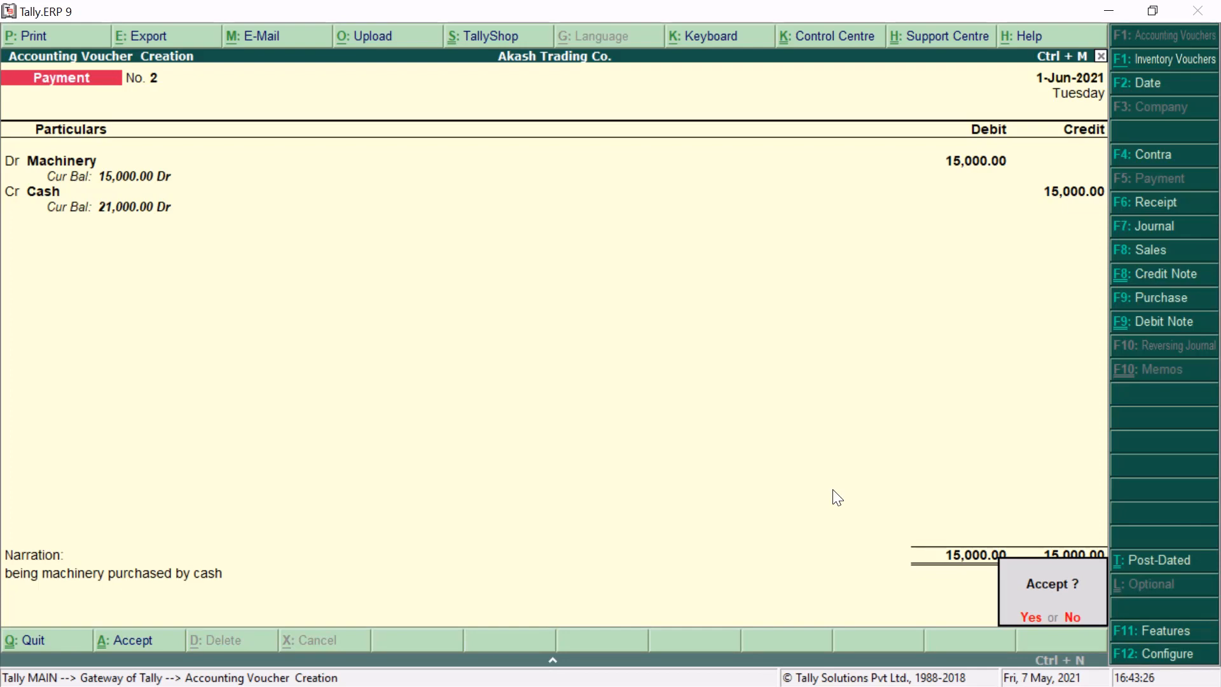
key("Return")
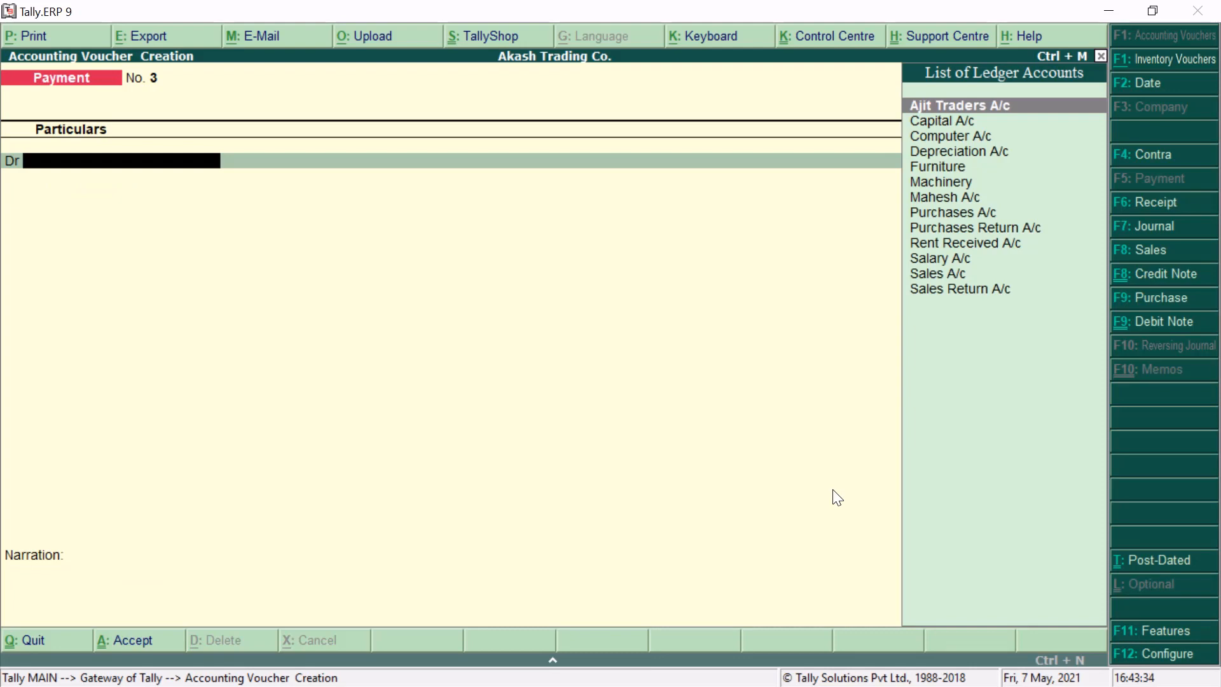
Step: Set the date for the following vouchers to 2-Jun-2021
key("XF86AudioLowerVolume")
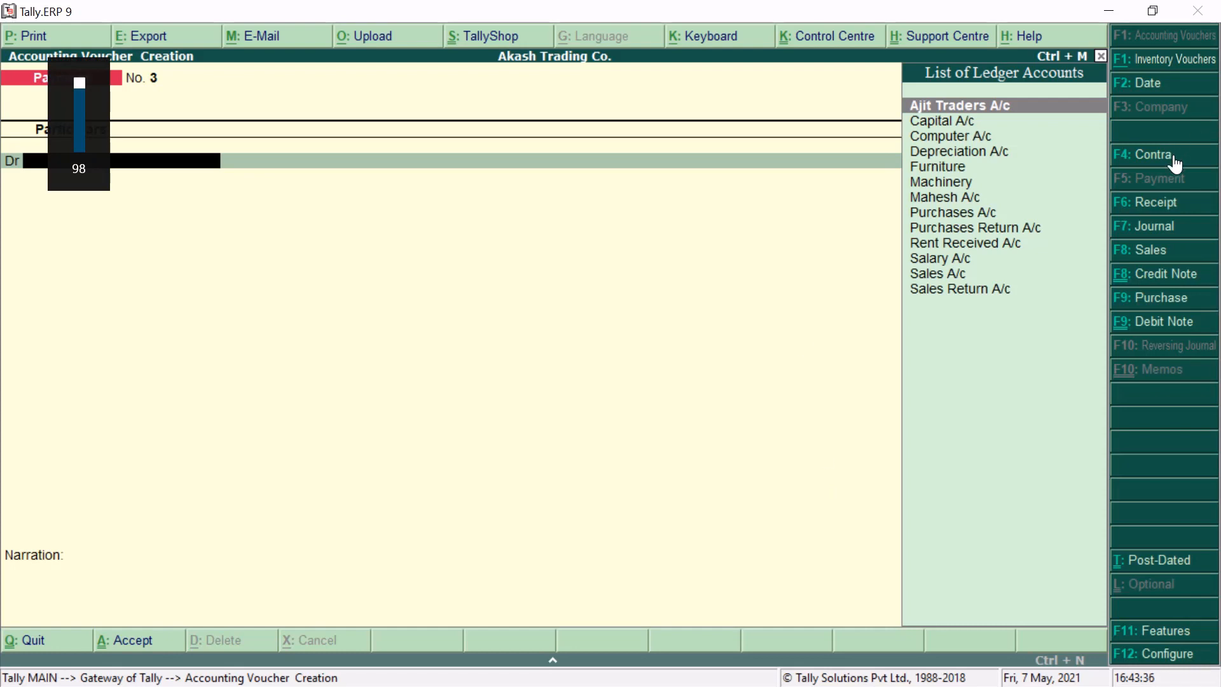
left_click(1168, 89)
key("Return")
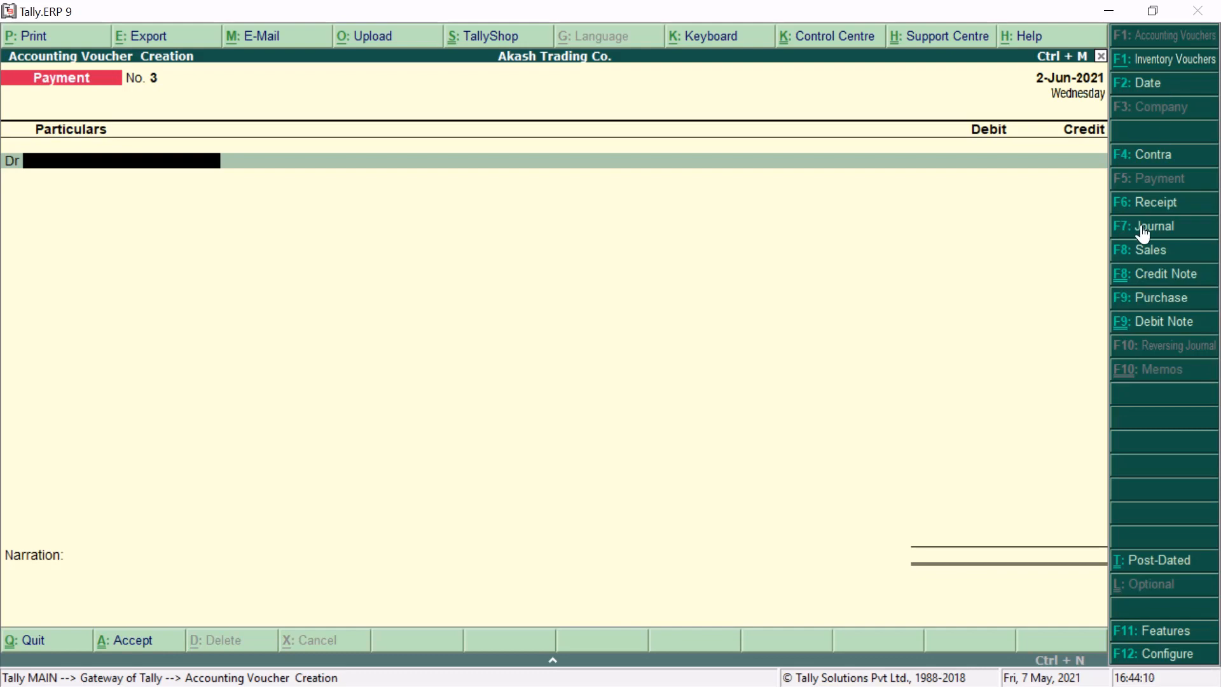
left_click(1181, 298)
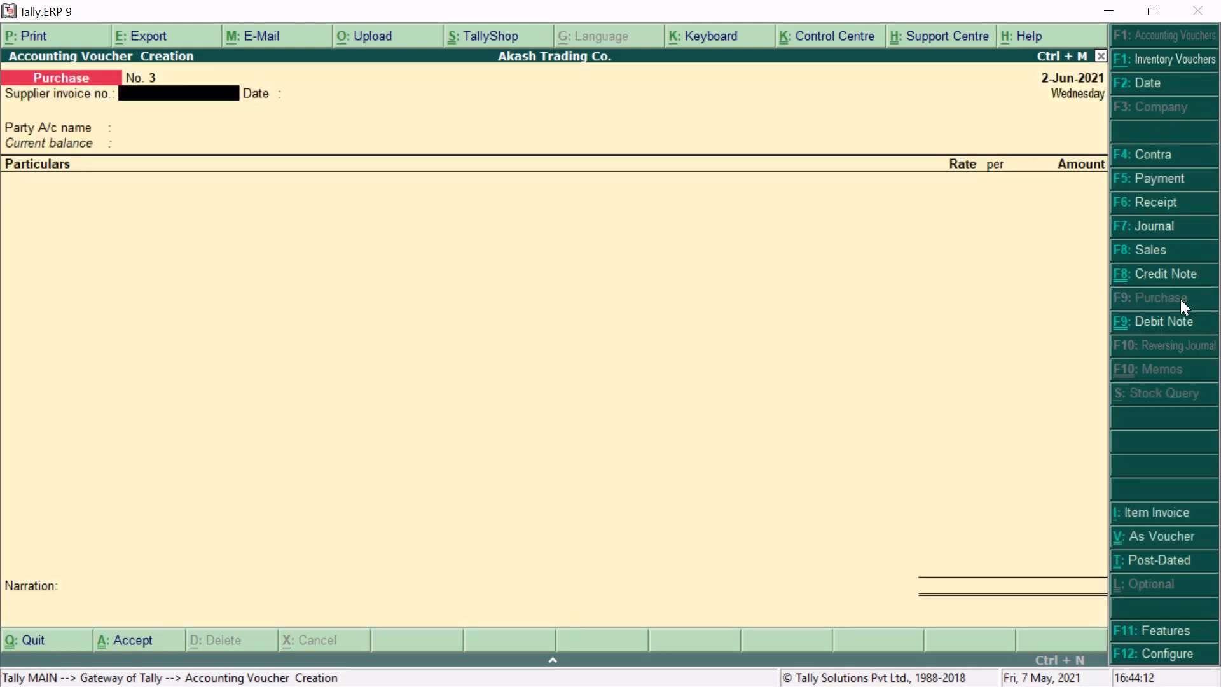
key("Return")
key("Return")
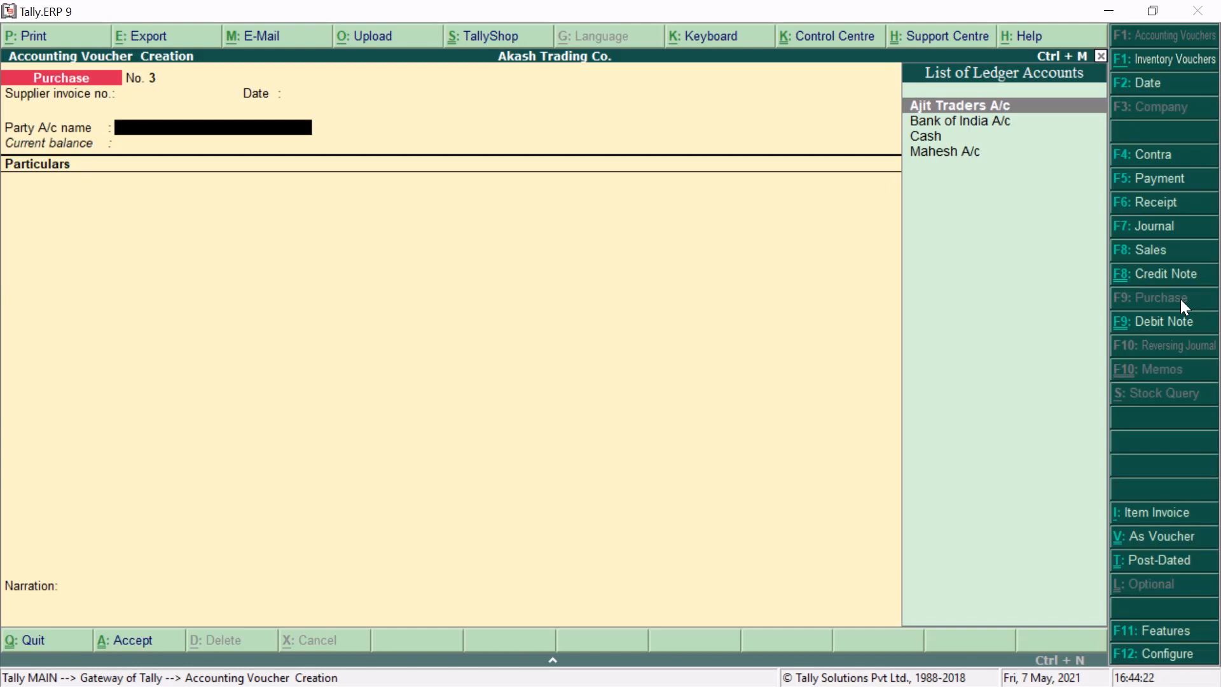
key("Escape")
key("y")
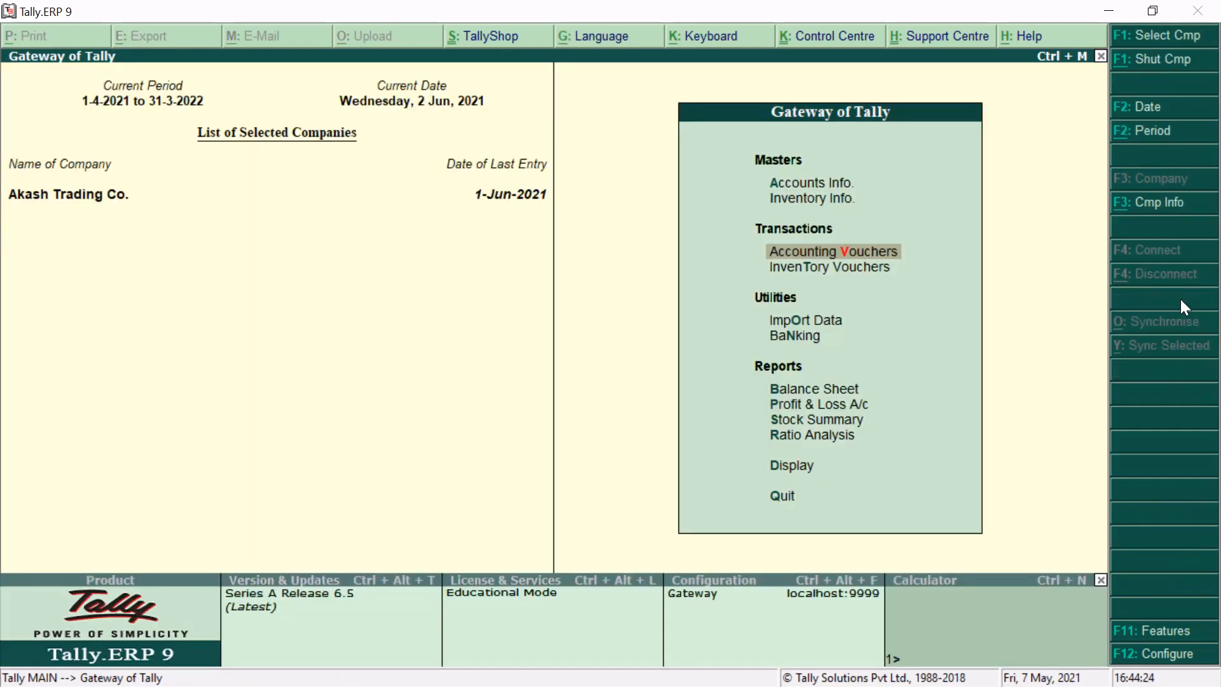
Step: Search the company's existing ledgers for a name starting with "Sh" and return to the Gateway of Tally
key("Up")
key("Up")
key("Return")
key("Down")
key("Return")
key("Down")
key("Down")
key("Up")
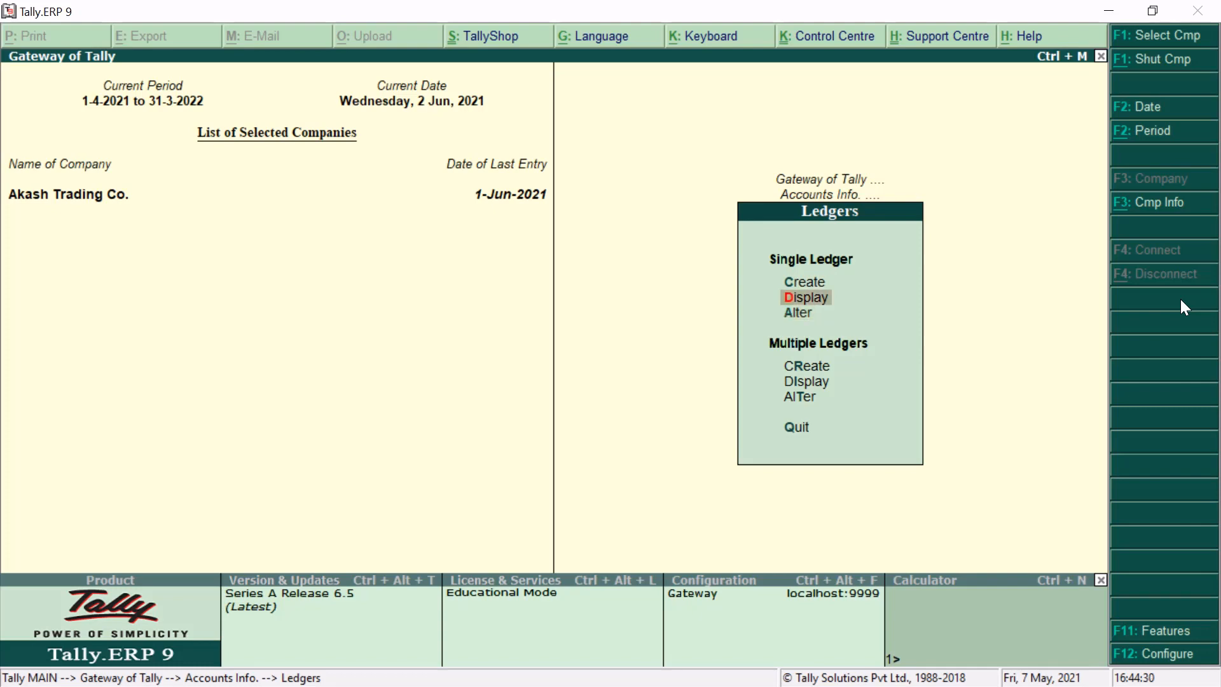
key("Return")
type("Sh")
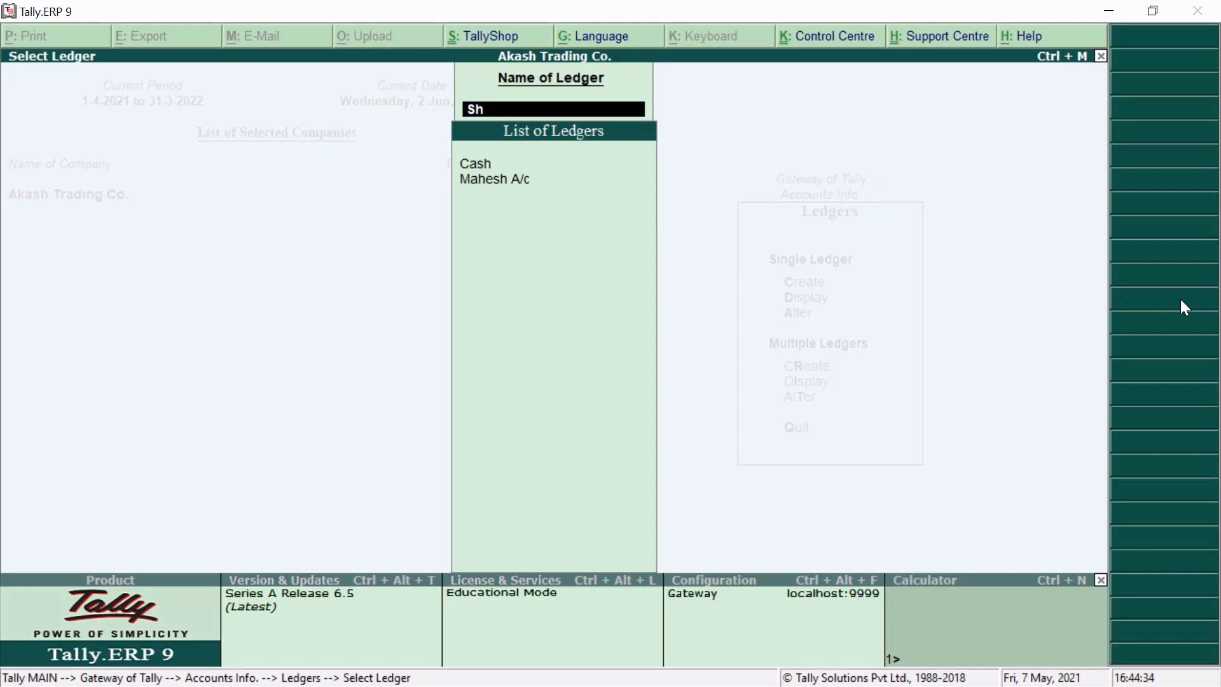
key("BackSpace")
key("BackSpace")
key("Escape")
key("Escape")
key("Escape")
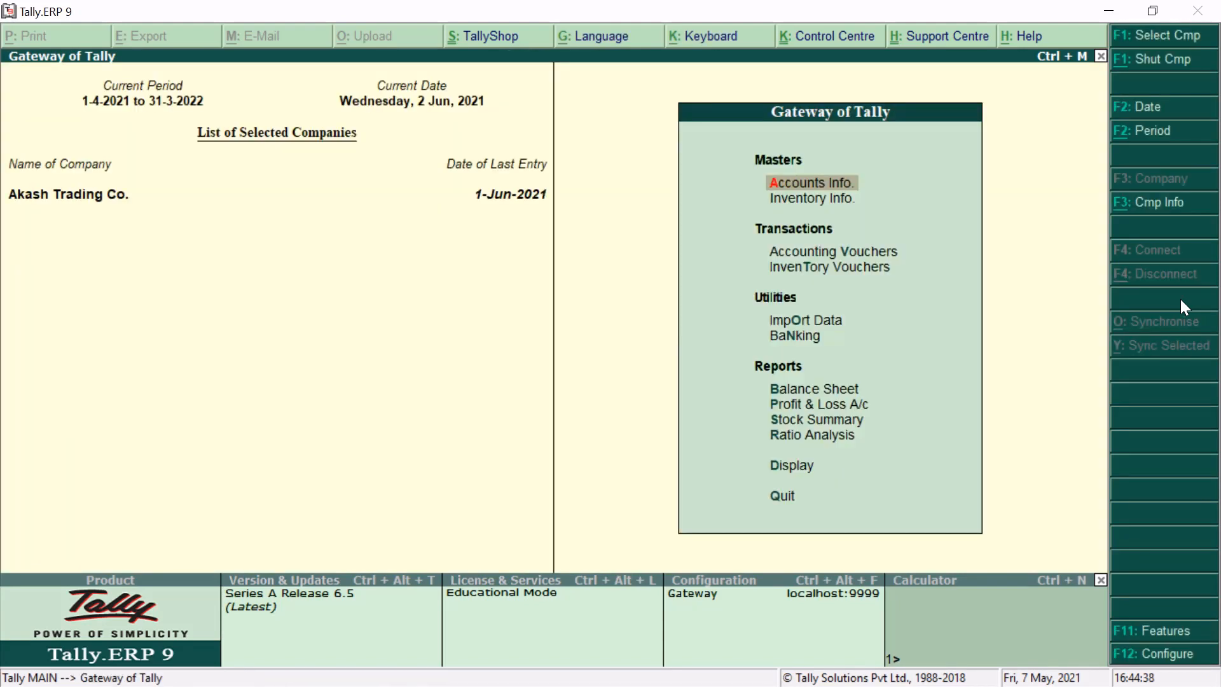
Step: Return to accounting voucher entry and open a new journal voucher
key("Down")
key("Down")
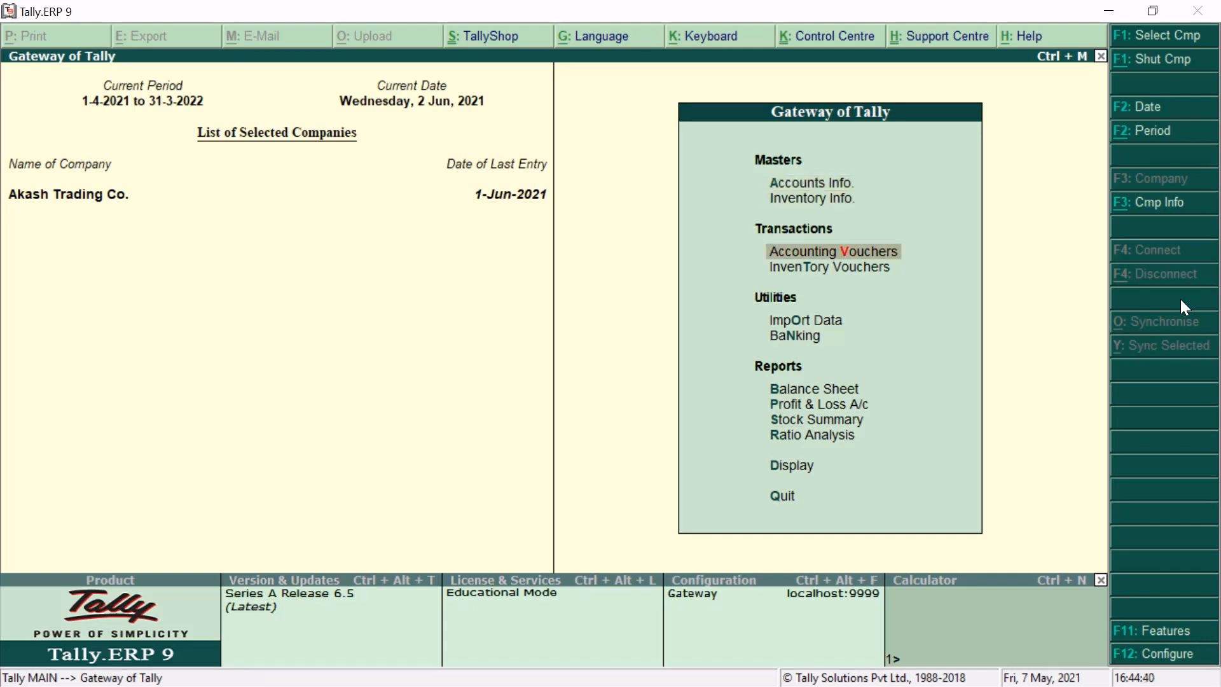
key("Return")
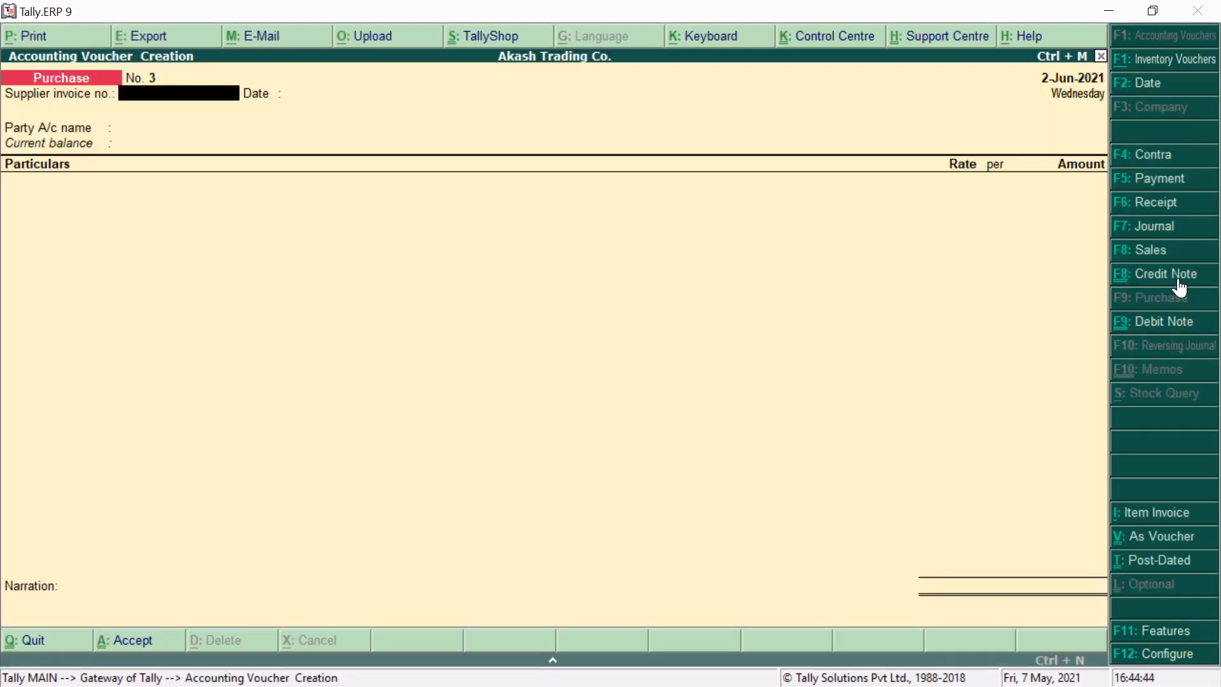
left_click(1177, 232)
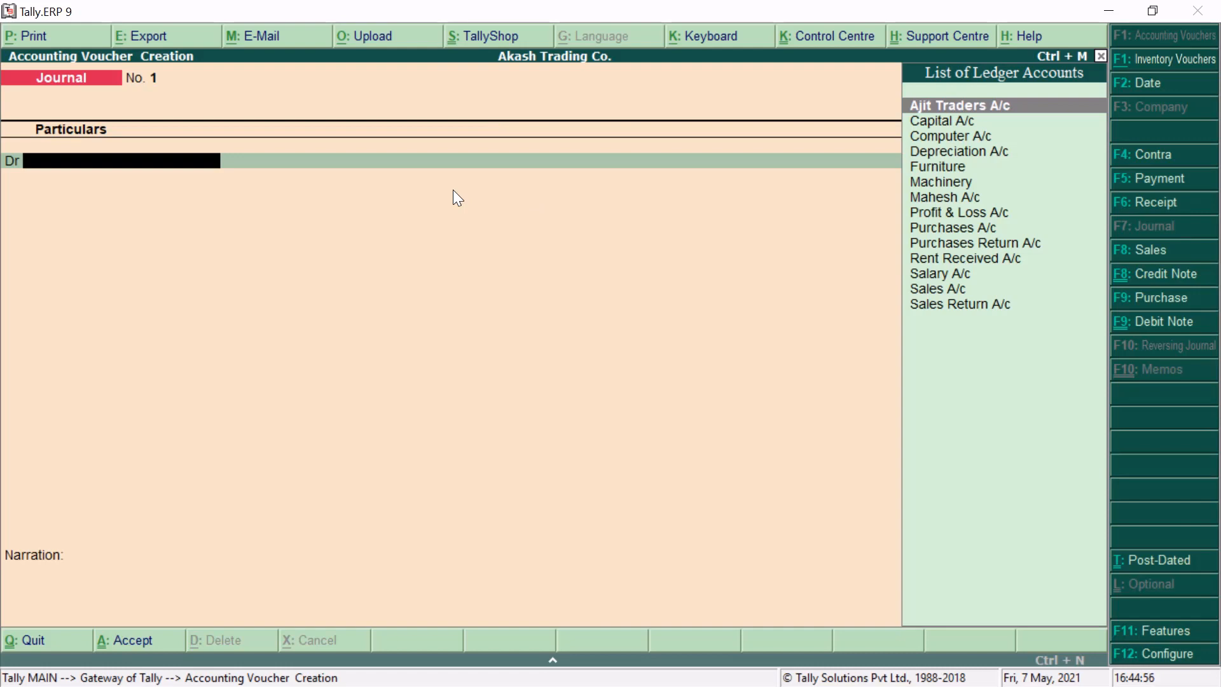
Step: Start a new ledger from within the journal voucher and name it Sharp Computer without an alias
key("alt+c")
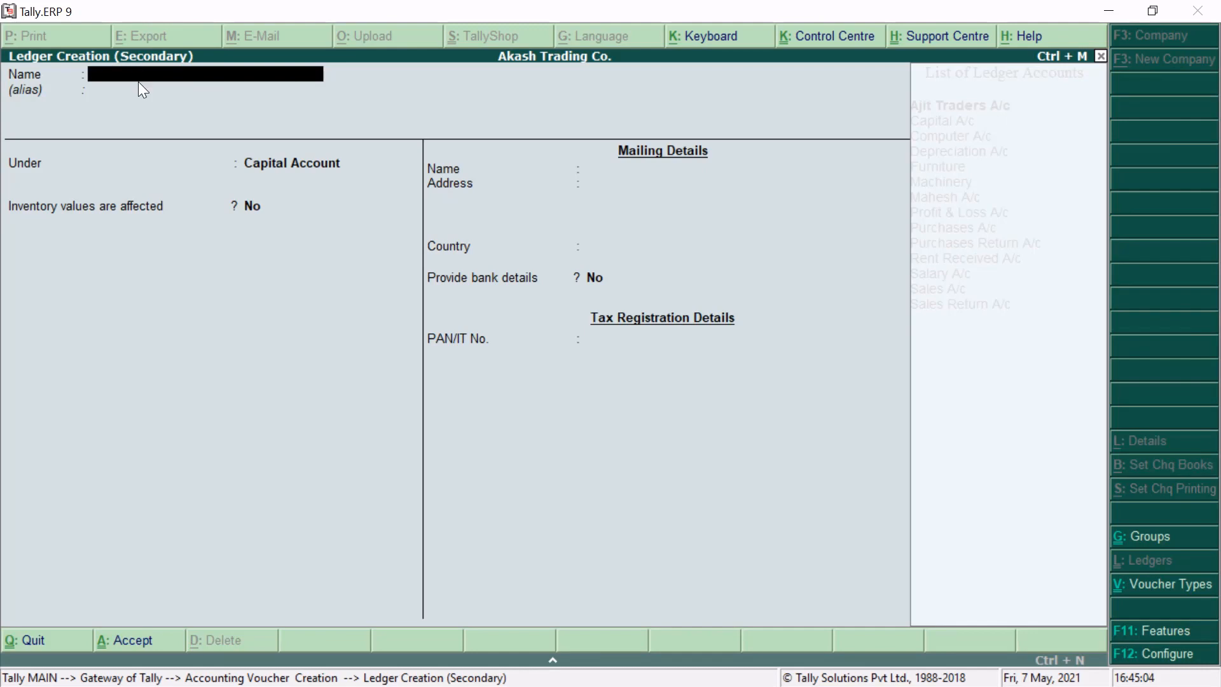
type("Sharp Computer")
key("Return")
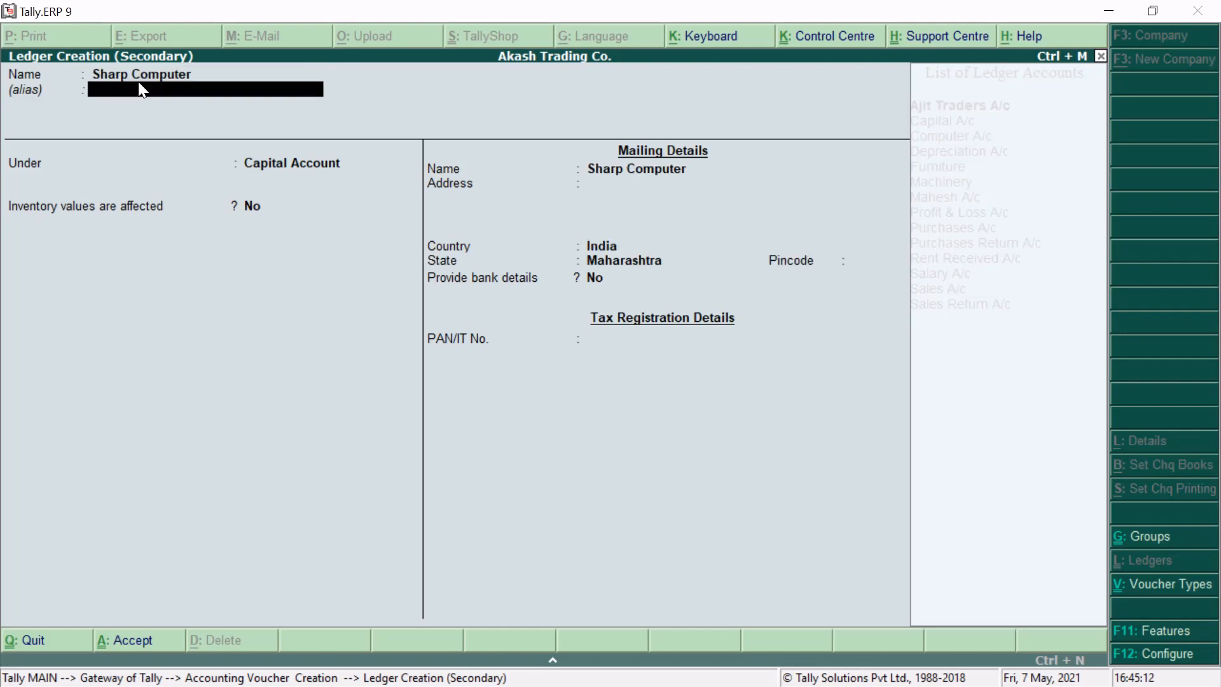
key("Return")
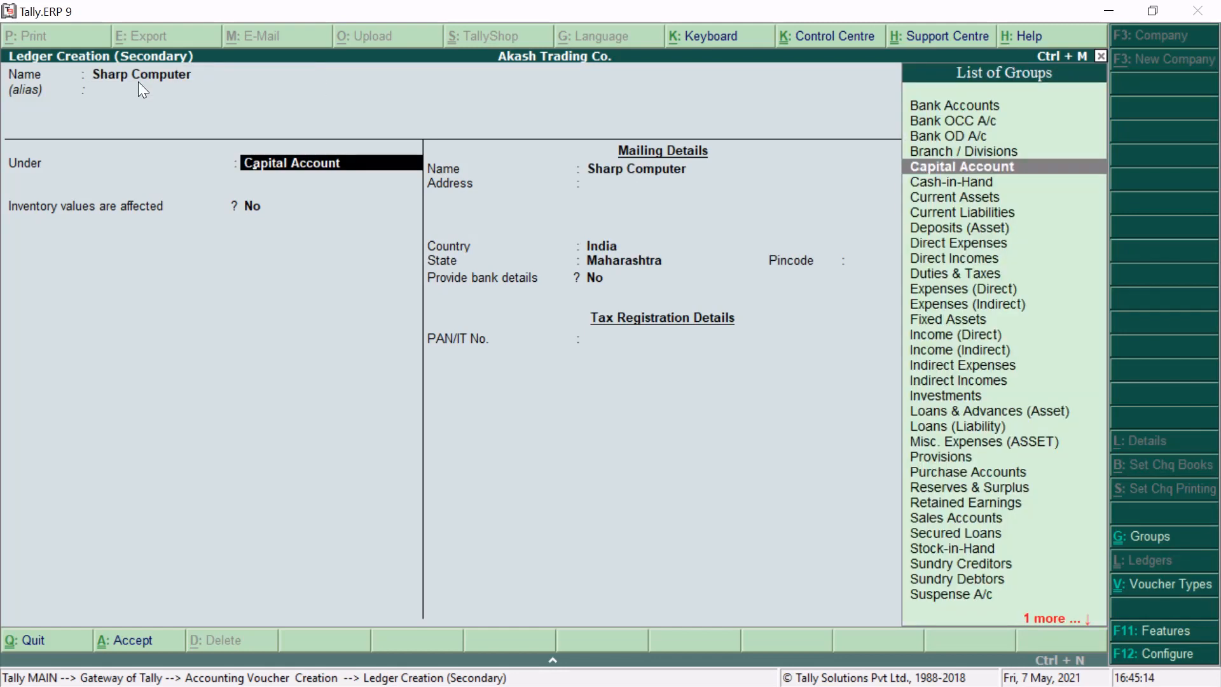
Step: Place the Sharp Computer ledger under the Sundry Creditors group
type("S")
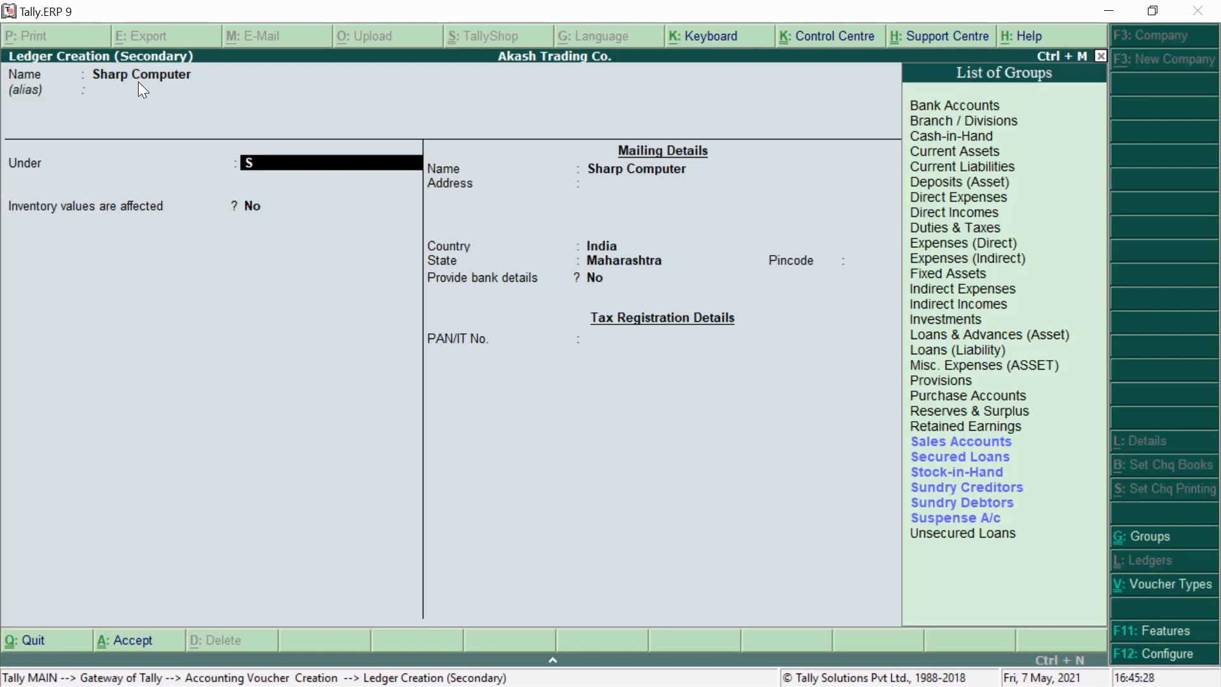
key("Up")
key("Up")
key("Up")
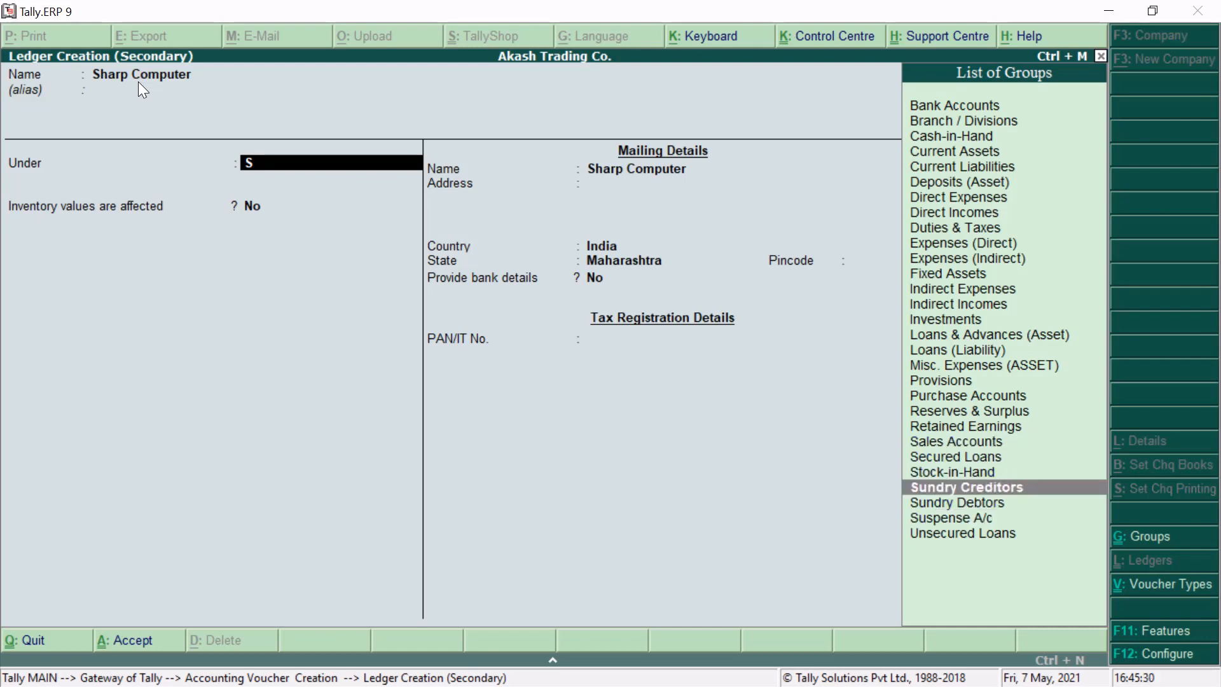
key("Return")
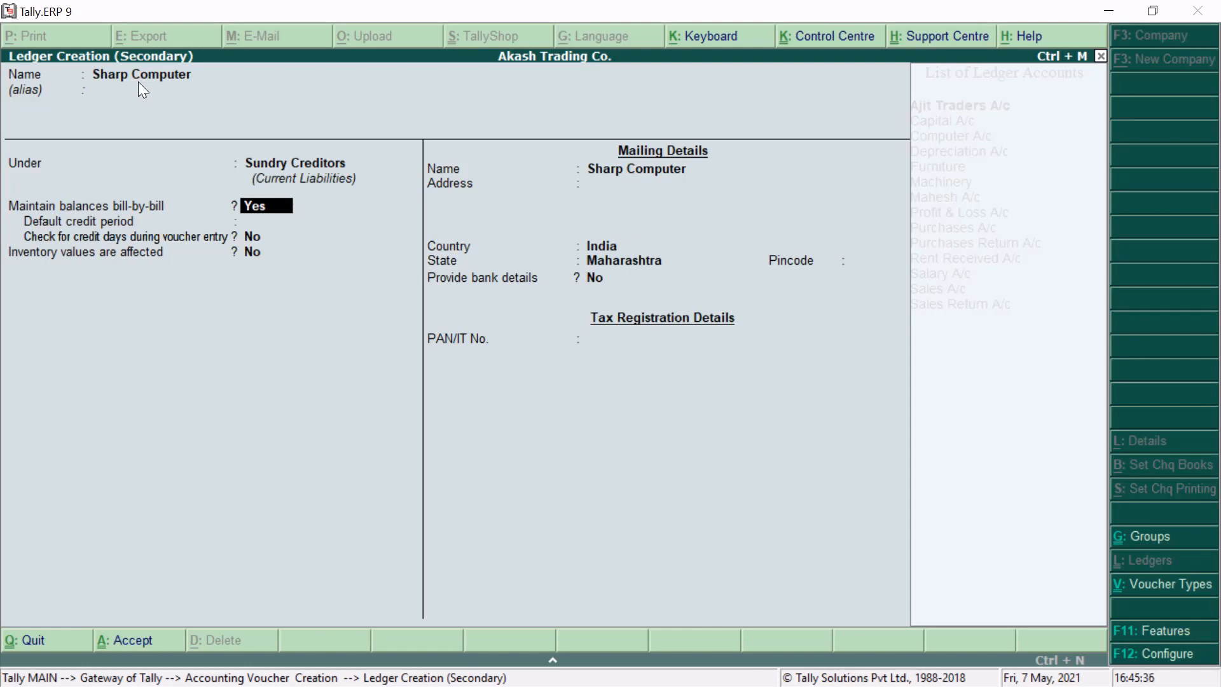
Step: Change the group of the Sharp Computer ledger to Unsecured Loans
key("BackSpace")
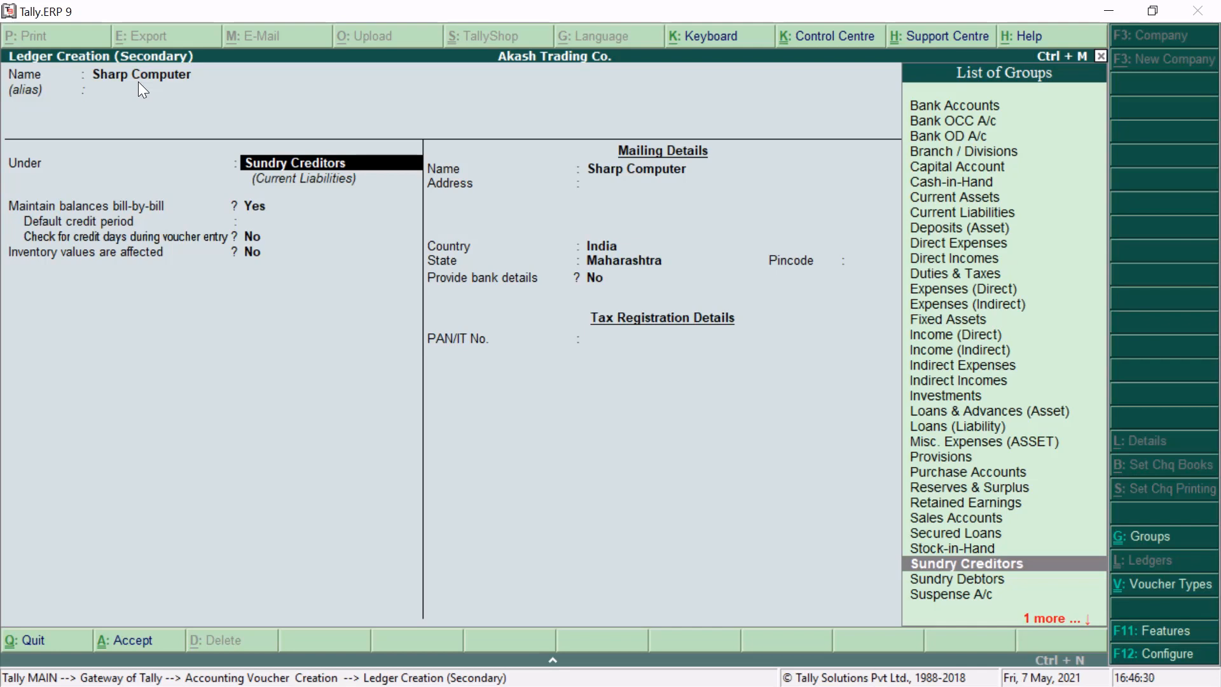
key("Down")
key("Down")
key("Down")
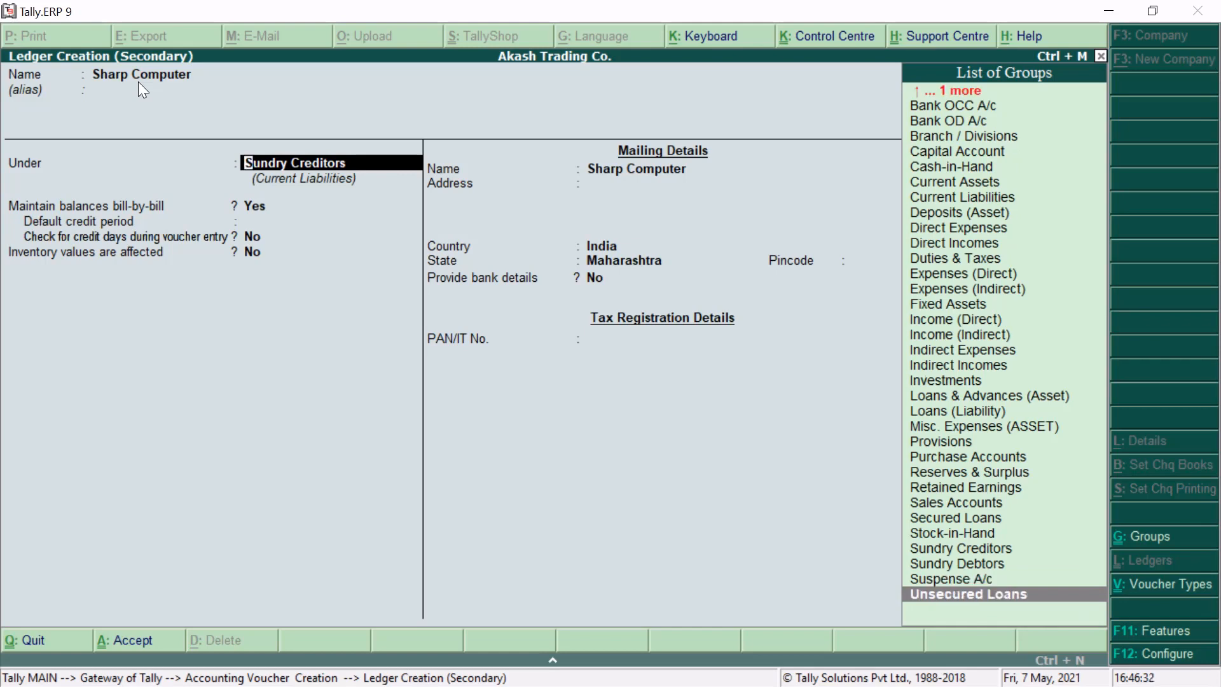
key("Up")
key("Down")
key("Return")
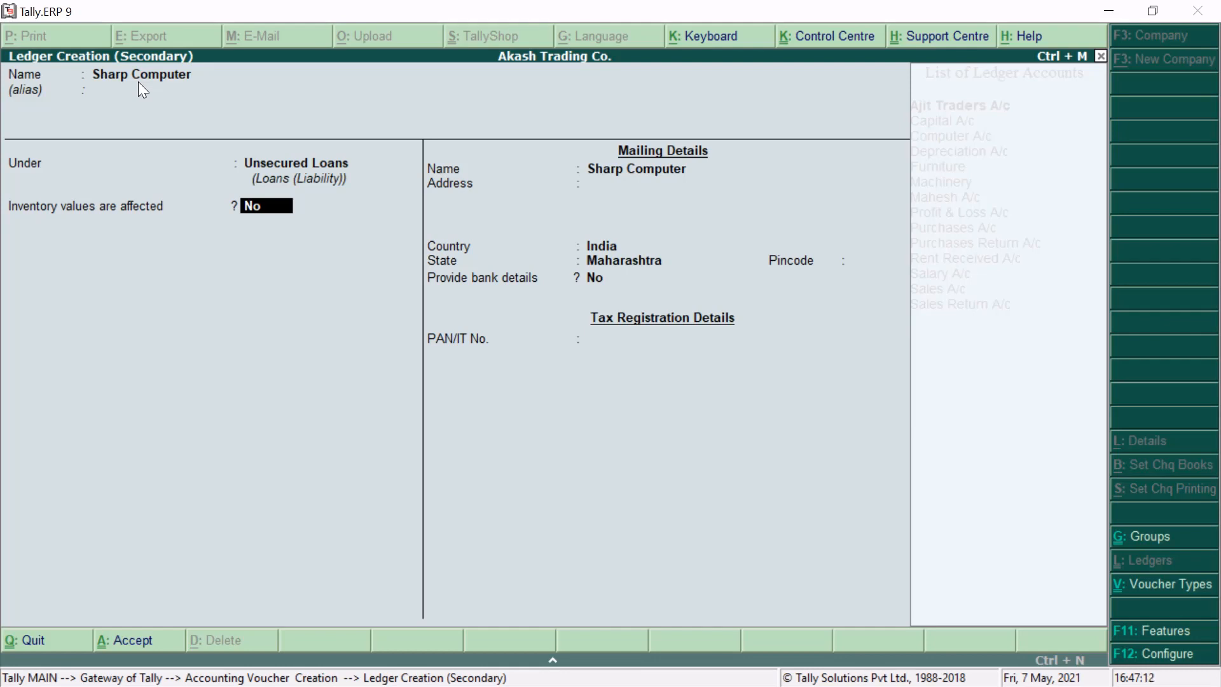
Step: Keep the remaining default details of the Sharp Computer ledger and save it
key("Return")
key("Return")
key("Return")
key("Return")
key("Return")
key("Return")
key("Return")
key("Return")
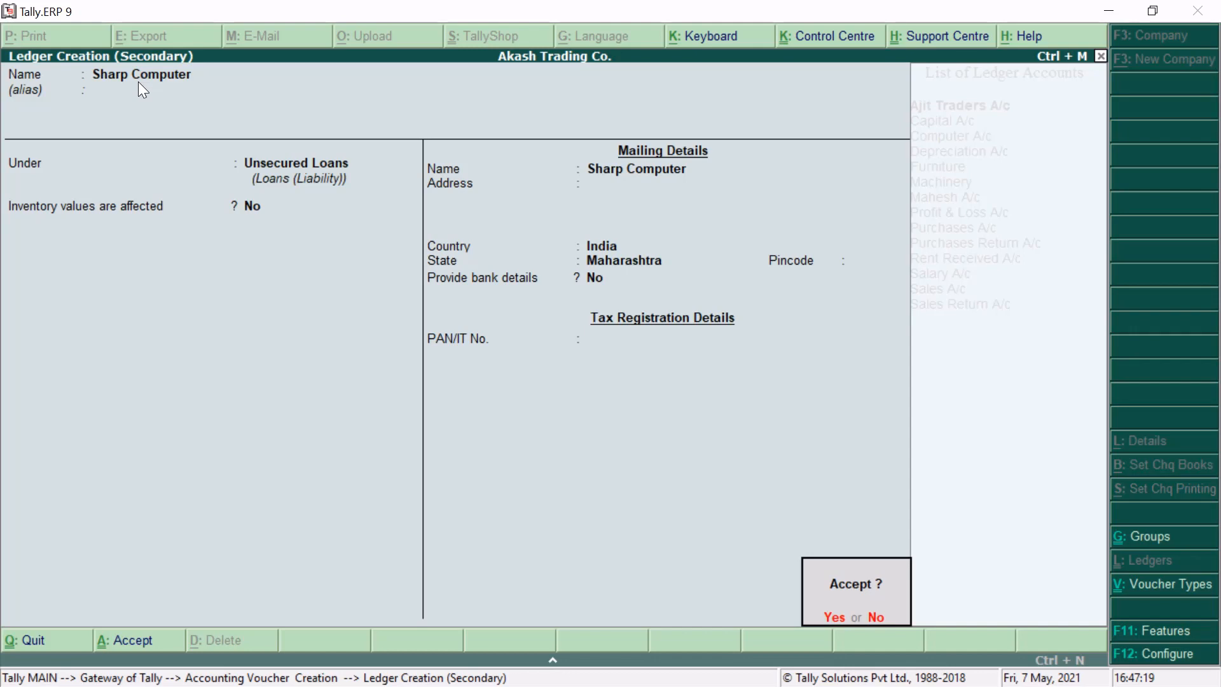
key("Return")
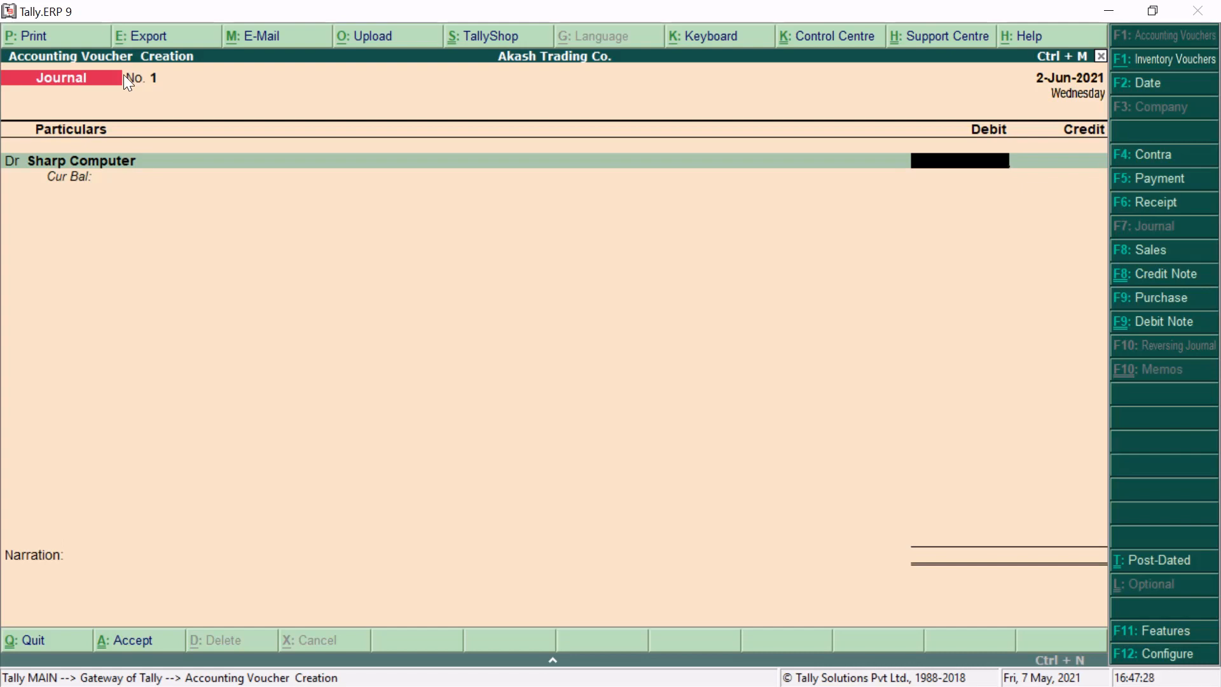
Step: Open a purchase entry in voucher mode and examine which ledger accounts can be credited there
left_click(1144, 297)
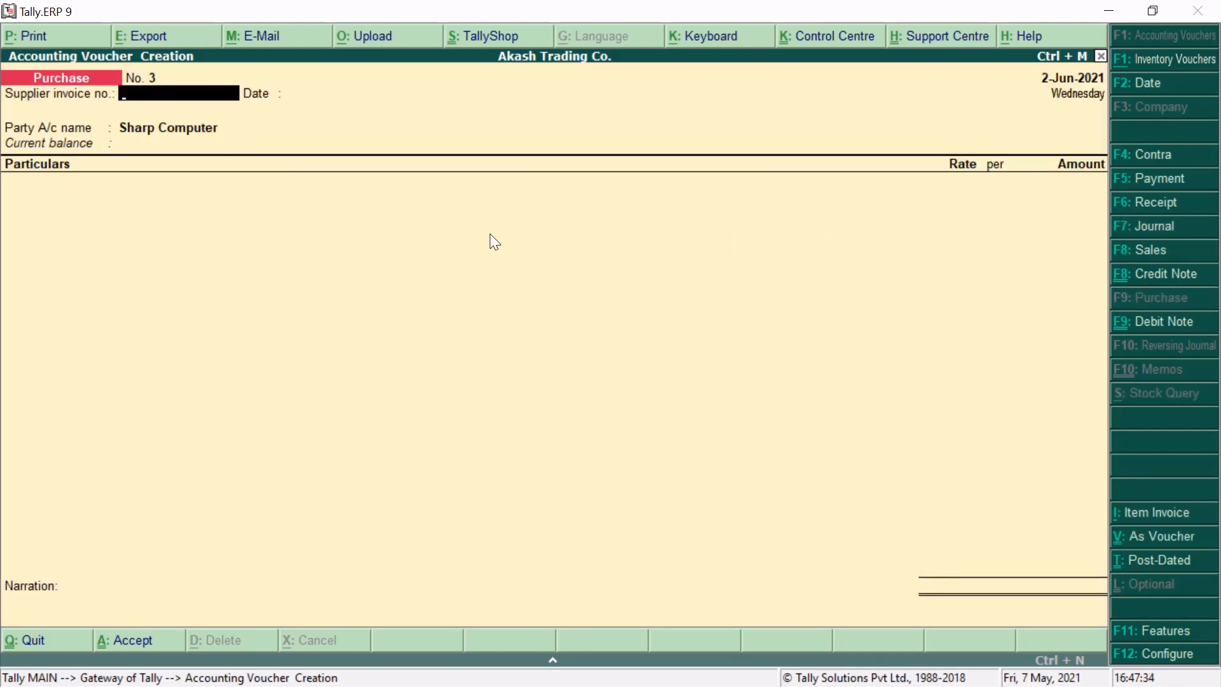
left_click(1155, 536)
key("Return")
key("Return")
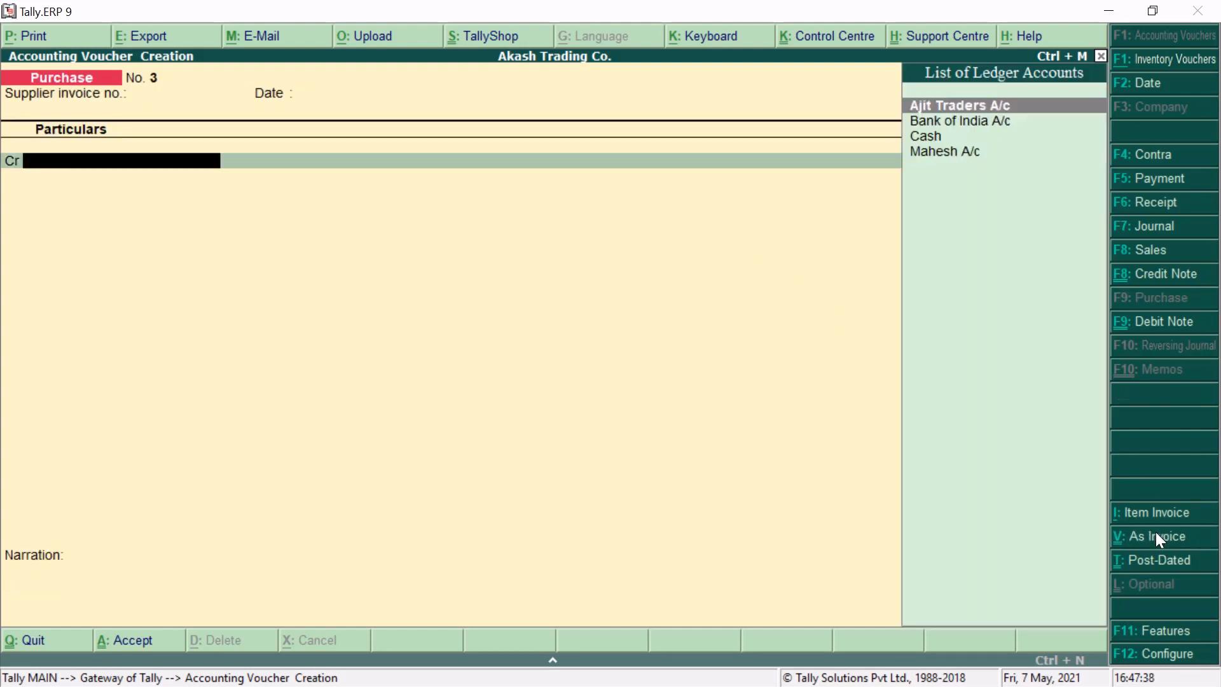
key("Down")
key("Up")
key("Down")
key("Down")
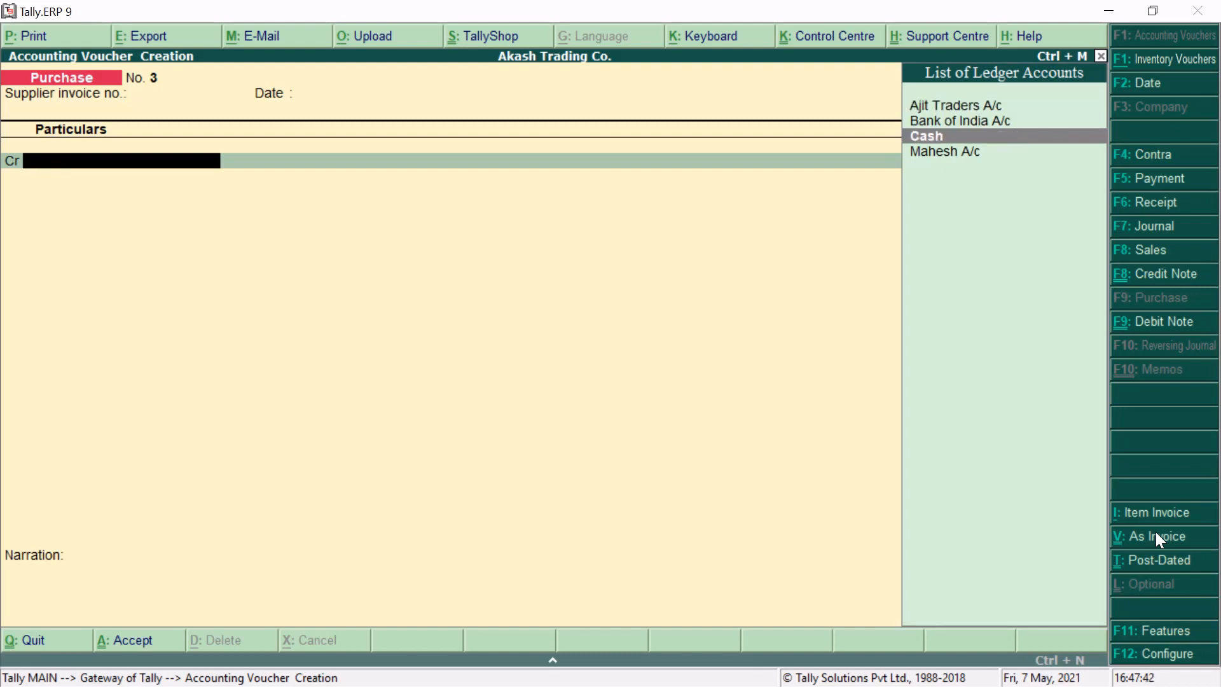
key("Down")
key("Up")
key("Up")
key("Up")
key("Down")
key("Down")
key("Down")
key("Up")
key("Up")
key("Up")
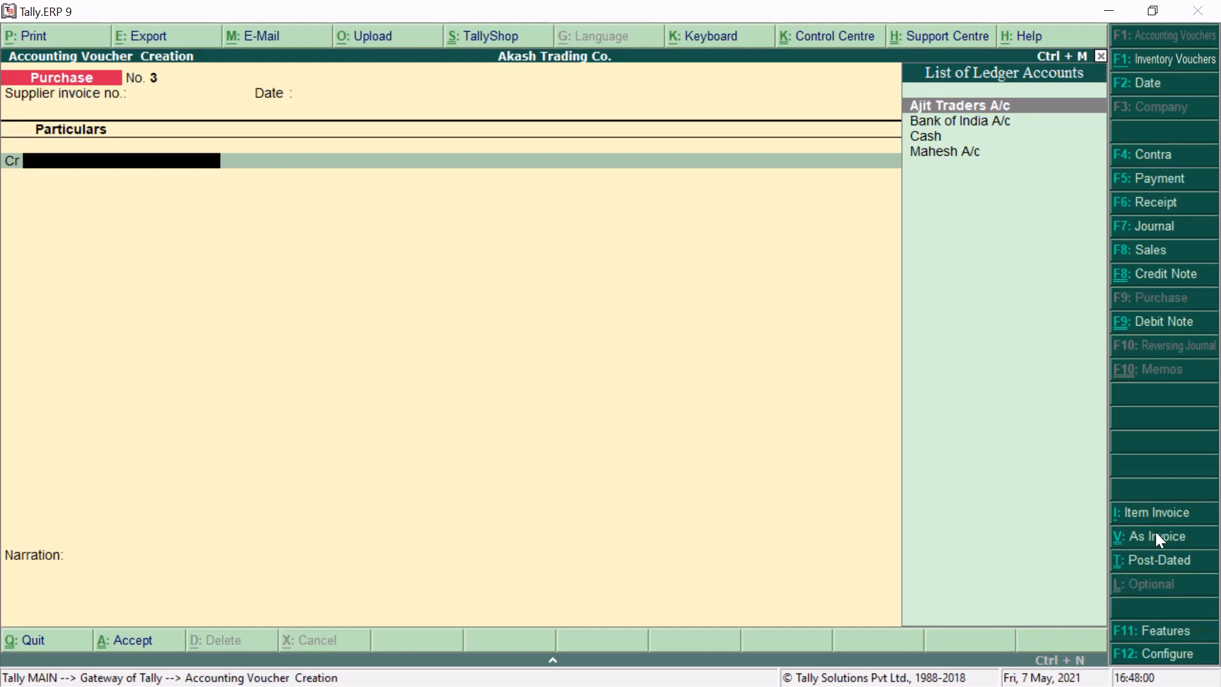
key("BackSpace")
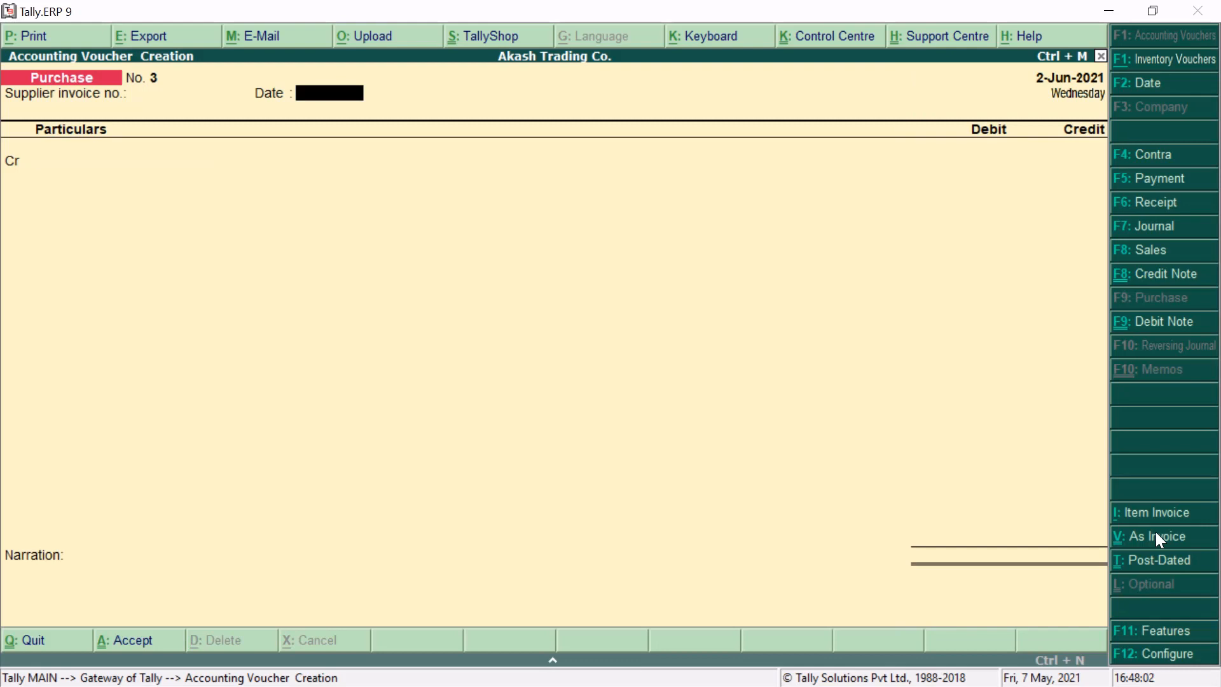
Step: In a new journal voucher, debit Computer A/c with 40,000 and credit Sharp Computer with the same amount
left_click(1155, 227)
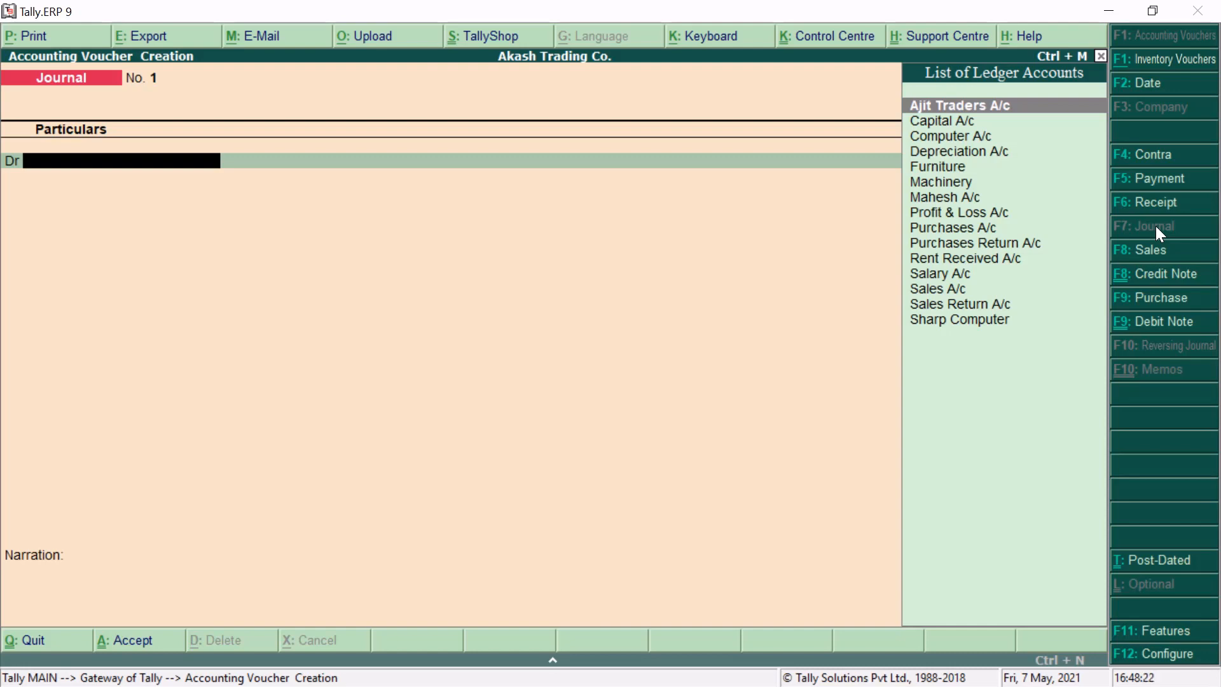
type("C")
key("Down")
key("Return")
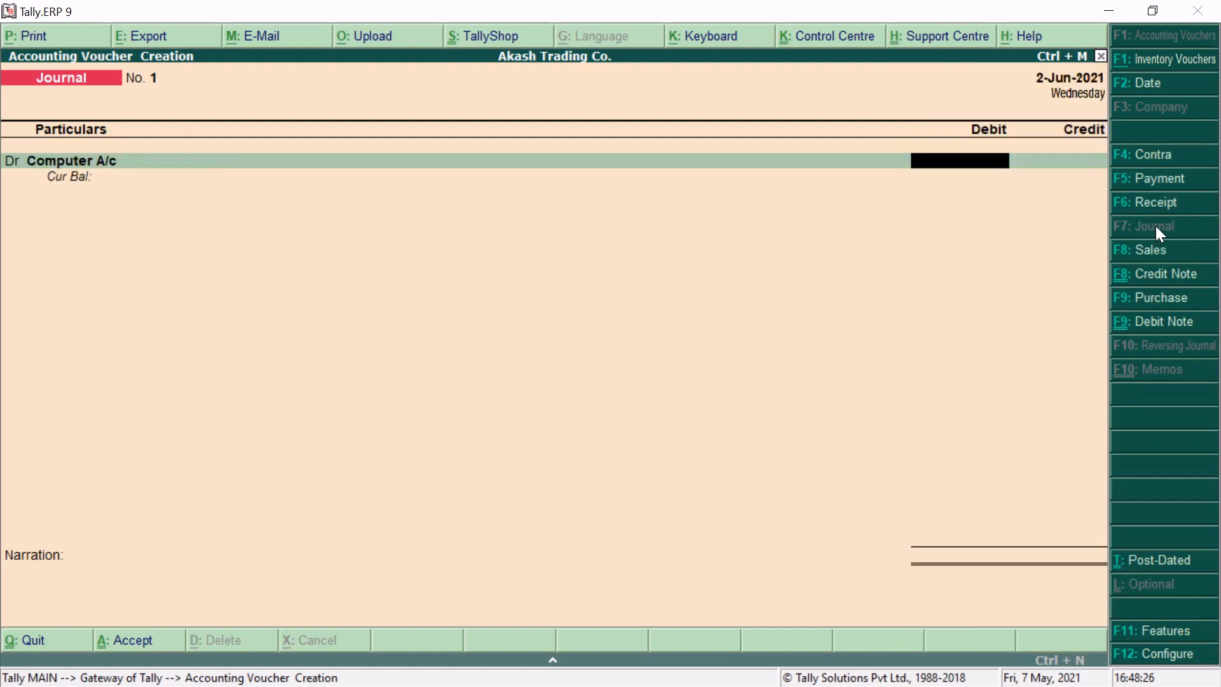
type("40000")
key("Return")
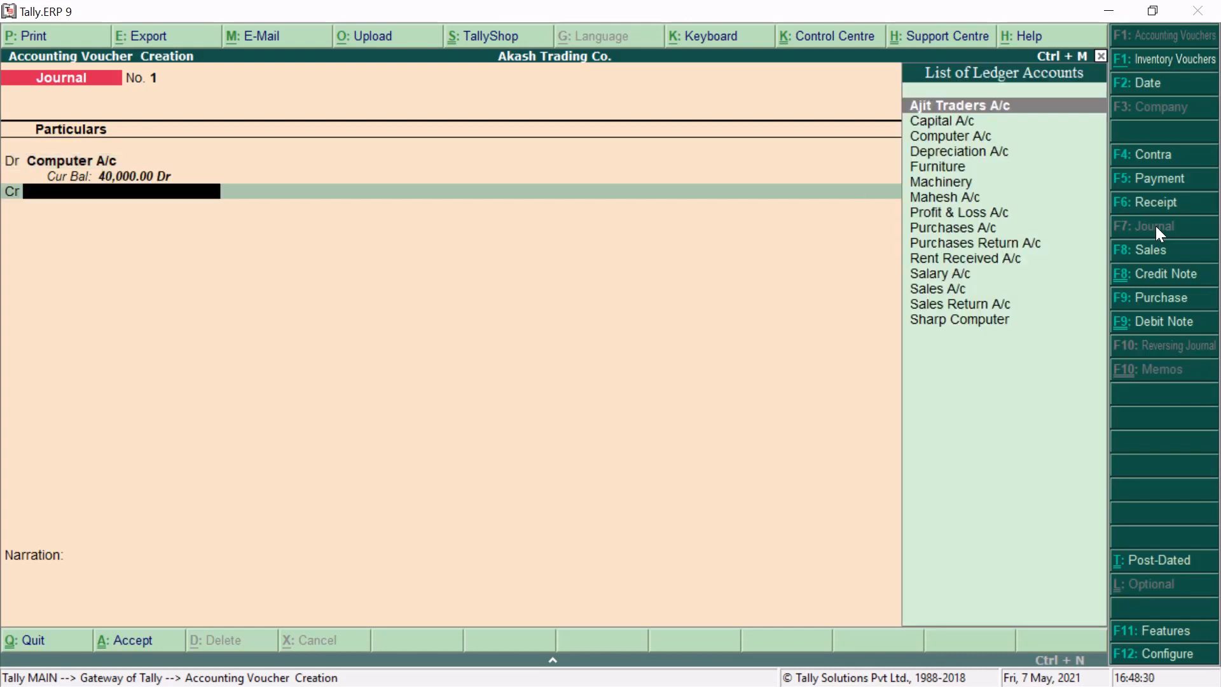
type("Sha")
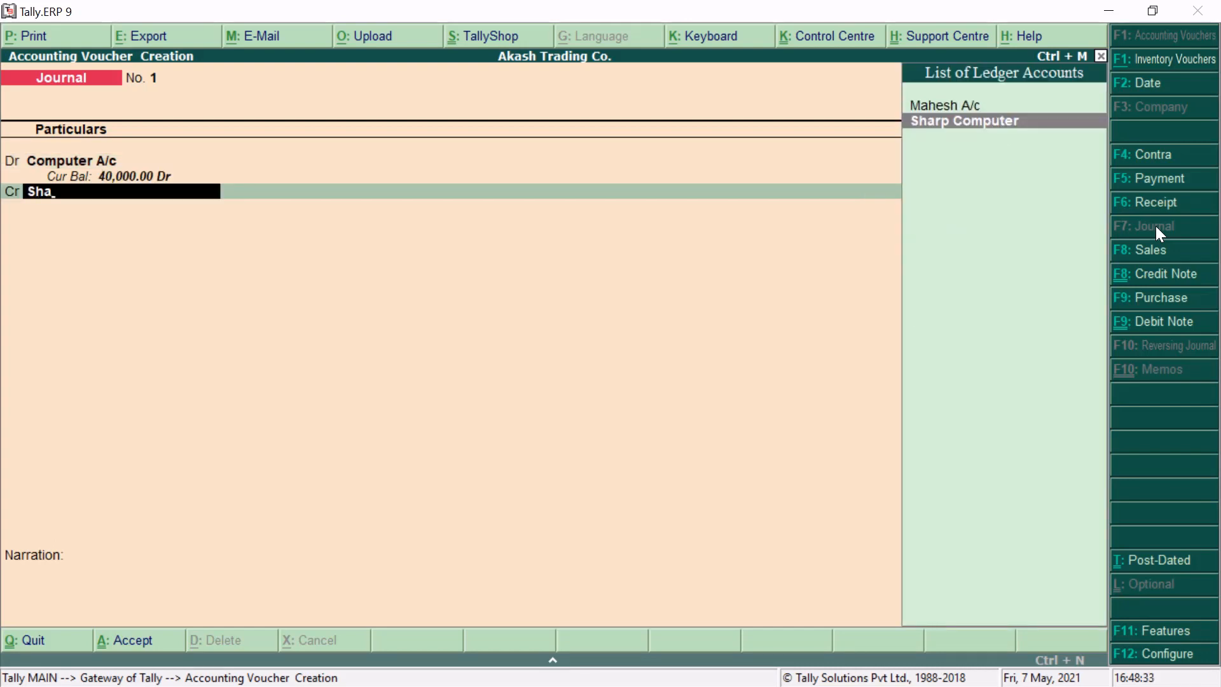
key("Return")
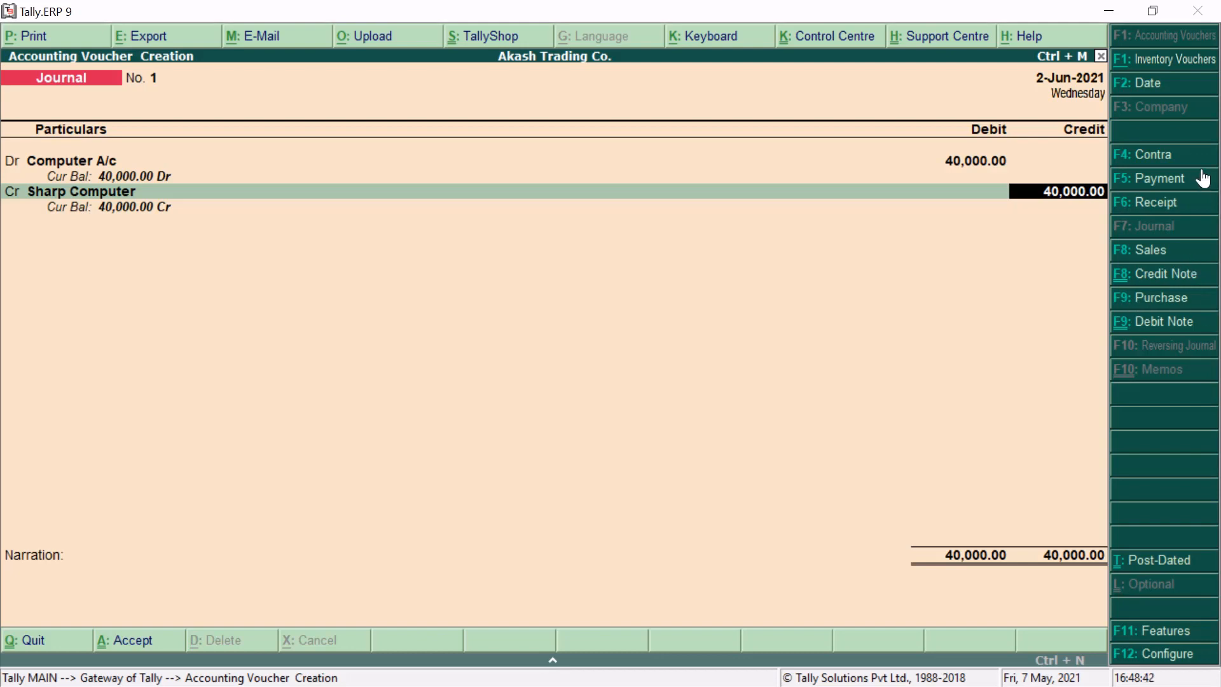
Step: Add the narration "Being computer purchased on credit from sharp computers B. No." and save the journal voucher
key("Return")
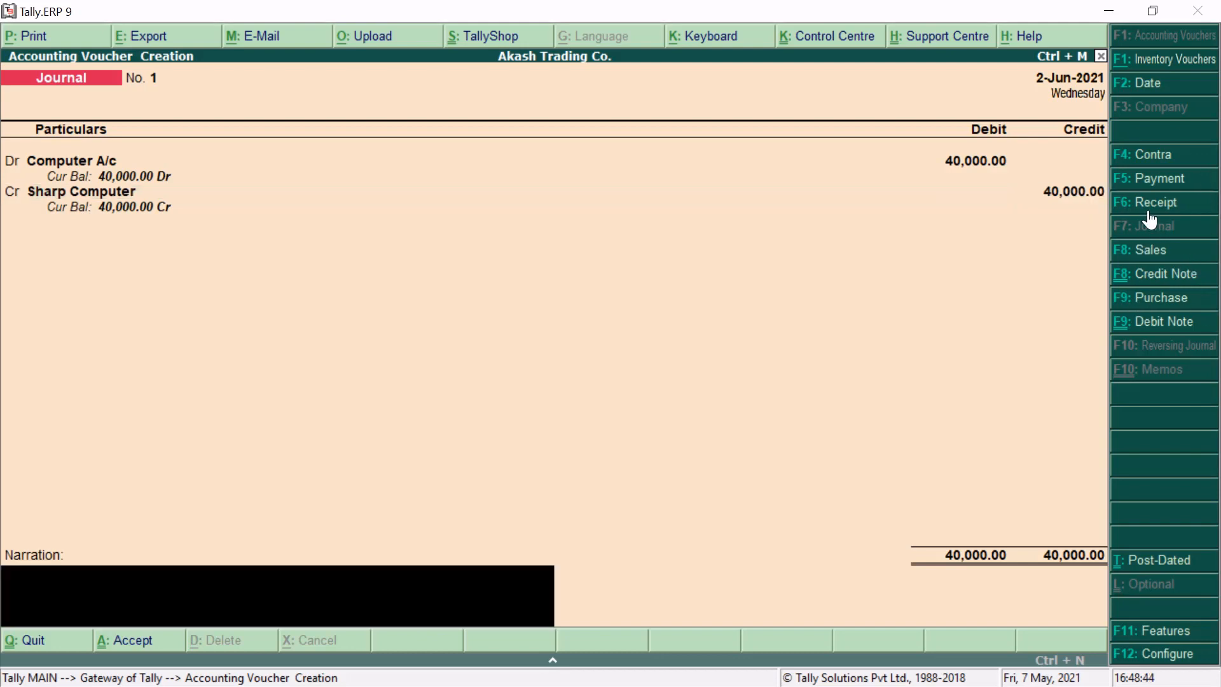
type("Being computer purchase")
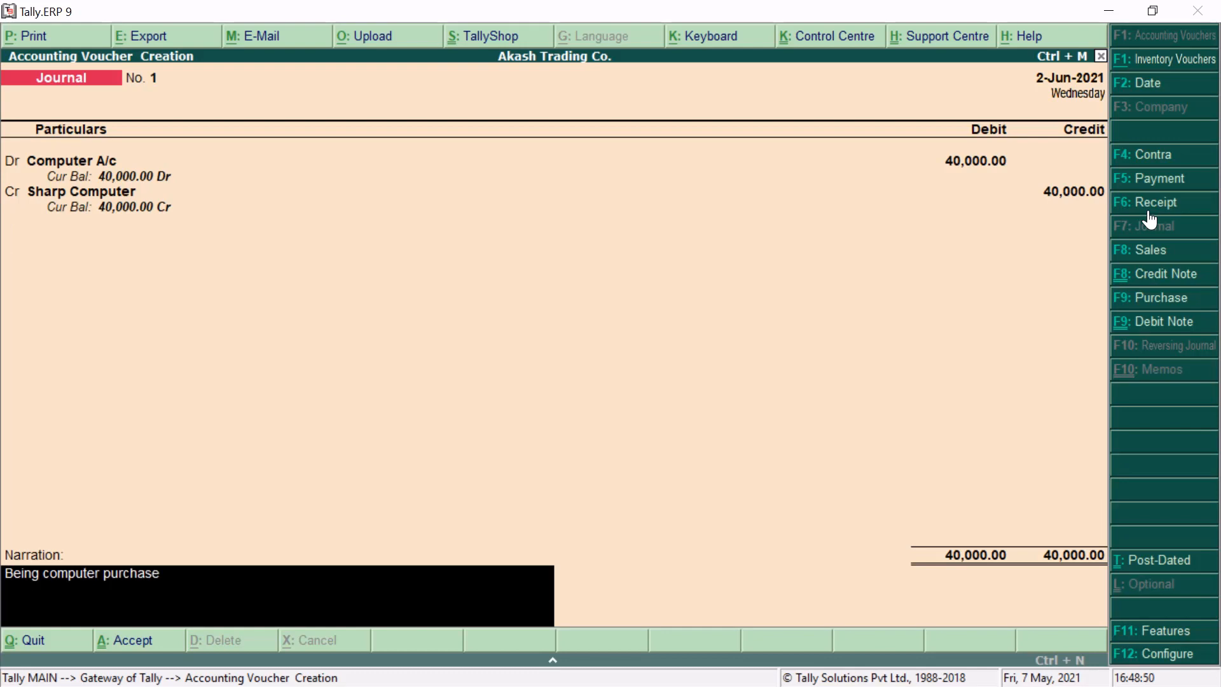
type("d on credit from s")
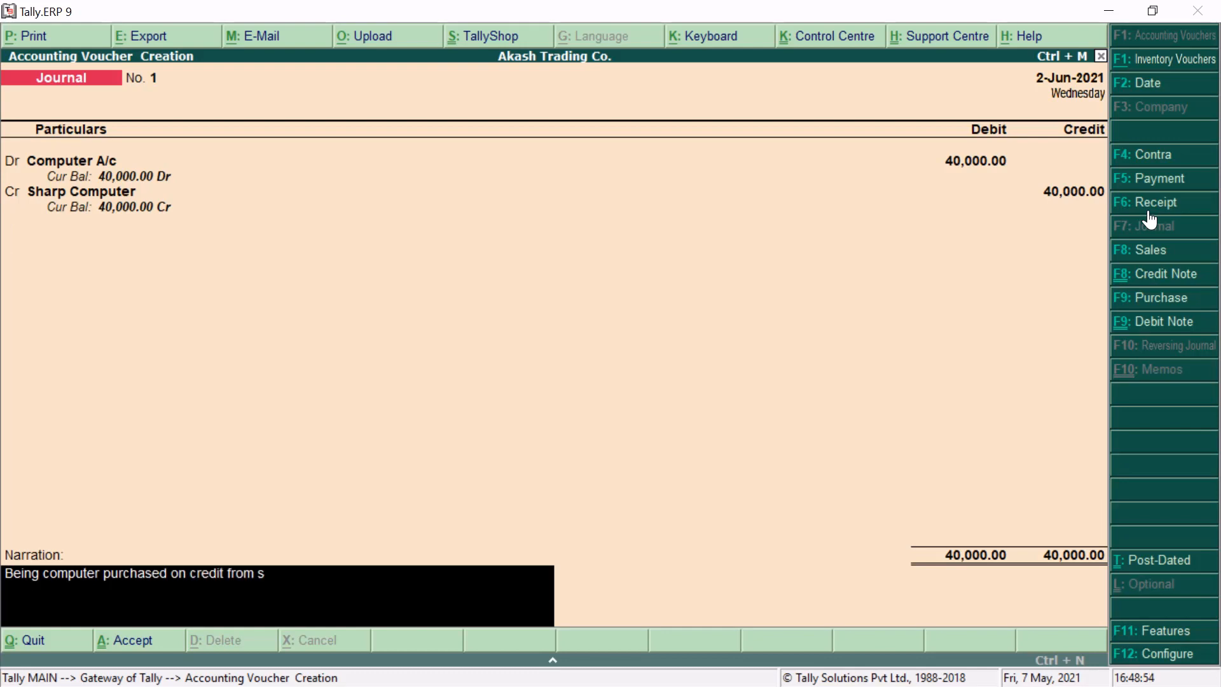
type("harp computers")
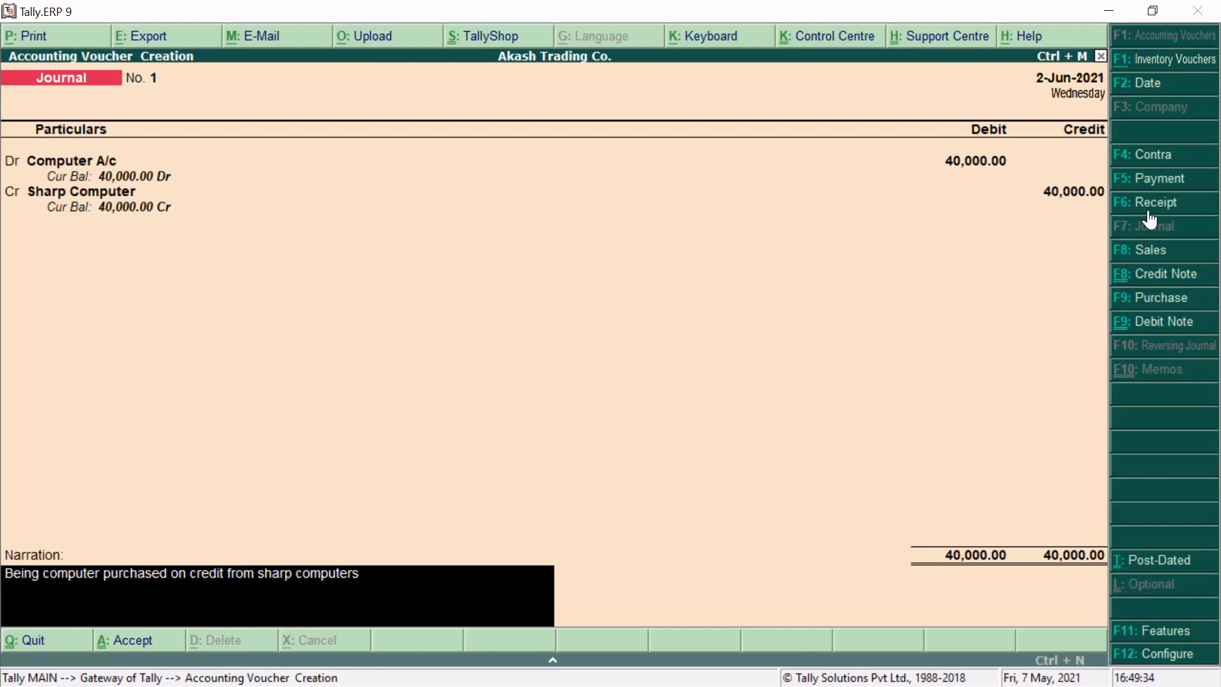
type("B. No.")
key("Return")
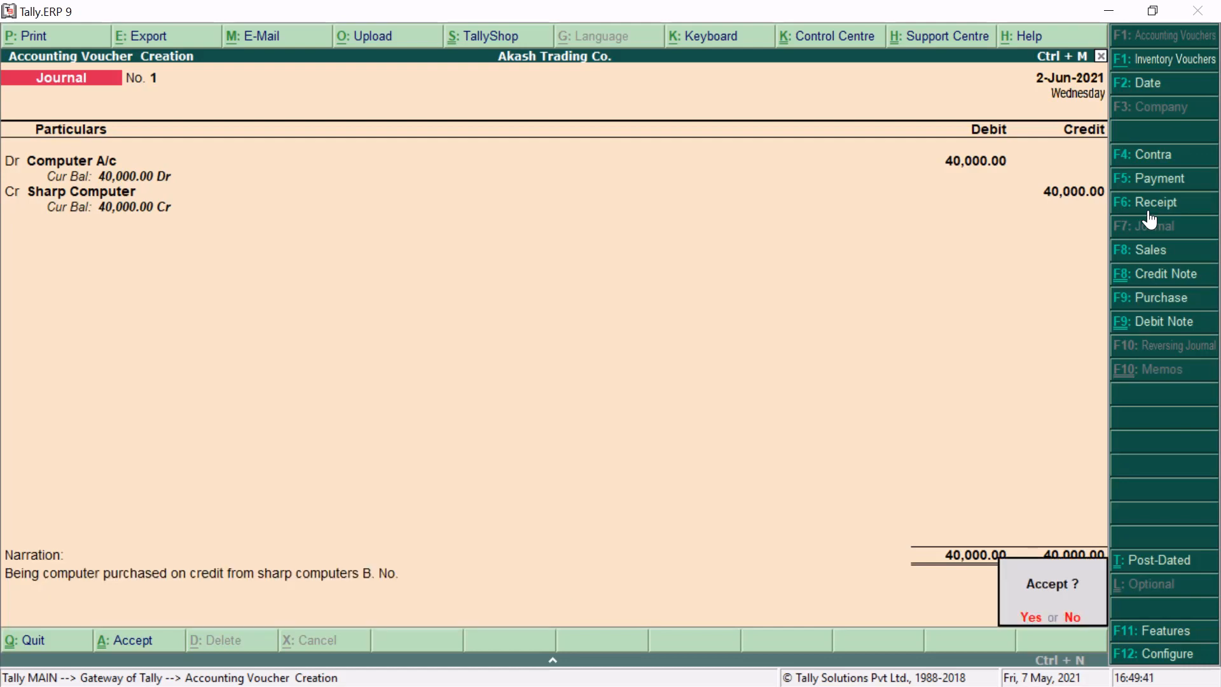
key("Return")
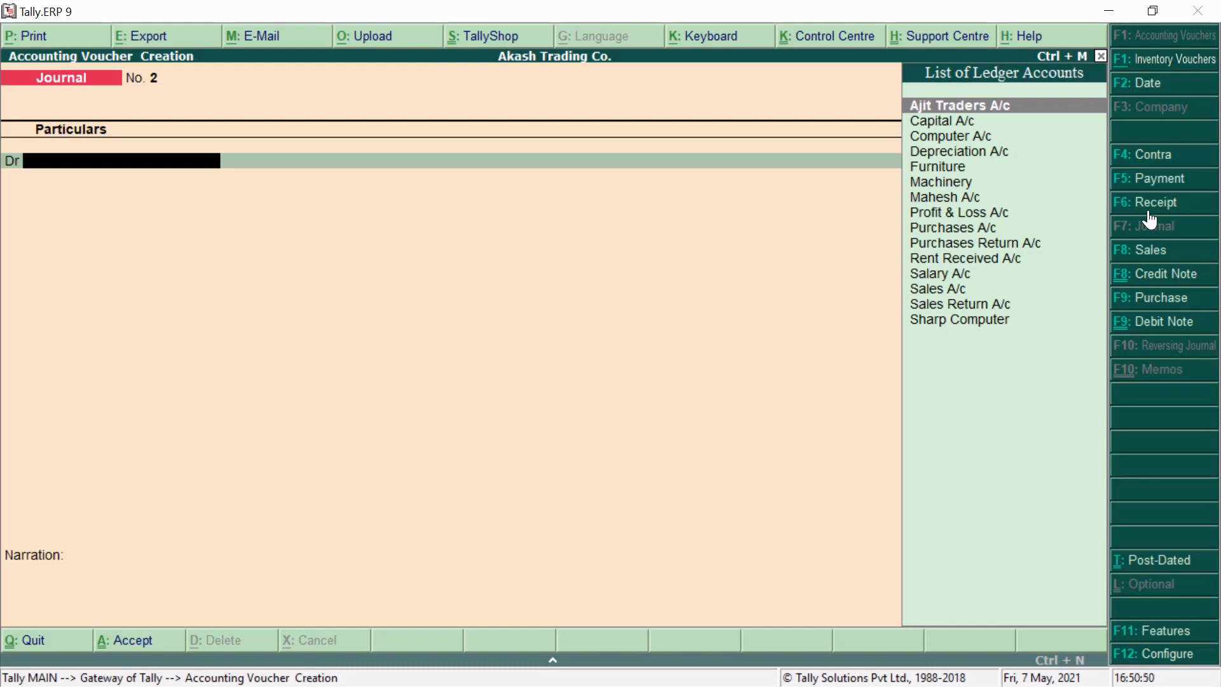
Step: In a second journal voucher, debit Depreciation A/c with 8,000 and credit Computer A/c with the same amount
key("Down")
key("Down")
key("Down")
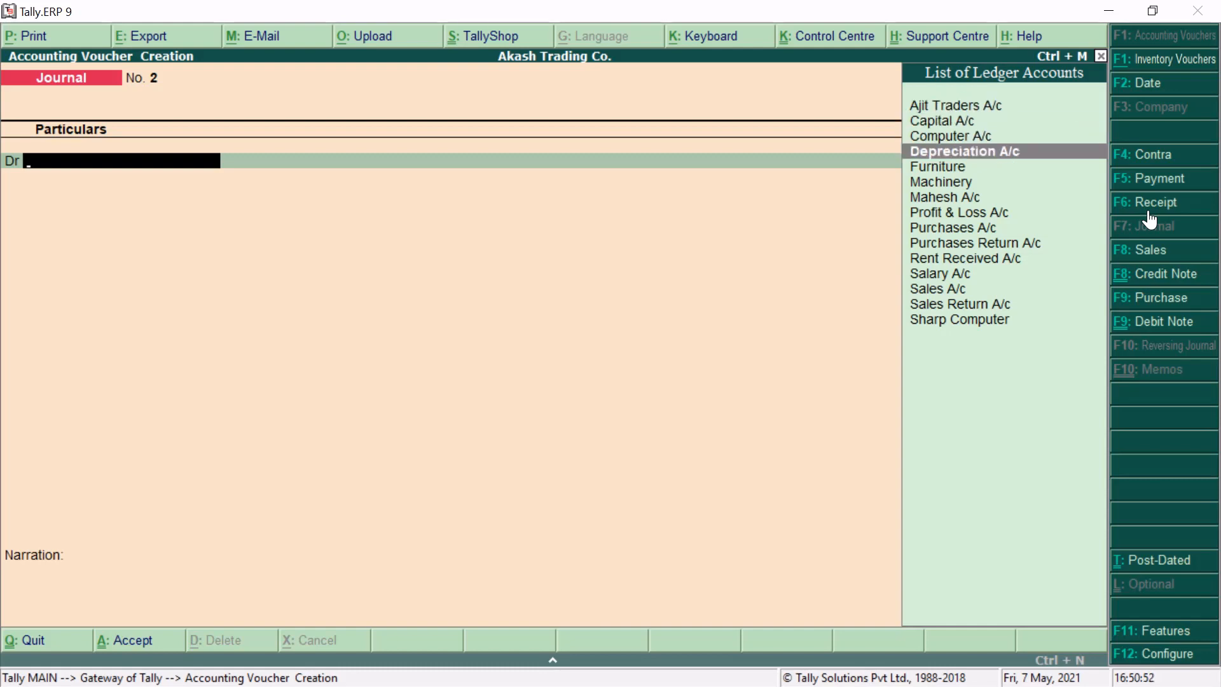
key("Return")
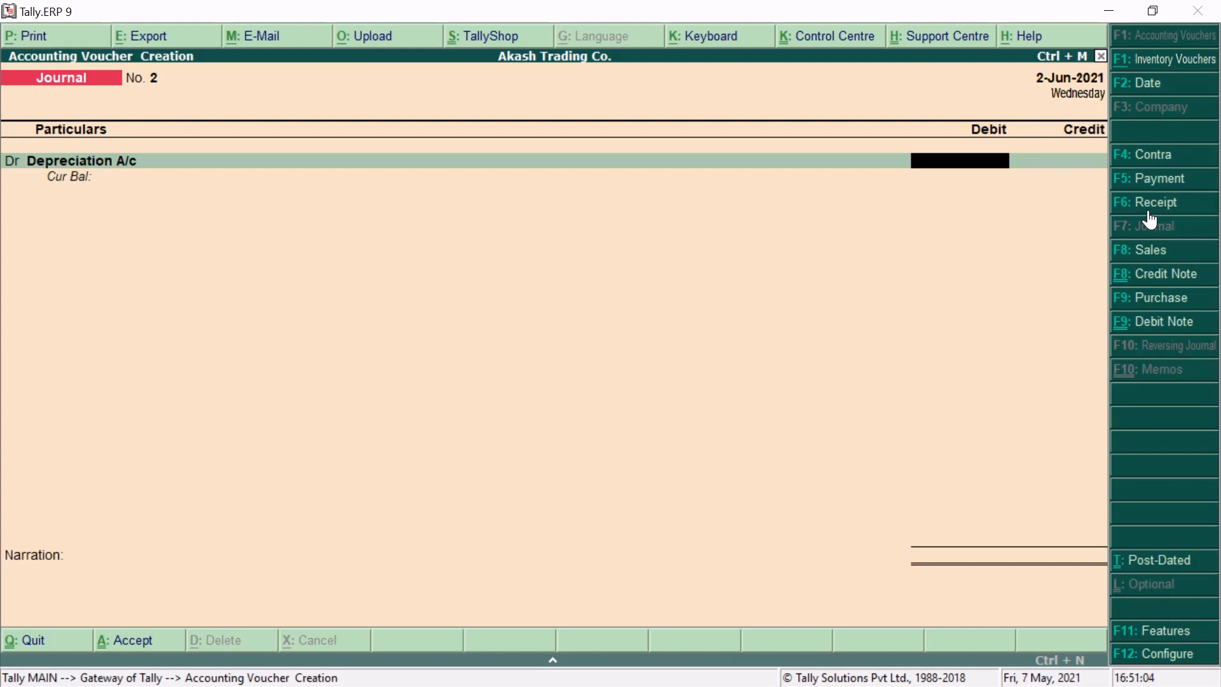
type("8000")
key("Return")
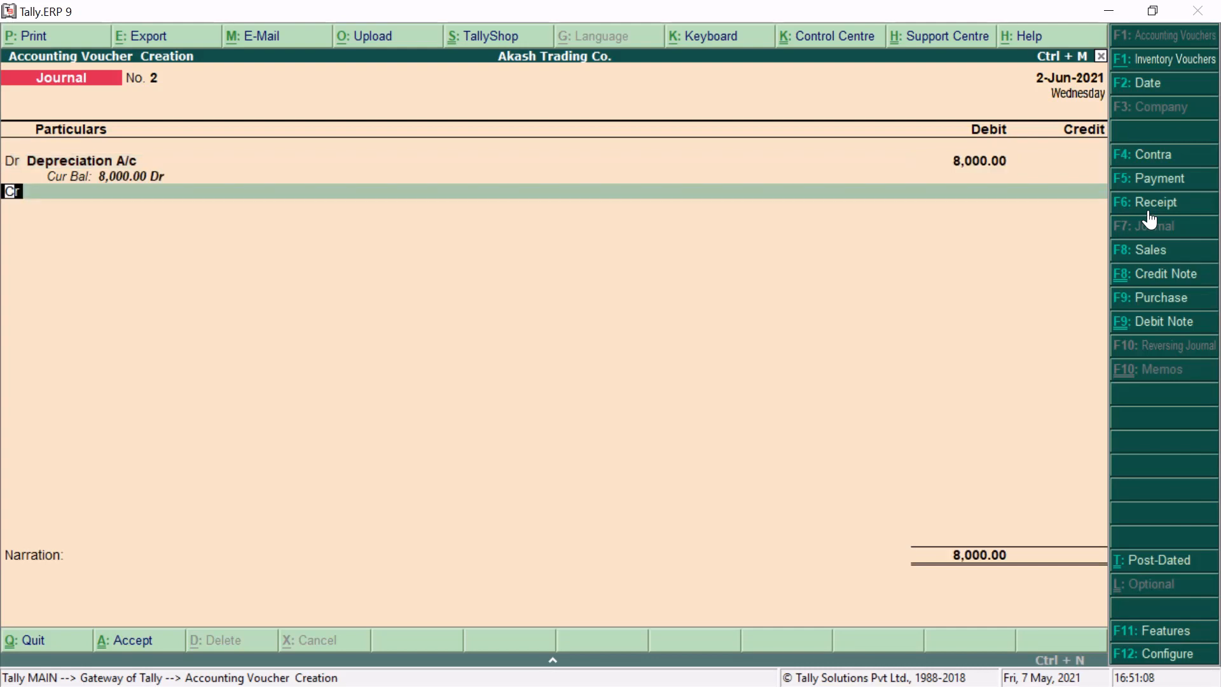
key("Return")
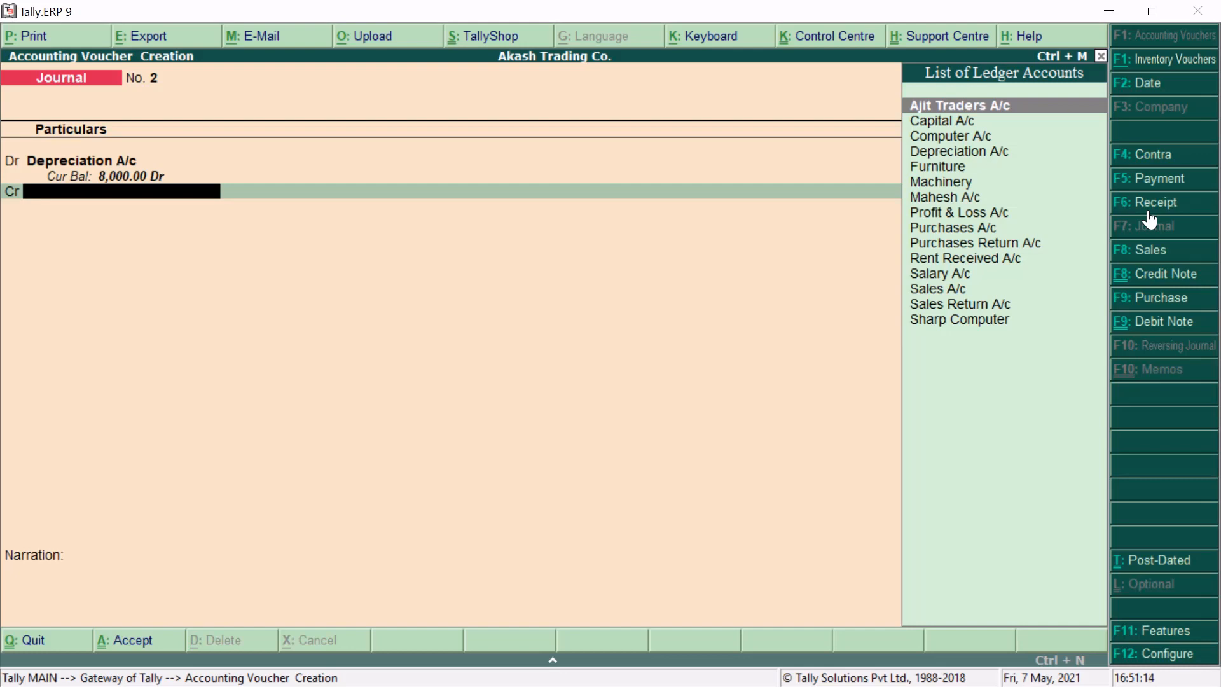
type("Compu")
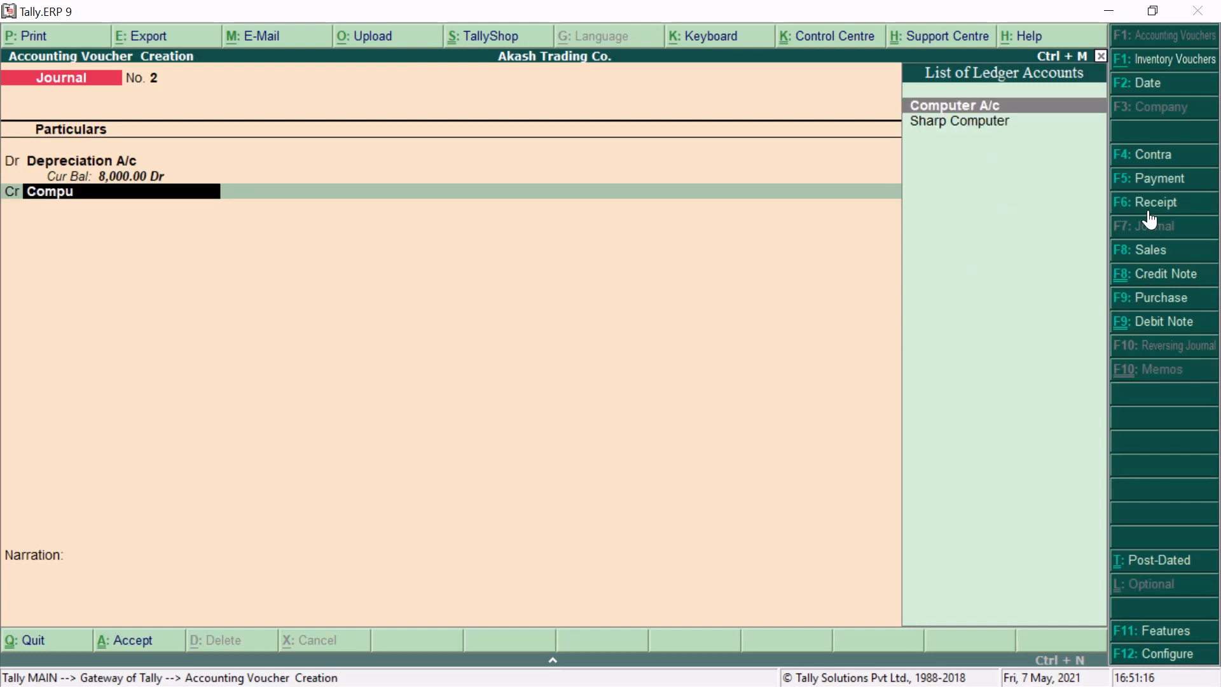
key("Return")
key("Return")
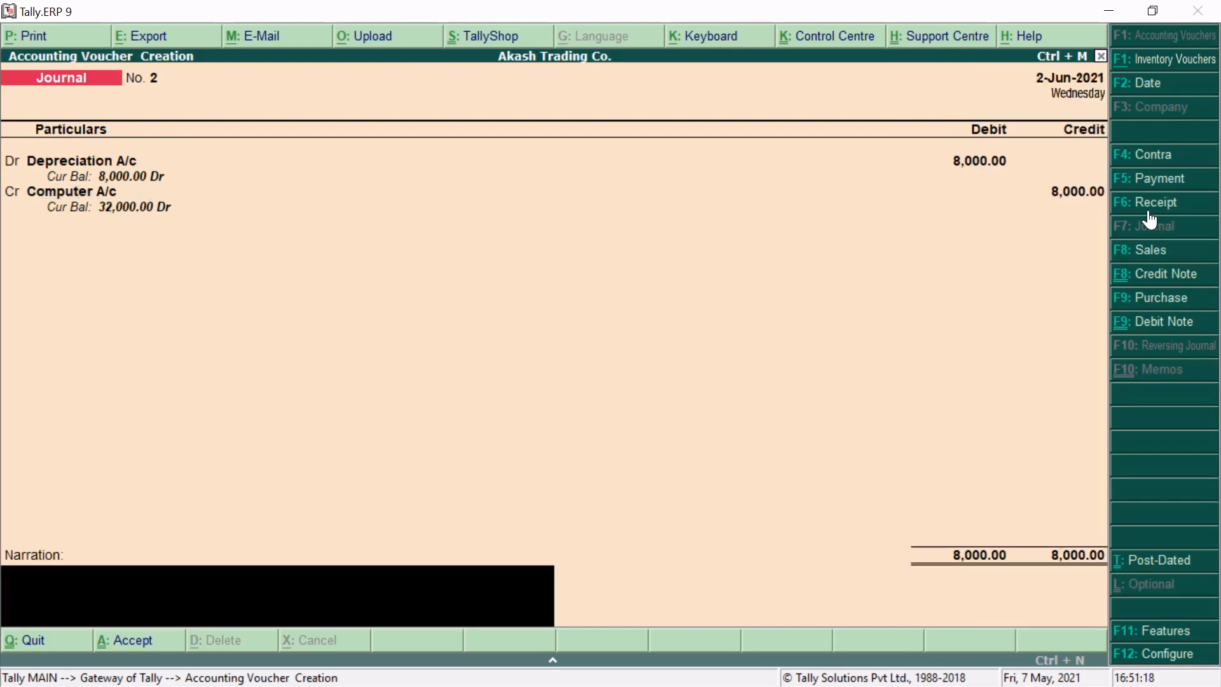
Step: Add the narration "being depreciation charged on computer @ 20% on original cost." and save the depreciation journal voucher
type("being dere")
key("BackSpace")
key("BackSpace")
type("preciation")
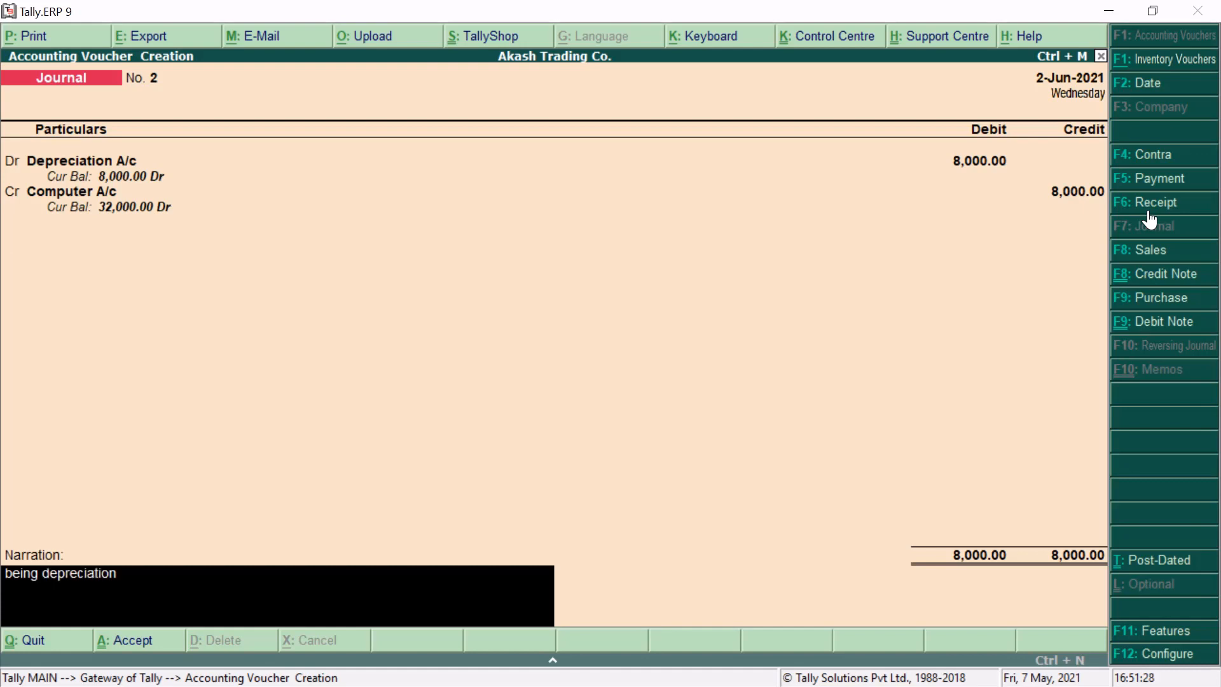
type(" charged on computere")
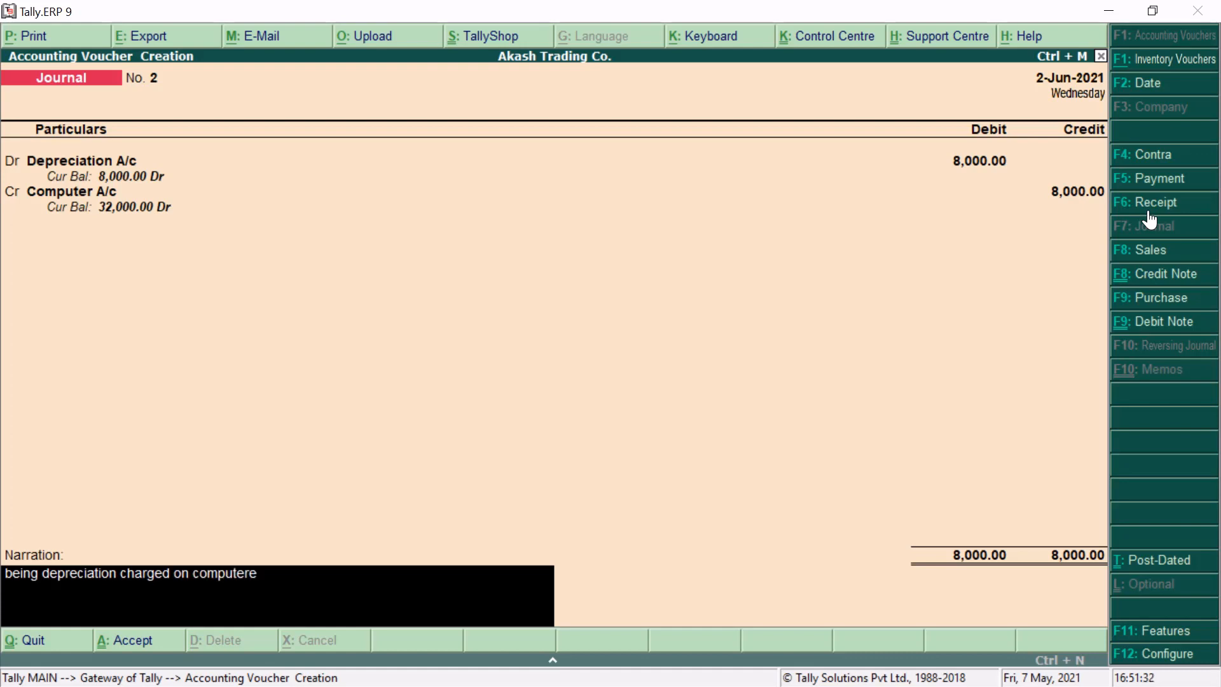
key("BackSpace")
type("@ 20% on original")
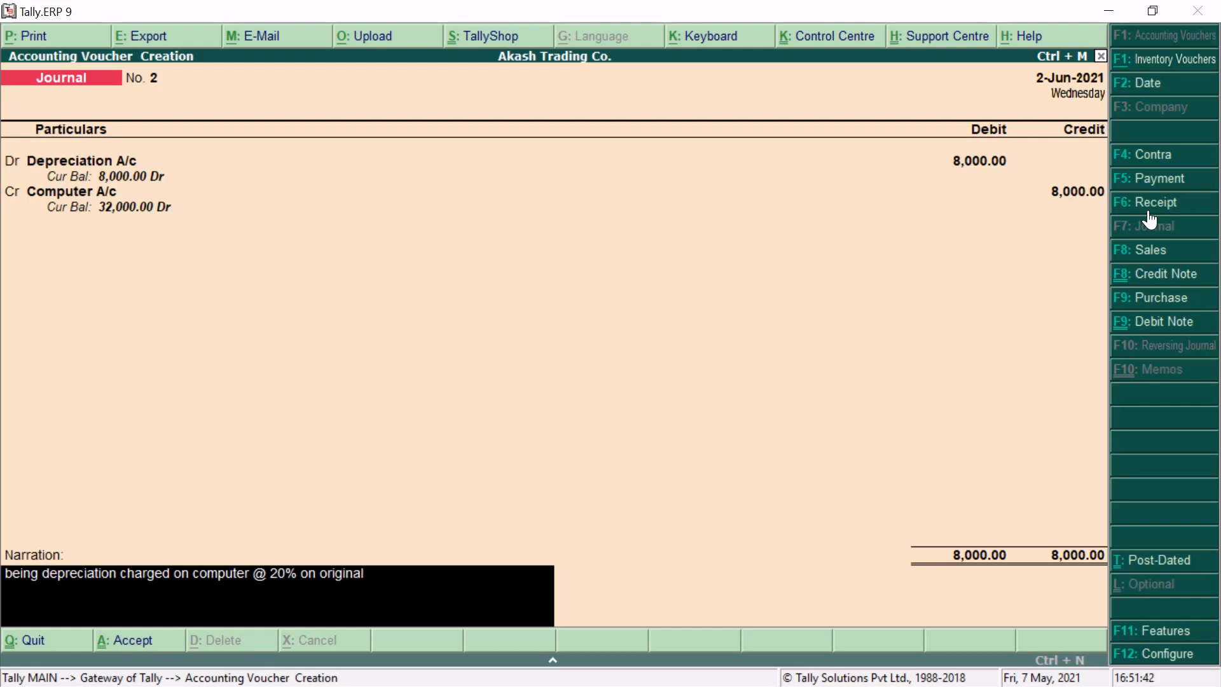
type(" cost.")
key("Return")
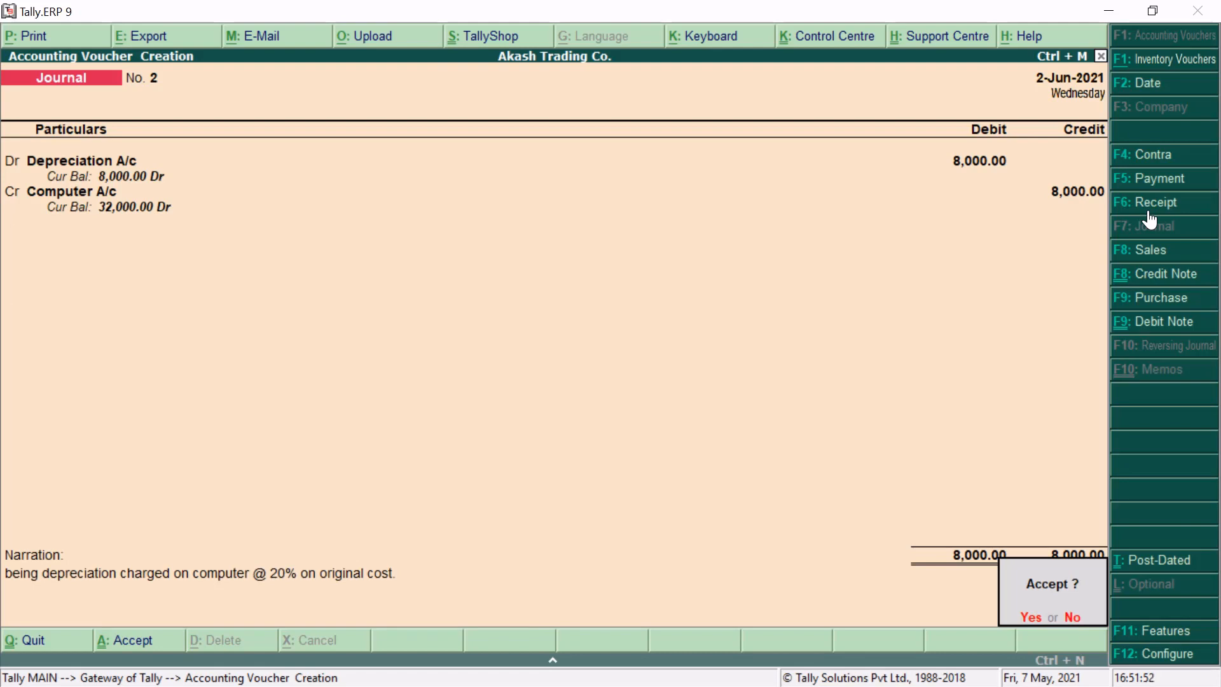
key("Return")
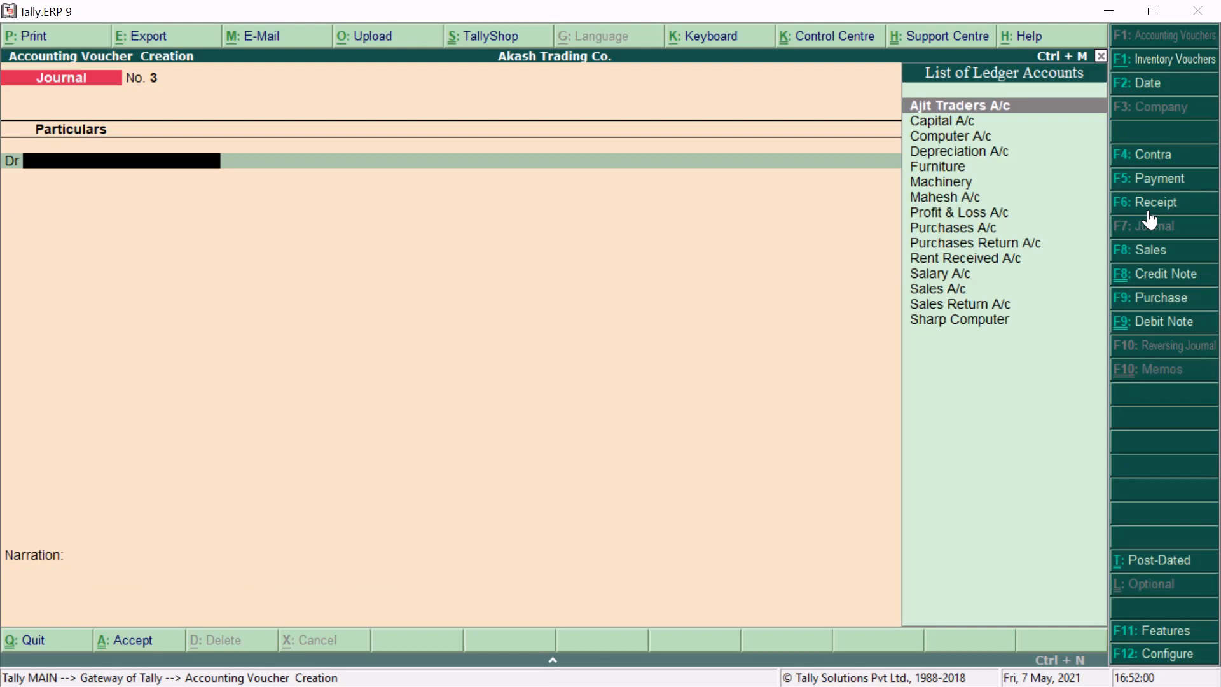
Step: Look through the blank Purchase, Sales, Debit Note and Credit Note entry screens and quit voucher creation without saving
left_click(1150, 298)
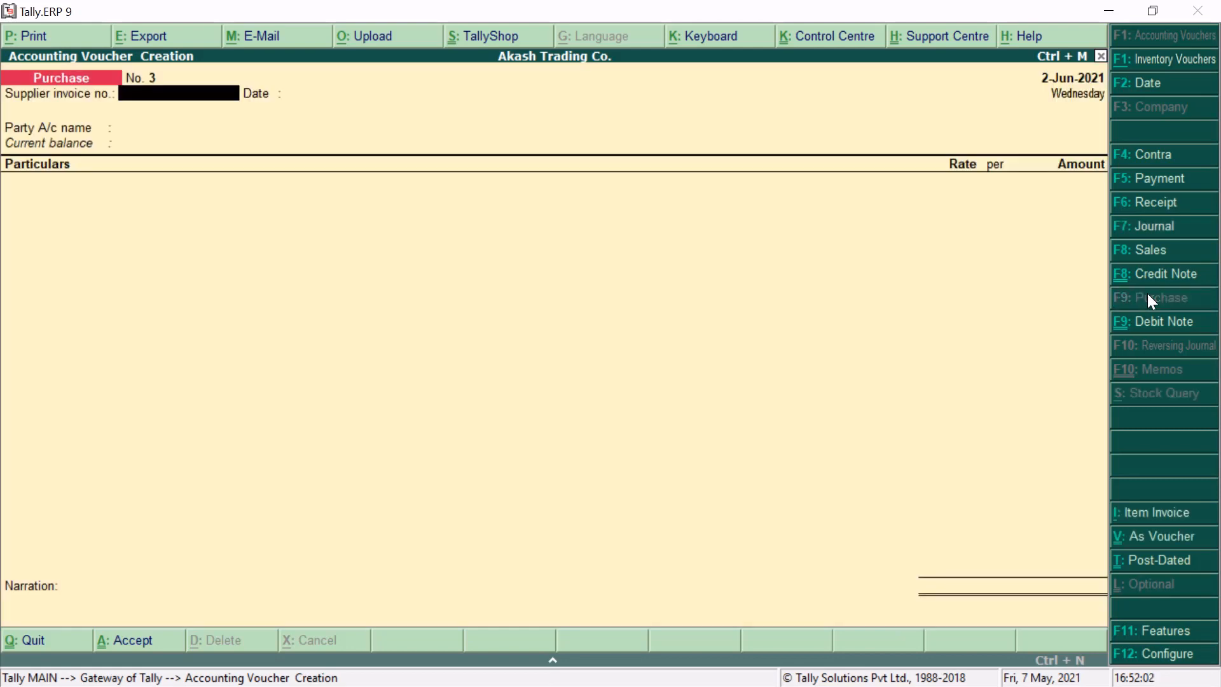
left_click(1147, 253)
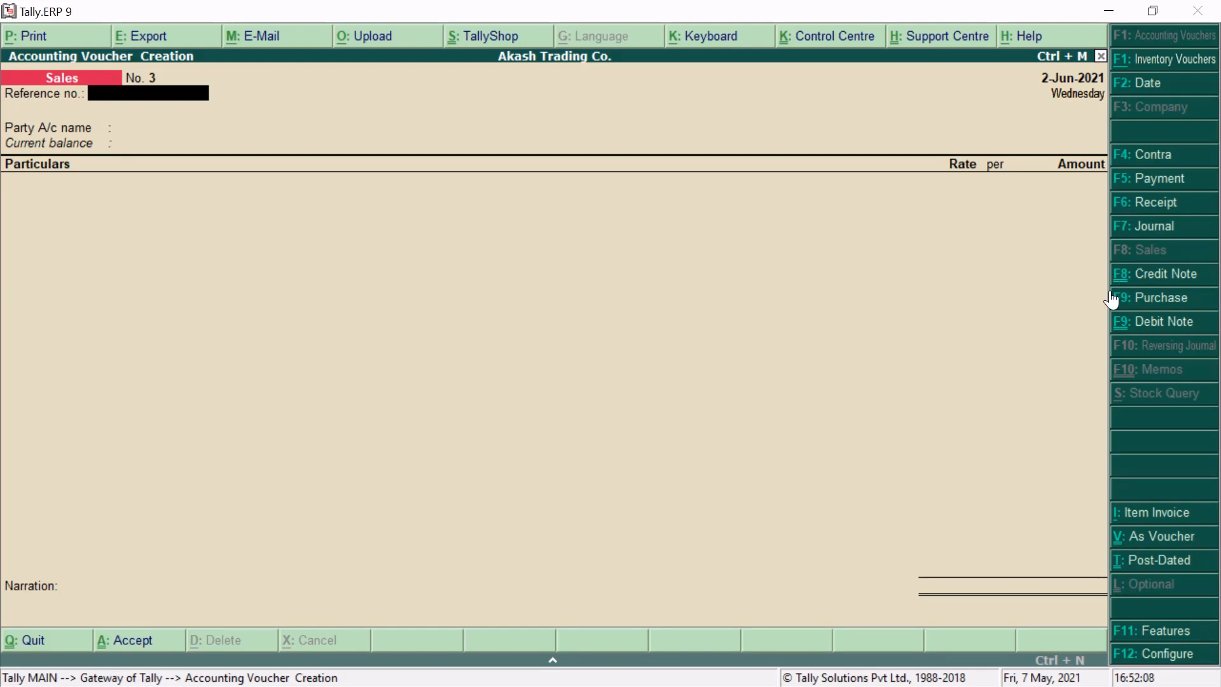
left_click(1142, 321)
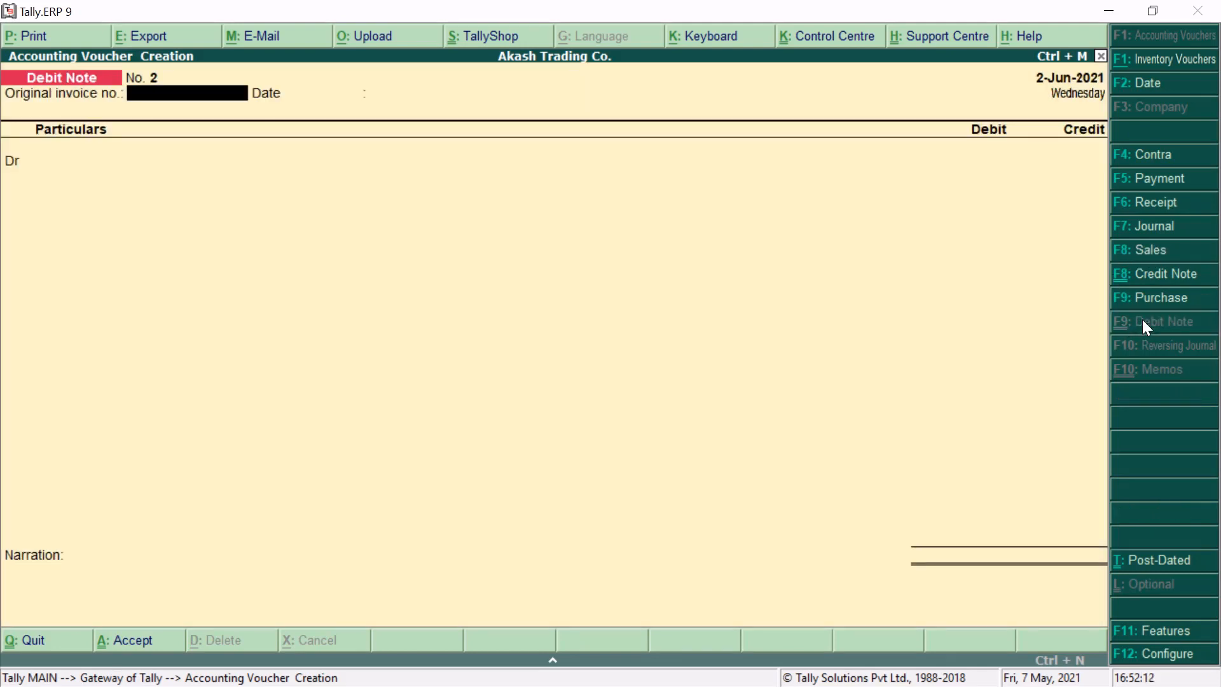
left_click(1160, 277)
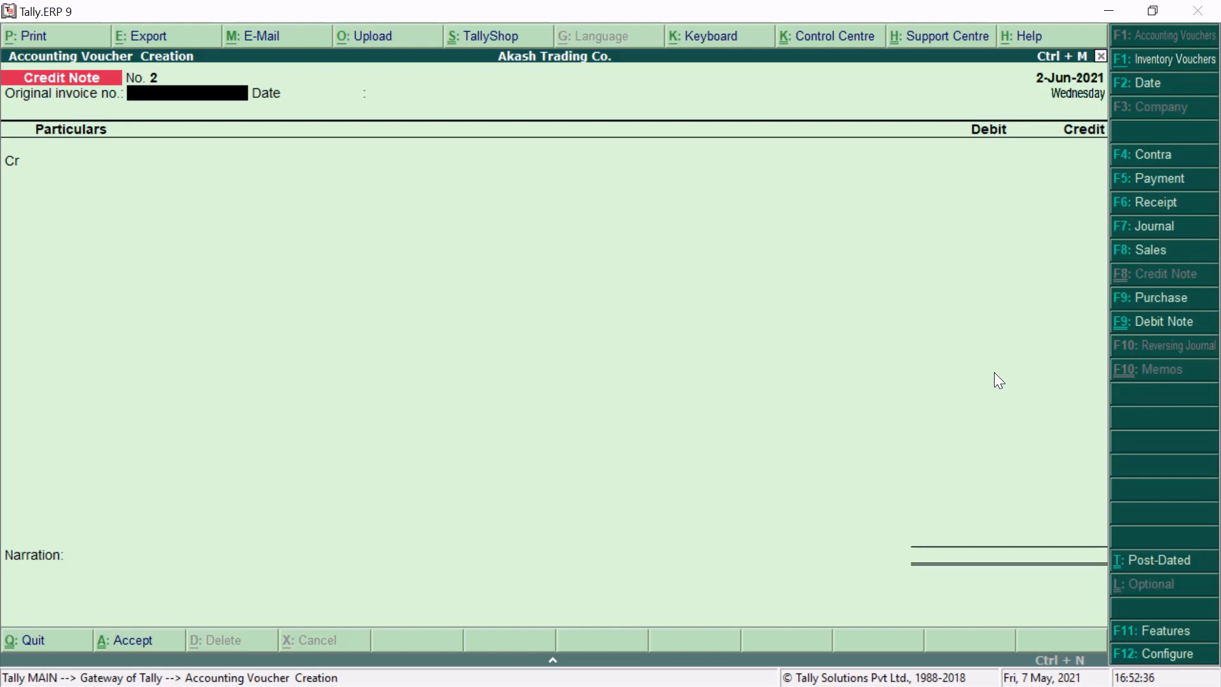
key("Escape")
key("y")
Step: View the company's Balance Sheet in condensed form and return to the Gateway of Tally
key("Down")
key("Down")
key("Down")
key("Down")
key("Down")
key("Up")
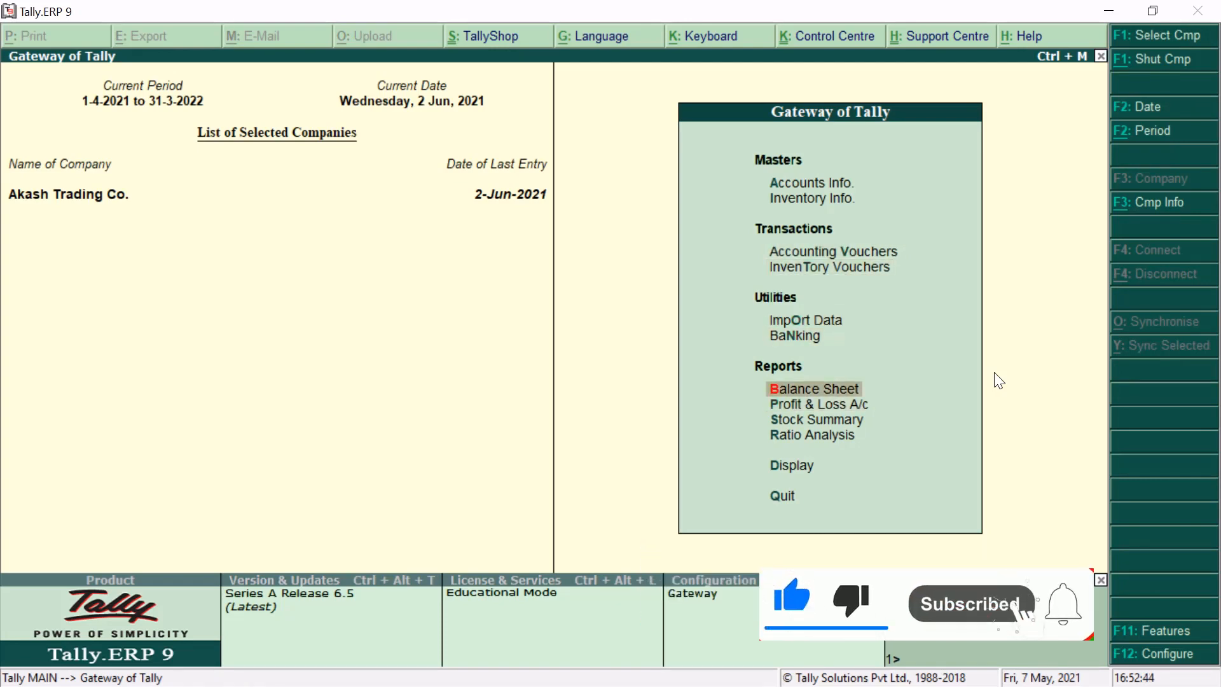
key("Return")
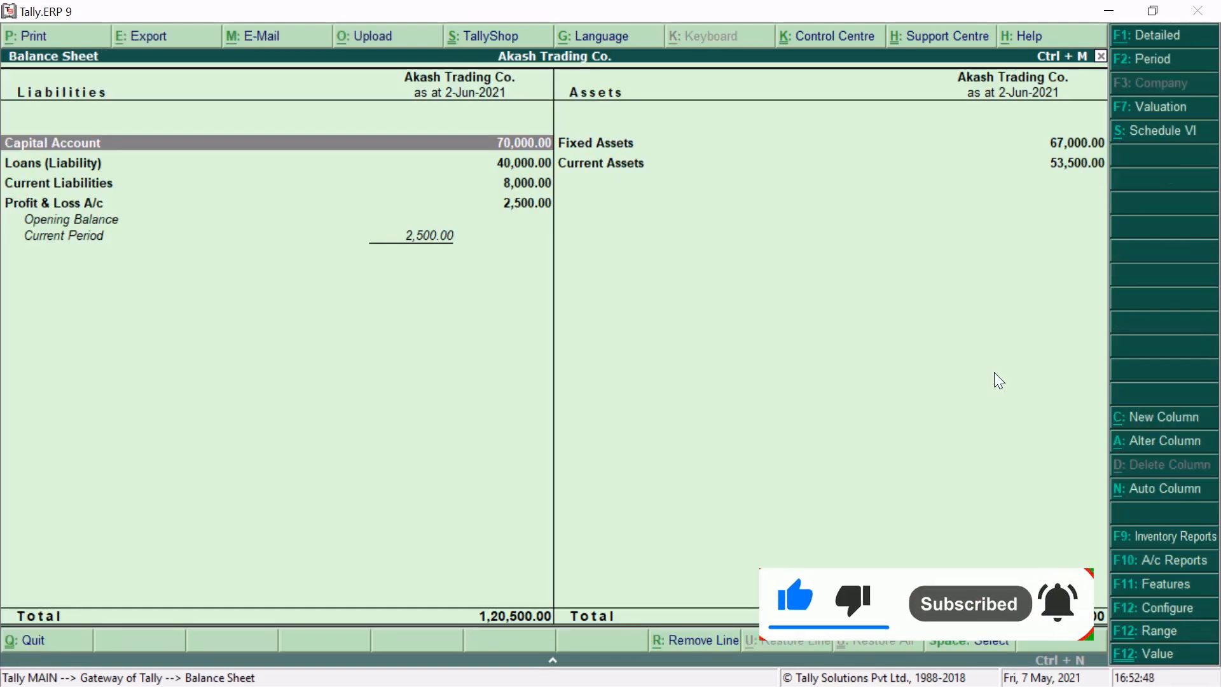
key("Escape")
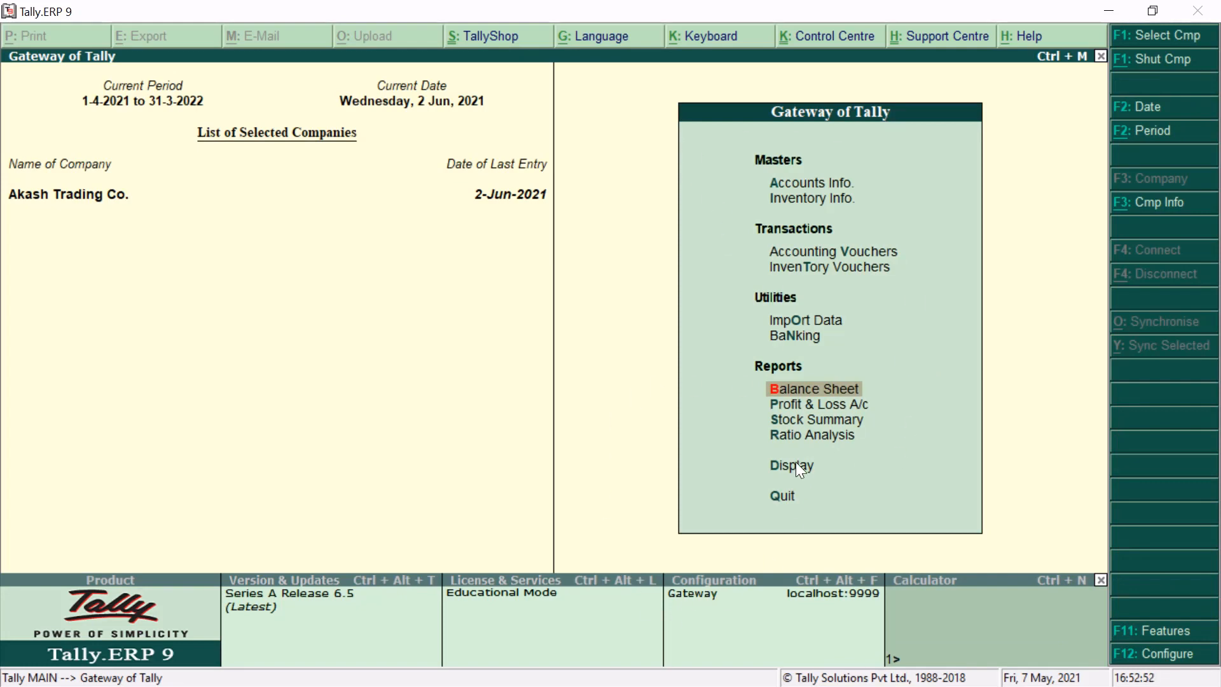
Step: Reopen the Balance Sheet and show it in detailed form with the accounts under each group
key("Down")
key("Down")
key("Up")
key("Up")
key("Return")
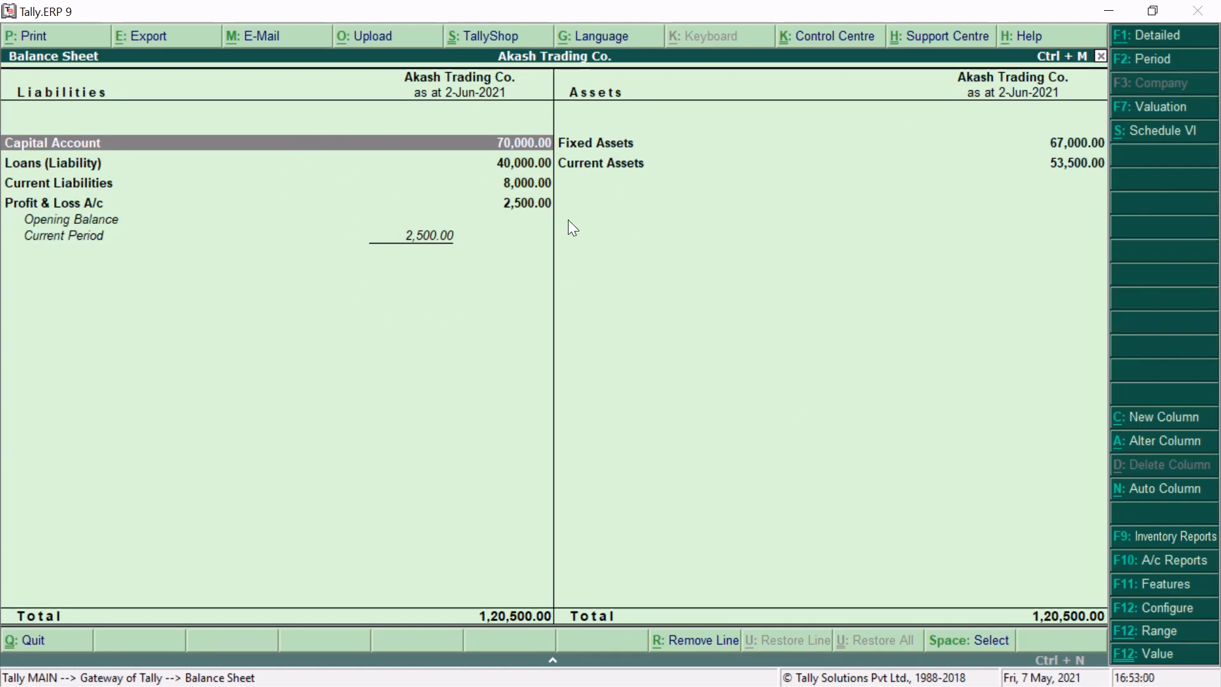
left_click(1156, 46)
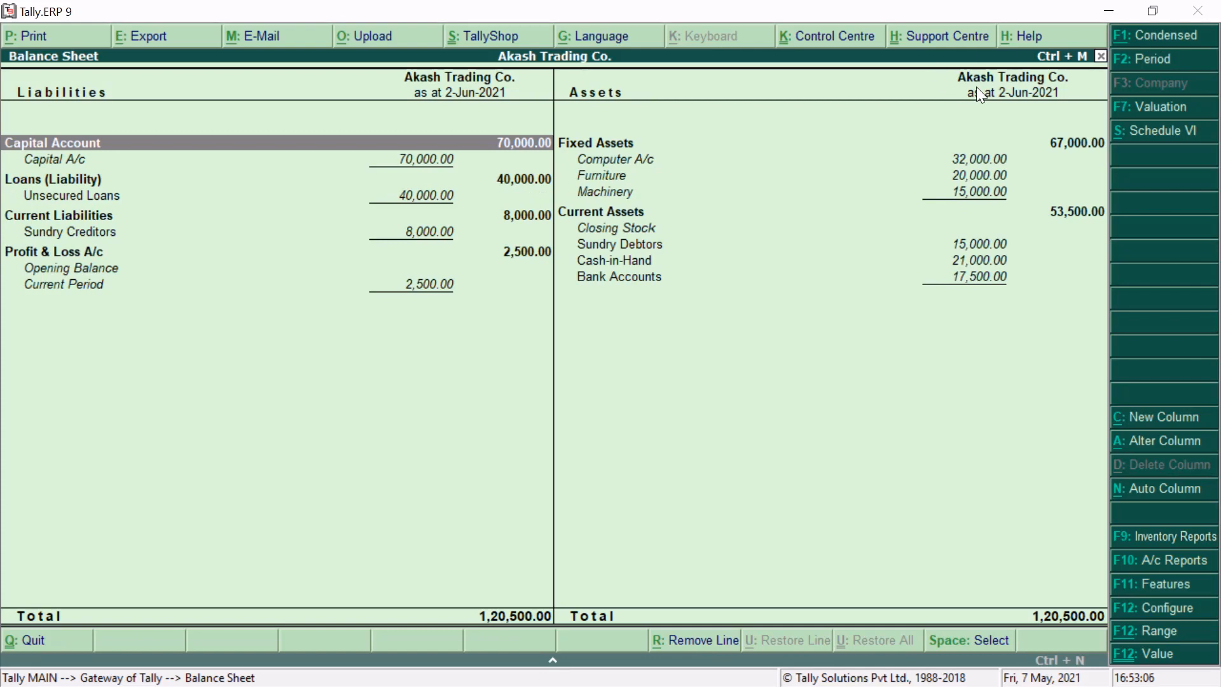
Step: Drill down from Sundry Creditors in the Balance Sheet to the April vouchers of Ajit Traders A/c
key("Down")
key("Down")
key("Down")
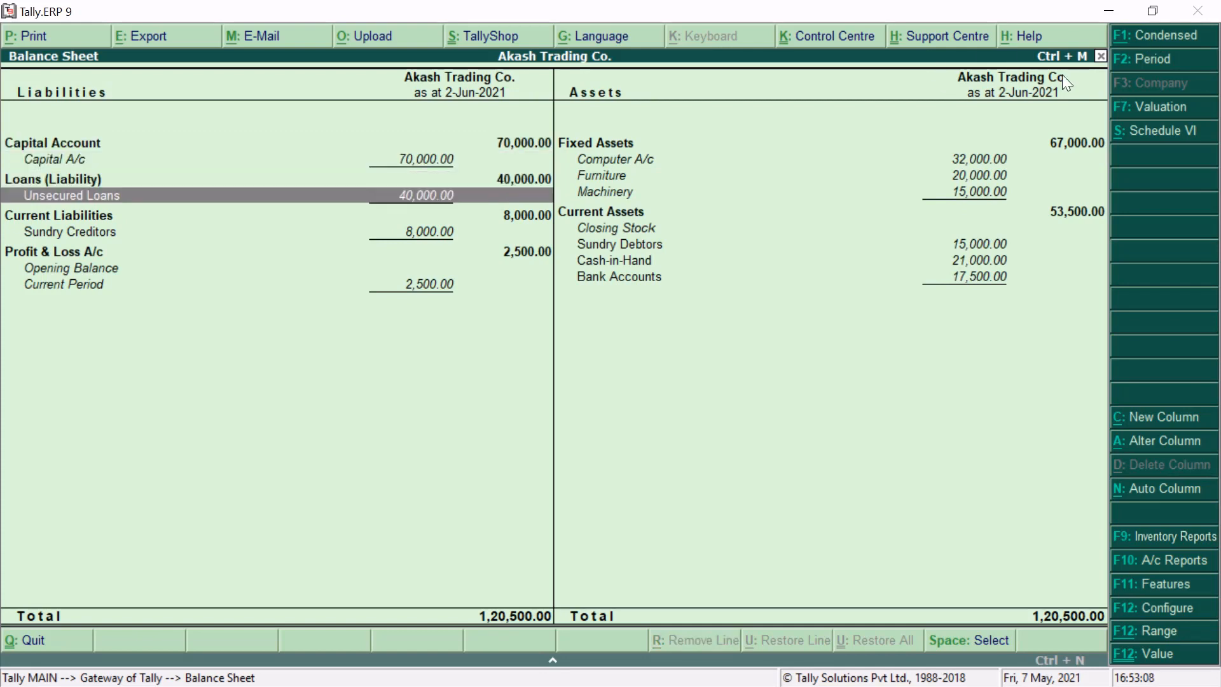
key("Right")
key("Left")
key("Down")
key("Down")
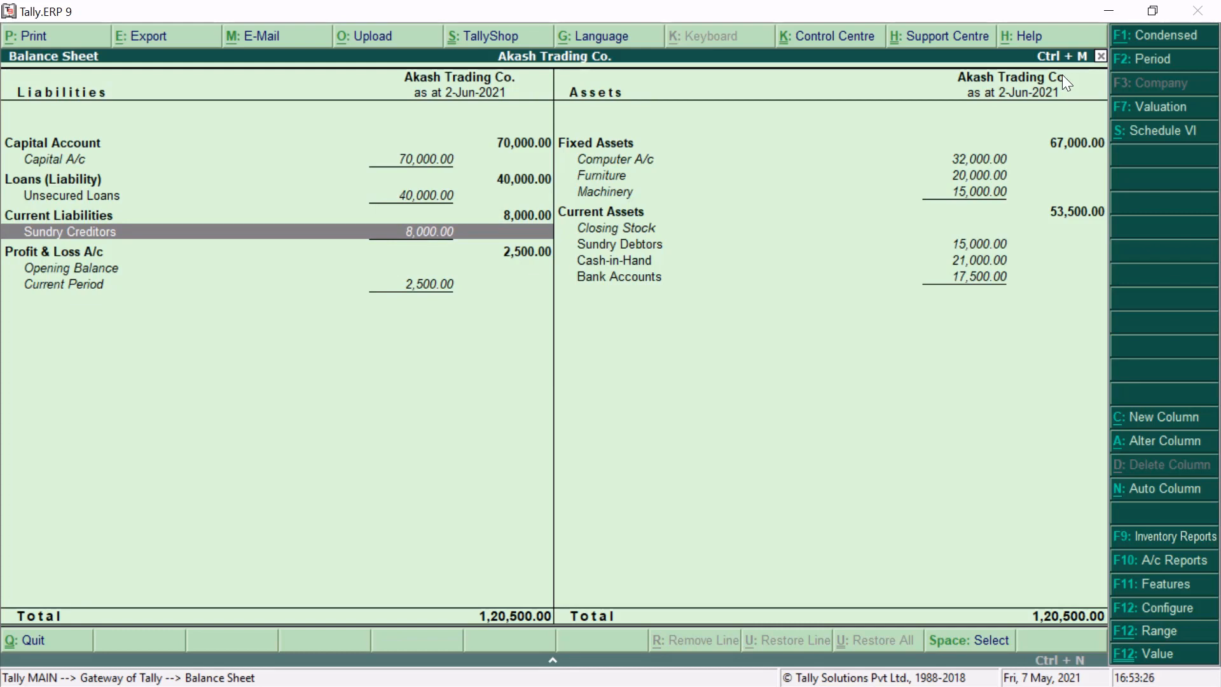
key("Return")
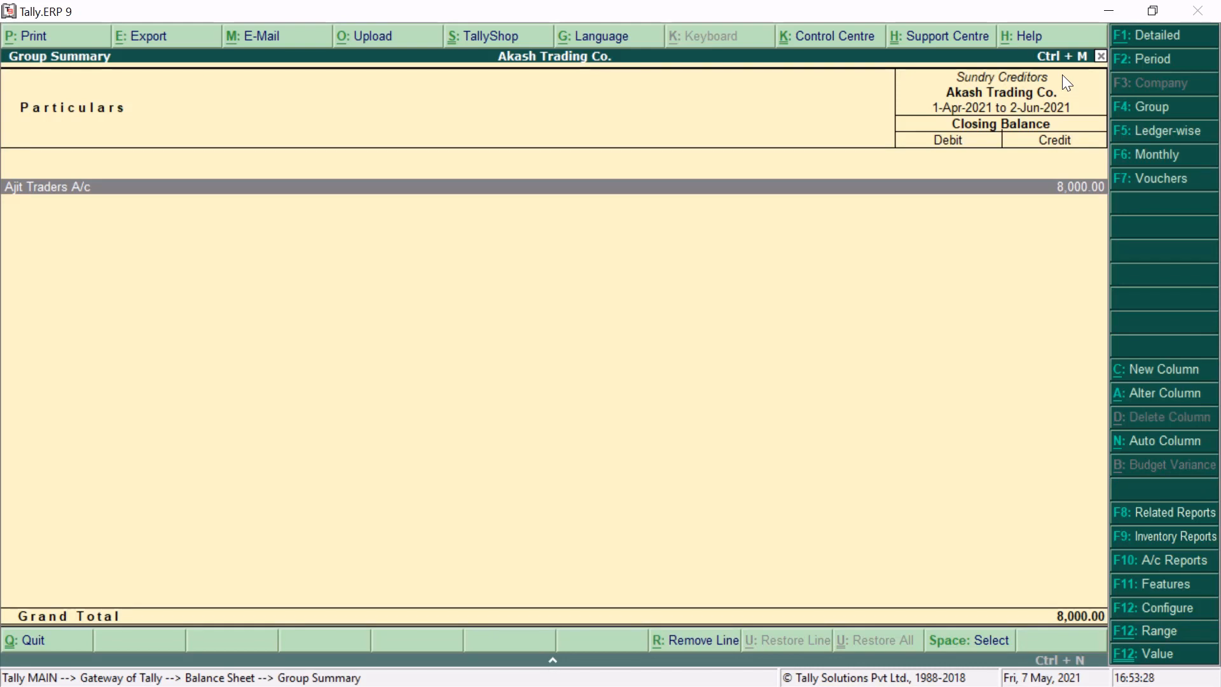
key("Return")
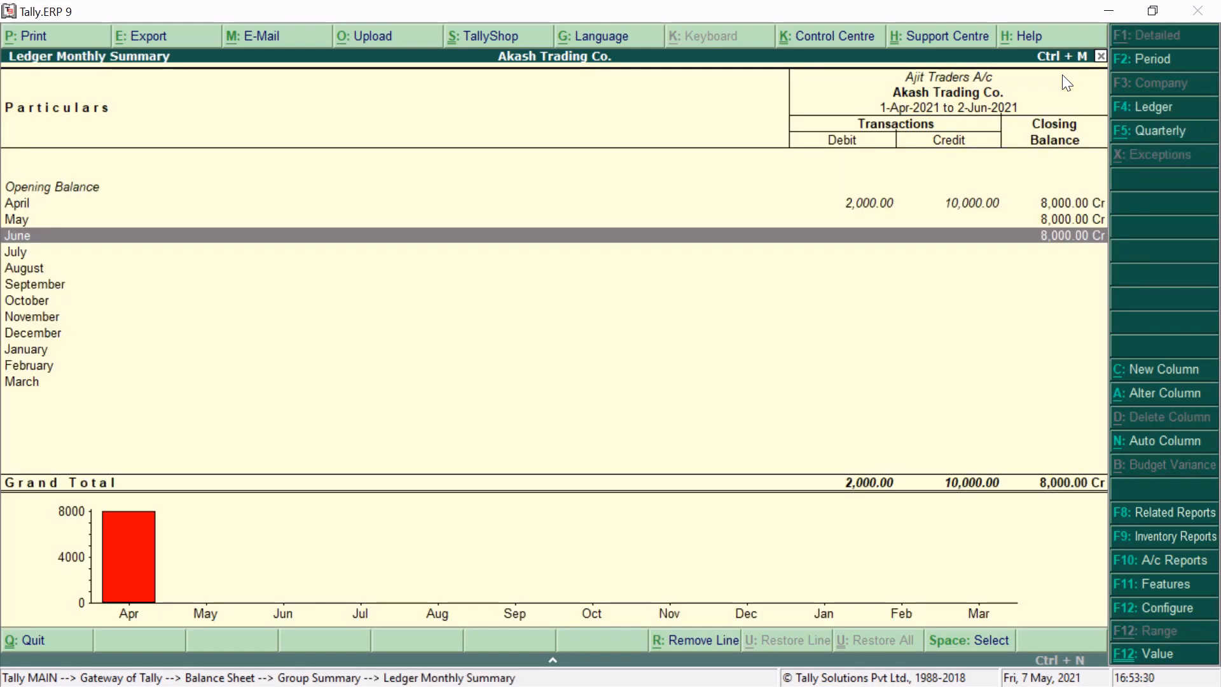
key("Up")
key("Up")
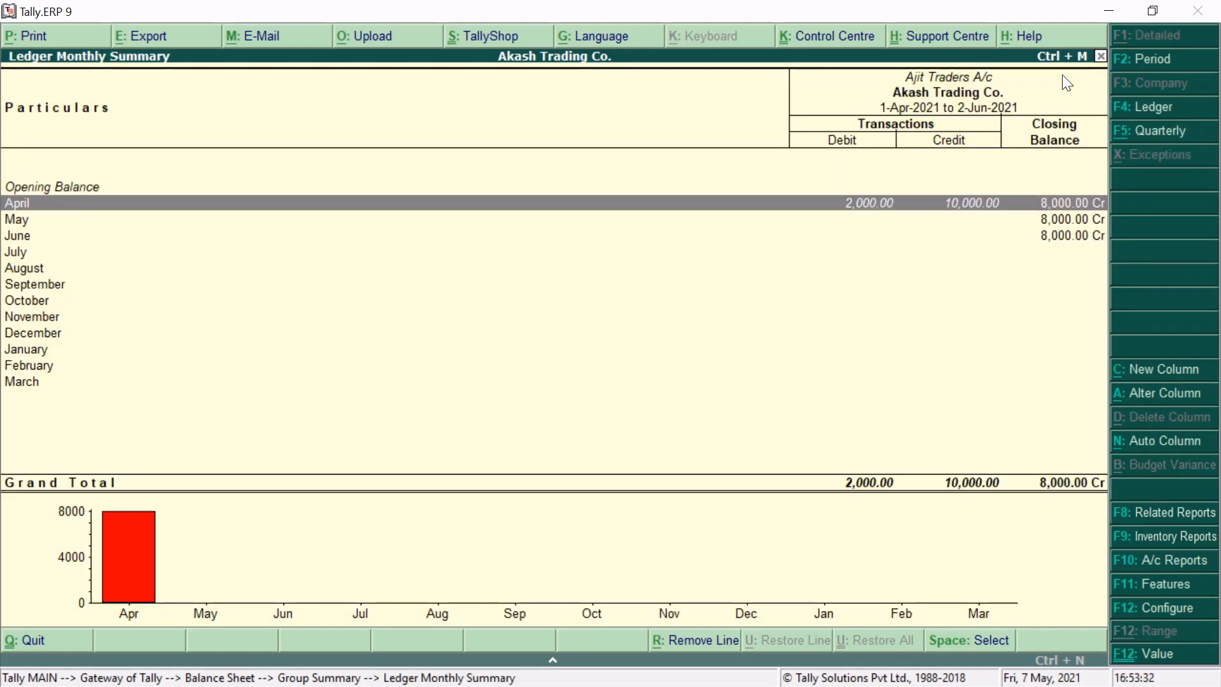
key("Return")
Step: Examine the purchase and purchase return entries in the Ajit Traders A/c ledger and return to the Balance Sheet
key("Down")
key("Up")
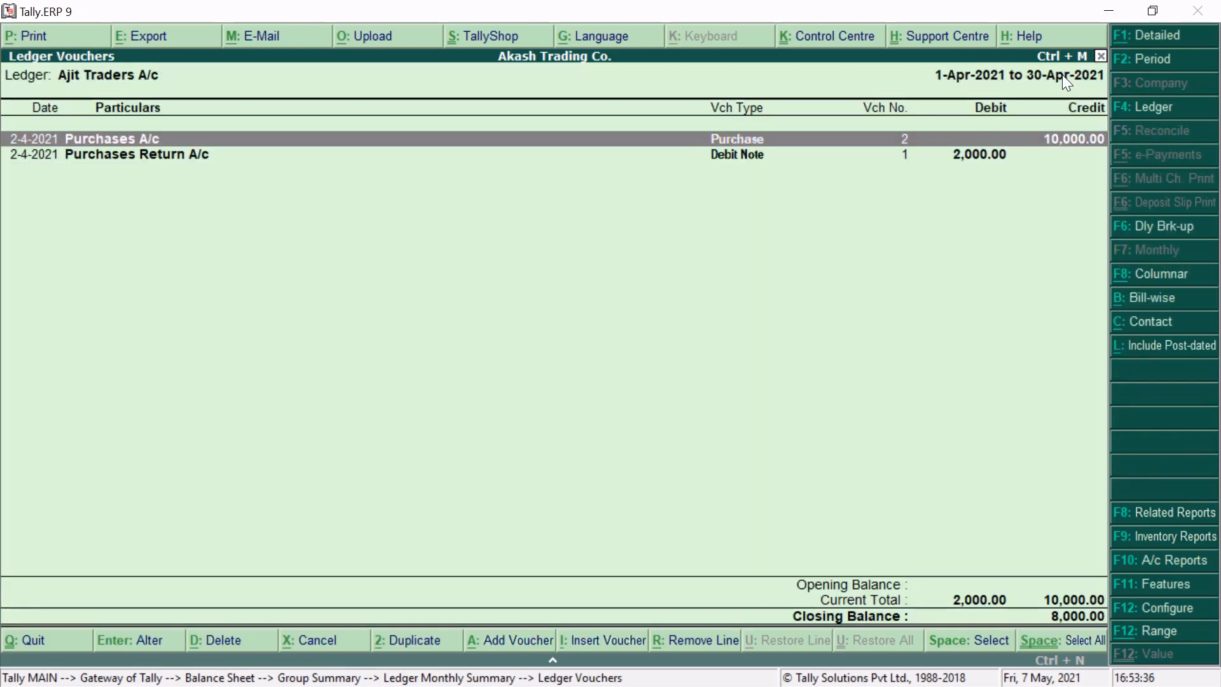
key("Down")
key("Up")
key("Down")
key("Up")
key("Down")
key("Up")
key("Down")
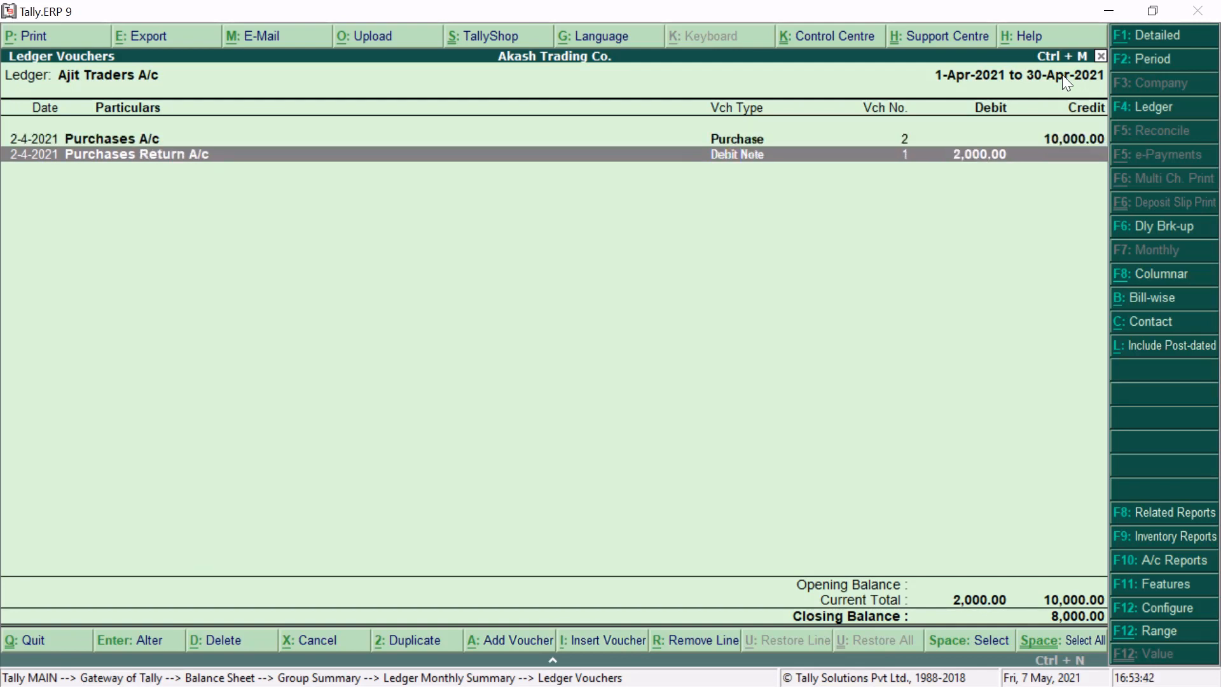
key("Up")
key("Down")
key("Escape")
key("Escape")
key("Escape")
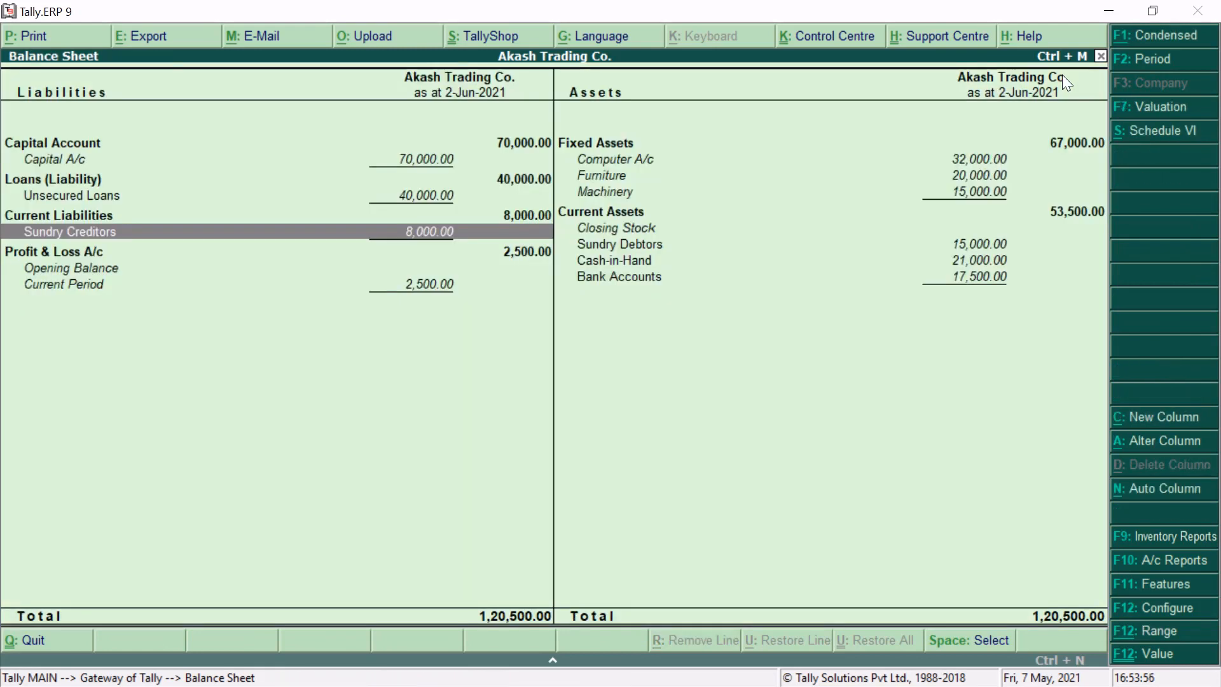
Step: Drill down from Computer A/c under Fixed Assets in the Balance Sheet to its June vouchers
key("Right")
key("Up")
key("Up")
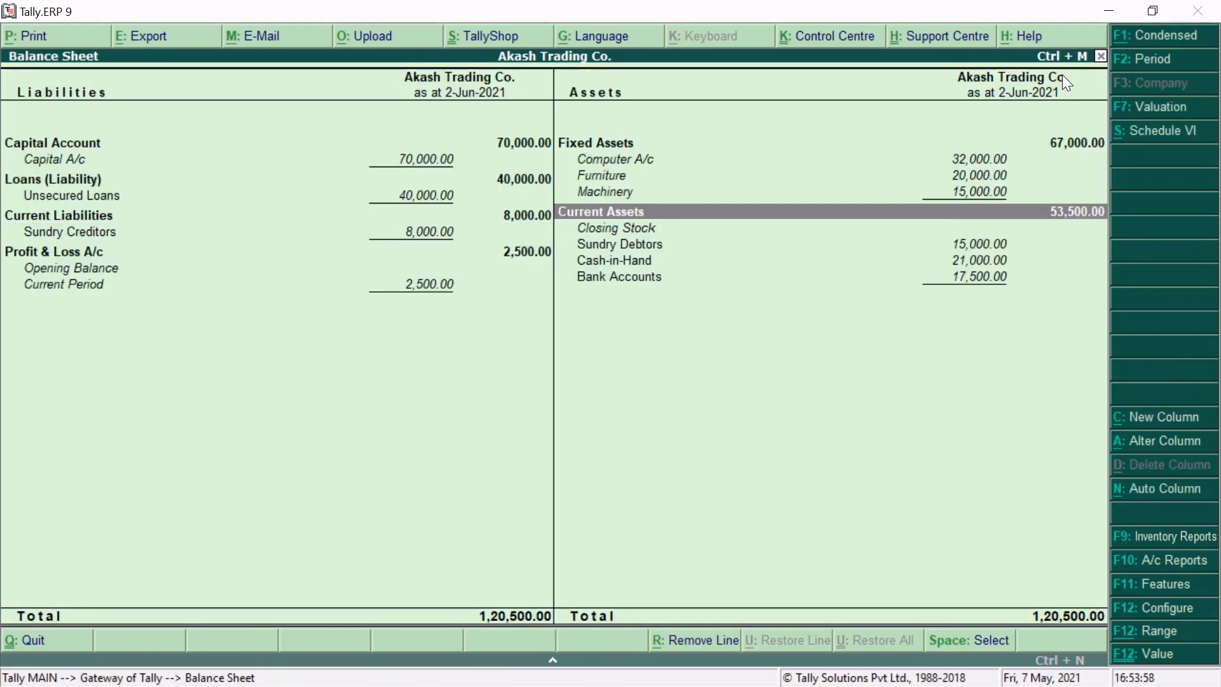
key("Up")
key("Up")
key("Up")
key("Down")
key("Up")
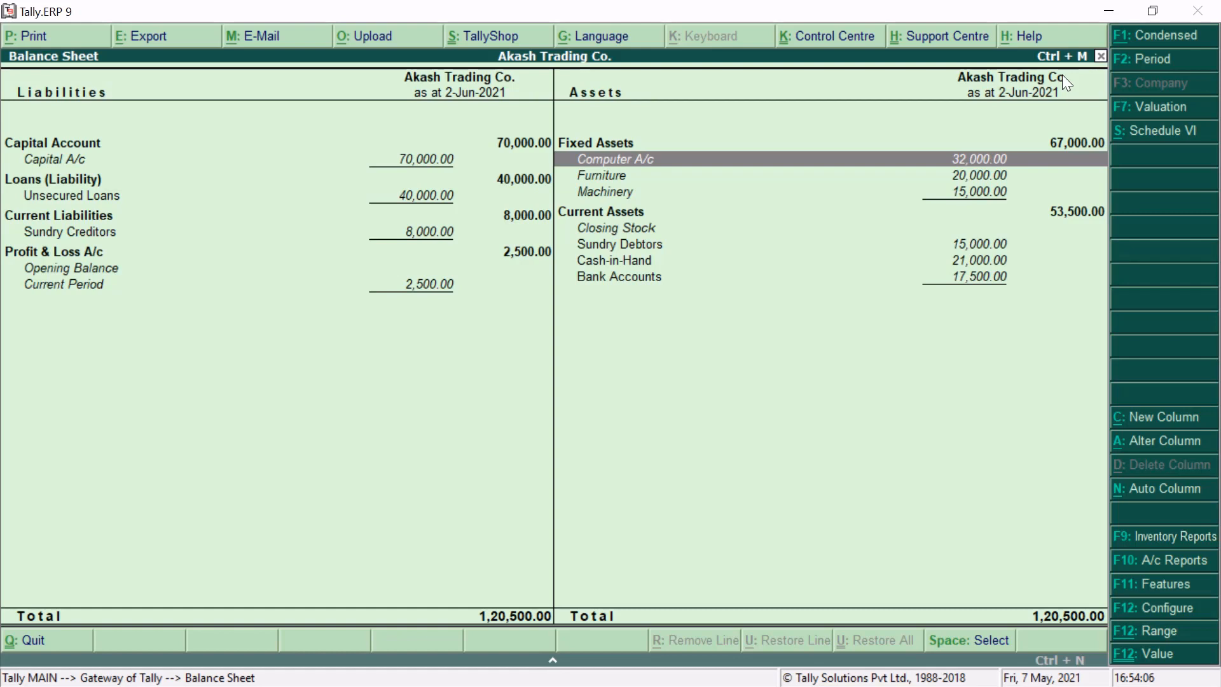
key("Return")
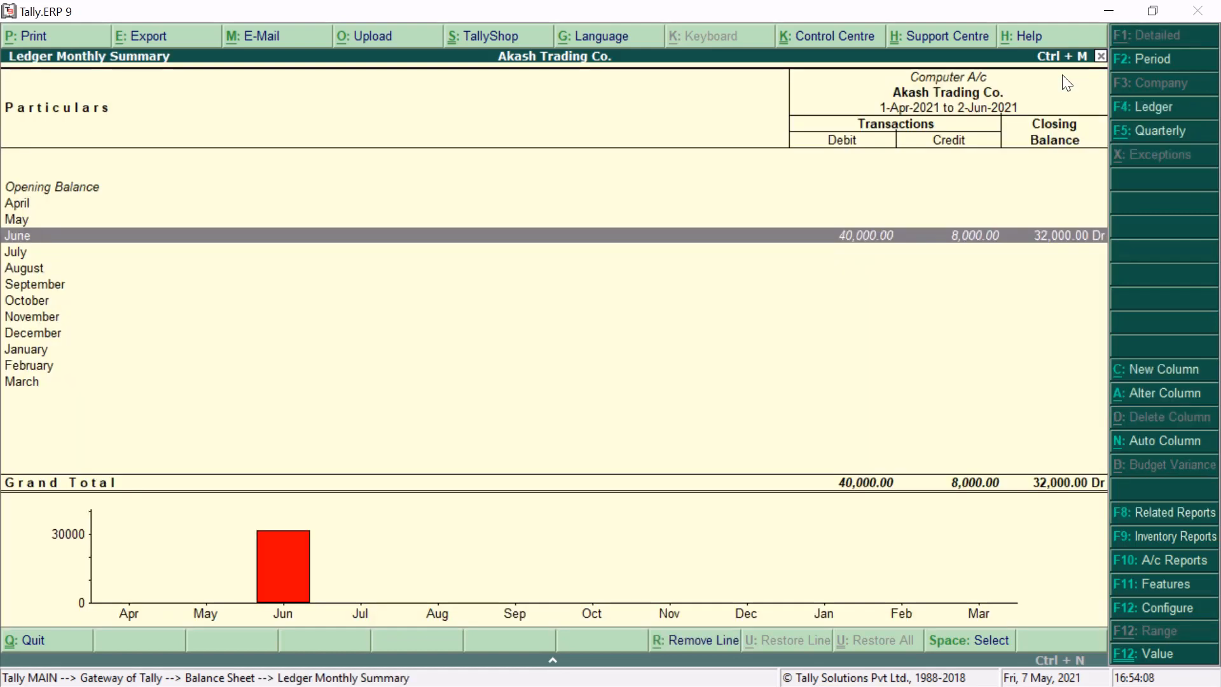
key("Down")
key("Up")
key("Return")
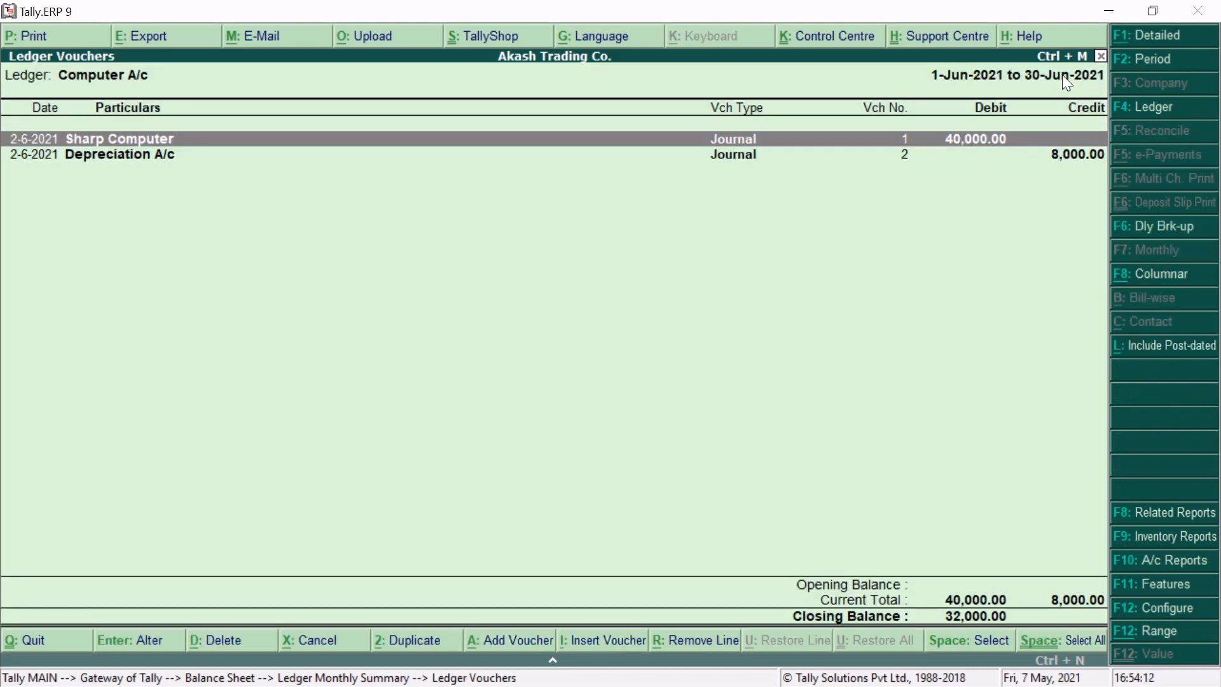
Step: Examine the Sharp Computer purchase and depreciation journal entries in the Computer A/c ledger and return to the Balance Sheet
key("Down")
key("Up")
key("Down")
key("Up")
key("Down")
key("Up")
key("Down")
key("Up")
key("Down")
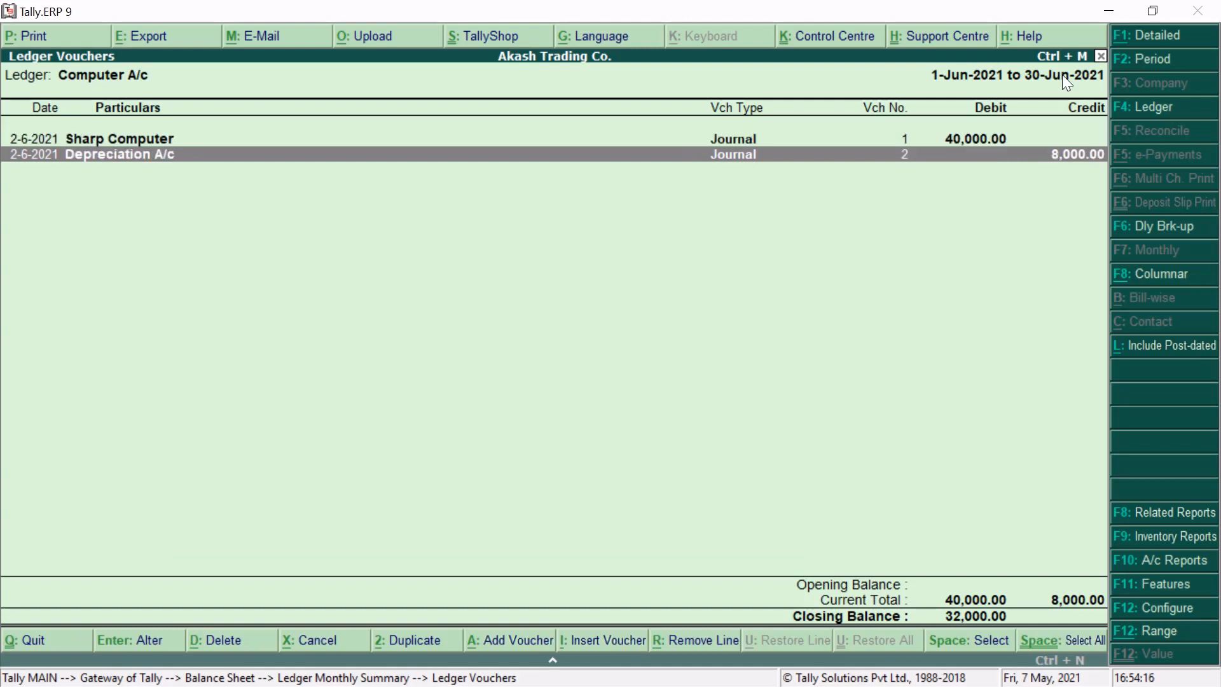
key("Up")
key("Down")
key("Escape")
key("Escape")
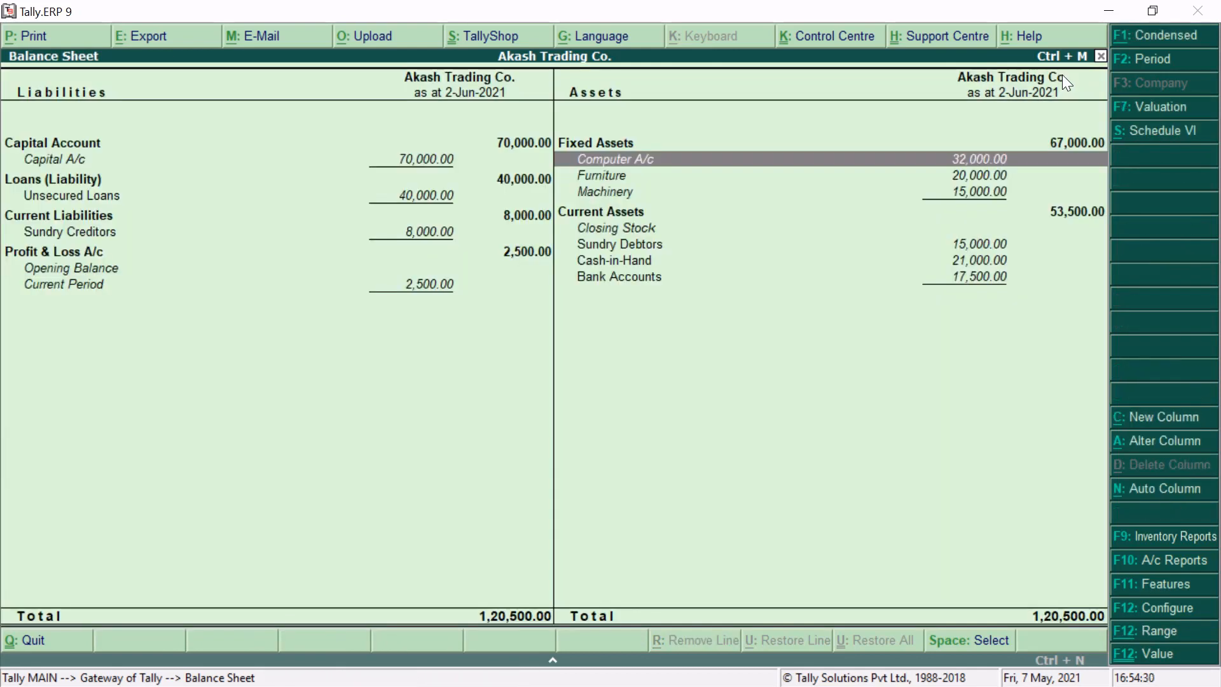
Step: Drill down from Sundry Debtors under Current Assets to the May vouchers of the customer's ledger
key("Down")
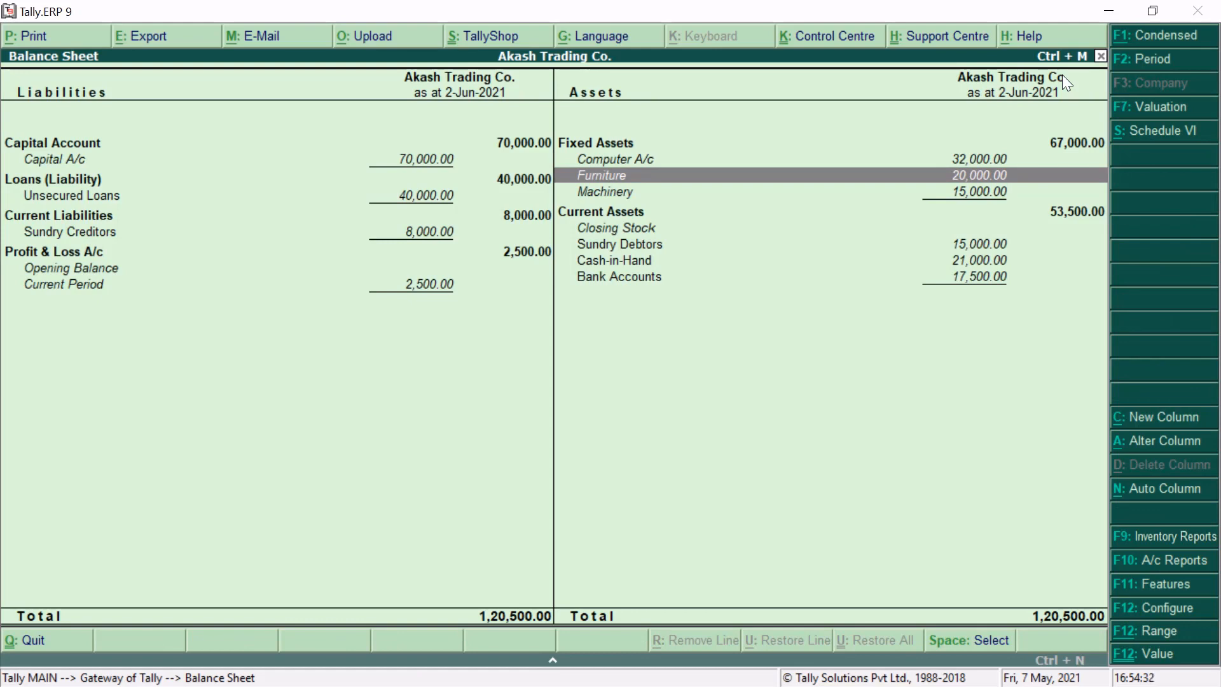
key("Down")
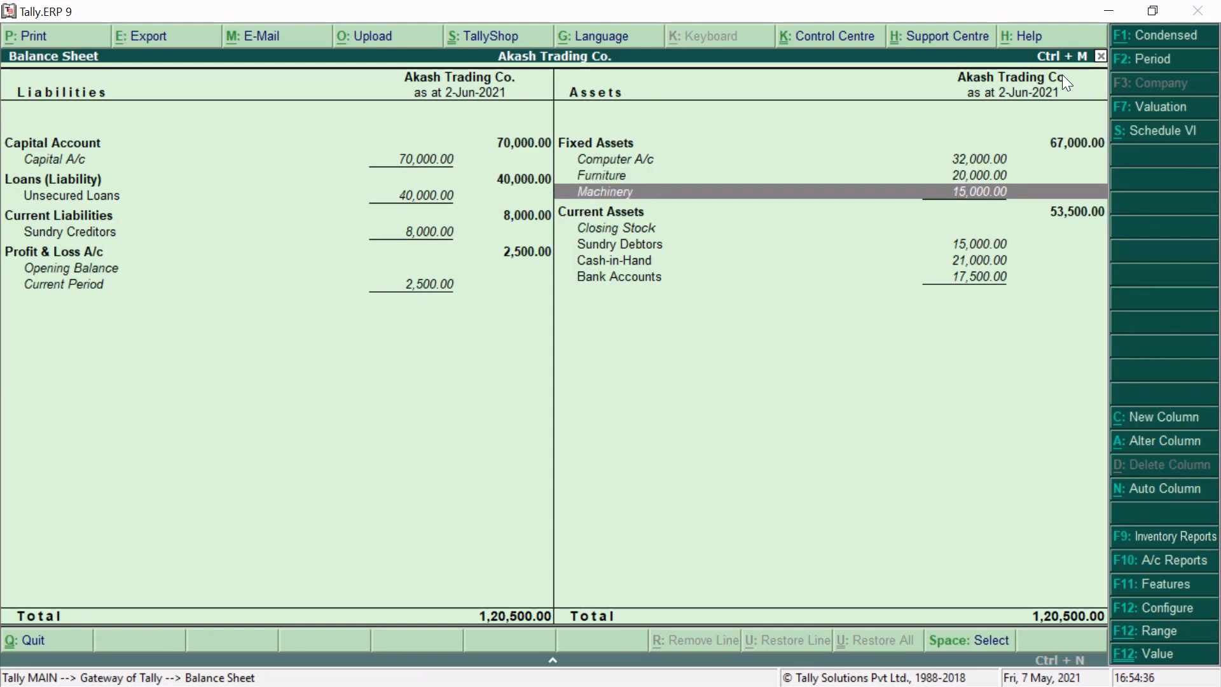
key("Down")
key("Down")
key("Down")
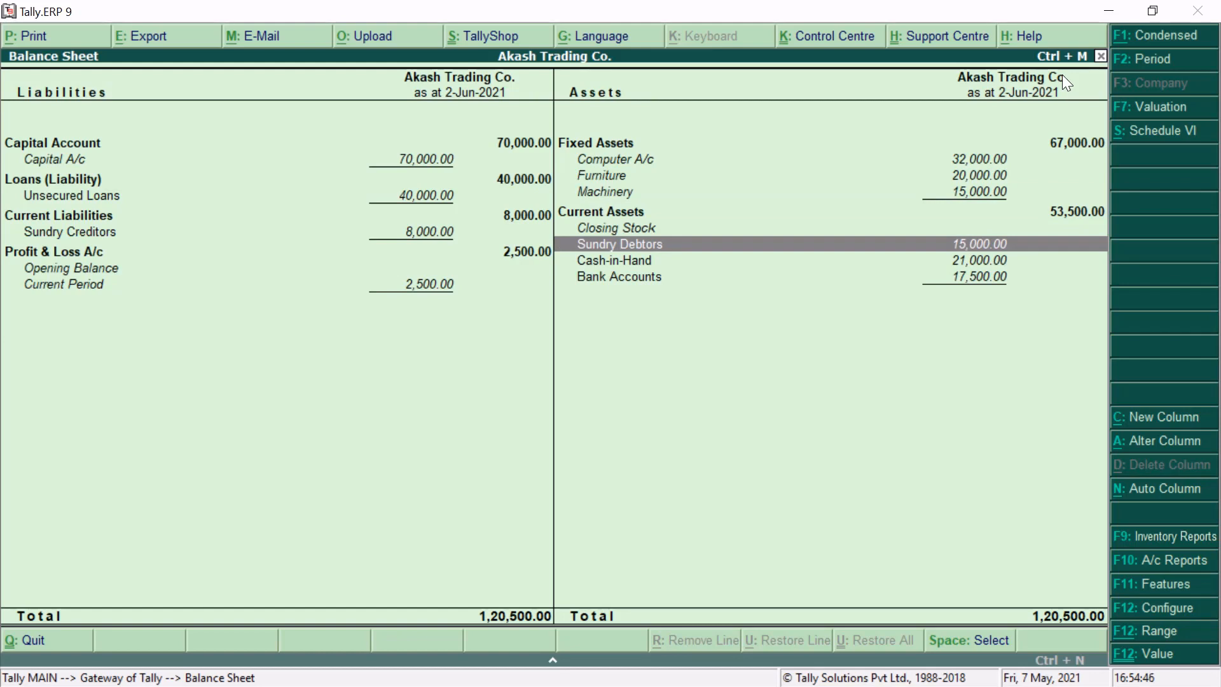
key("Return")
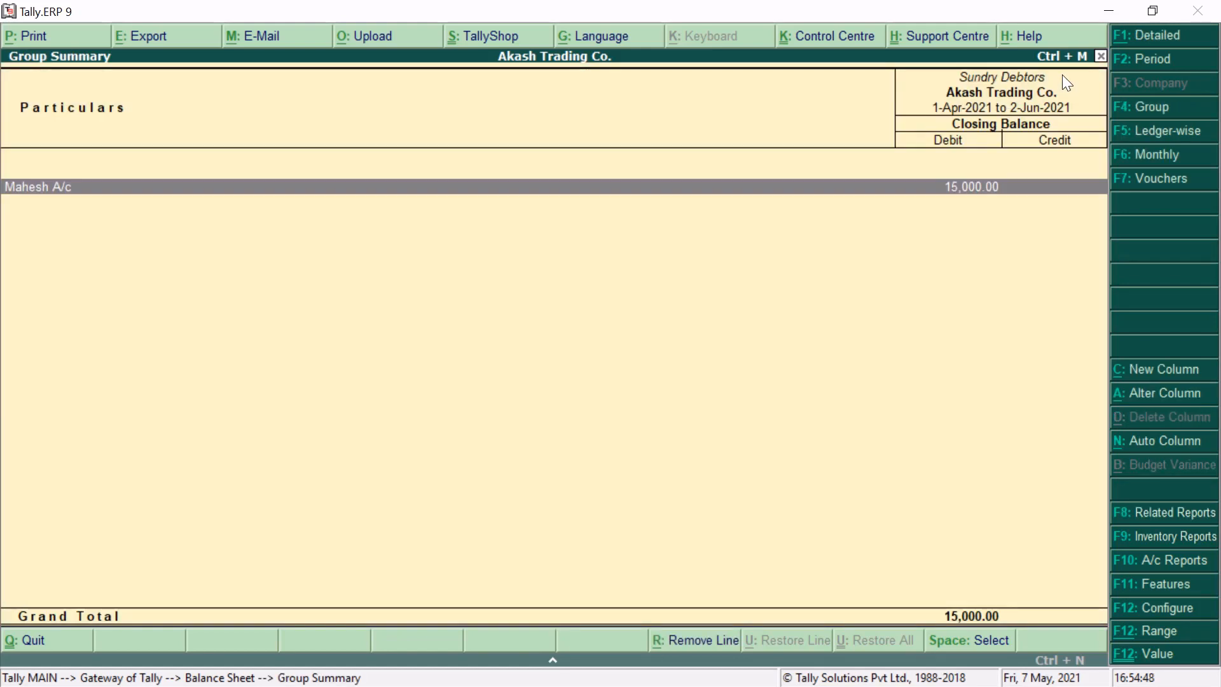
key("Return")
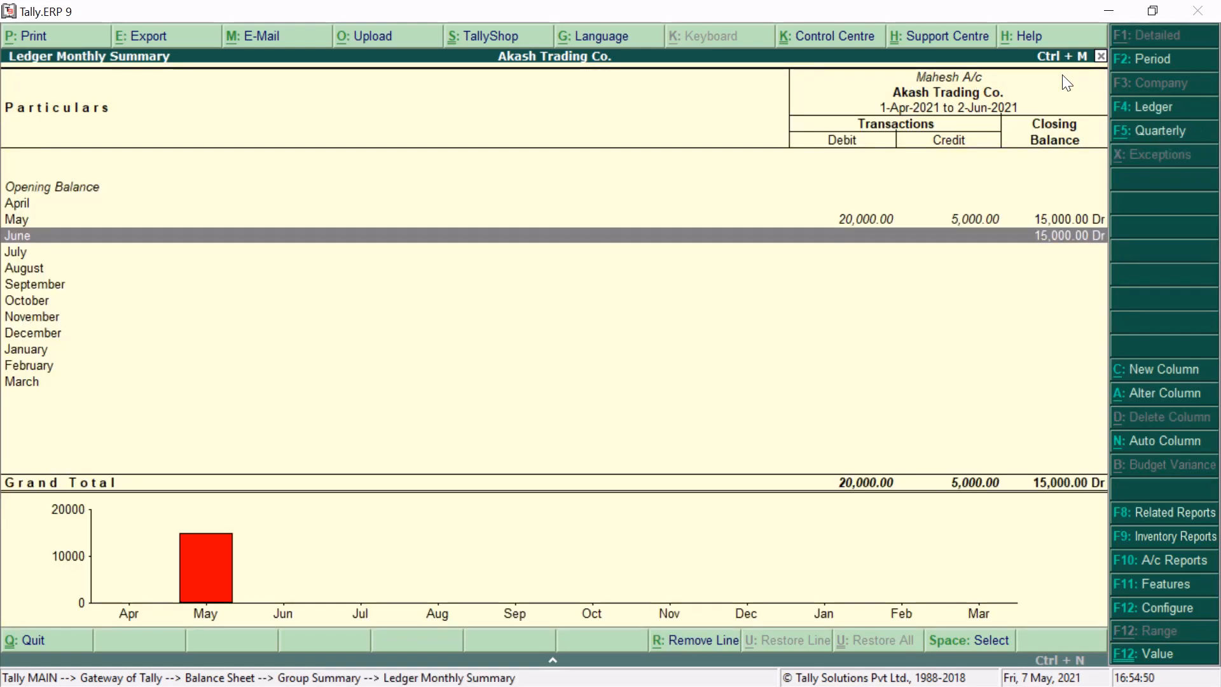
key("Up")
key("Return")
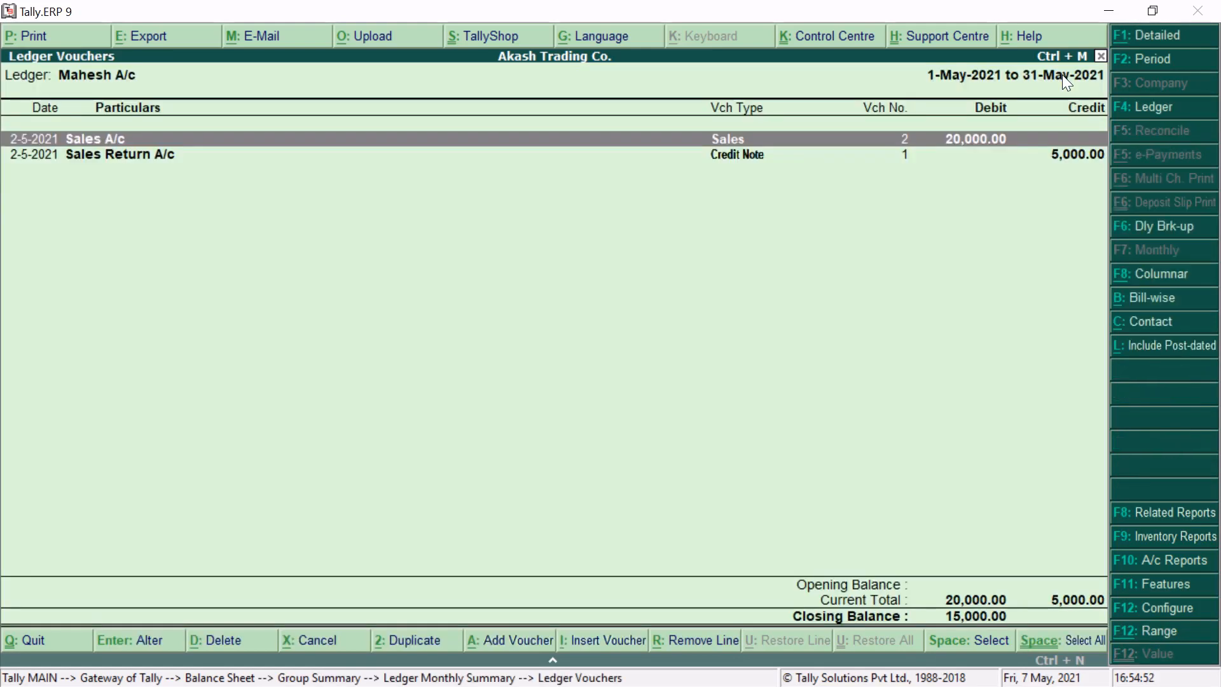
Step: Examine the sales and sales return entries in the customer's ledger and return to the Balance Sheet
key("Down")
key("Up")
key("Down")
key("Up")
key("Down")
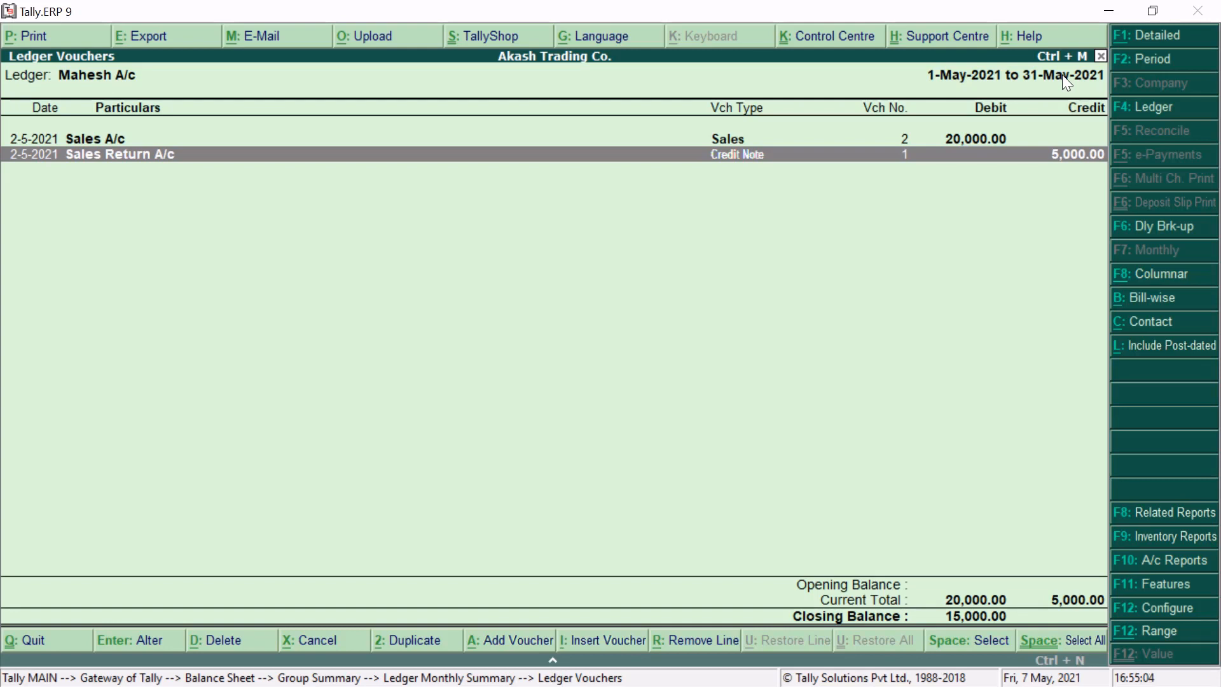
key("Up")
key("Down")
key("Escape")
key("Escape")
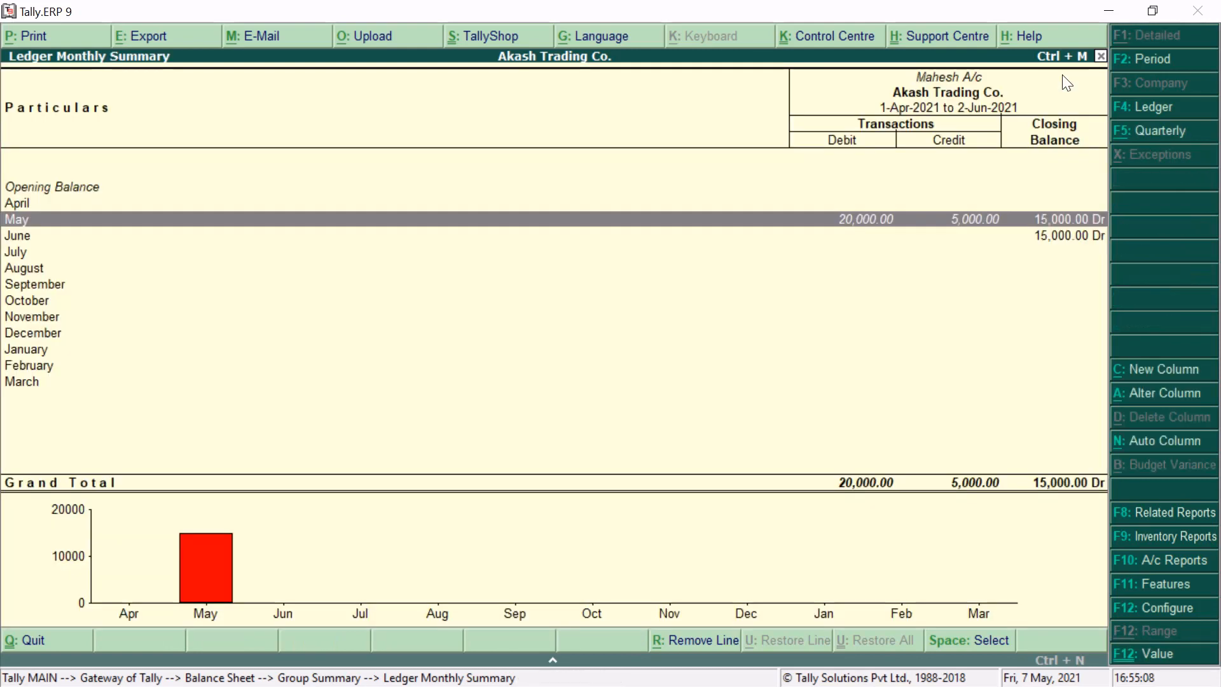
key("Escape")
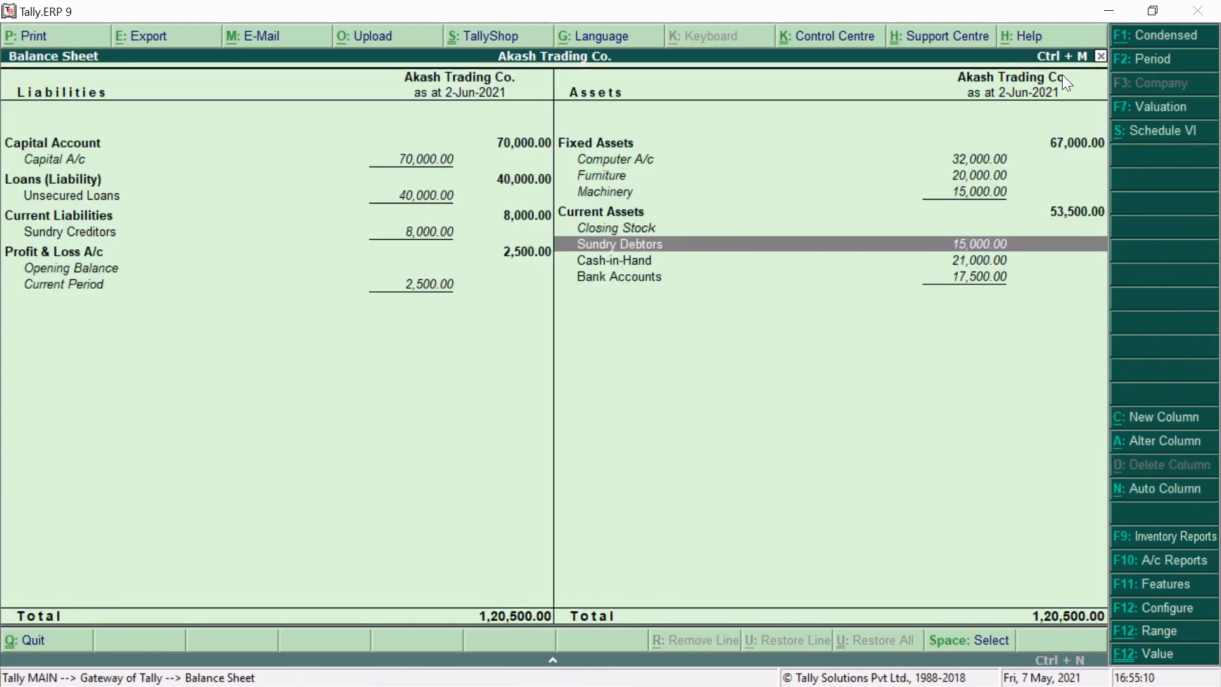
Step: Check Cash-in-Hand and Bank Accounts in the Balance Sheet and return to the Gateway of Tally
key("Down")
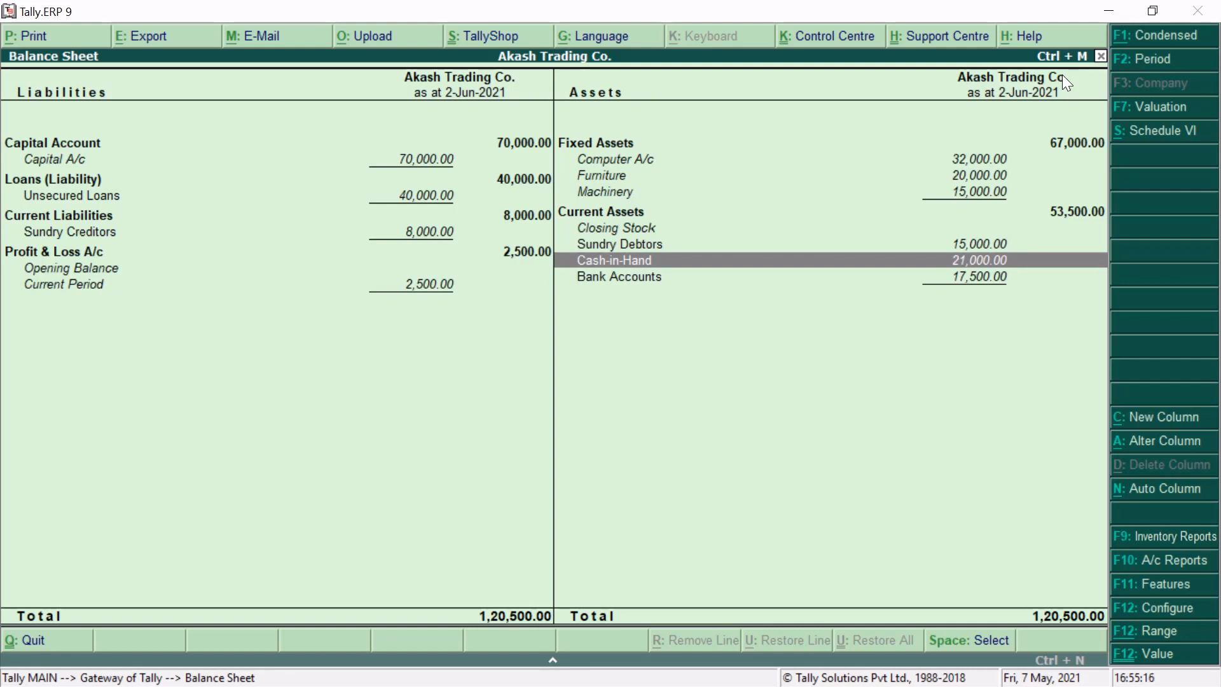
key("Down")
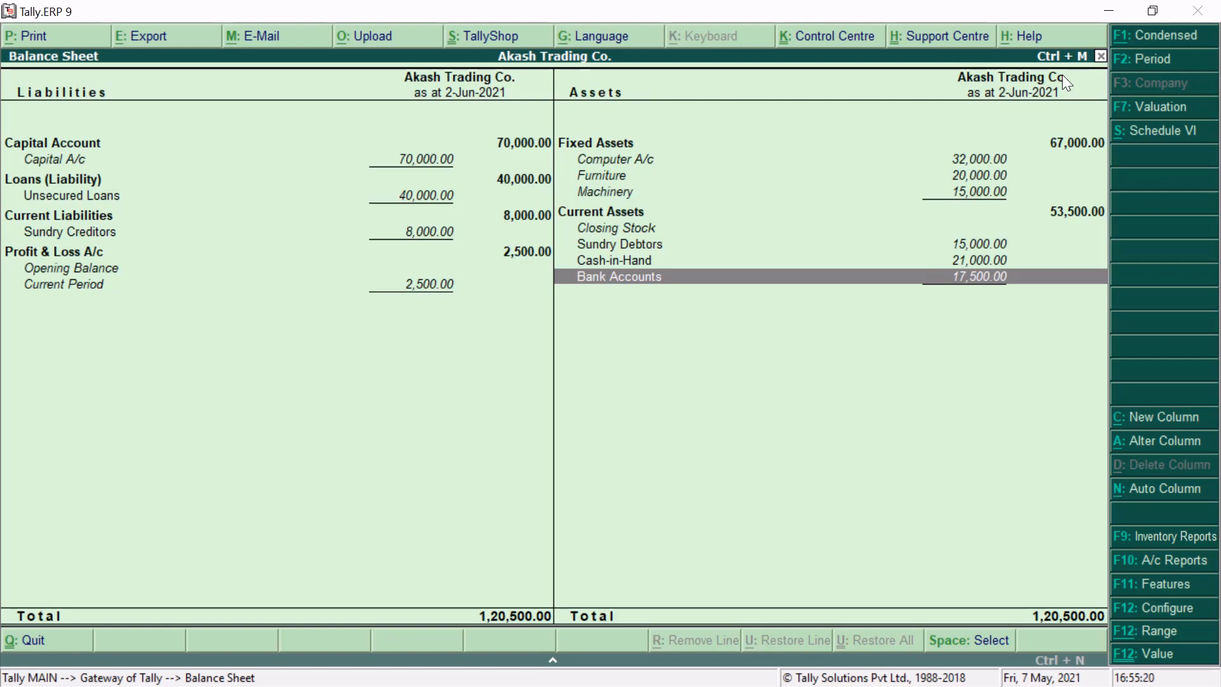
key("Escape")
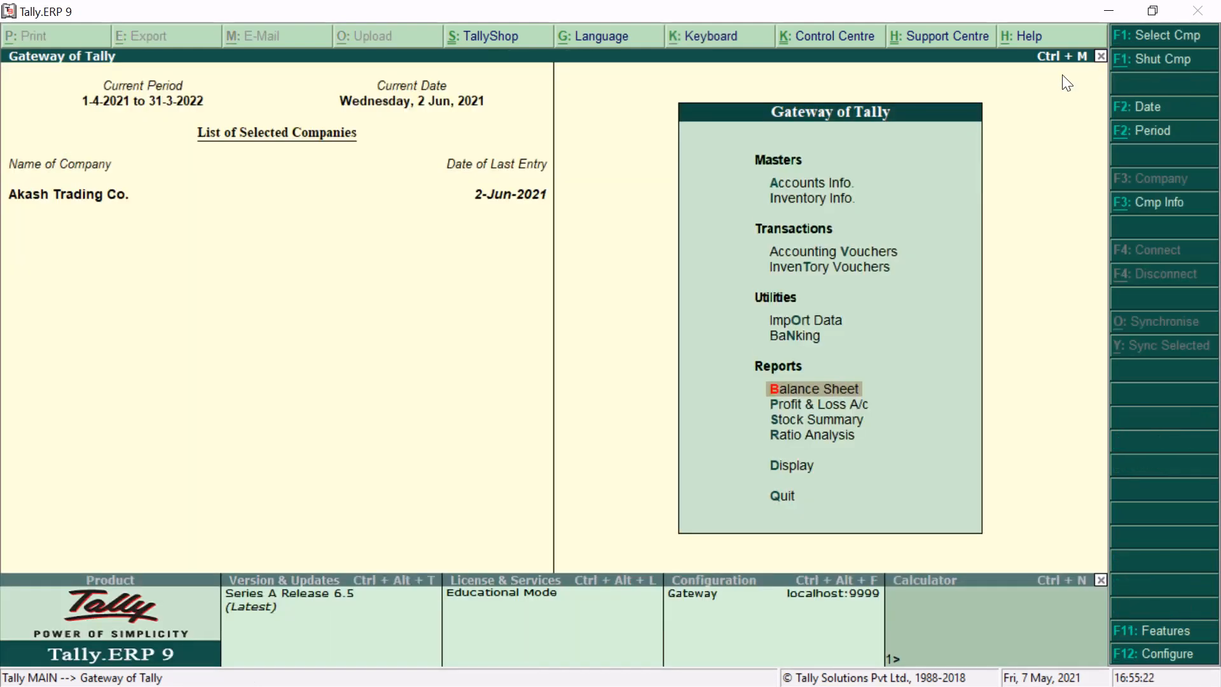
Step: Open the company's Profit & Loss A/c and show it in detailed form
key("Down")
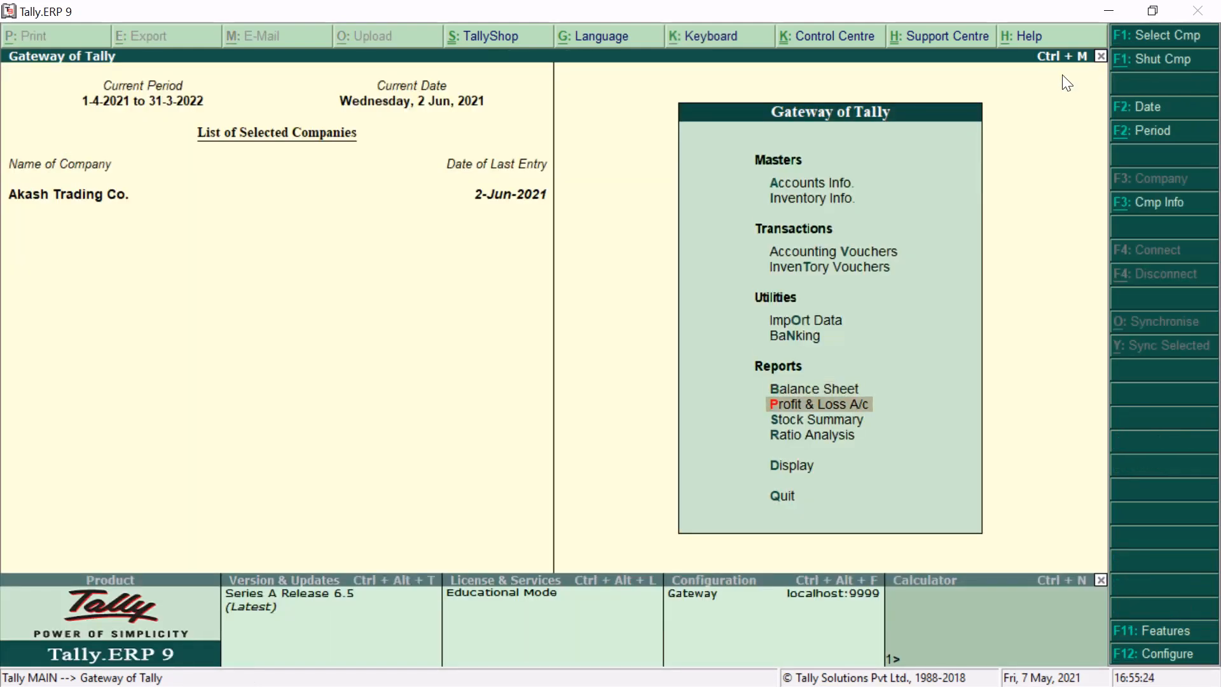
key("Return")
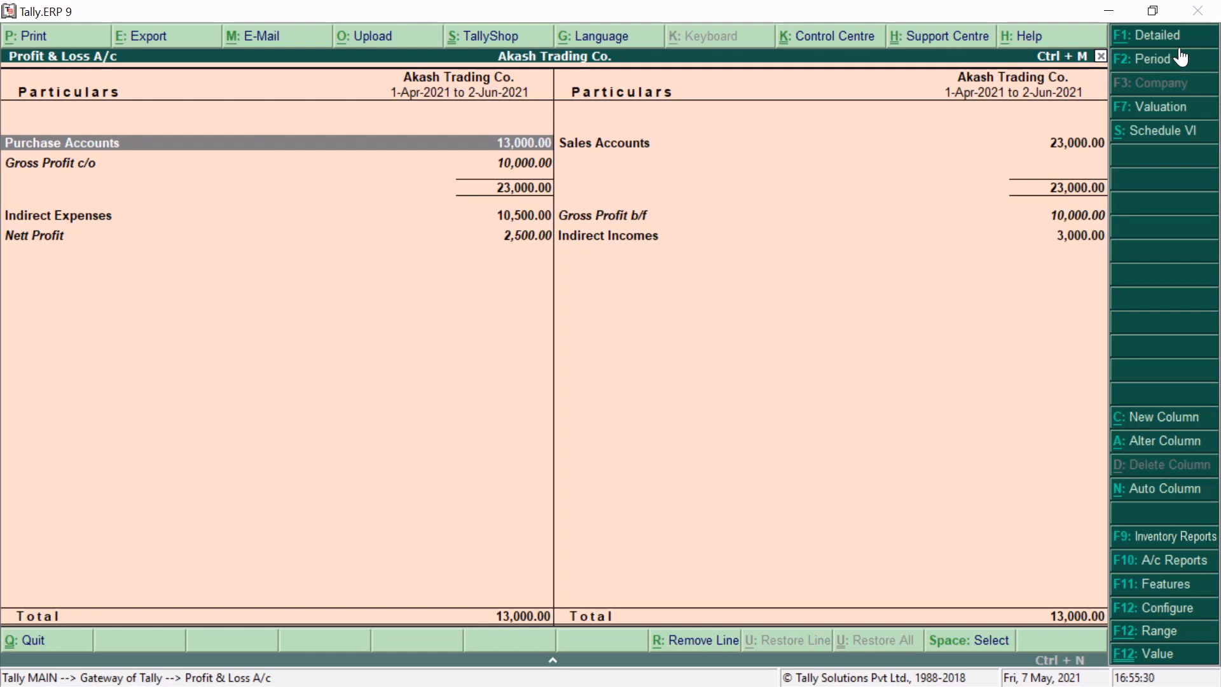
left_click(1142, 38)
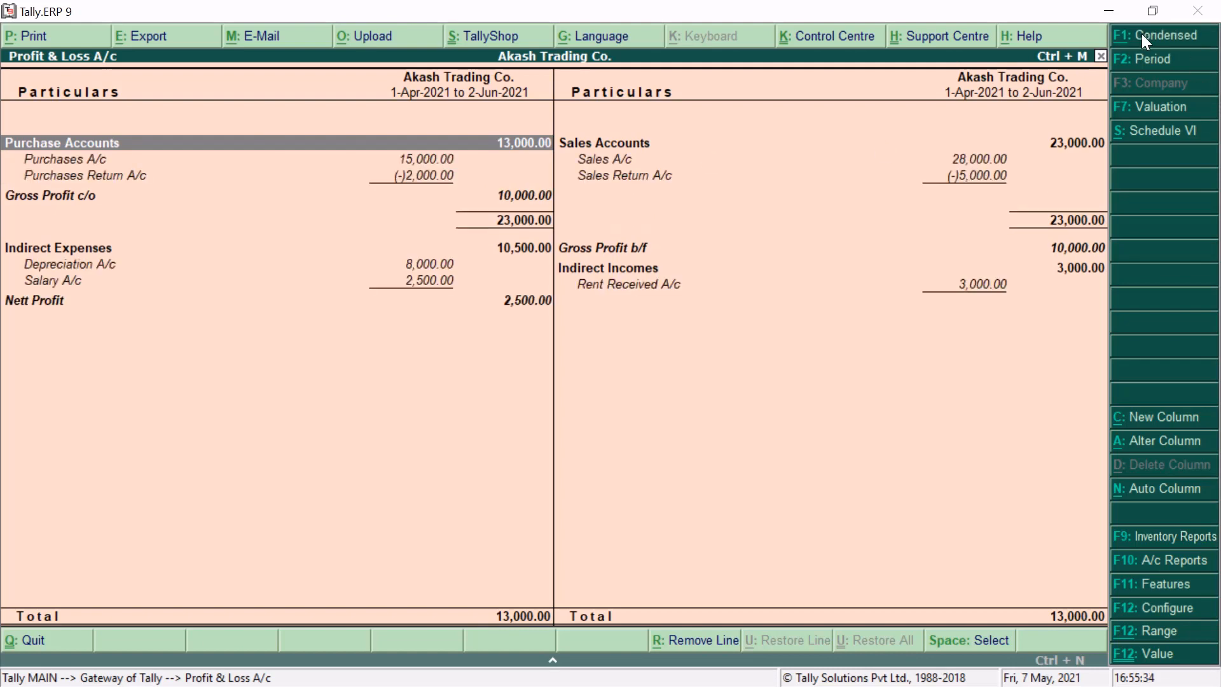
Step: Examine the purchases and purchases return accounts against the sales and sales return accounts in the Profit & Loss A/c
key("Down")
key("Up")
key("Down")
key("Up")
key("Down")
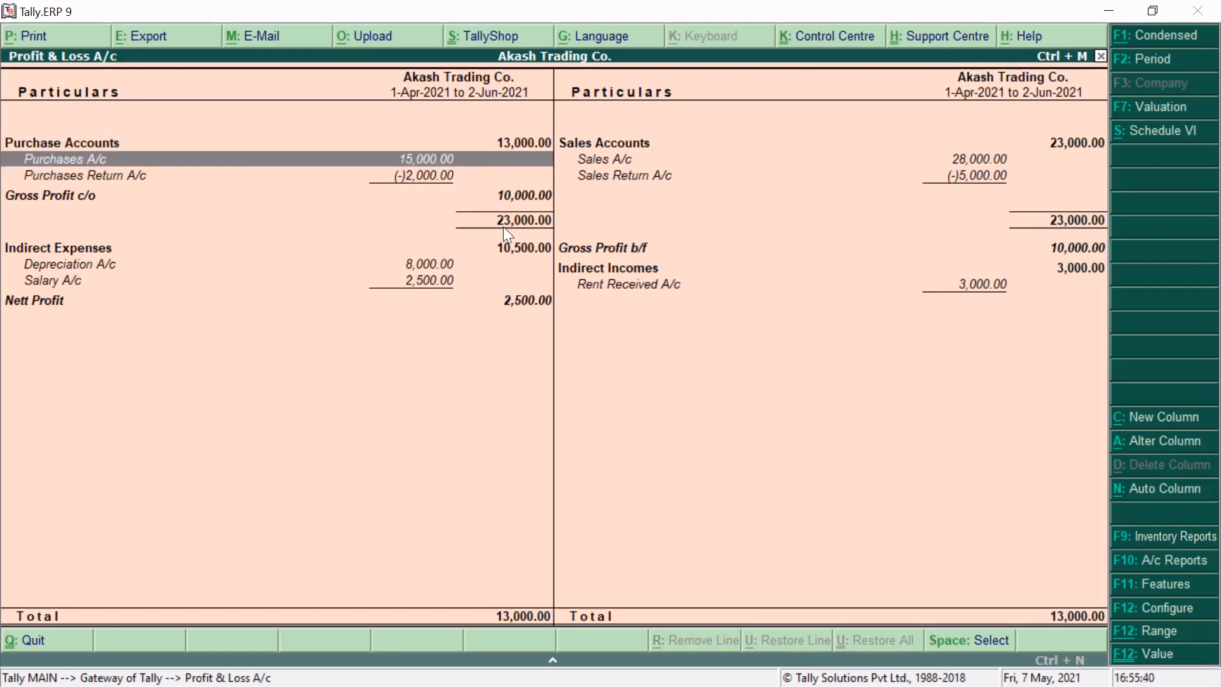
key("Up")
key("Down")
key("Up")
key("Down")
key("Down")
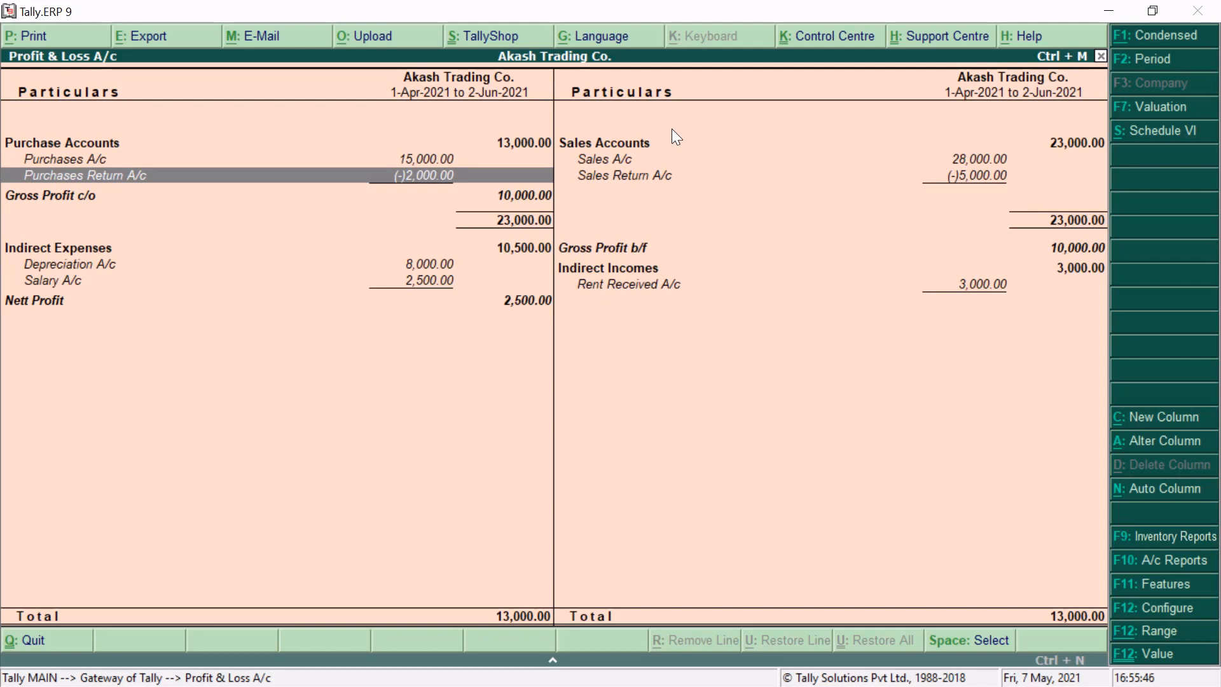
key("Up")
key("Right")
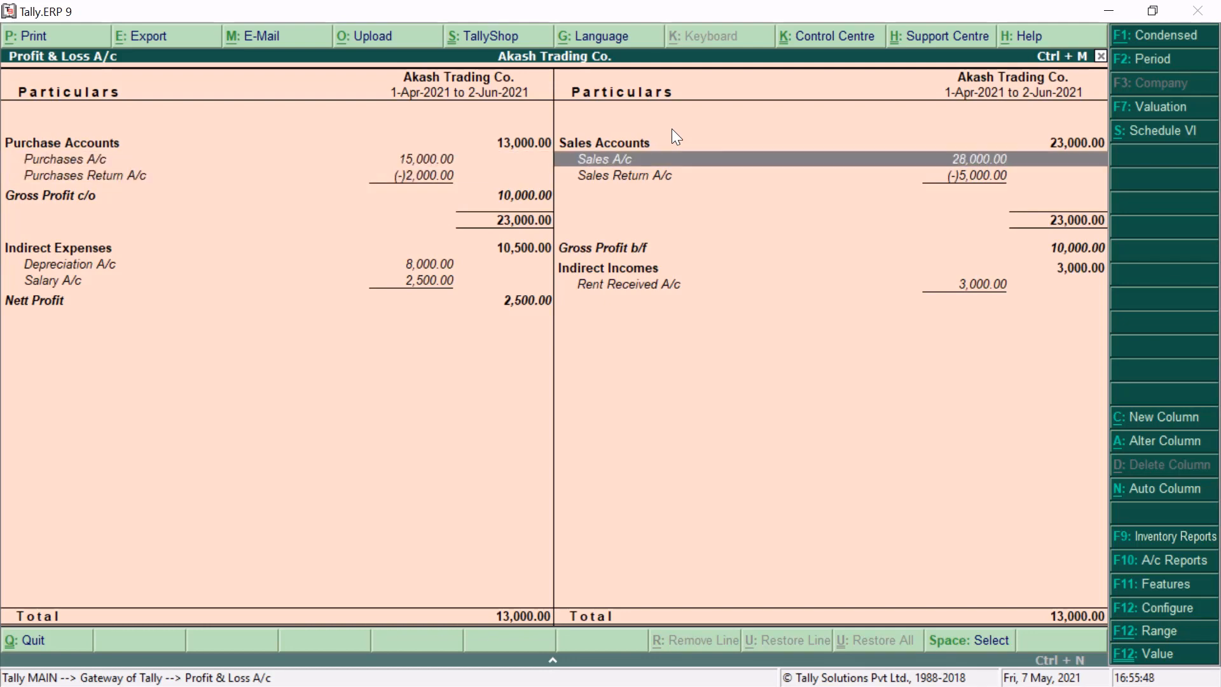
key("Down")
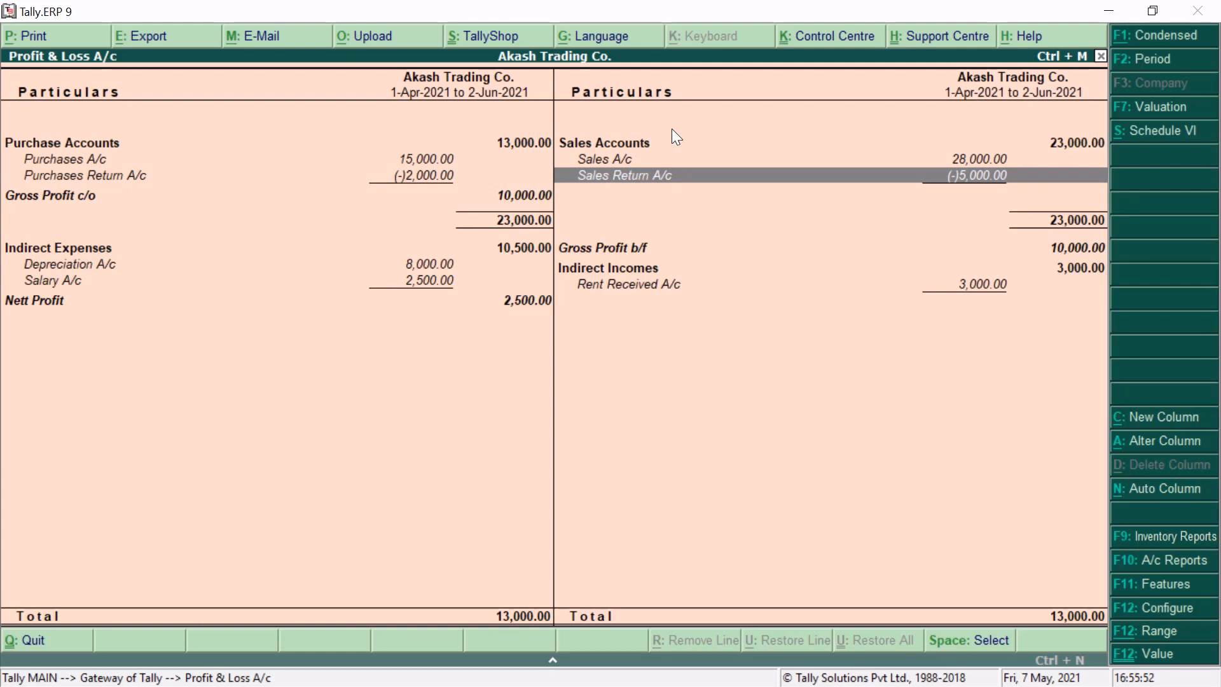
Step: Trace the gross profit carried over from the trading section to the indirect incomes side of the Profit & Loss A/c
key("Left")
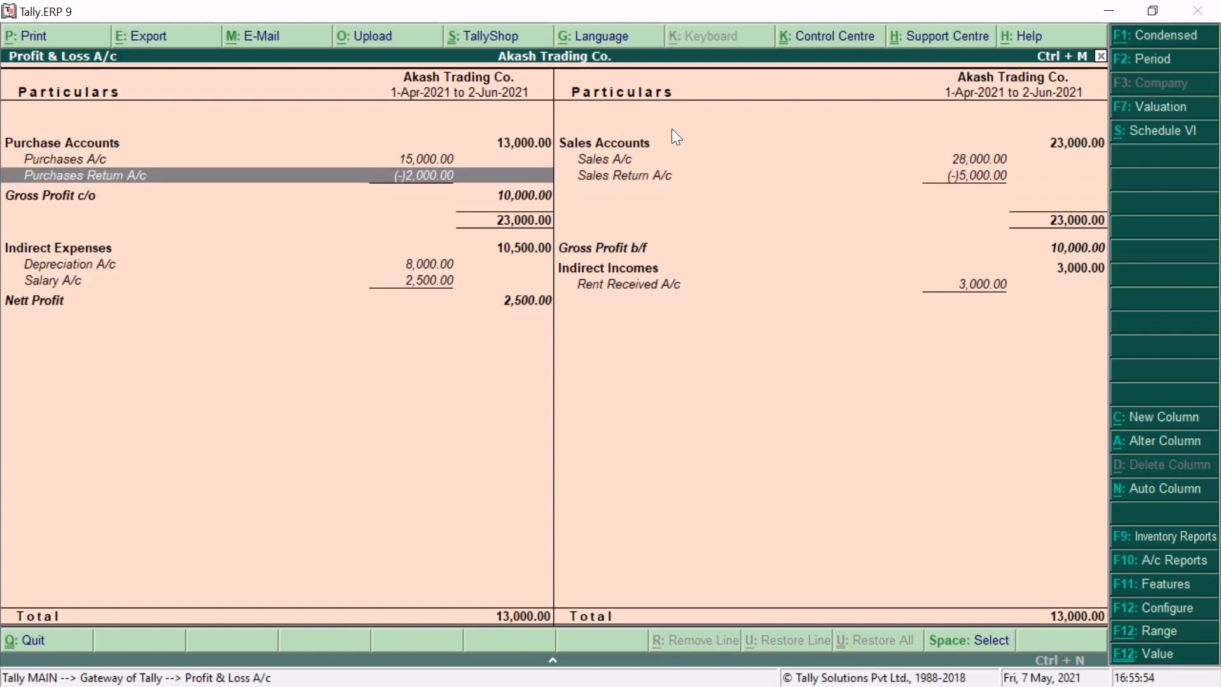
key("Down")
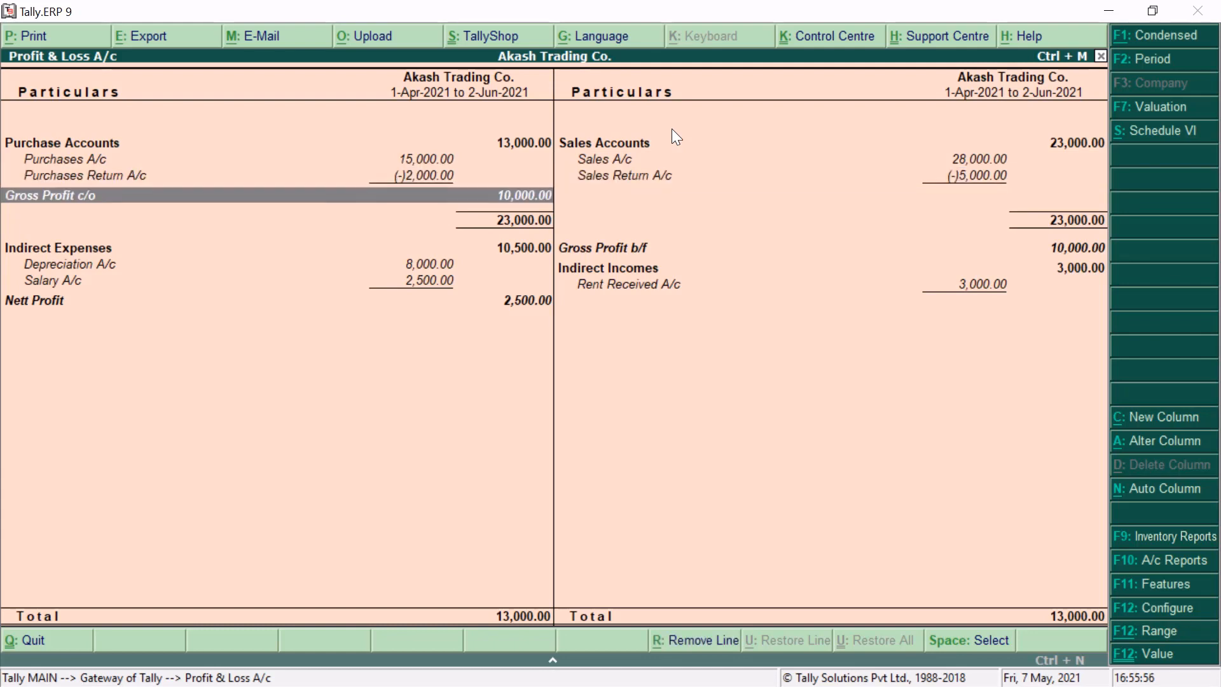
key("Right")
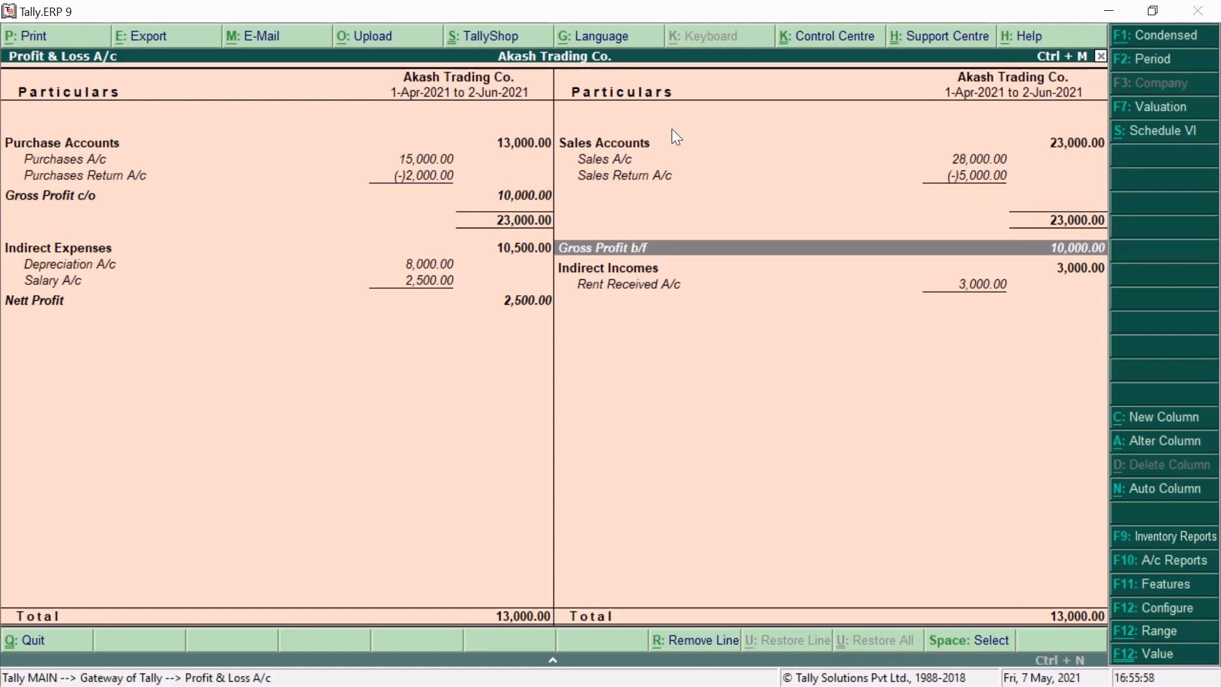
key("Up")
key("Up")
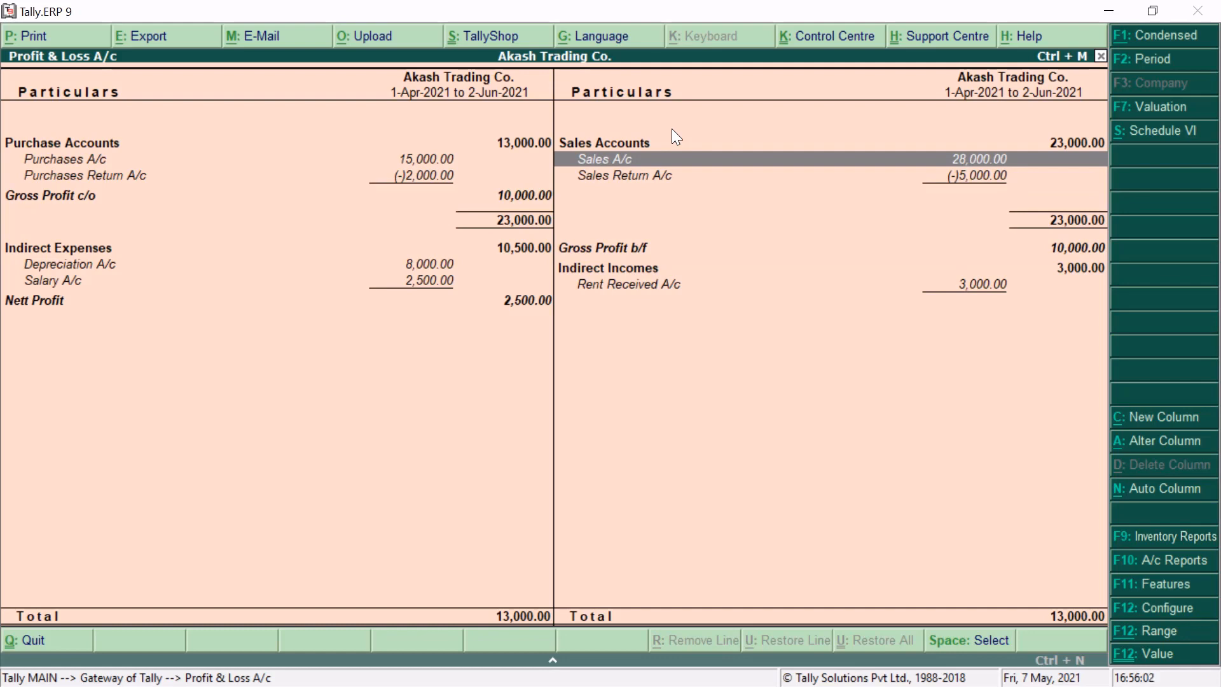
key("Left")
key("Down")
key("Down")
key("Right")
key("Down")
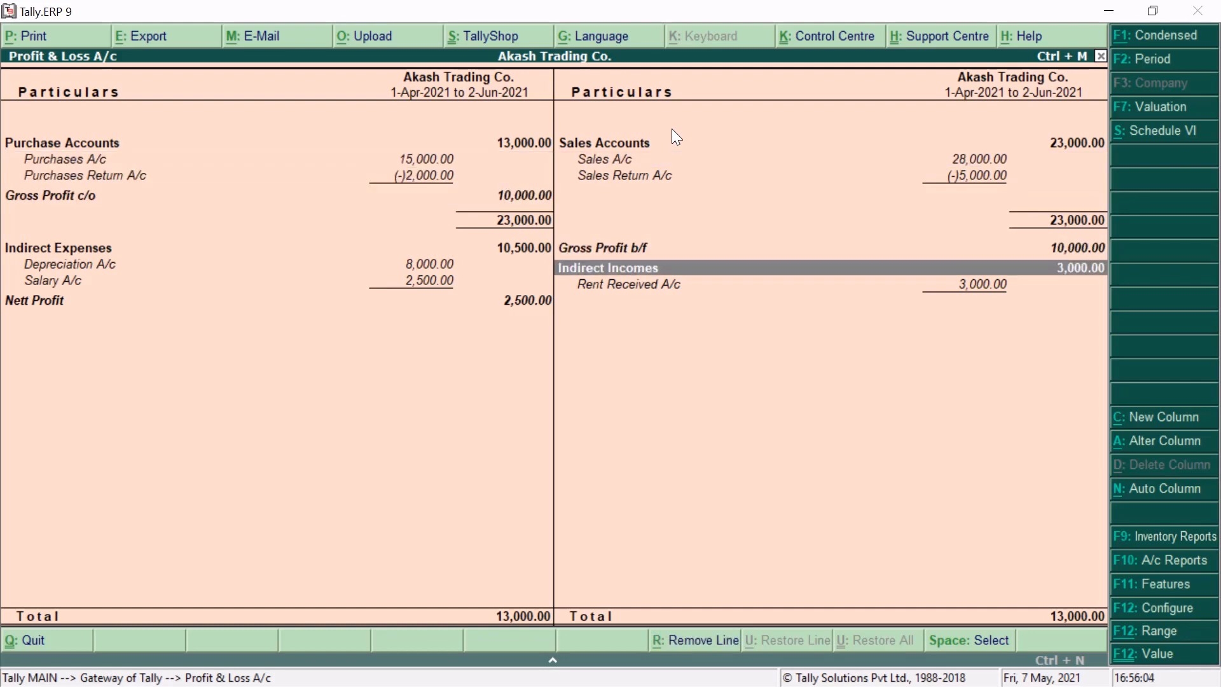
key("Up")
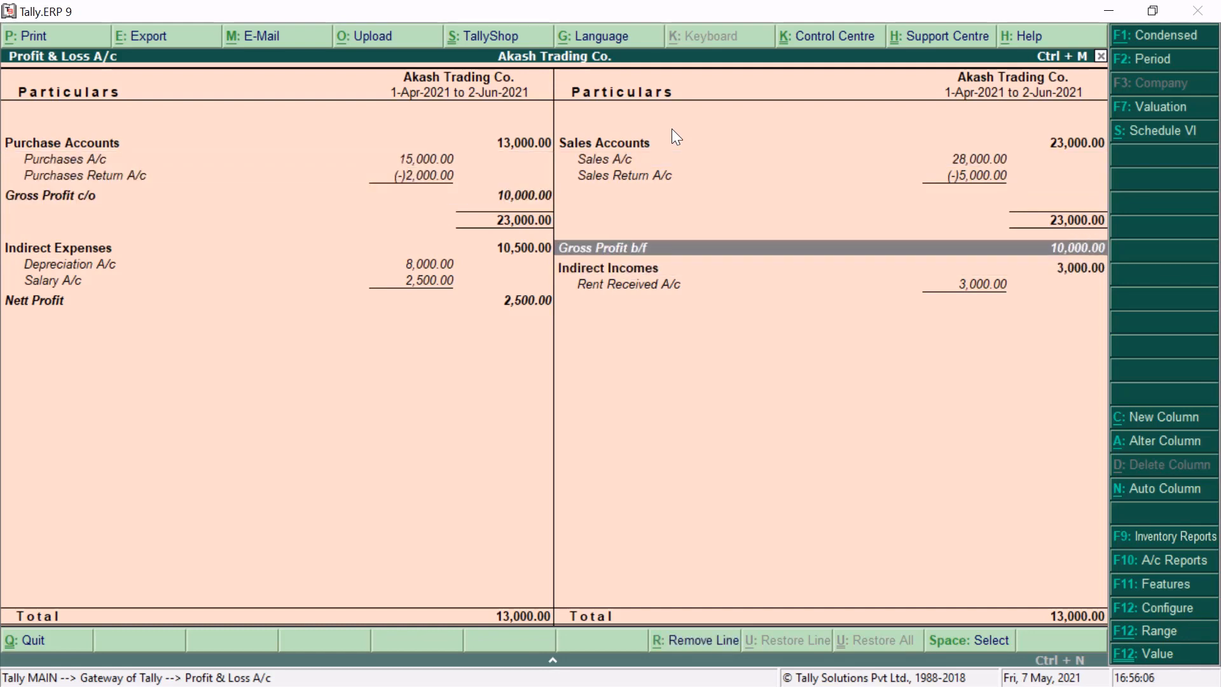
key("Down")
key("Left")
key("Up")
key("Up")
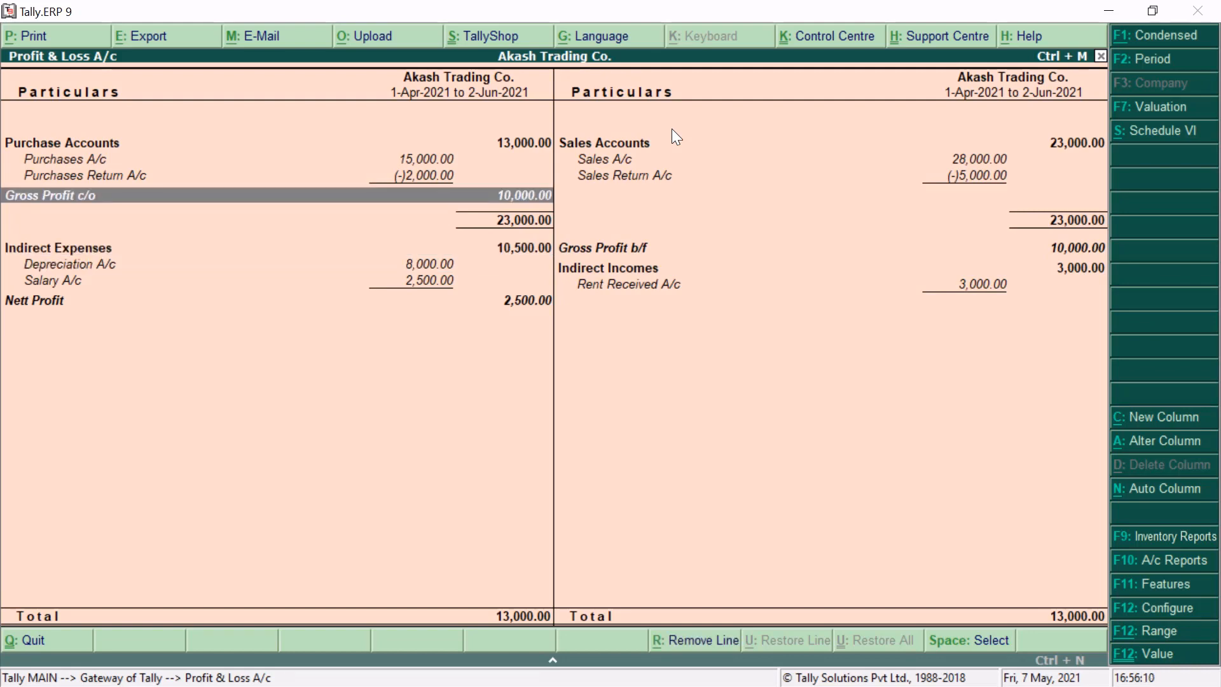
key("Right")
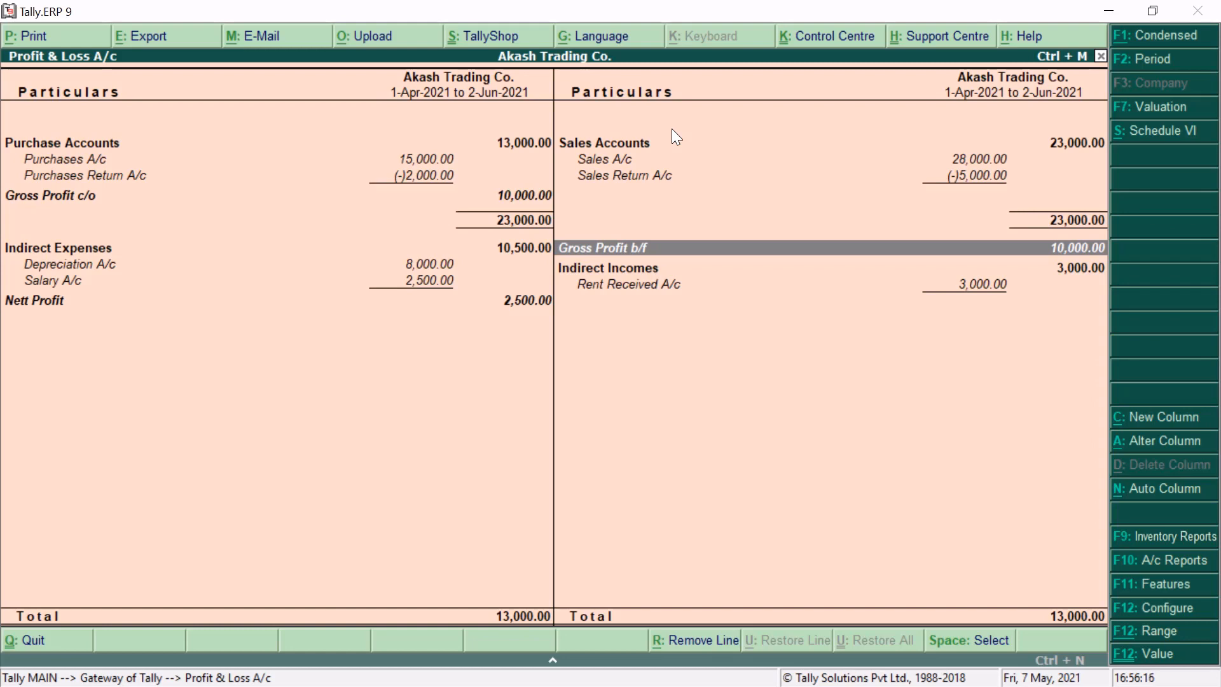
Step: Compare depreciation and salary expenses with rent received and check Nett Profit in the Profit & Loss A/c, and return to the Gateway of Tally
key("Down")
key("Left")
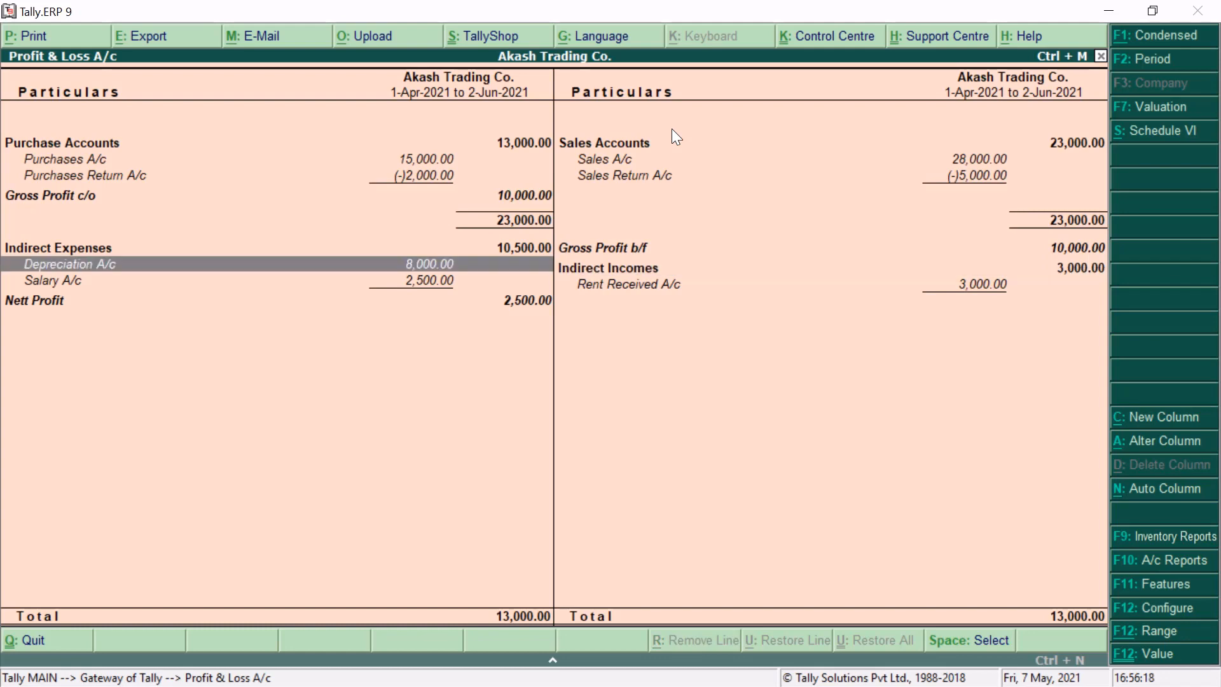
key("Down")
key("Up")
key("Down")
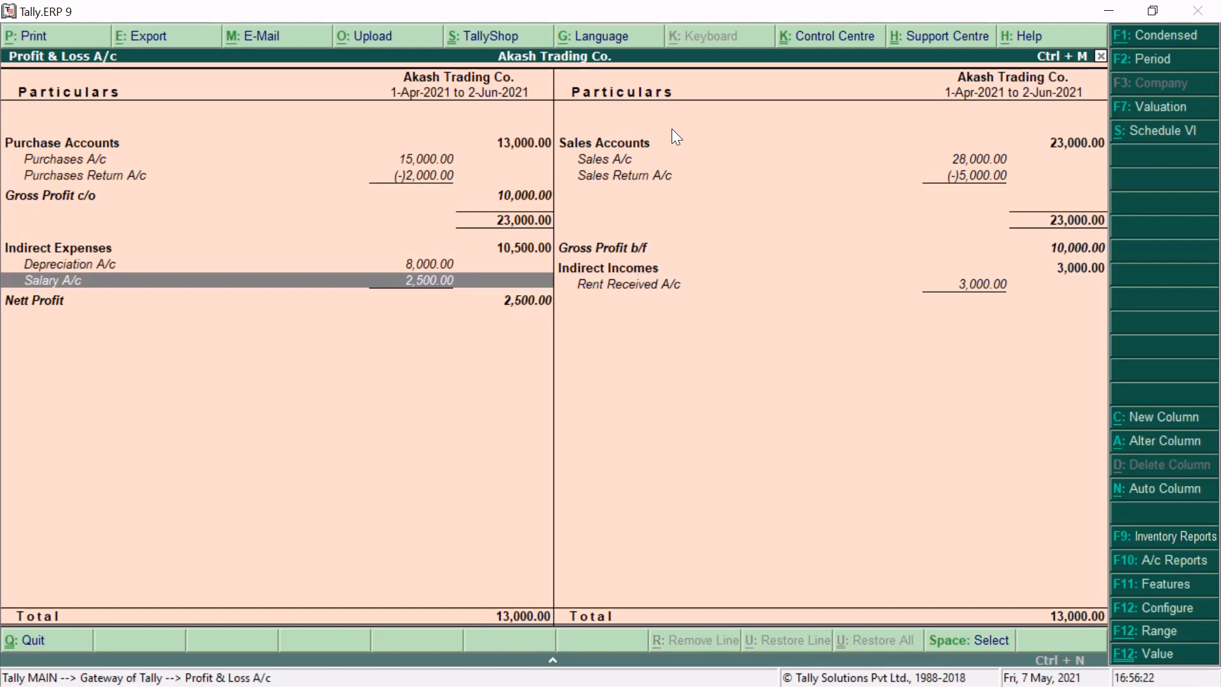
key("Up")
key("Down")
key("Right")
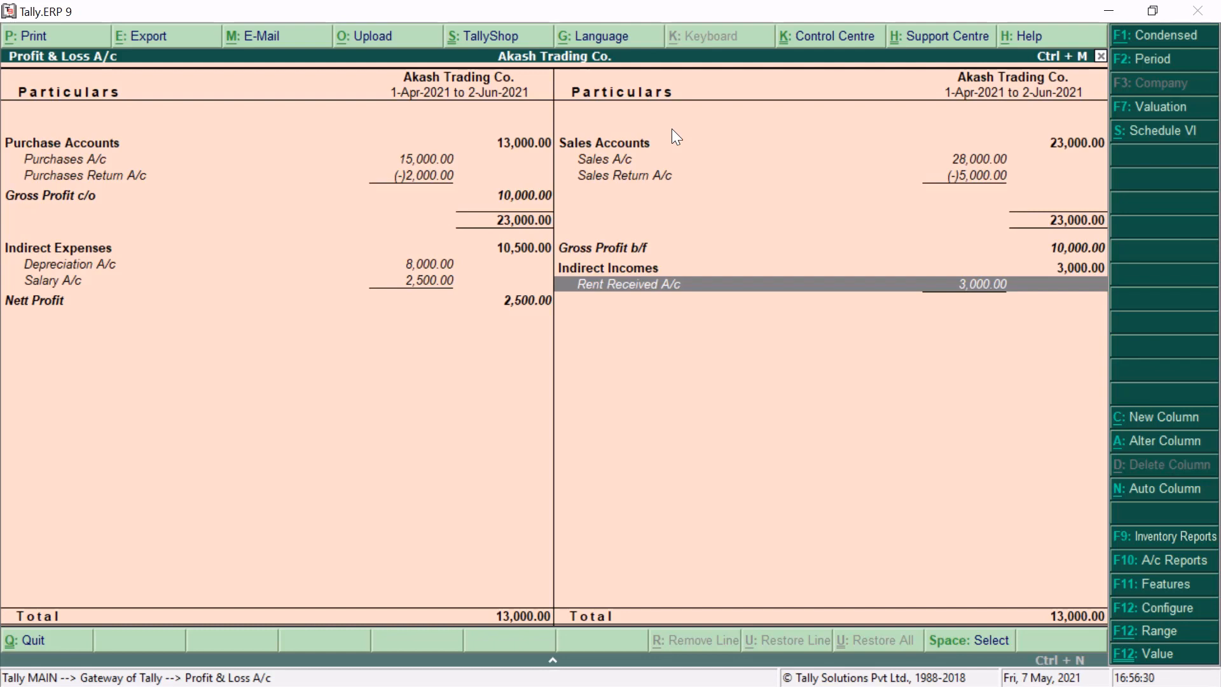
key("Left")
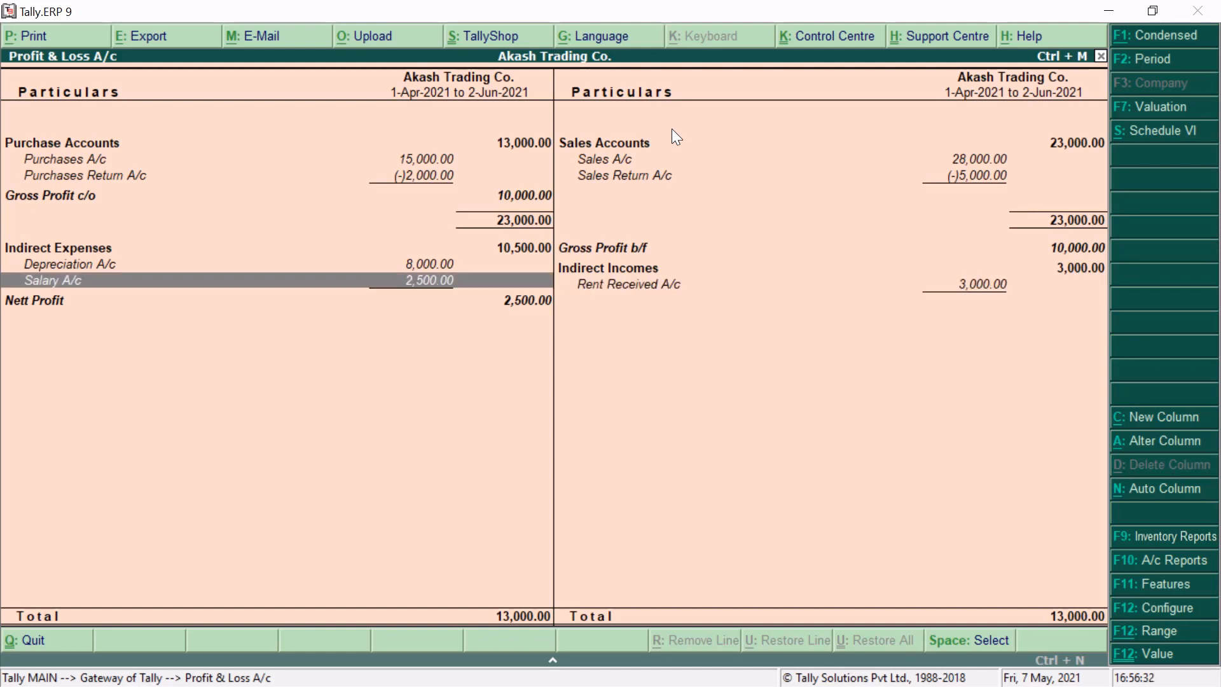
key("Down")
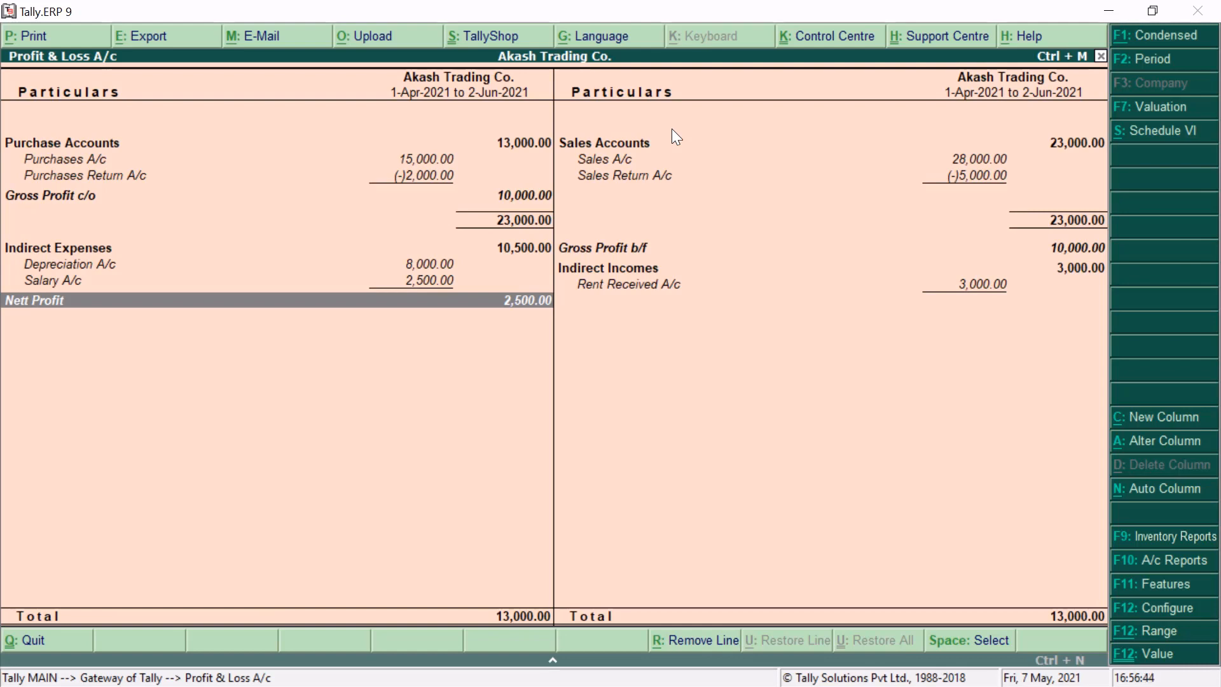
key("Escape")
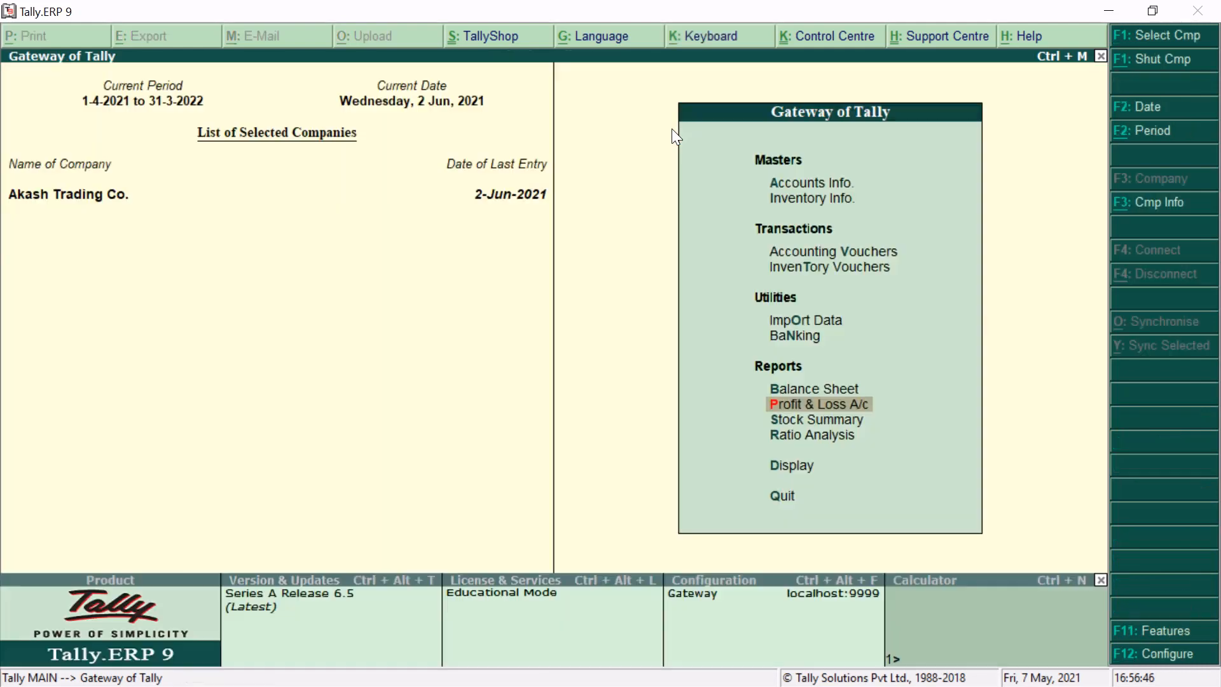
Step: Open Account Books through the Display Menu of the Gateway of Tally
key("Up")
key("Down")
key("Down")
key("Up")
key("Down")
key("Down")
key("Down")
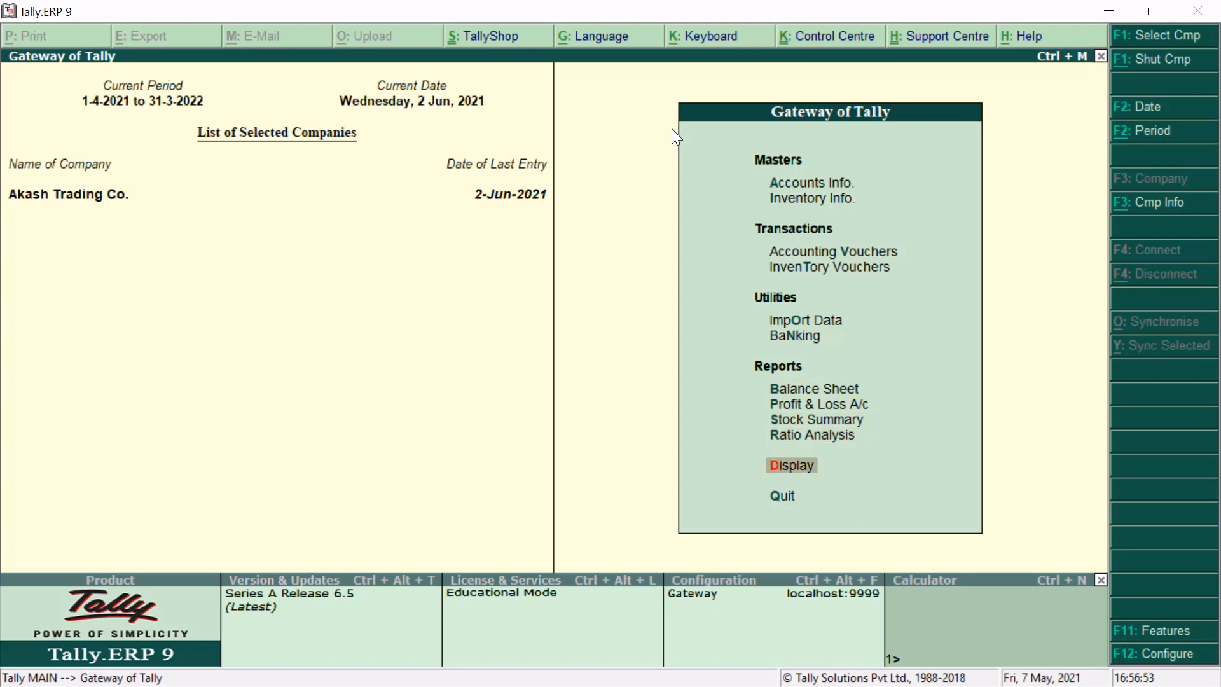
key("Return")
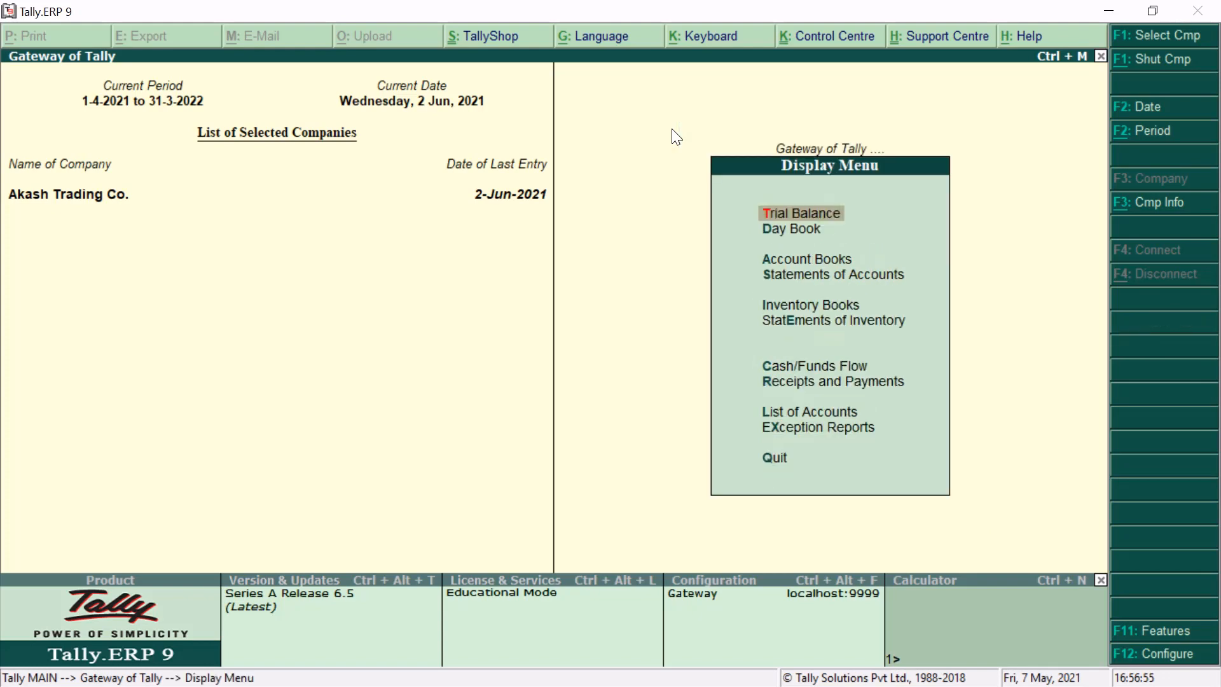
key("Down")
key("Down")
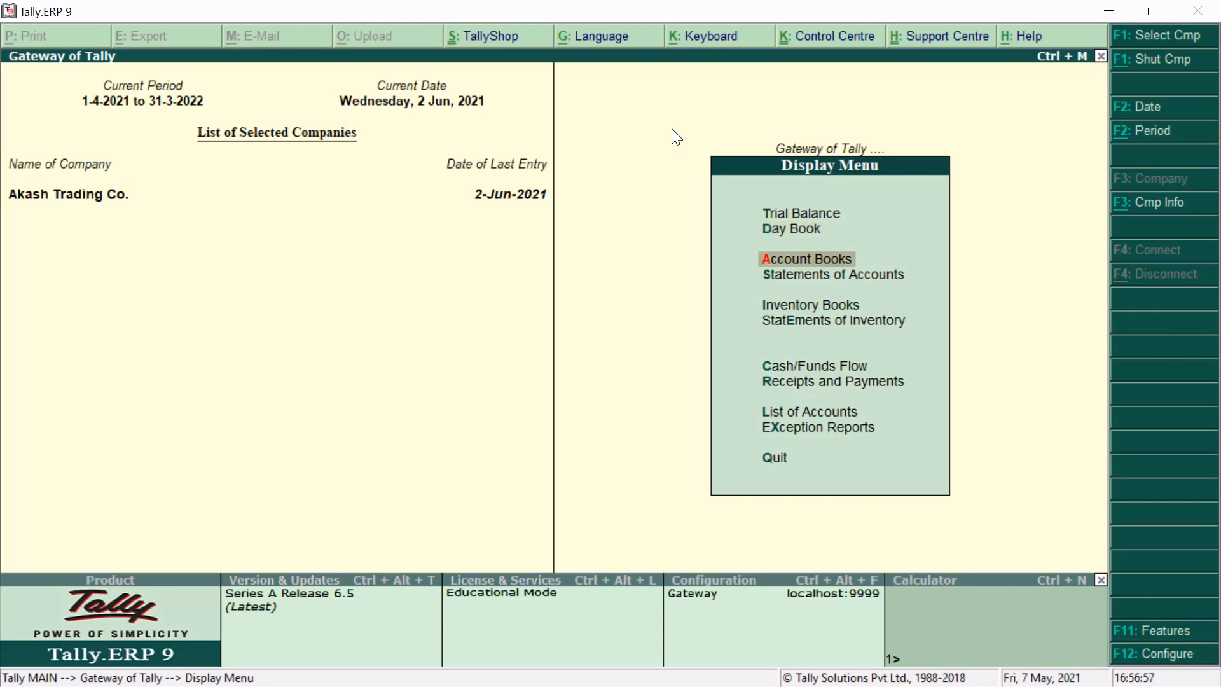
key("Return")
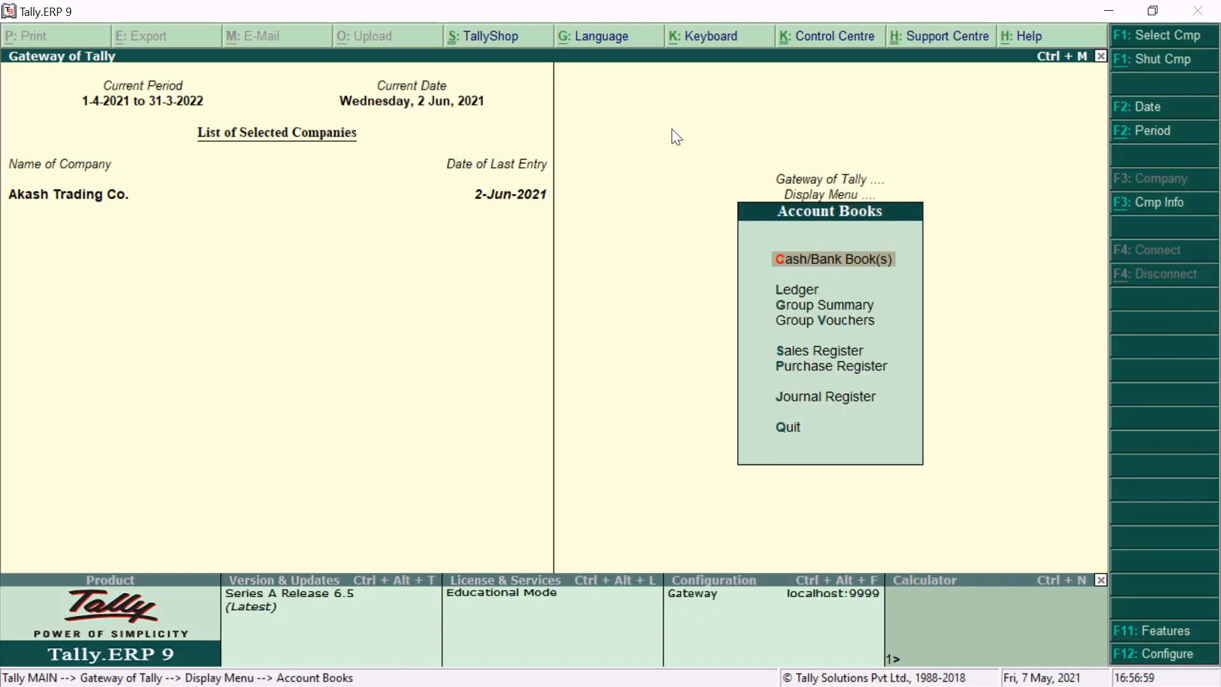
Step: Try to open the Purchase Register from Account Books
key("Down")
key("Up")
key("Down")
key("Down")
key("Down")
key("Down")
key("Down")
key("Up")
key("Down")
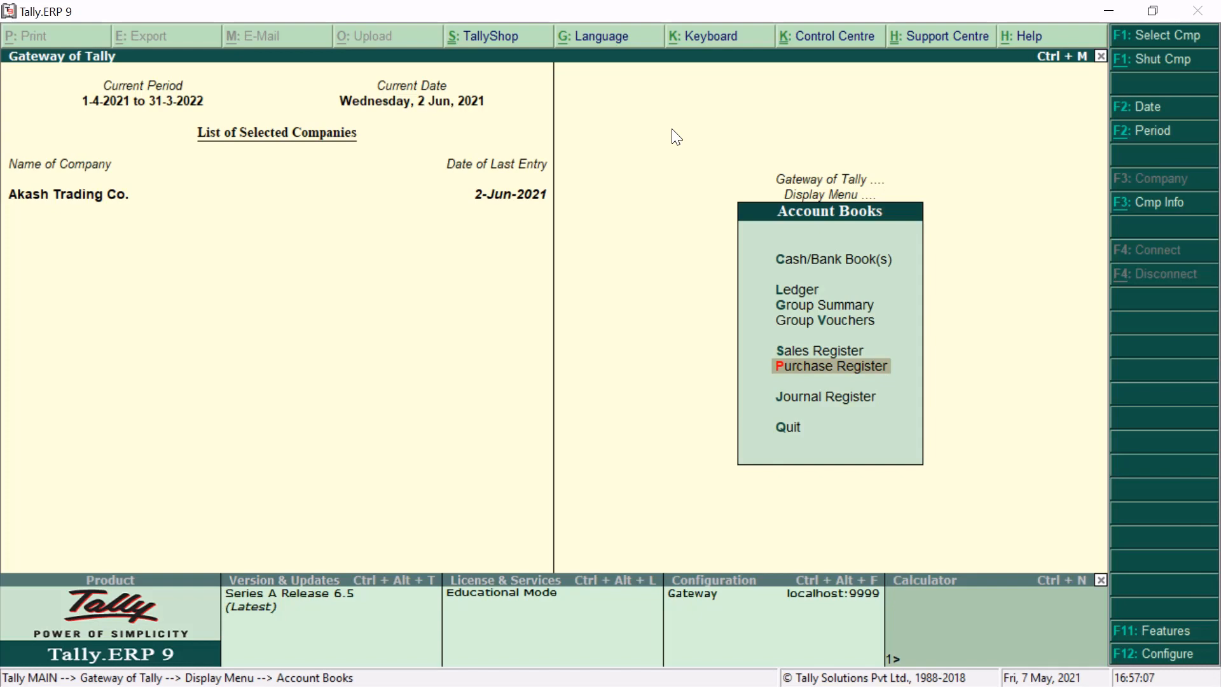
key("Return")
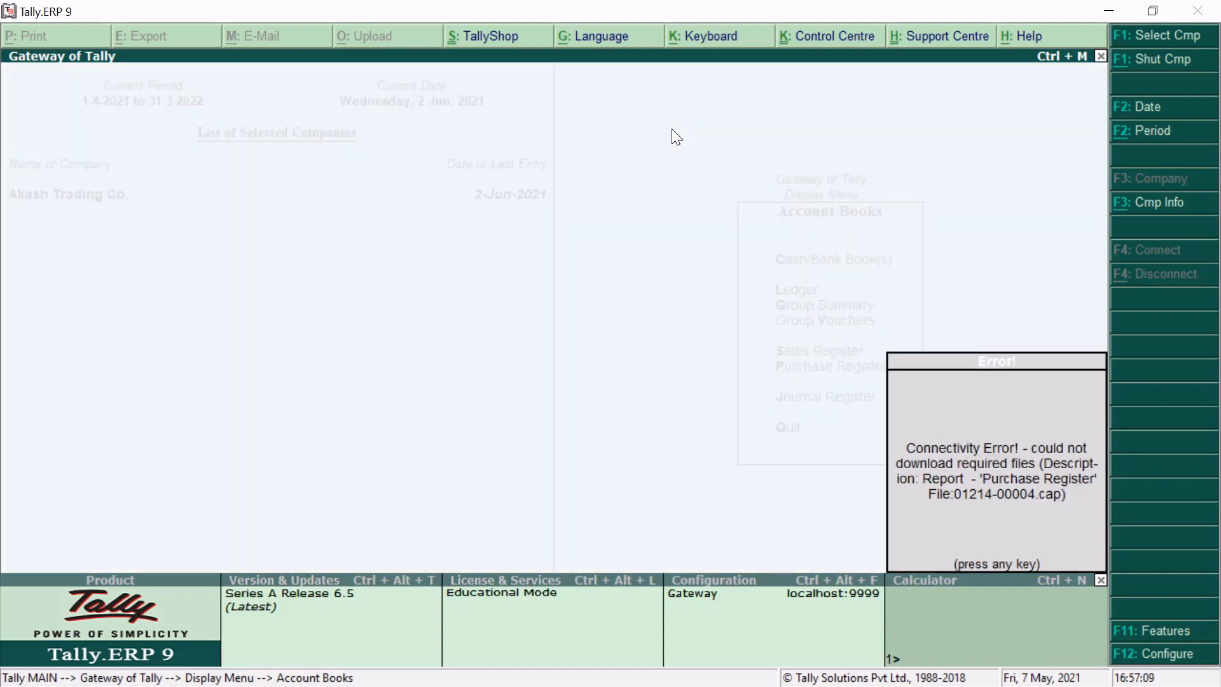
key("Escape")
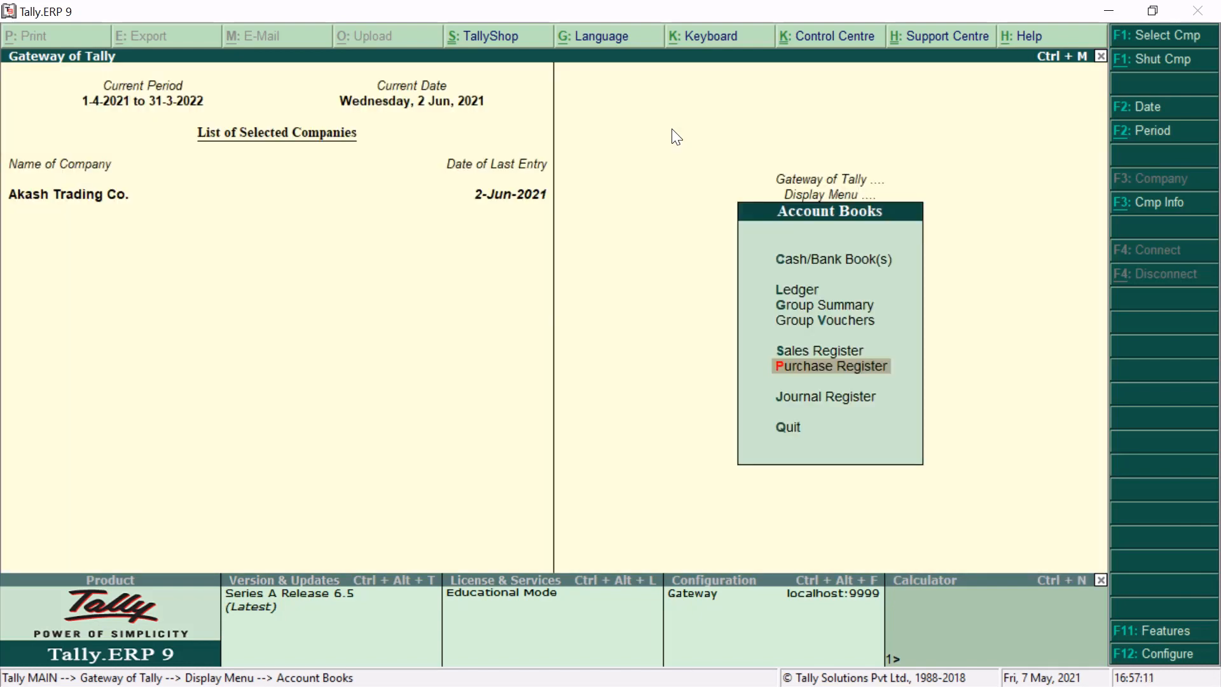
Step: View the ledger vouchers of Purchases A/c and return to the list of ledgers
key("Up")
key("Up")
key("Up")
key("Up")
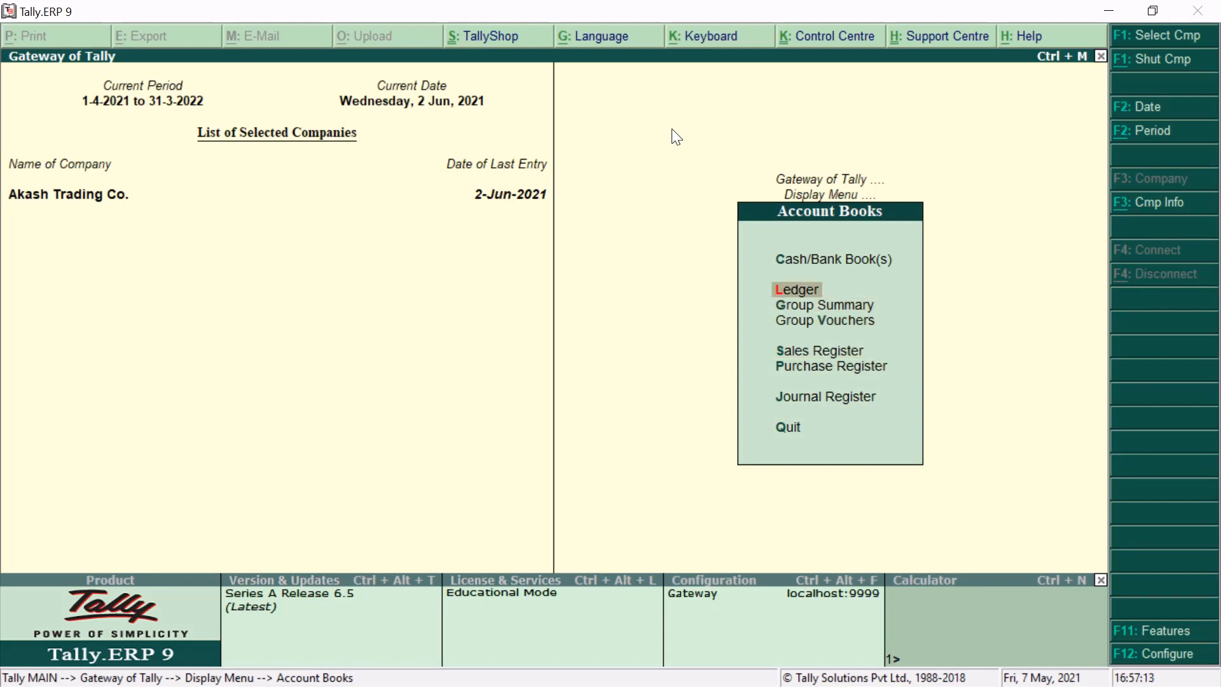
key("Return")
key("Down")
key("Down")
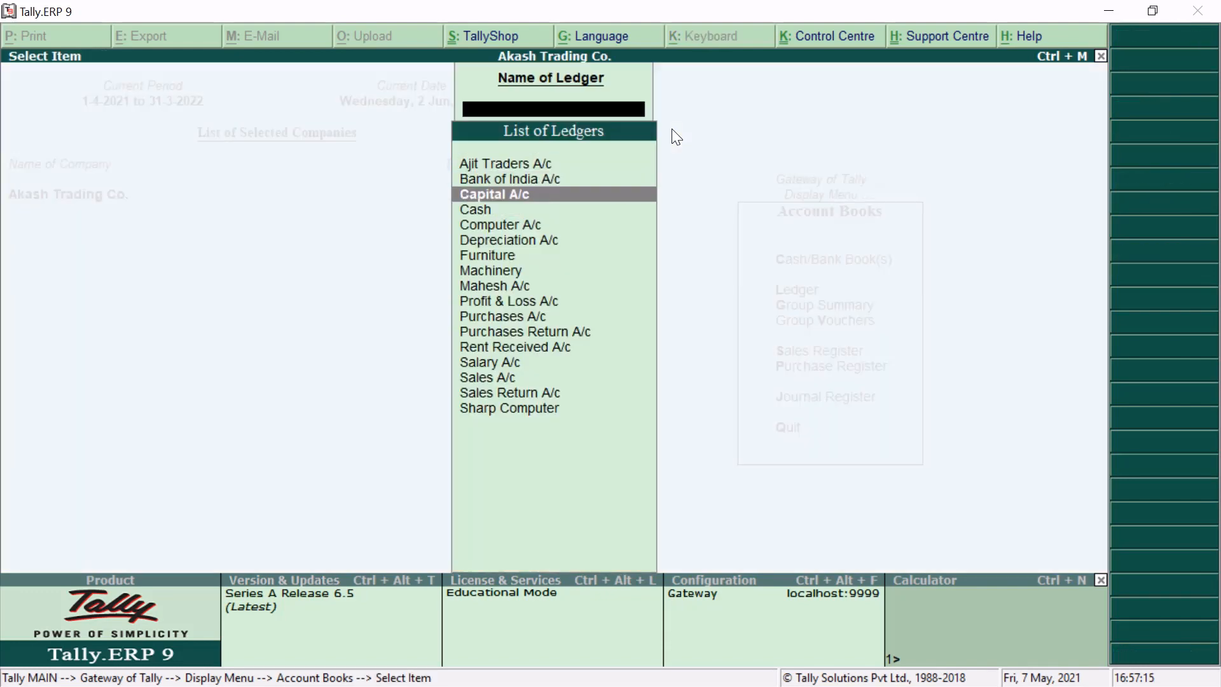
key("Down")
key("Down")
key("Down")
key("Down")
key("Down")
key("Down")
key("Down")
key("Down")
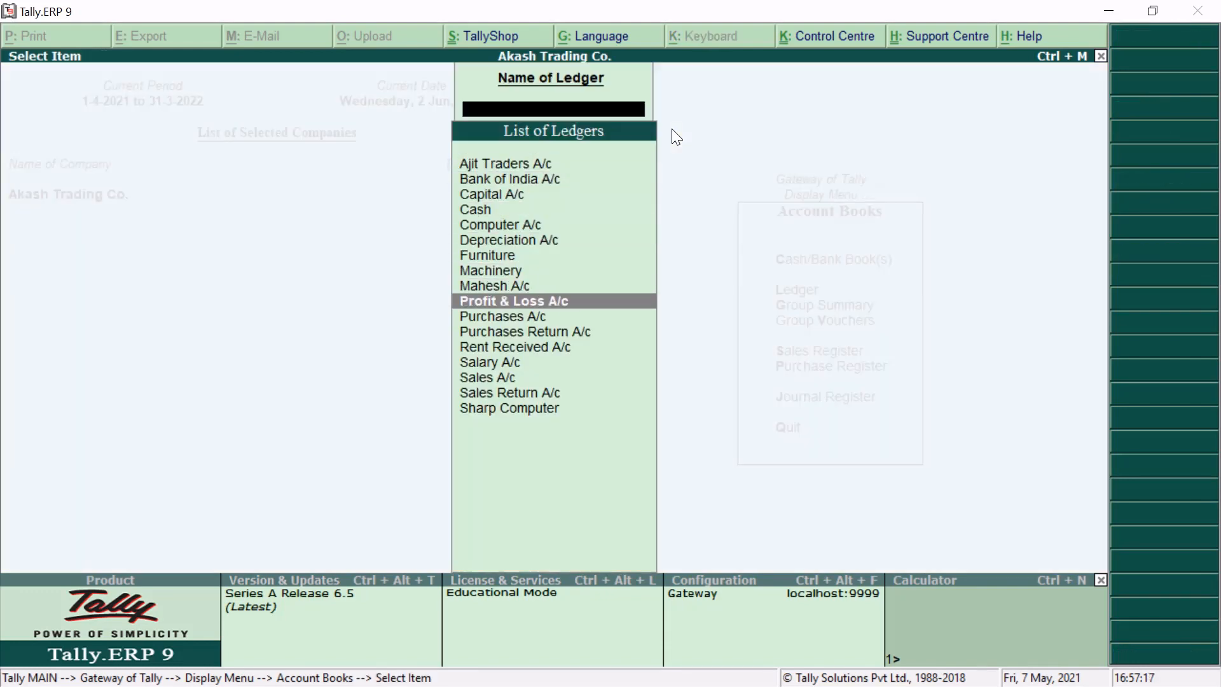
key("Return")
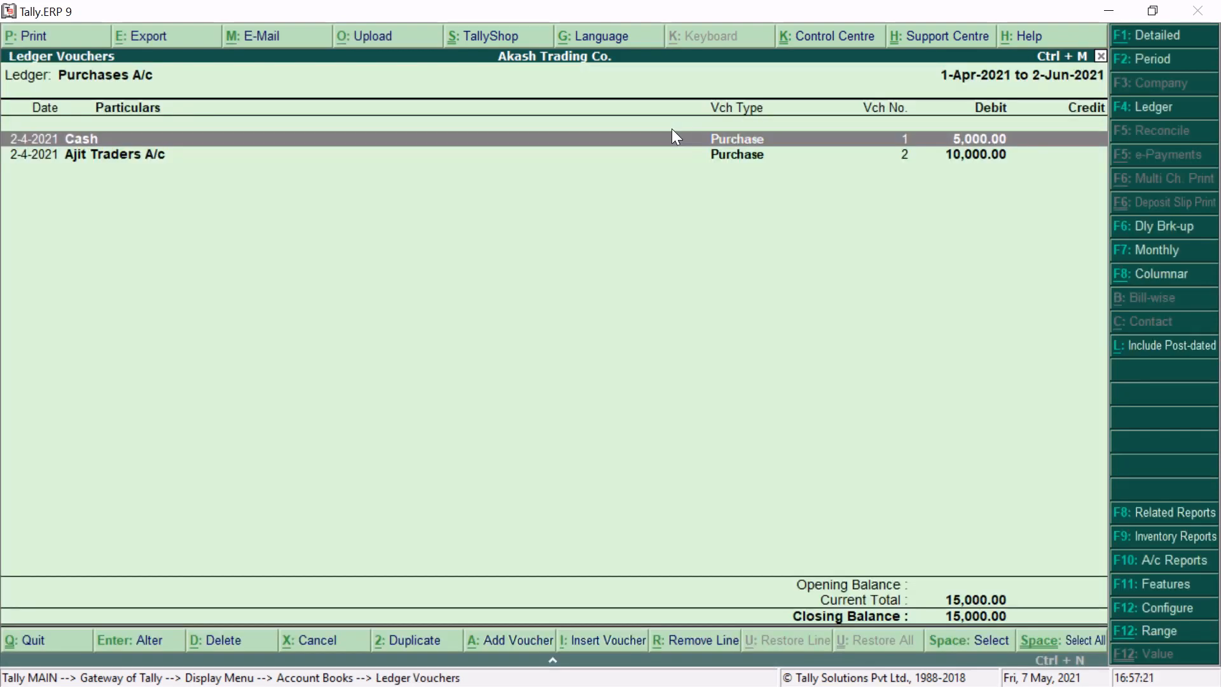
key("Escape")
Step: View the ledger vouchers of Sales A/c and return to the list of ledgers
key("Down")
key("Down")
key("Down")
key("Down")
key("Return")
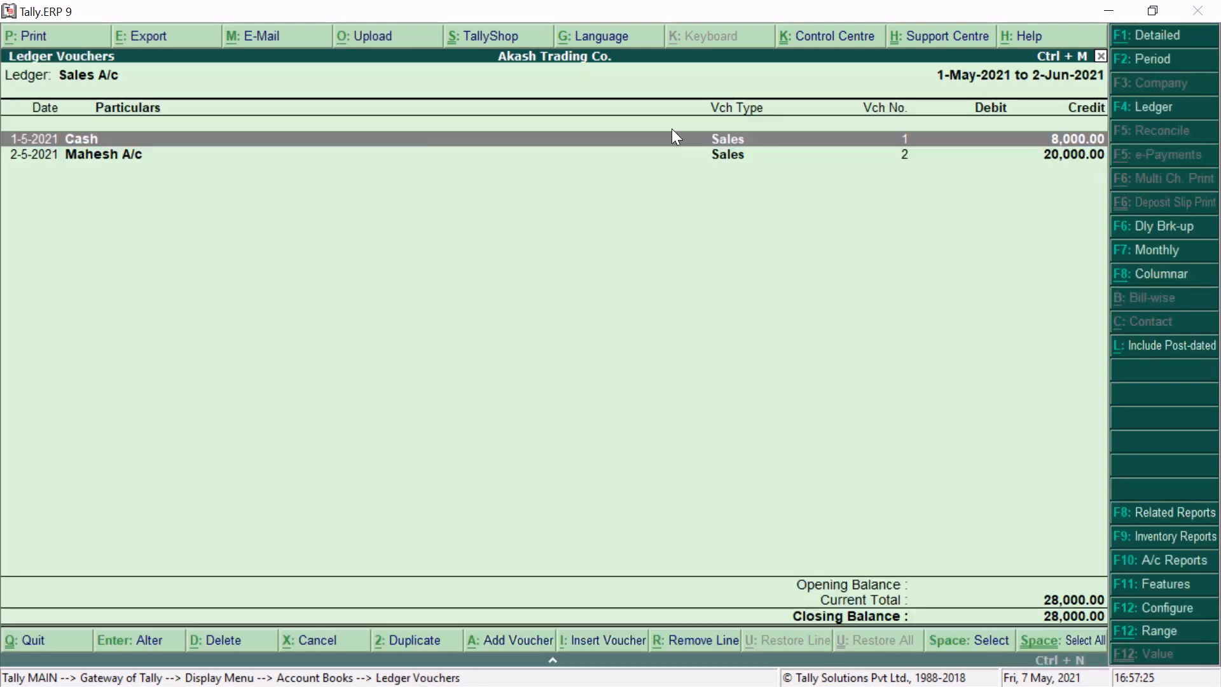
key("Escape")
Step: View the ledger vouchers of the Cash ledger and return to the list of ledgers
key("Up")
key("Up")
key("Up")
key("Up")
key("Up")
key("Up")
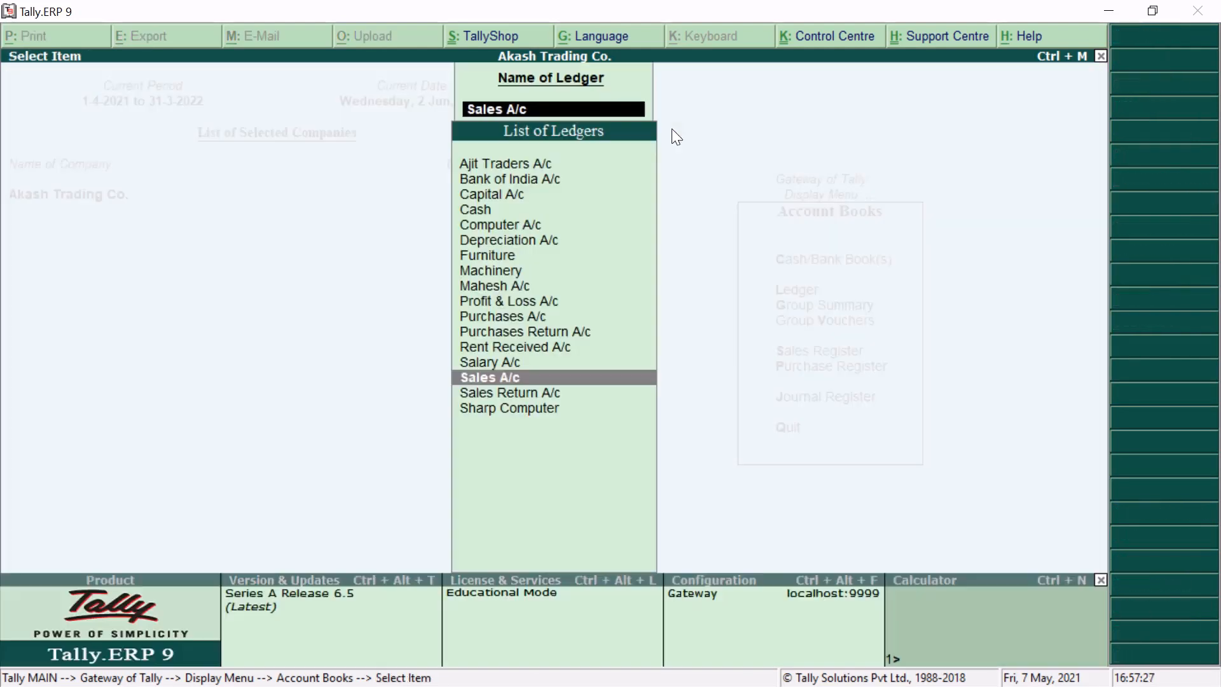
key("Up")
key("Up")
key("Up")
key("Up")
key("Up")
key("Up")
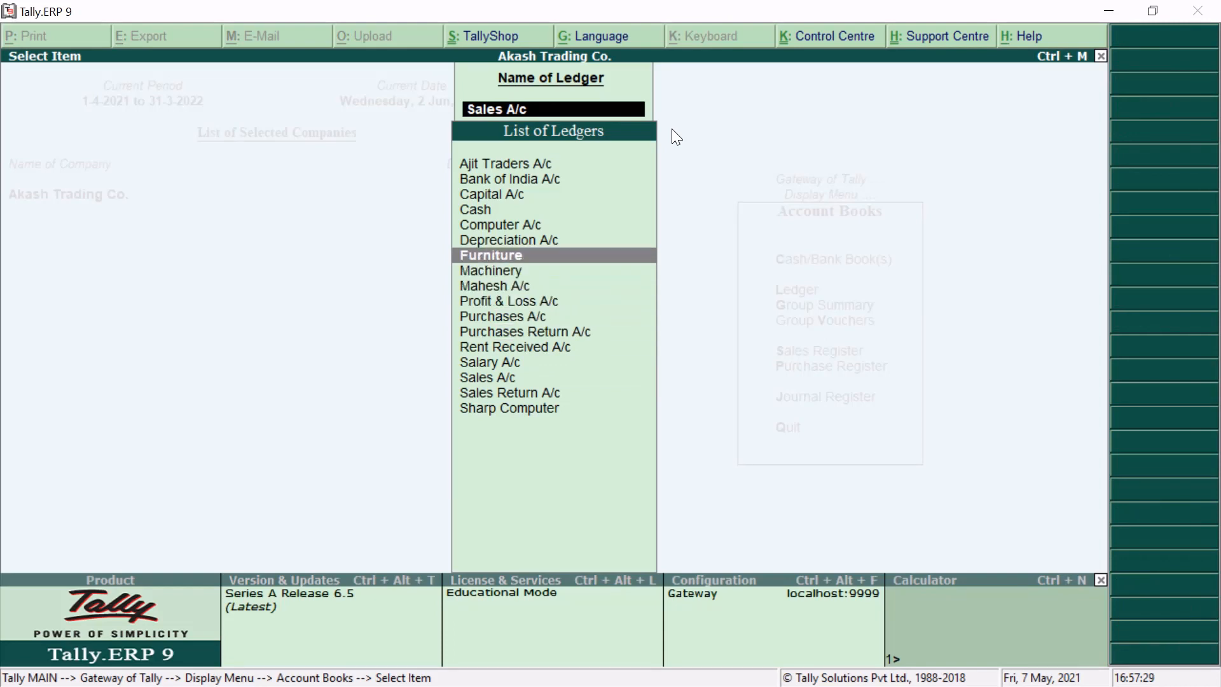
key("Down")
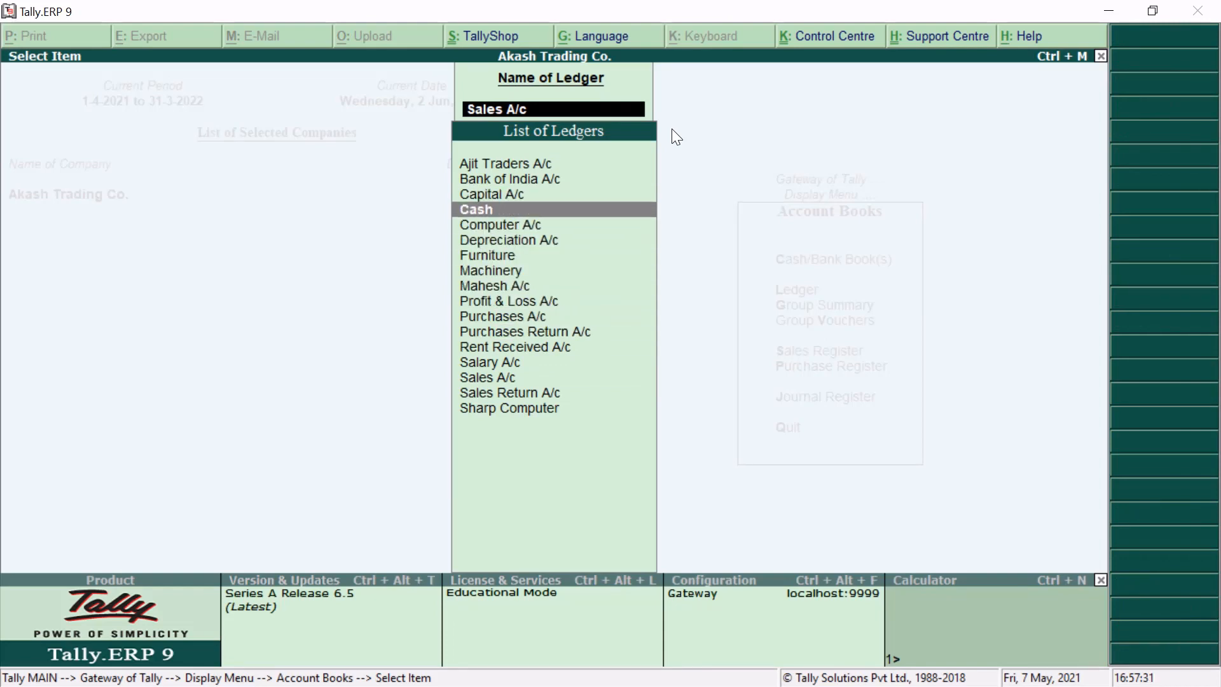
key("Return")
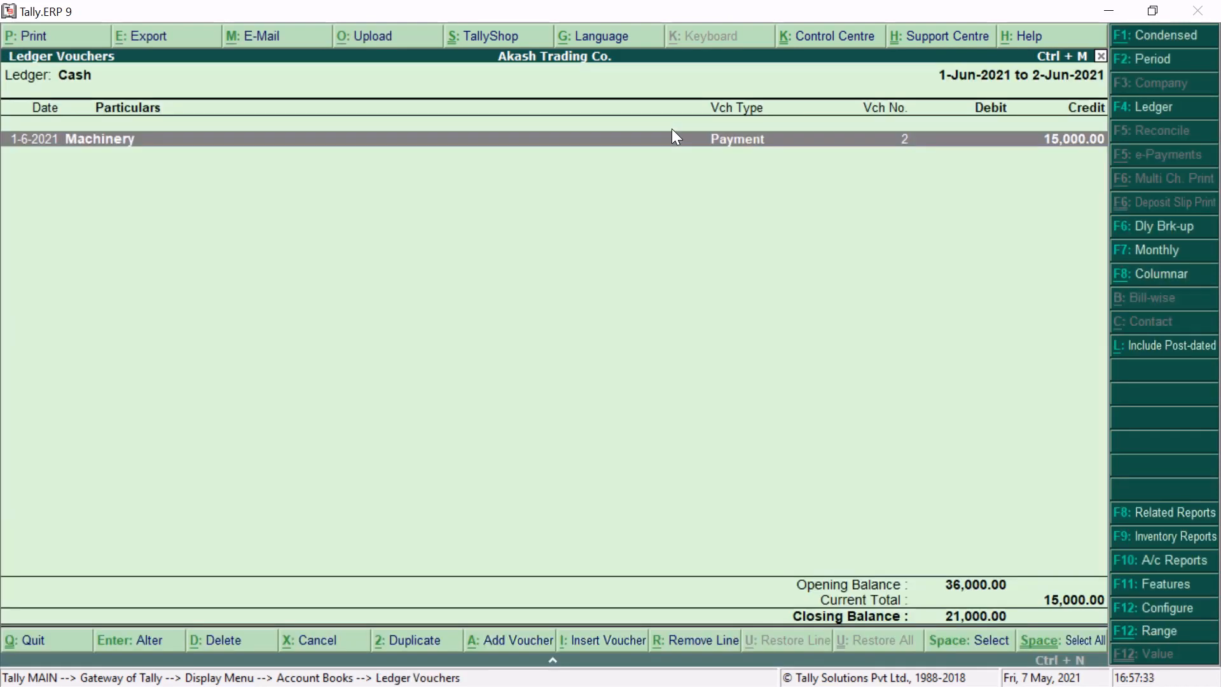
key("Escape")
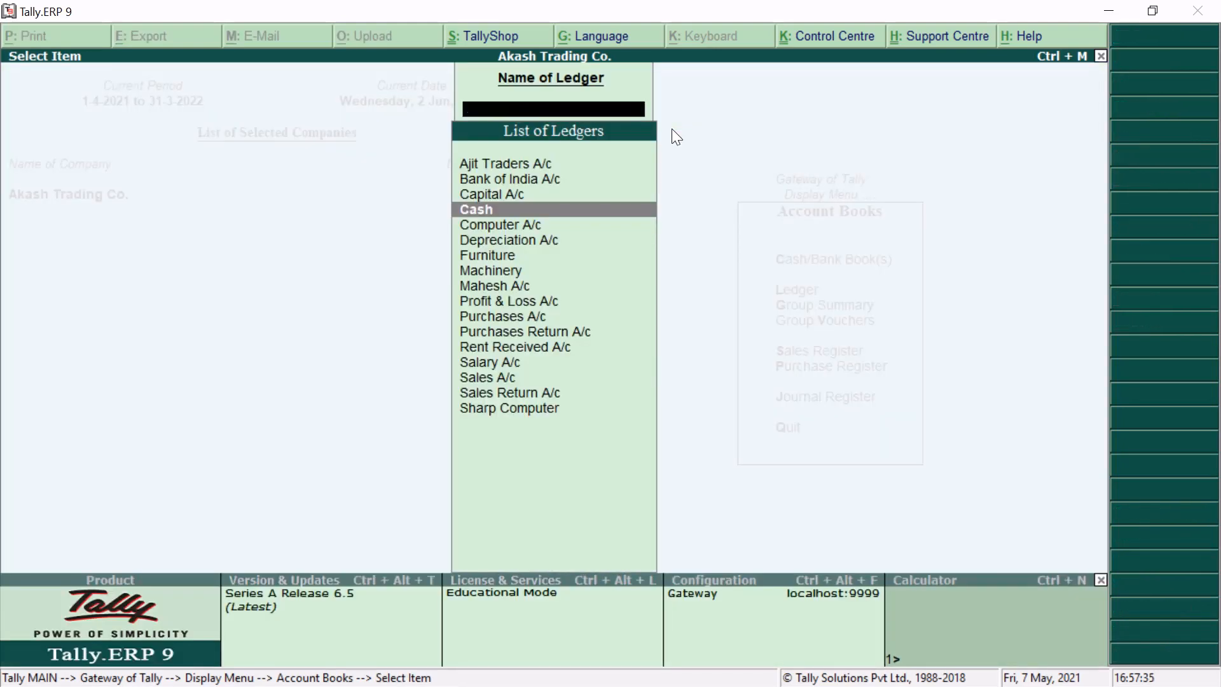
Step: Return to the Gateway of Tally and open Accounting Vouchers
key("Escape")
key("Escape")
key("Up")
key("Up")
key("Up")
key("Up")
key("Up")
key("Up")
key("Up")
key("Up")
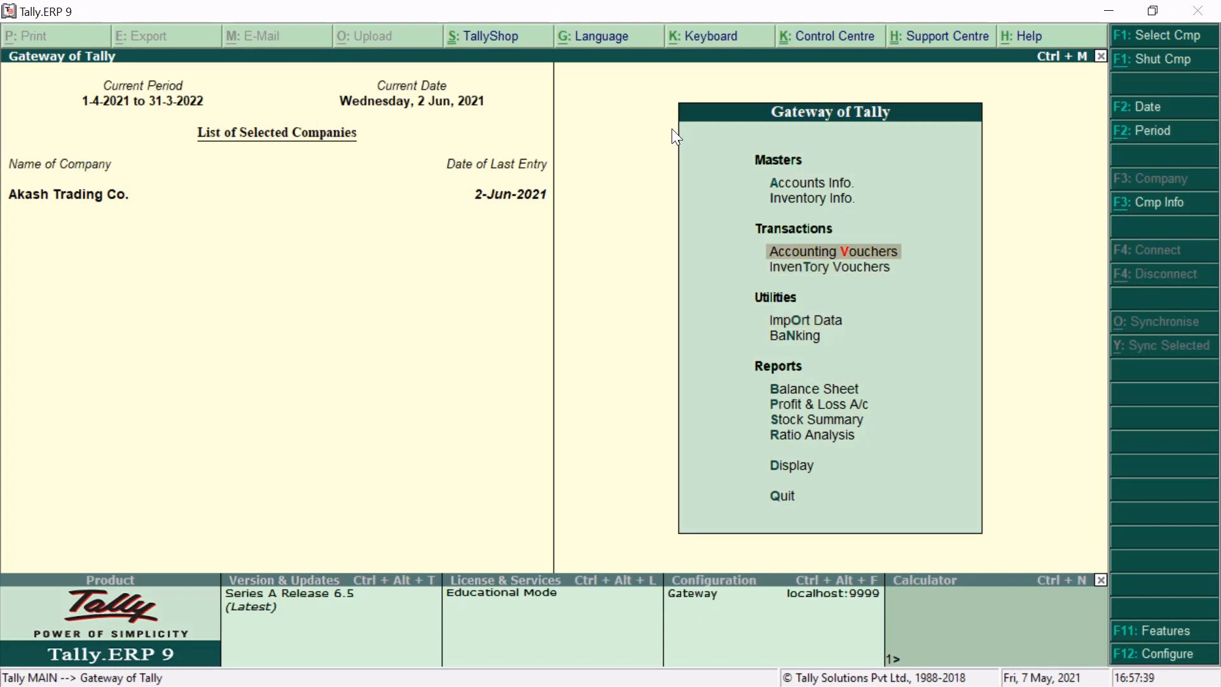
key("Return")
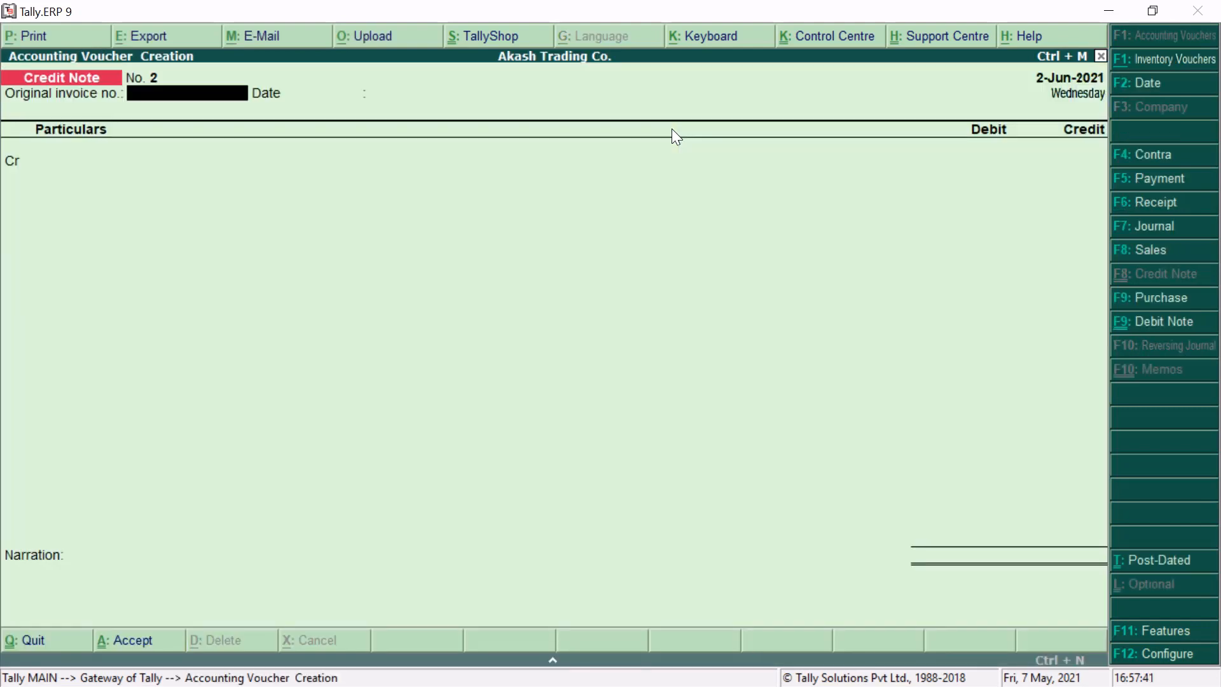
Step: Look through the blank Receipt, Journal, Sales, Purchase, Credit Note and Debit Note voucher screens in turn
left_click(1128, 200)
left_click(1133, 232)
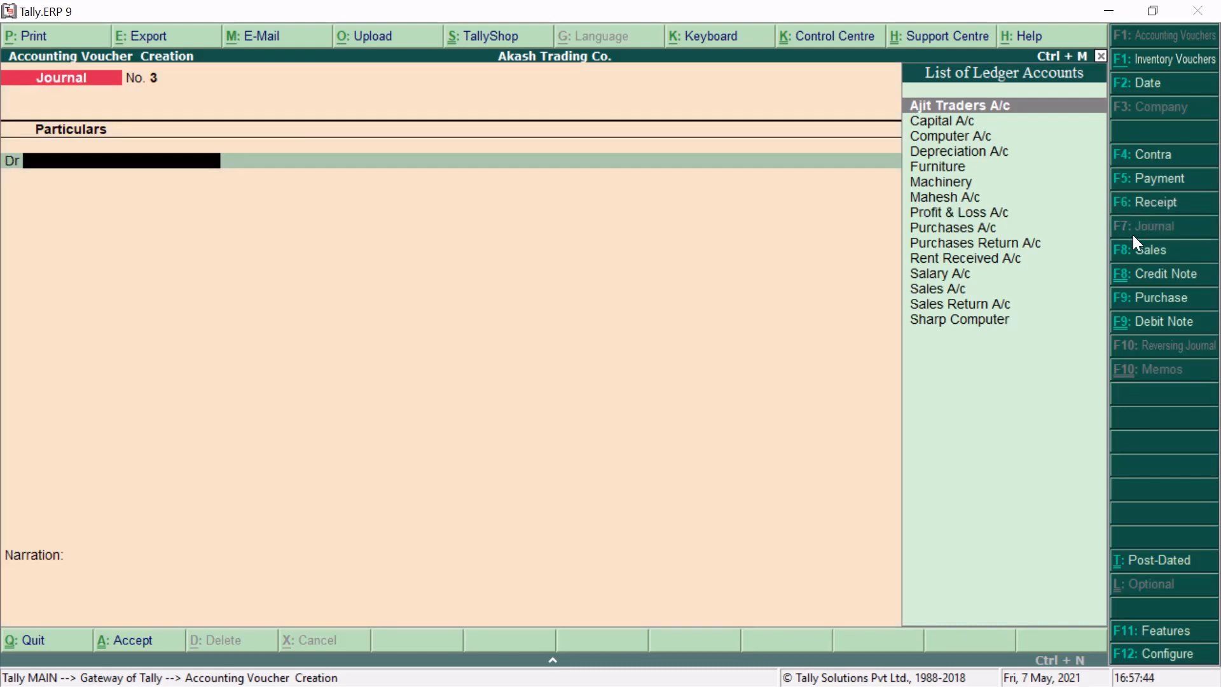
left_click(1133, 252)
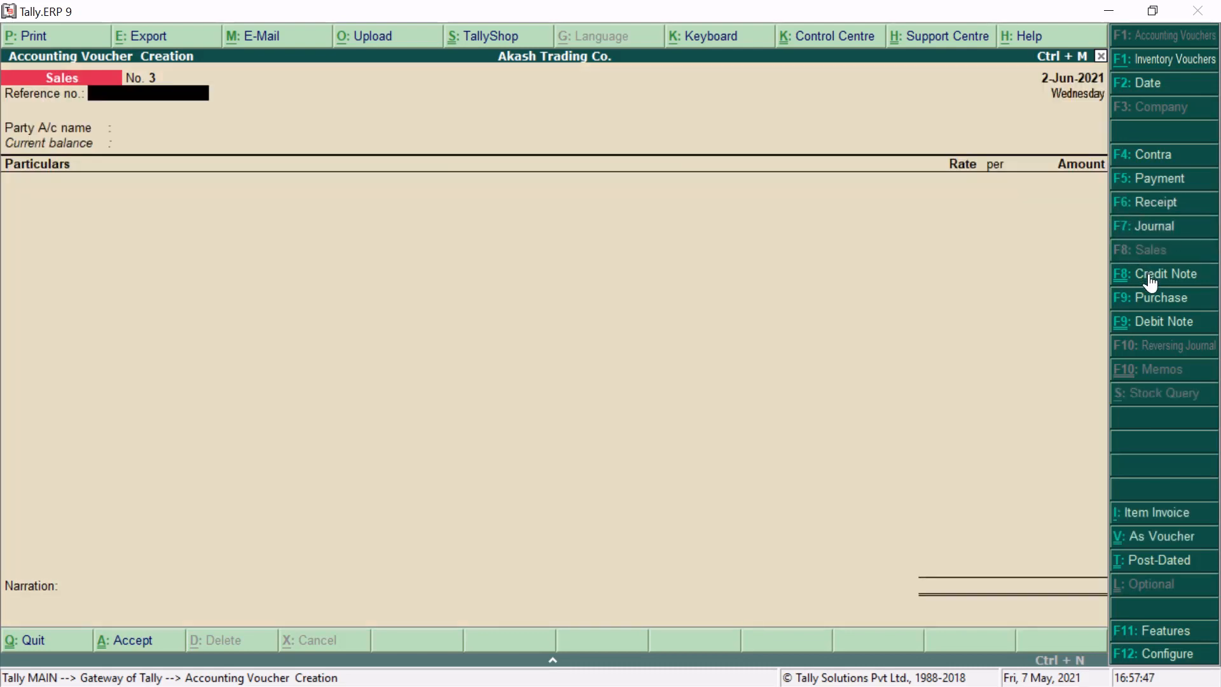
left_click(1149, 299)
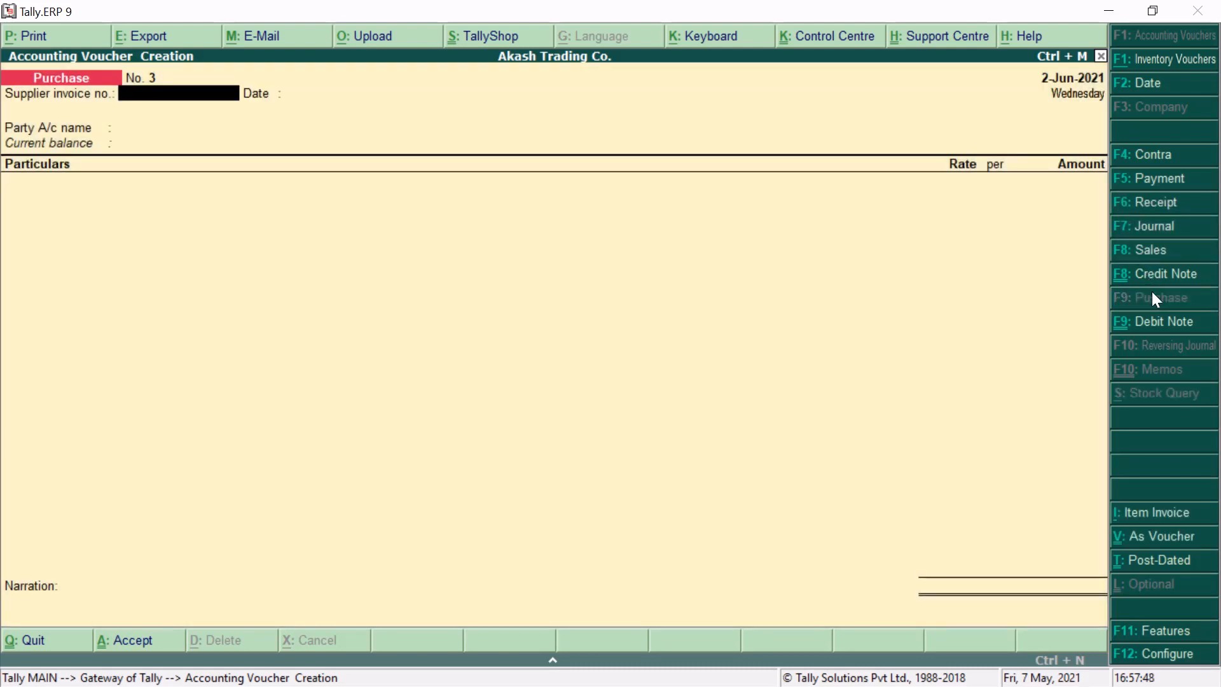
left_click(1169, 274)
left_click(1166, 326)
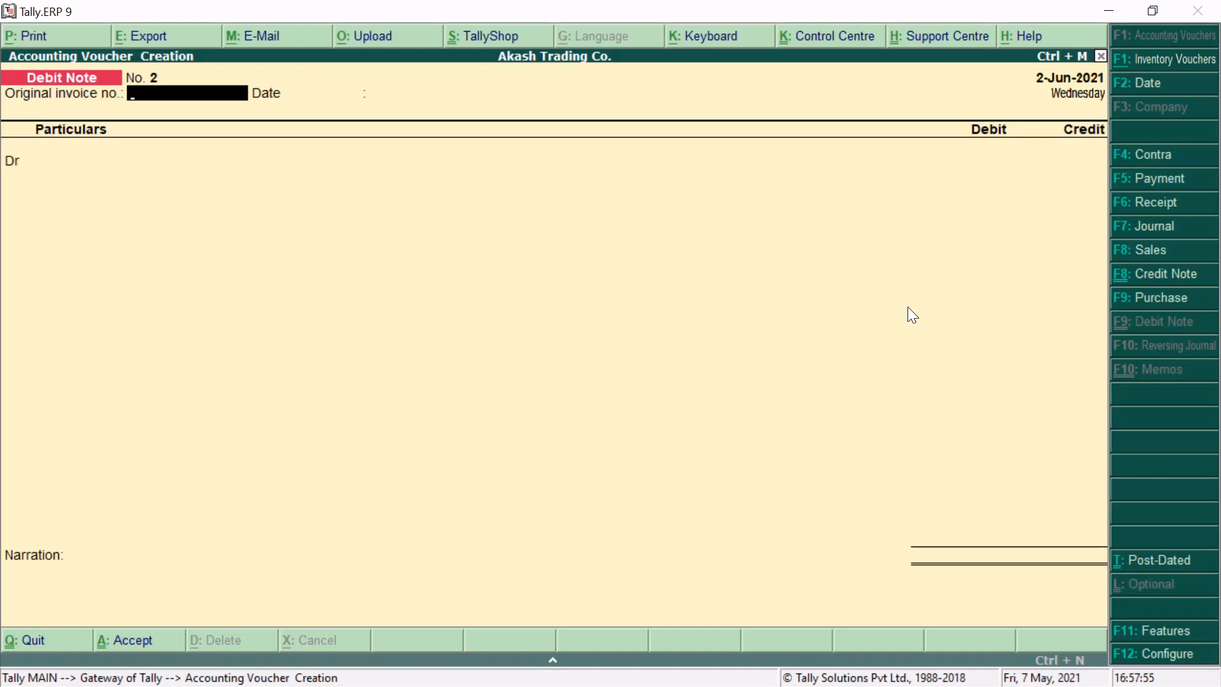
Step: Leave voucher creation without saving and switch to the slide show's closing Thank You slide
key("Escape")
key("super+d")
key("alt+Tab")
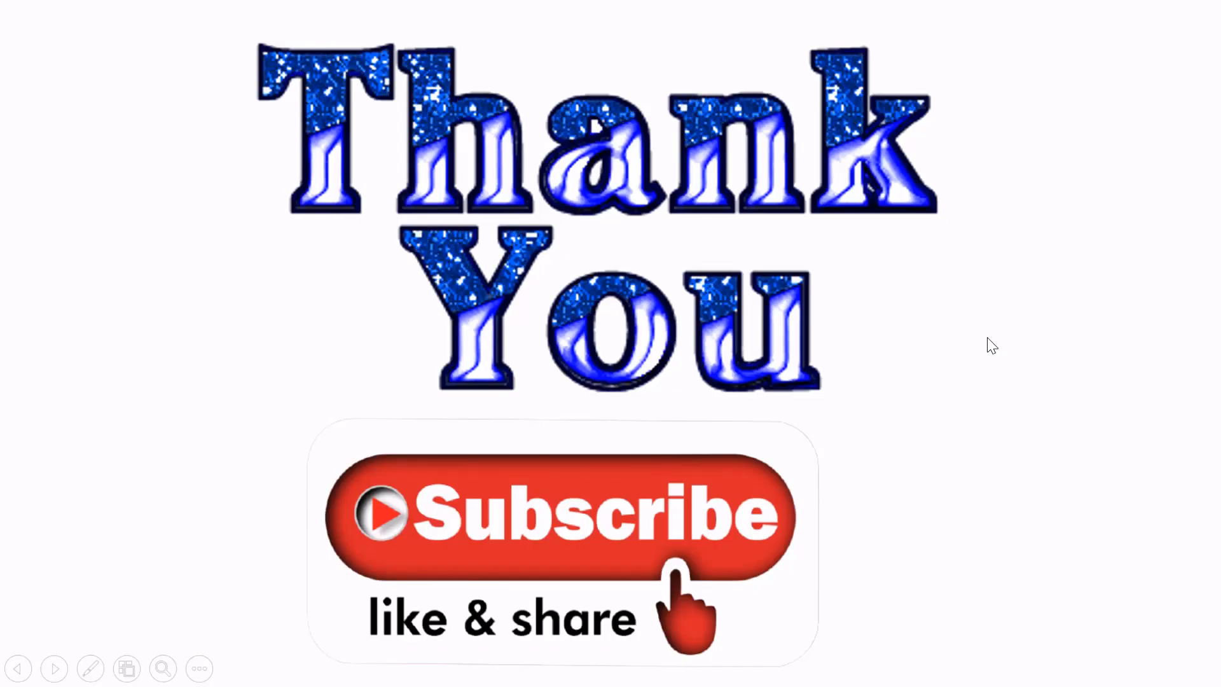